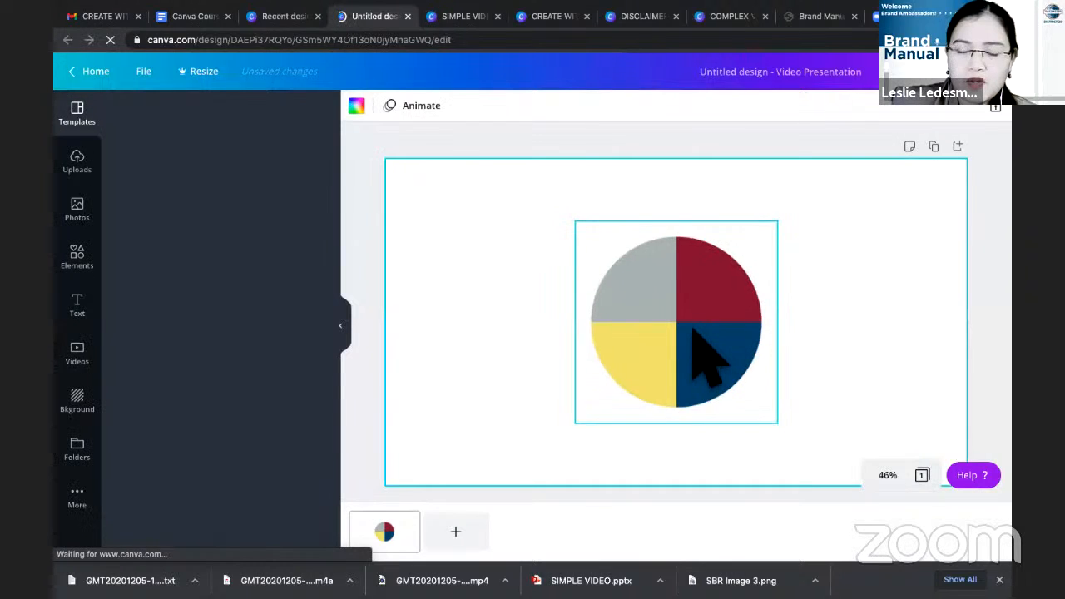
- Enlarge the existing four-color wheel picture in the design and remove it from the page
click(608, 250)
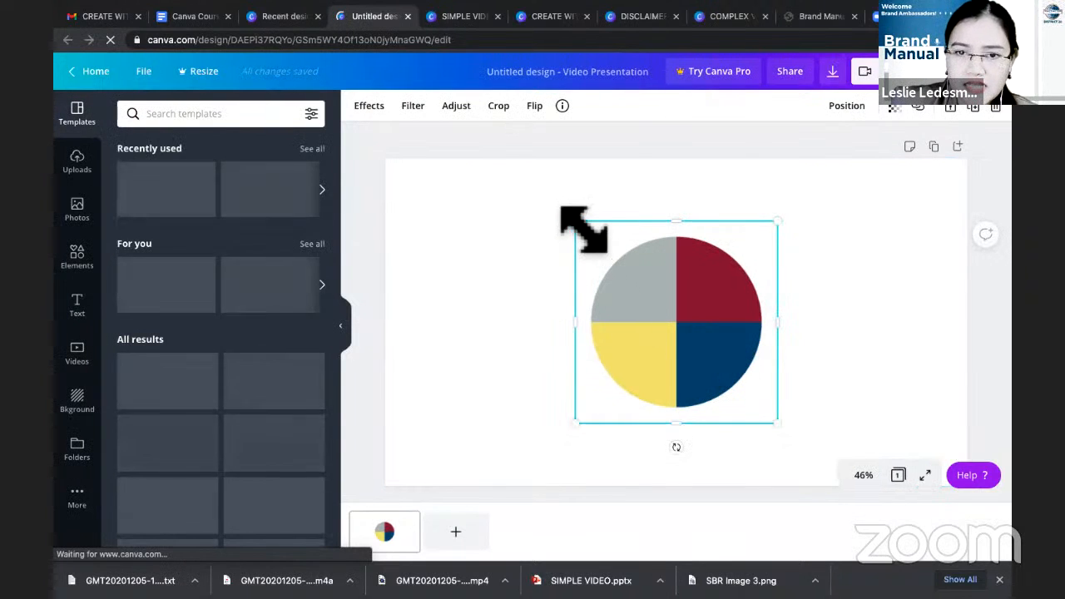
drag(582, 226, 527, 205)
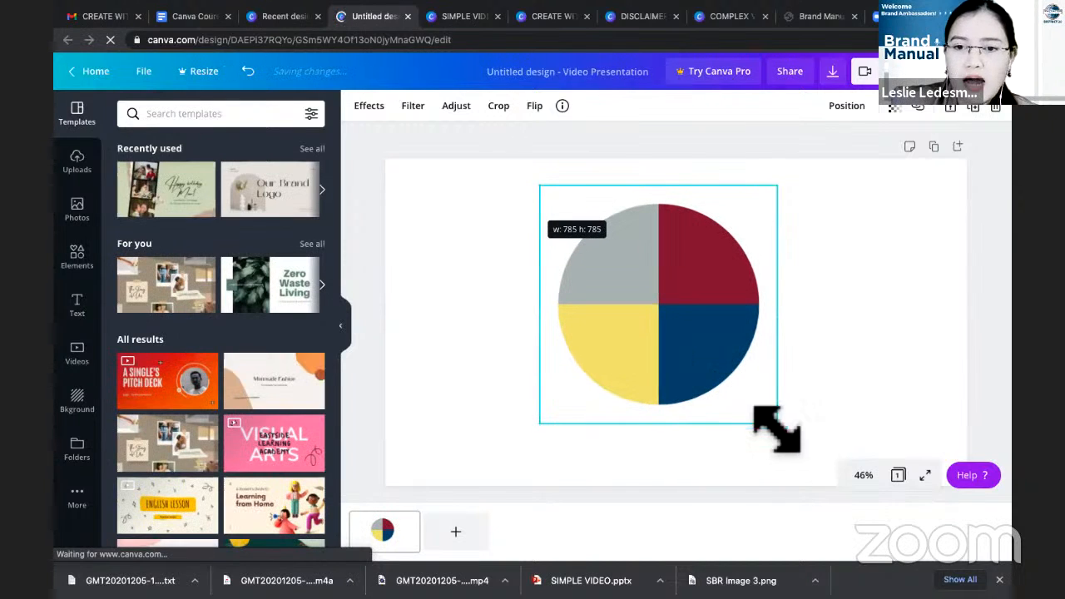
drag(775, 424, 820, 447)
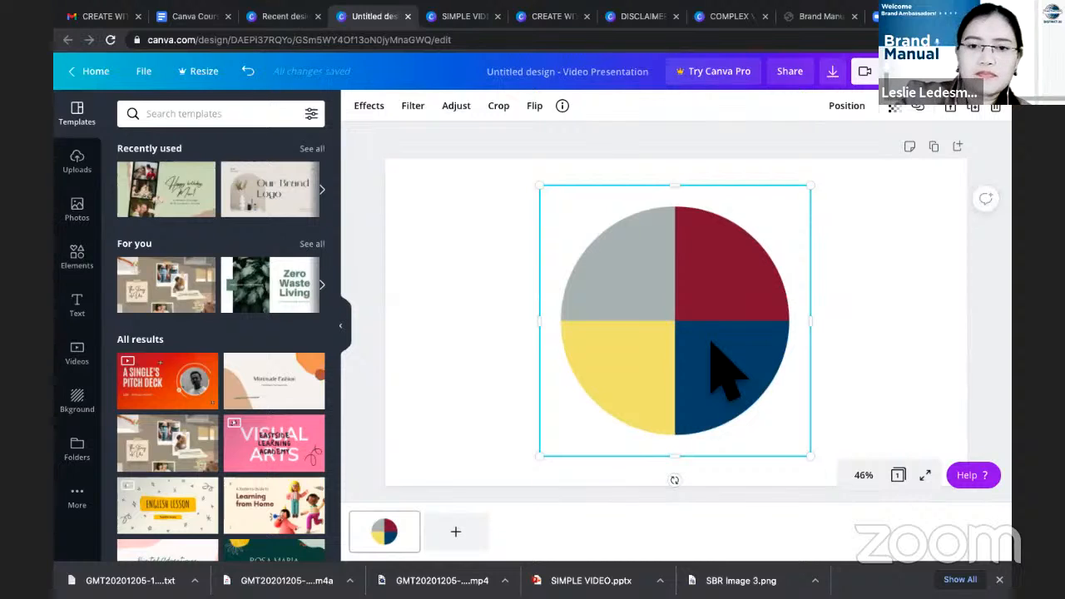
key(Delete)
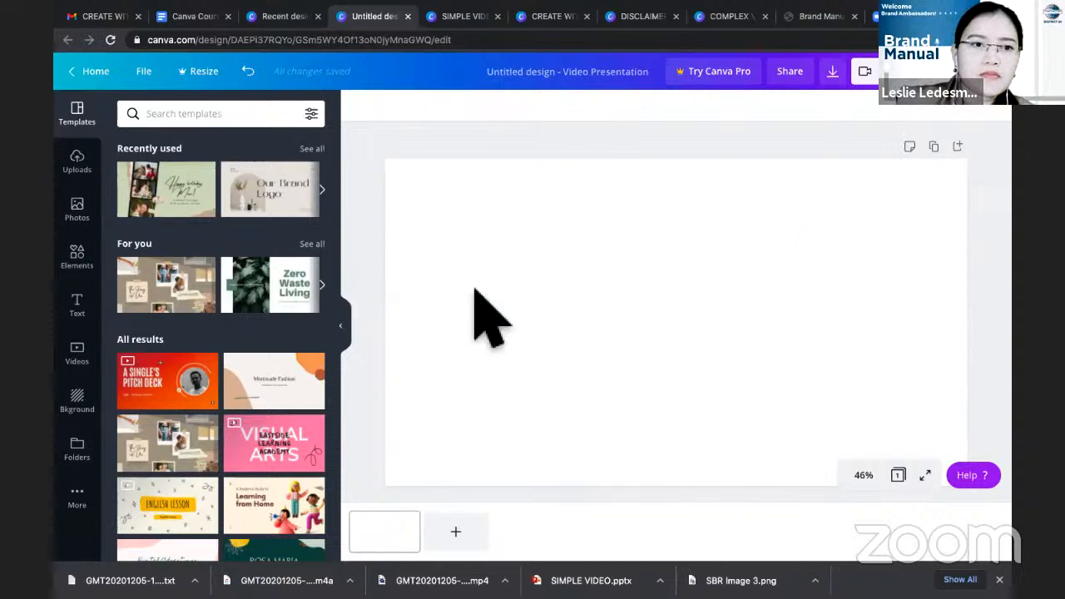
- Search the templates for "canva color palette"
click(188, 114)
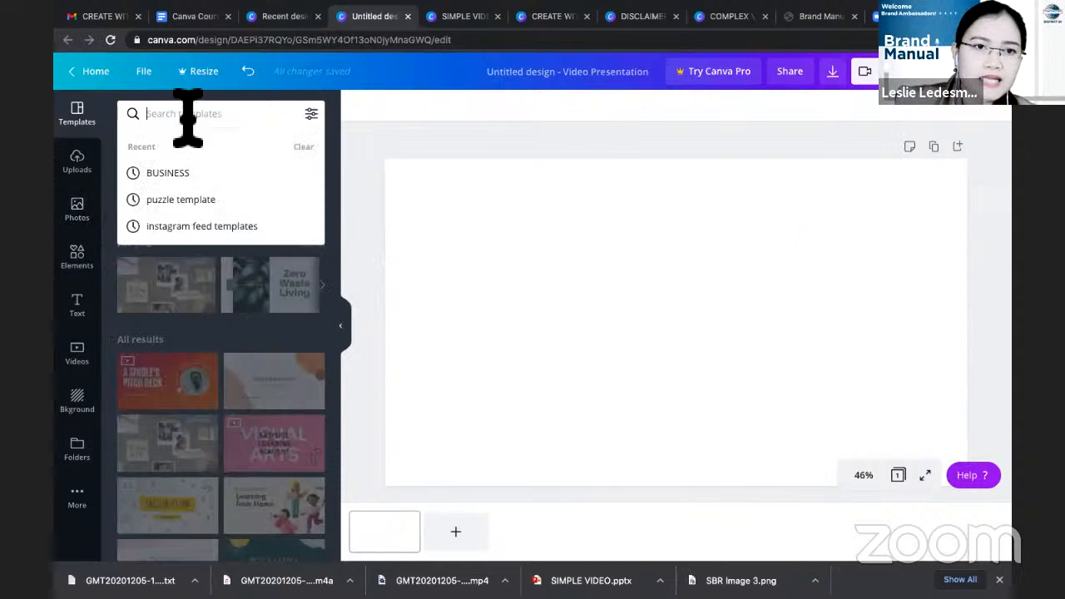
text(canv)
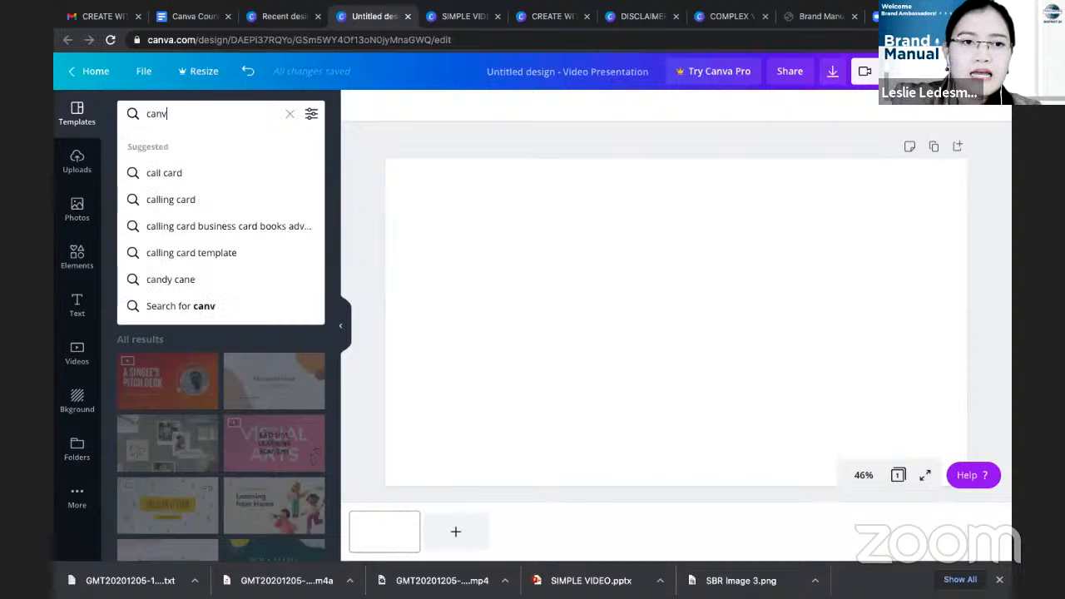
text(a color pal)
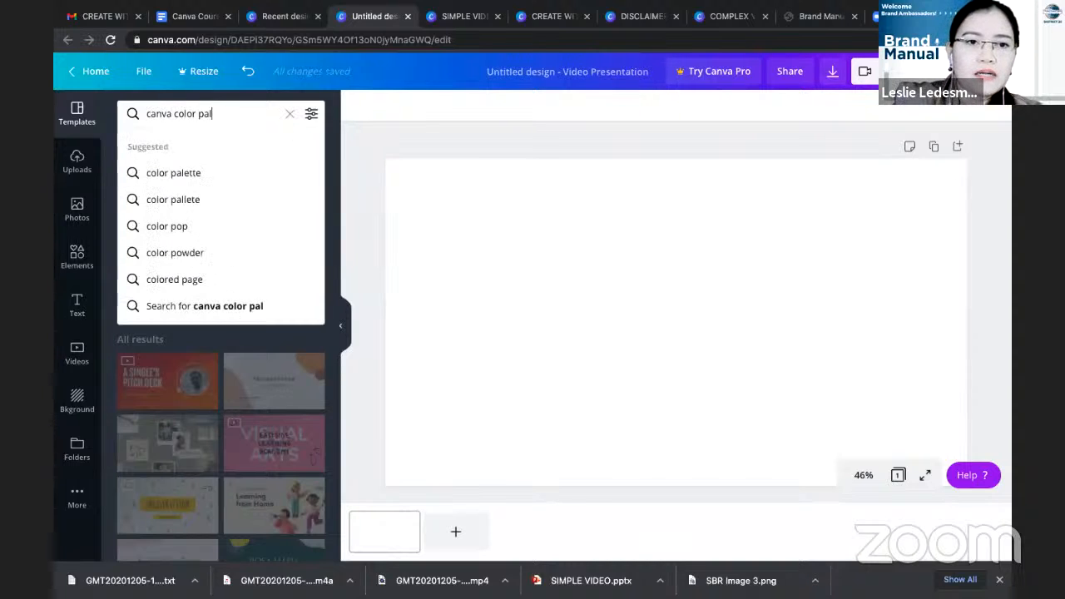
text(ette)
key(Return)
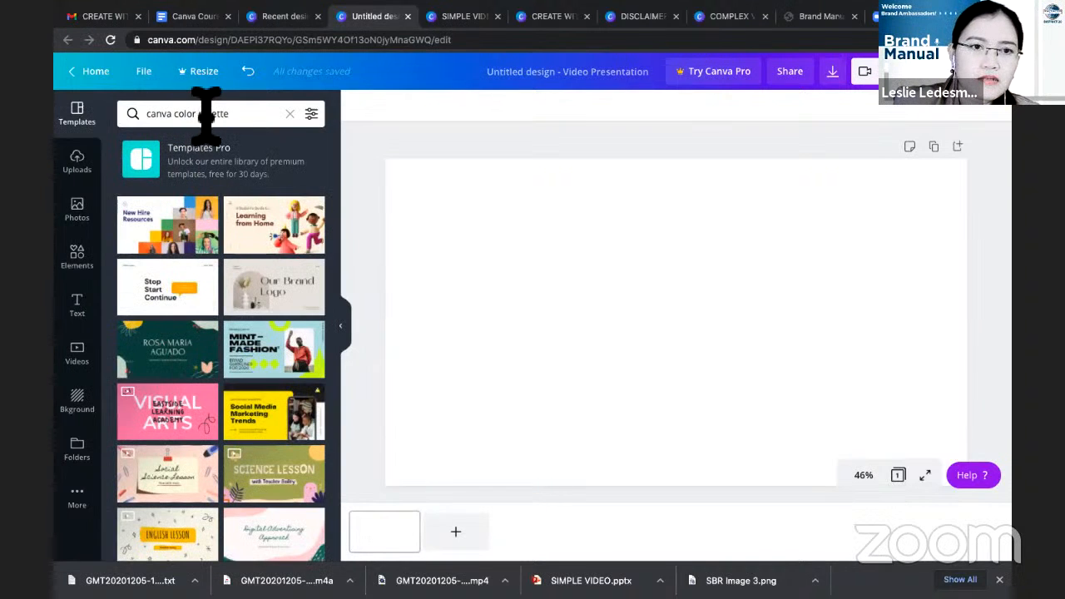
click(197, 116)
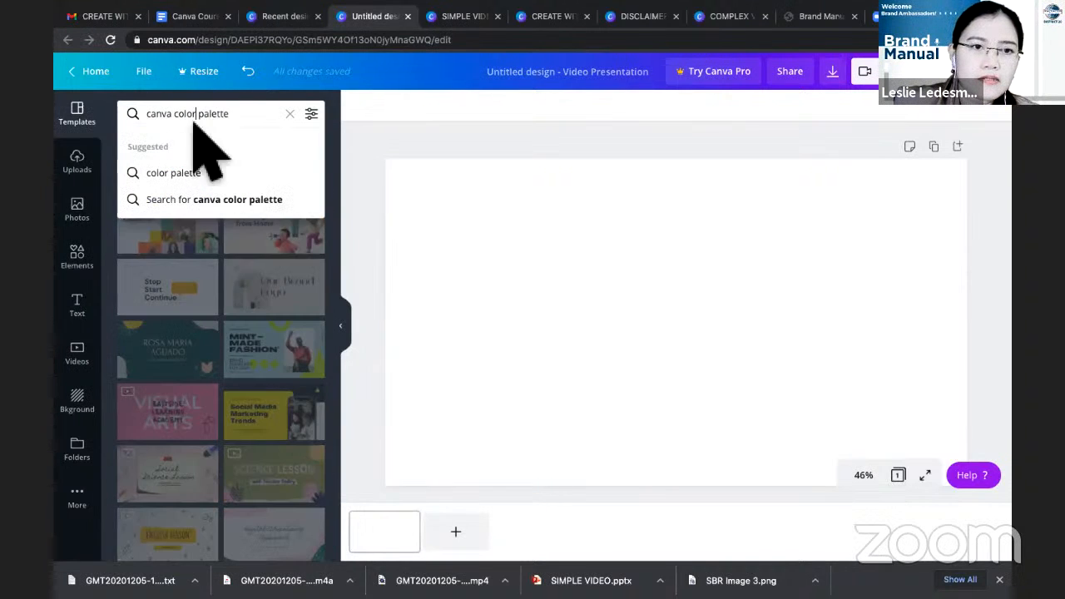
click(222, 201)
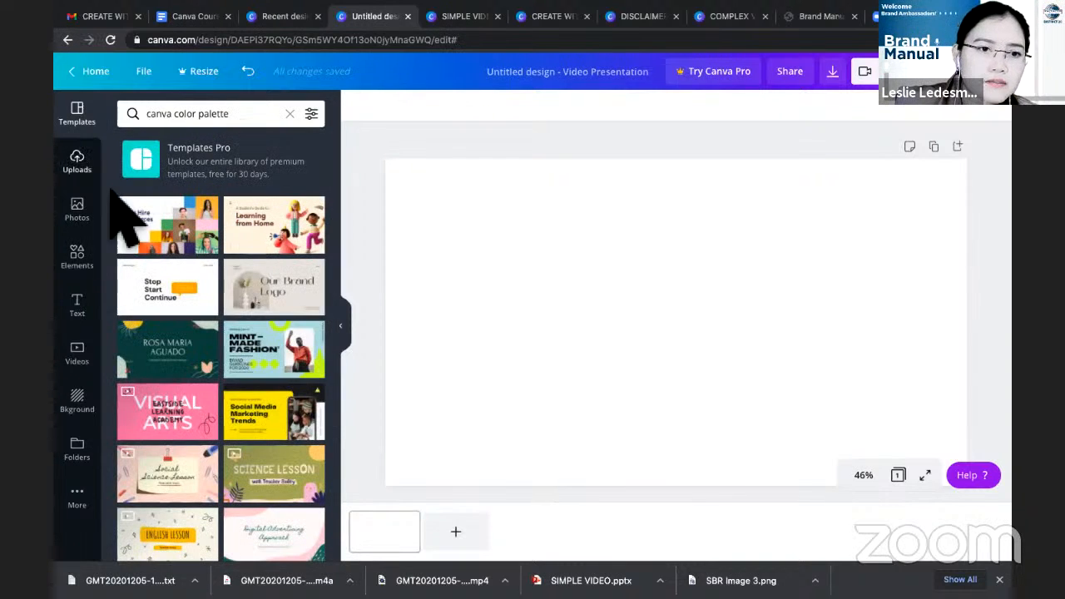
- Search the elements library for "canva color palette"
click(83, 261)
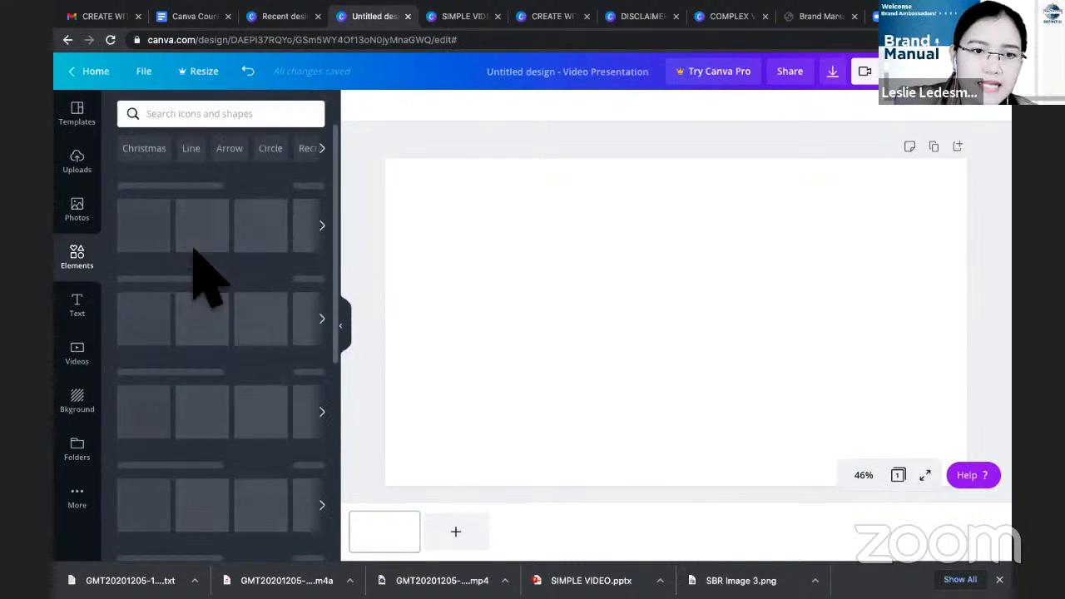
click(205, 116)
text(canva color pal)
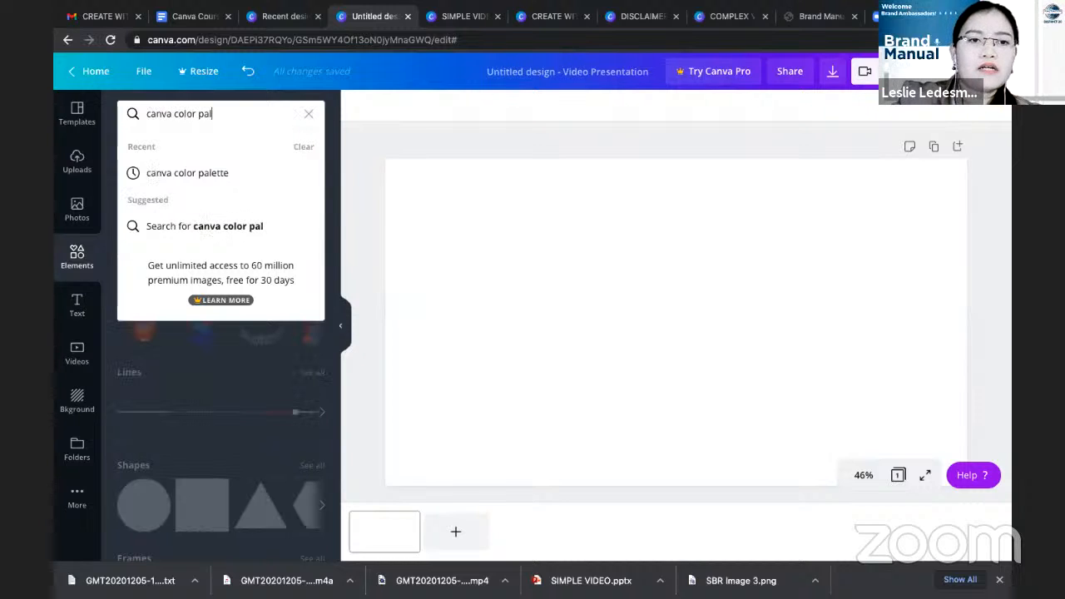
text(ette)
key(Return)
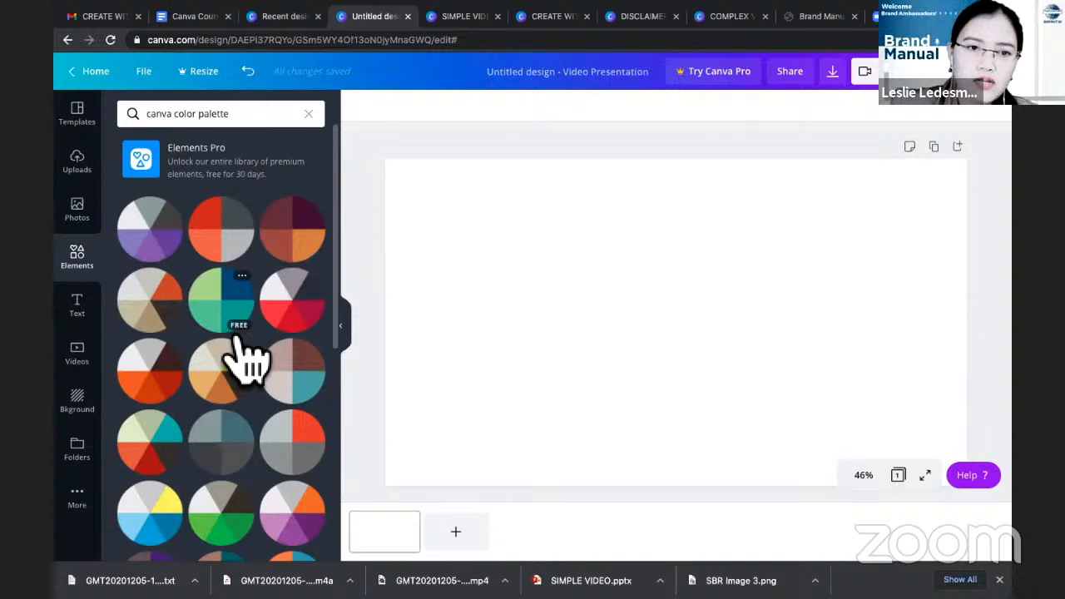
- Add the free four-segment blue and green color wheel to the page and enlarge it to nearly the page height
click(237, 329)
drag(619, 271, 508, 205)
drag(747, 392, 815, 462)
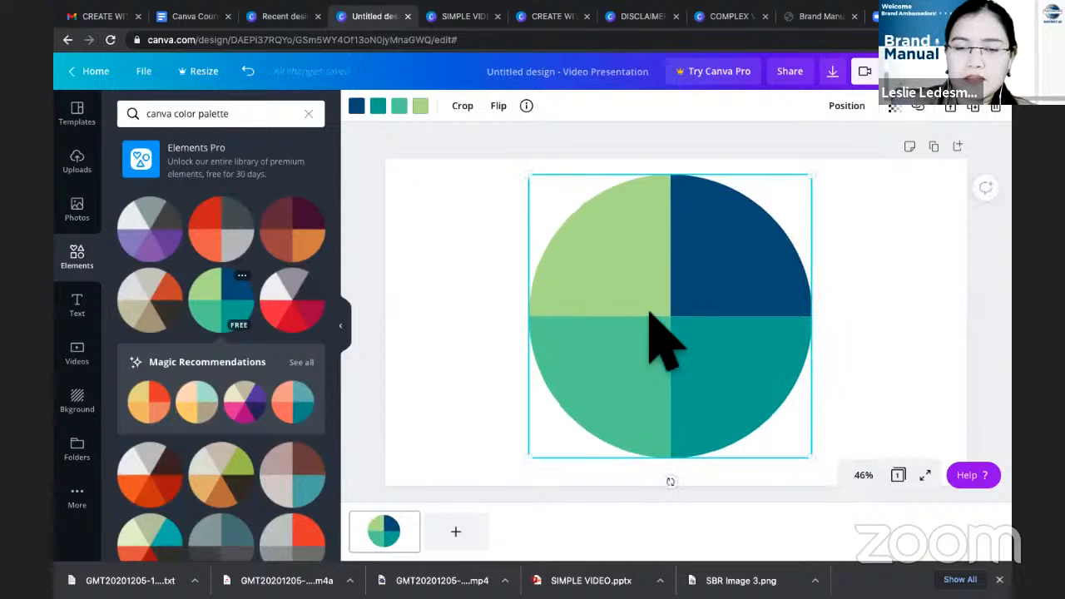
- Open the wheel's dark blue color for editing and copy the True Maroon hex code from the Brand Manual's Color Palette page
click(356, 107)
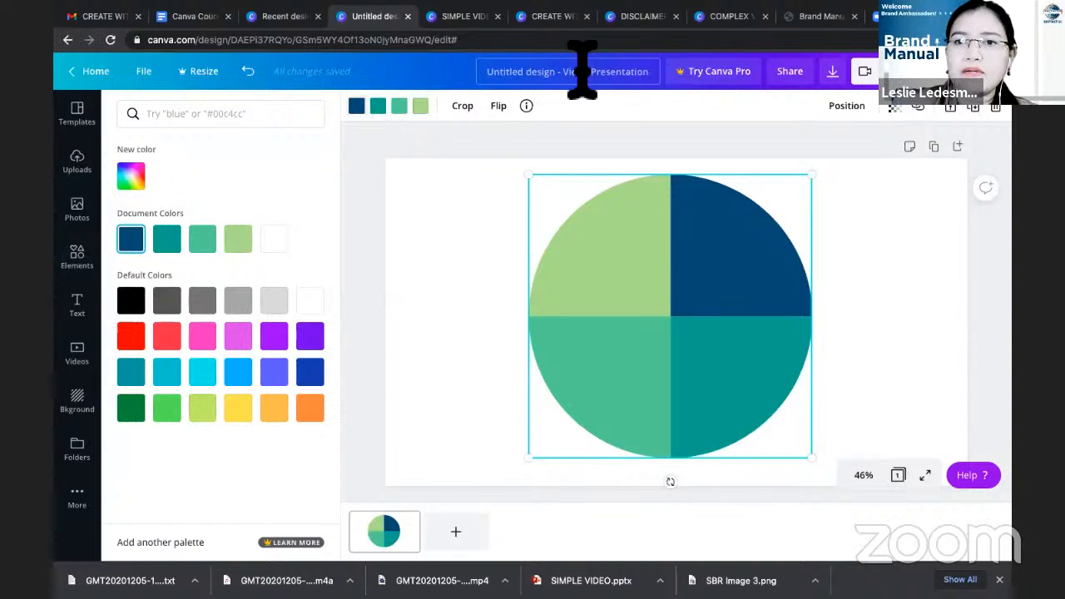
click(819, 16)
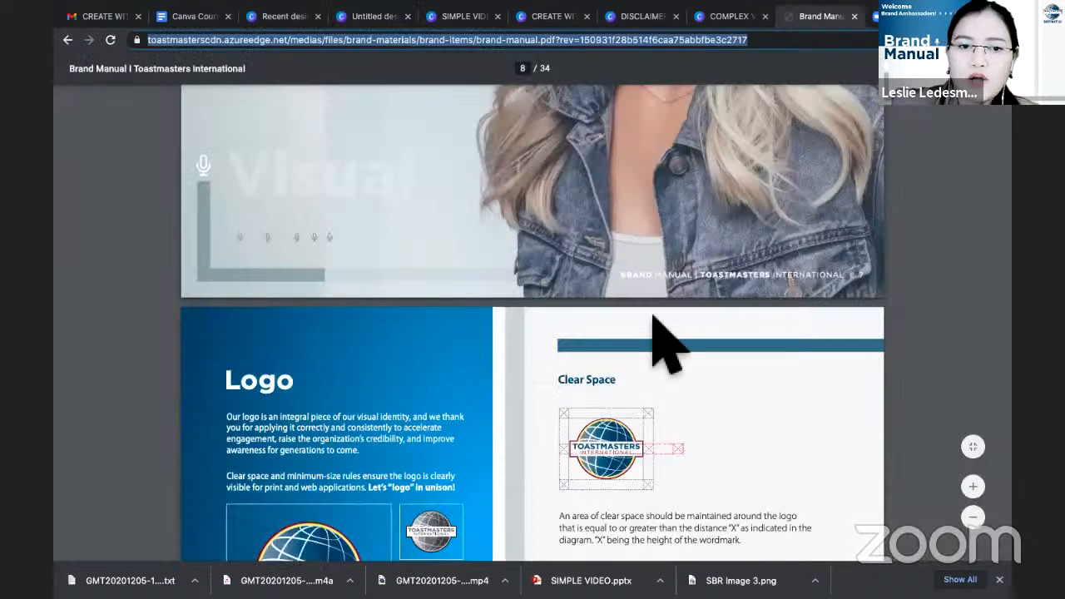
scroll(662, 341, down, 5)
scroll(662, 340, down, 8)
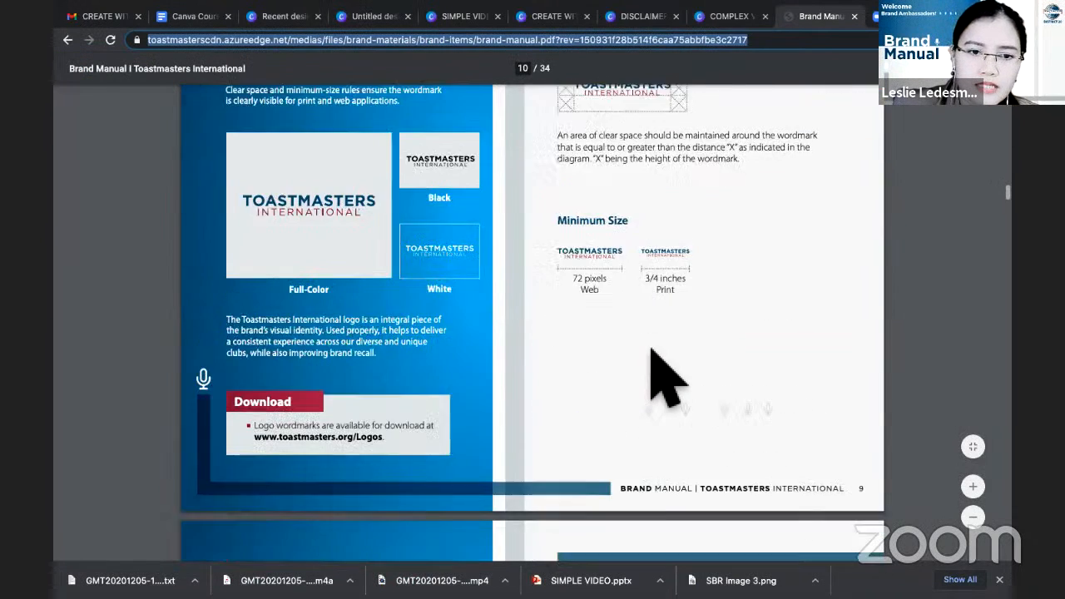
scroll(661, 340, down, 8)
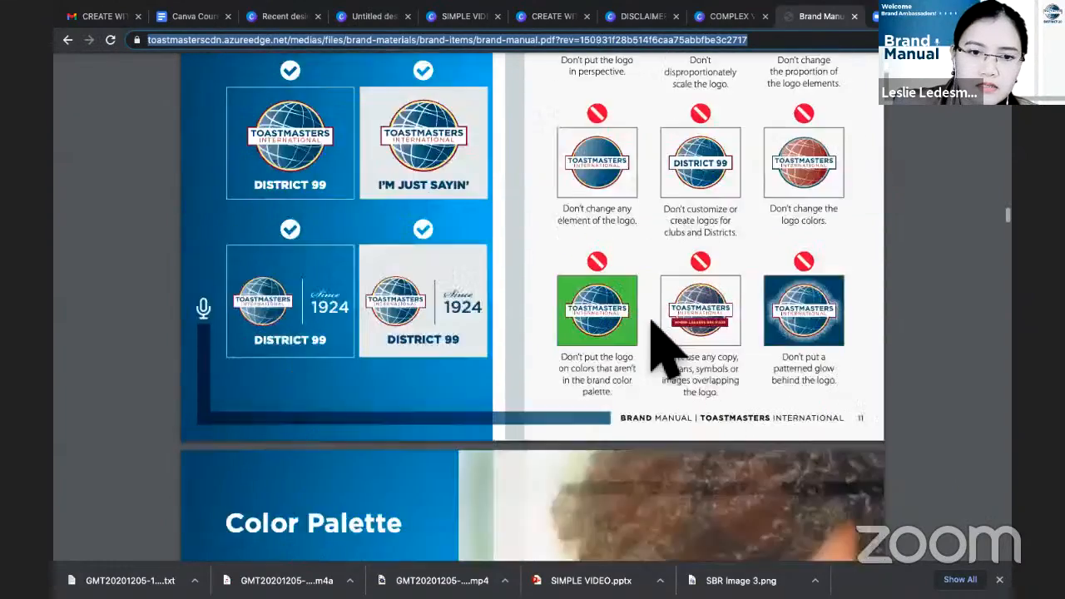
scroll(661, 340, up, 1)
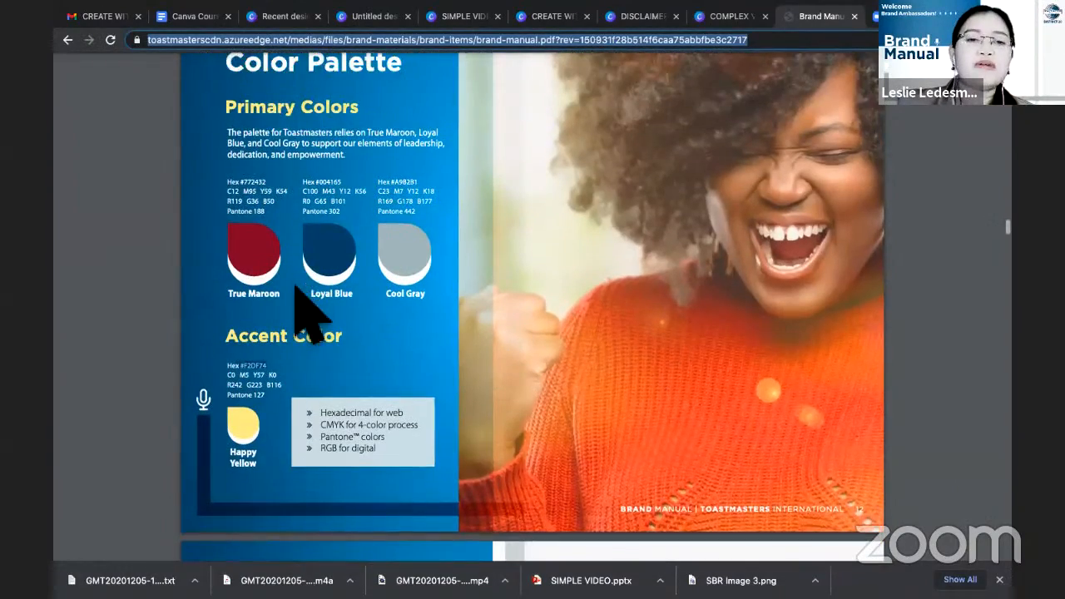
click(267, 187)
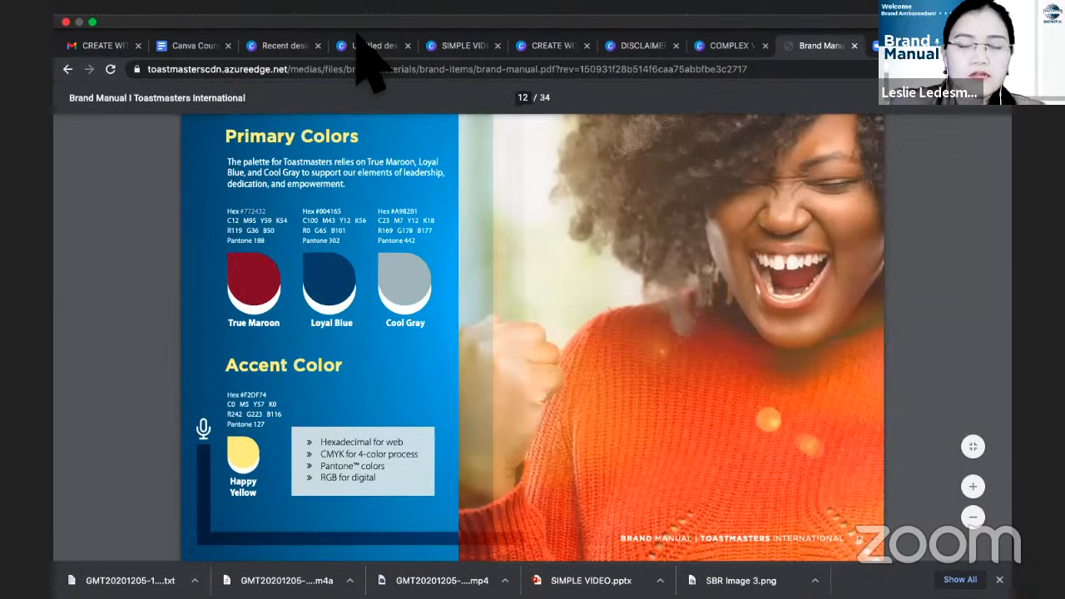
- Recolor the wheel's dark blue segment in the Canva design with the hex code #772432
click(362, 48)
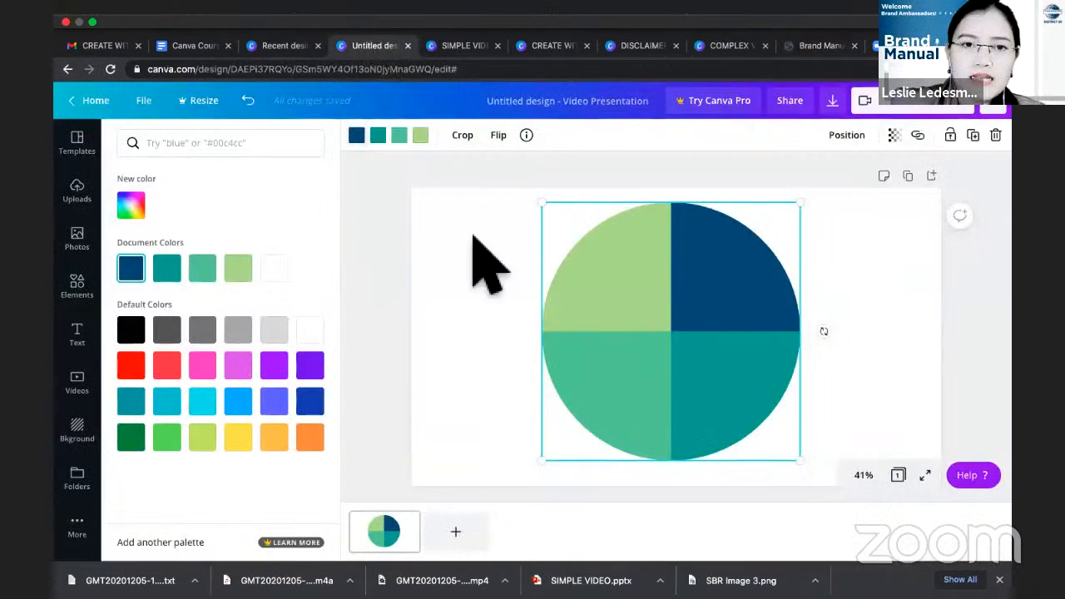
click(363, 112)
click(363, 110)
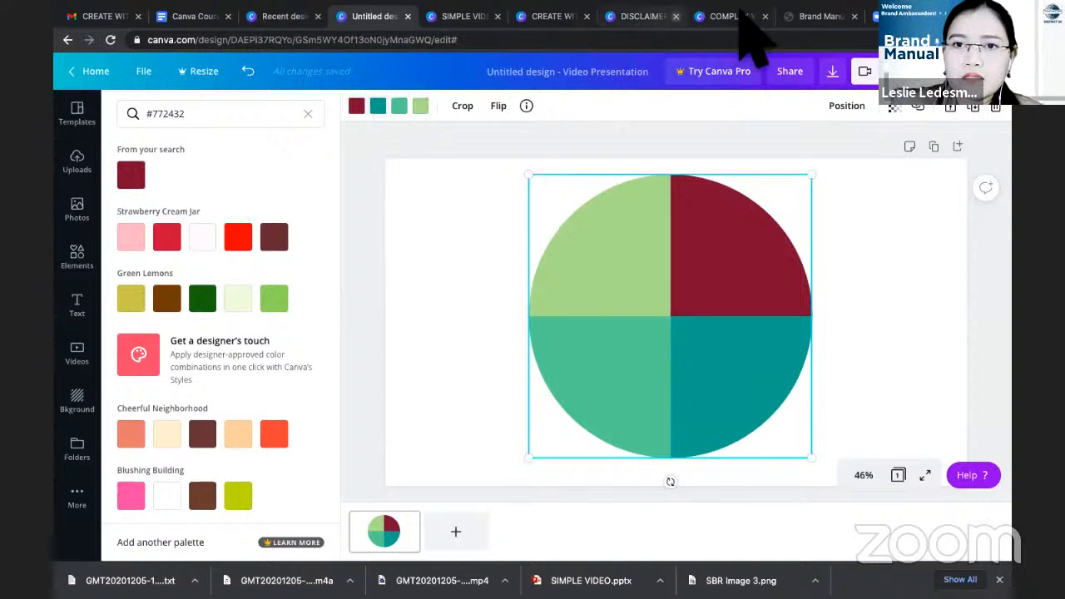
- Copy the Loyal Blue hex code from the Brand Manual and recolor the wheel's teal segment to #004165
click(793, 16)
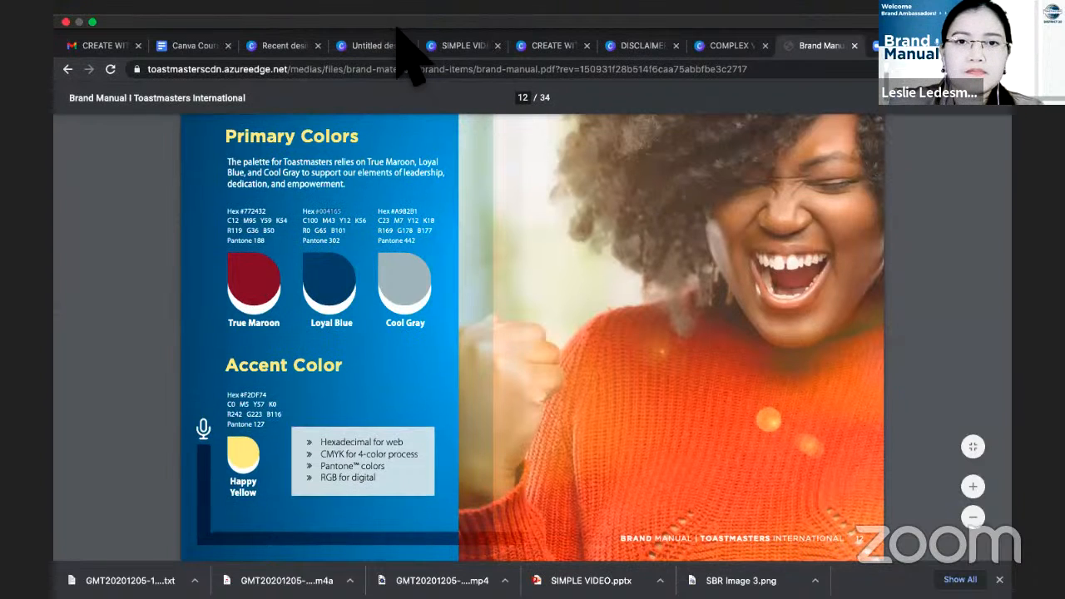
click(374, 45)
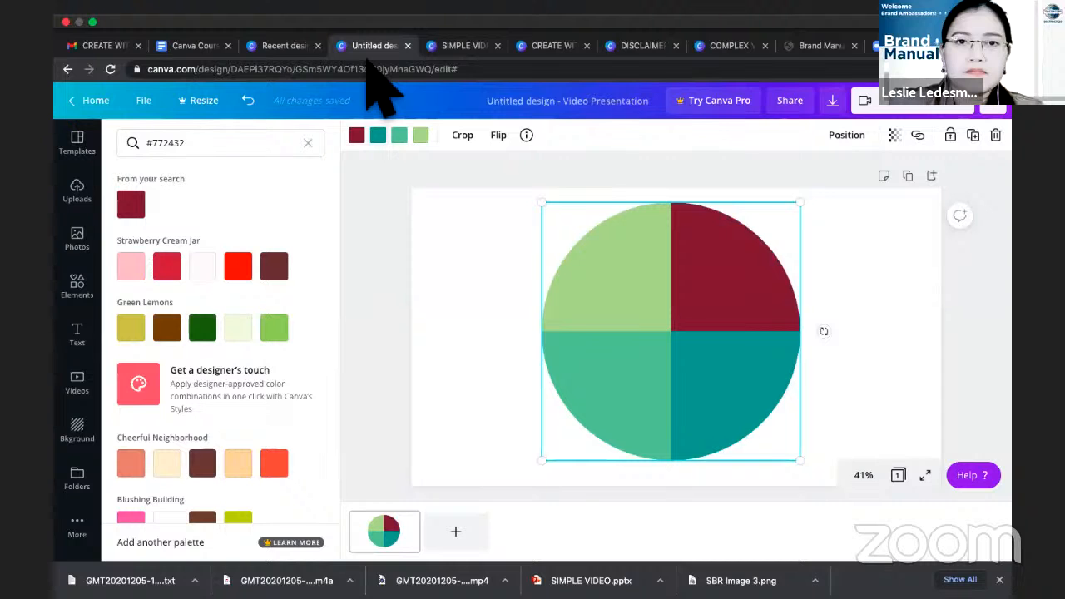
click(378, 106)
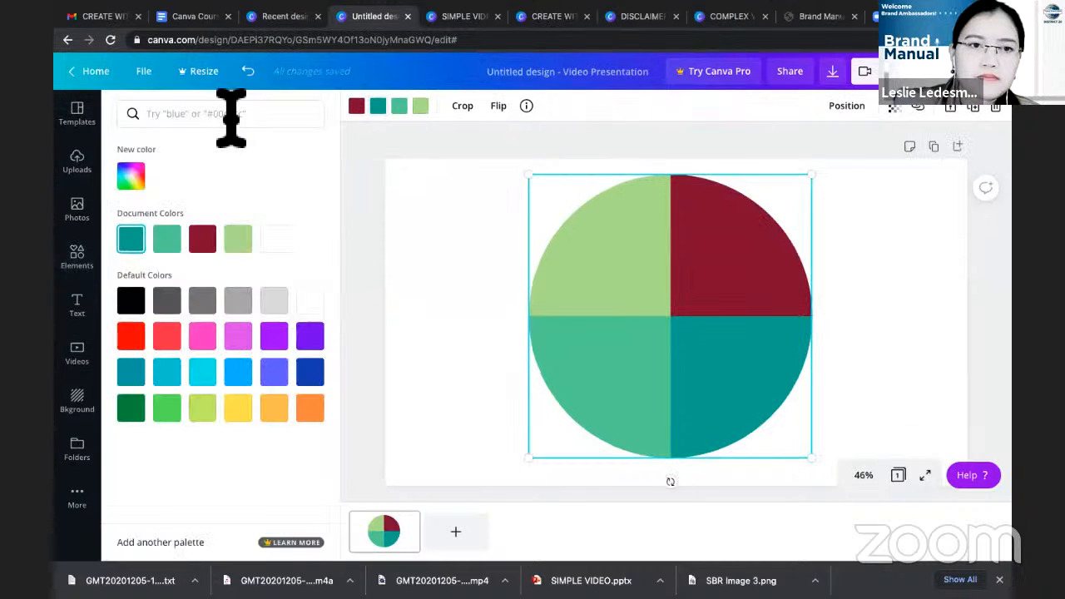
click(230, 117)
text(#004165)
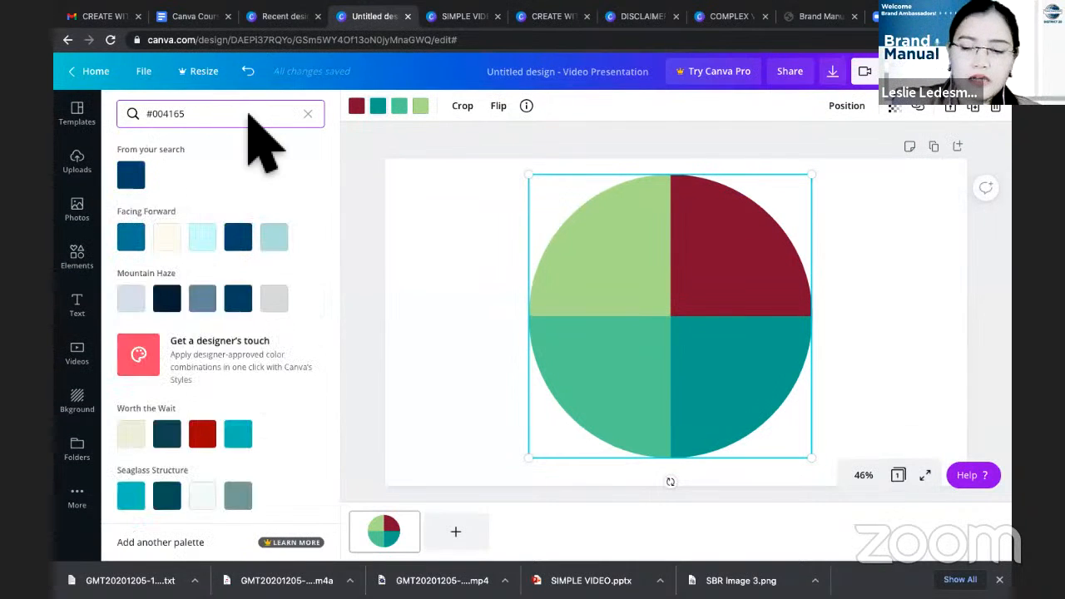
click(133, 176)
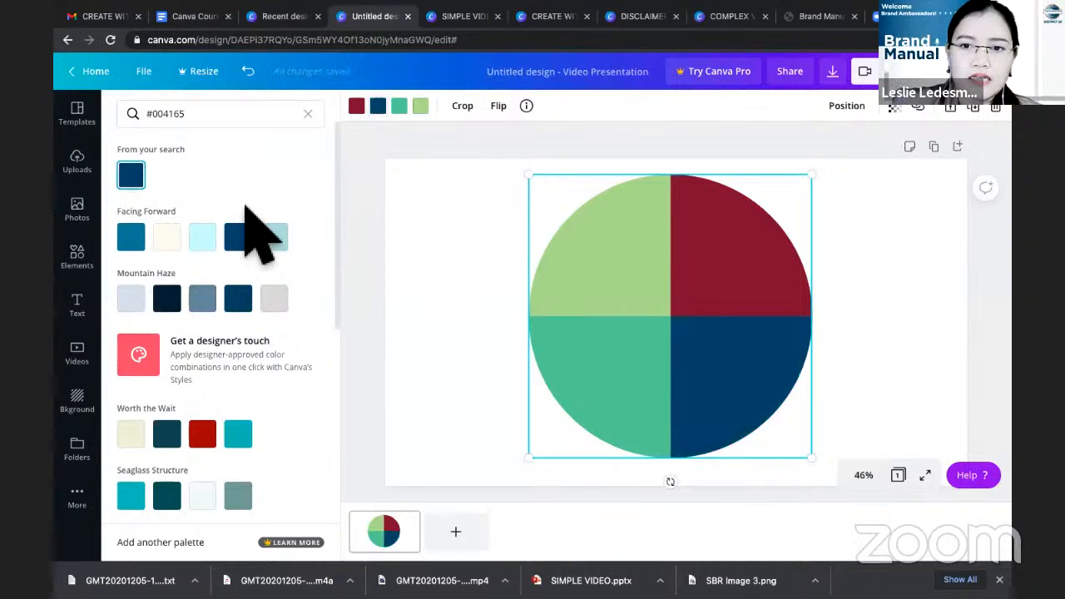
- Copy the Cool Gray hex code from the Brand Manual and recolor the wheel's medium green segment to #A9B2B1
click(821, 16)
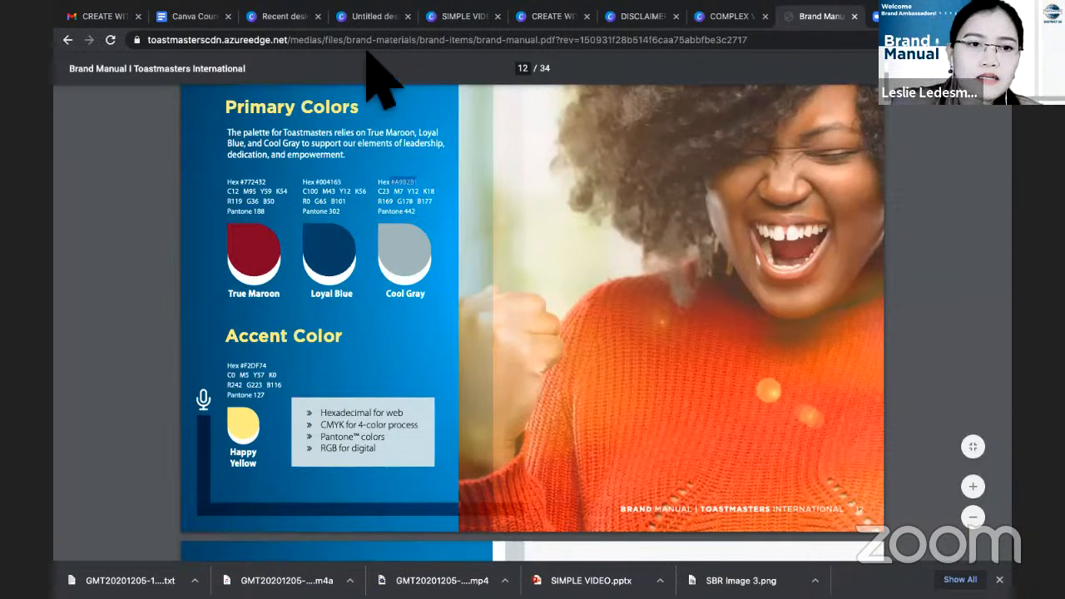
key(ctrl+4)
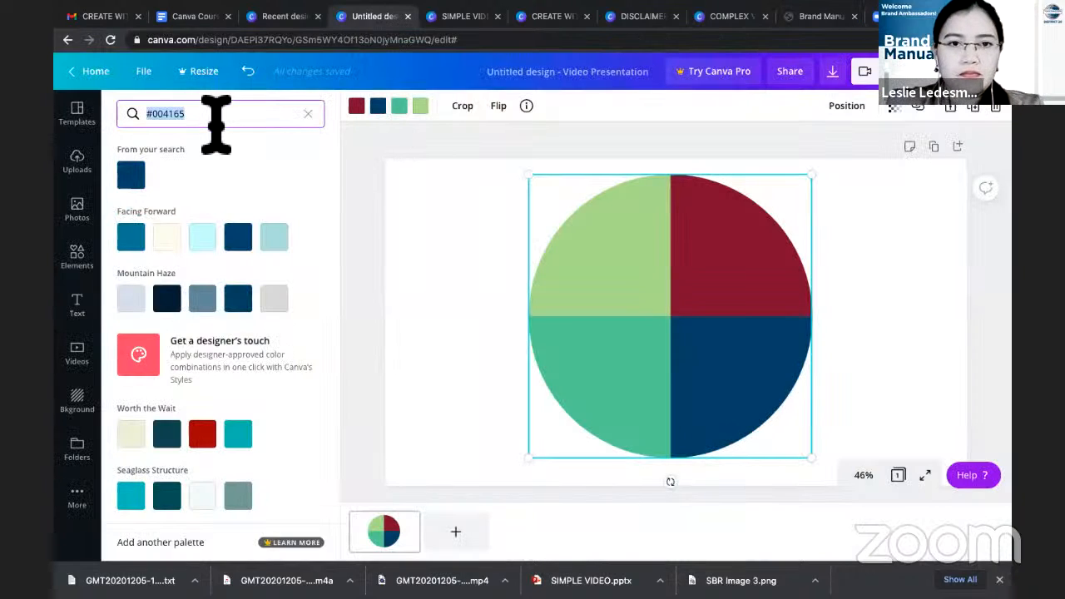
text(#A9B2B1)
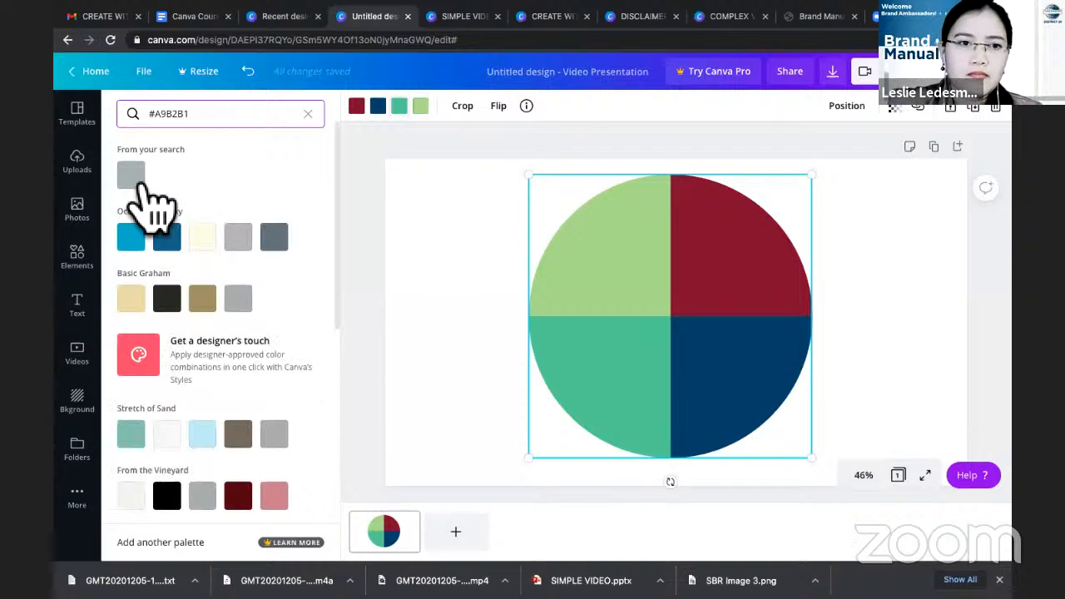
click(140, 183)
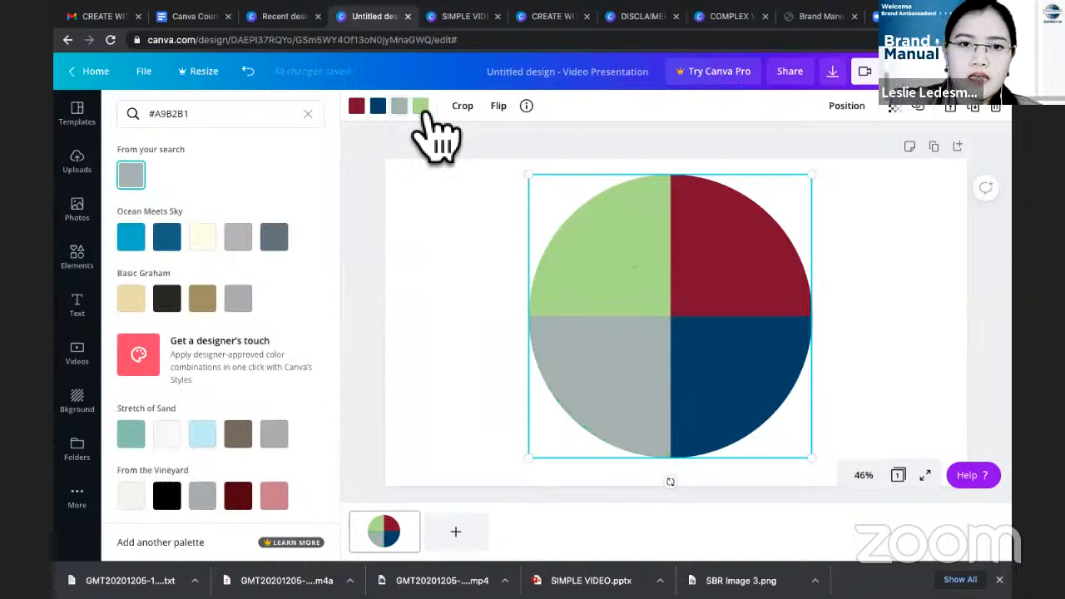
- Copy the Happy Yellow hex code from the Brand Manual and recolor the wheel's light green segment to #F2DF74
click(824, 16)
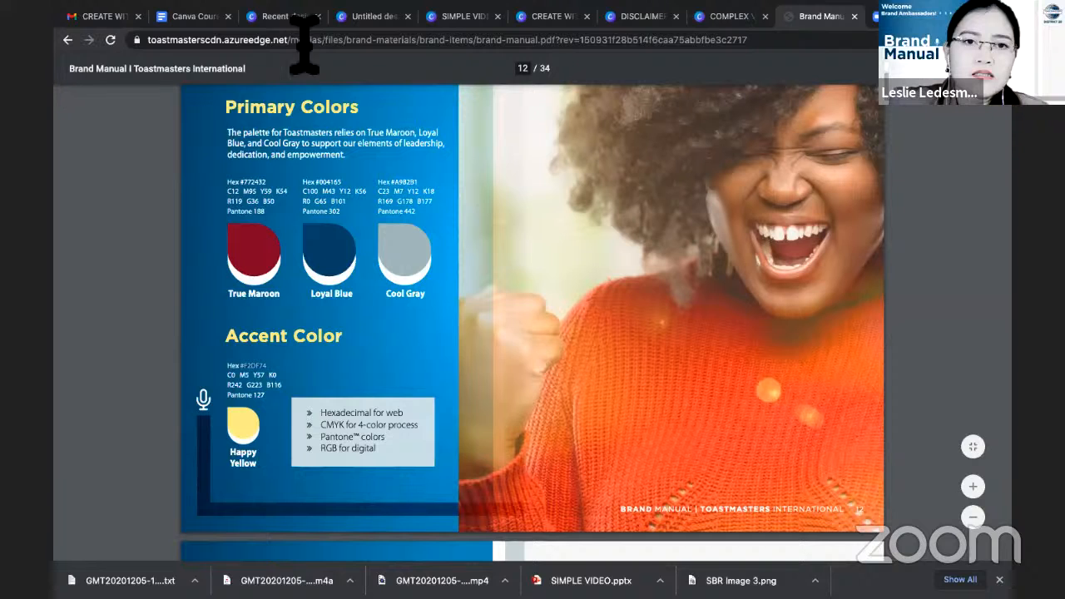
key(ctrl+4)
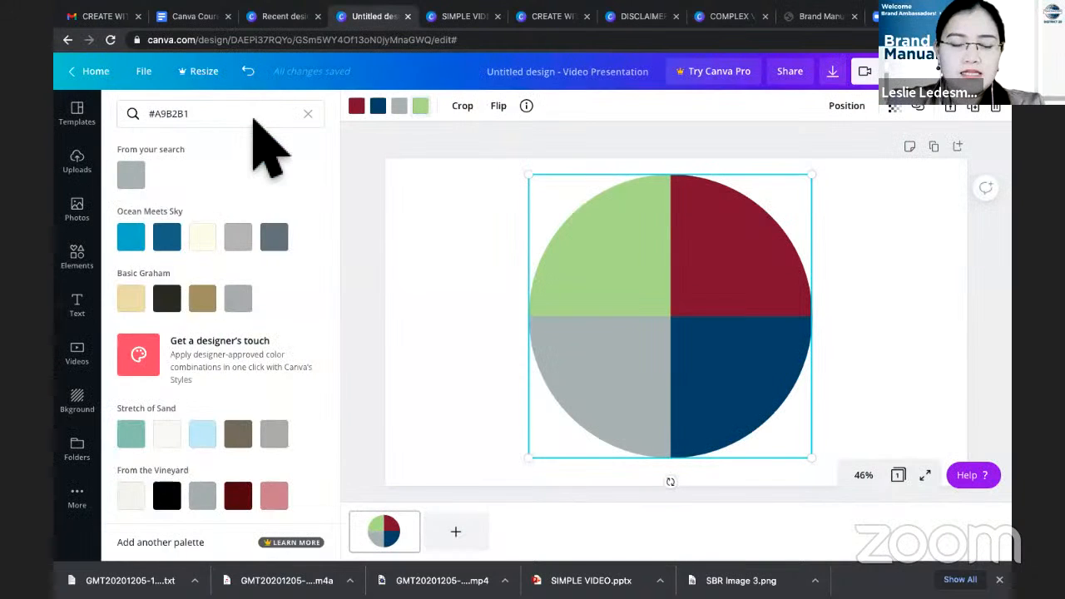
text(#F2DF74)
key(ctrl+a)
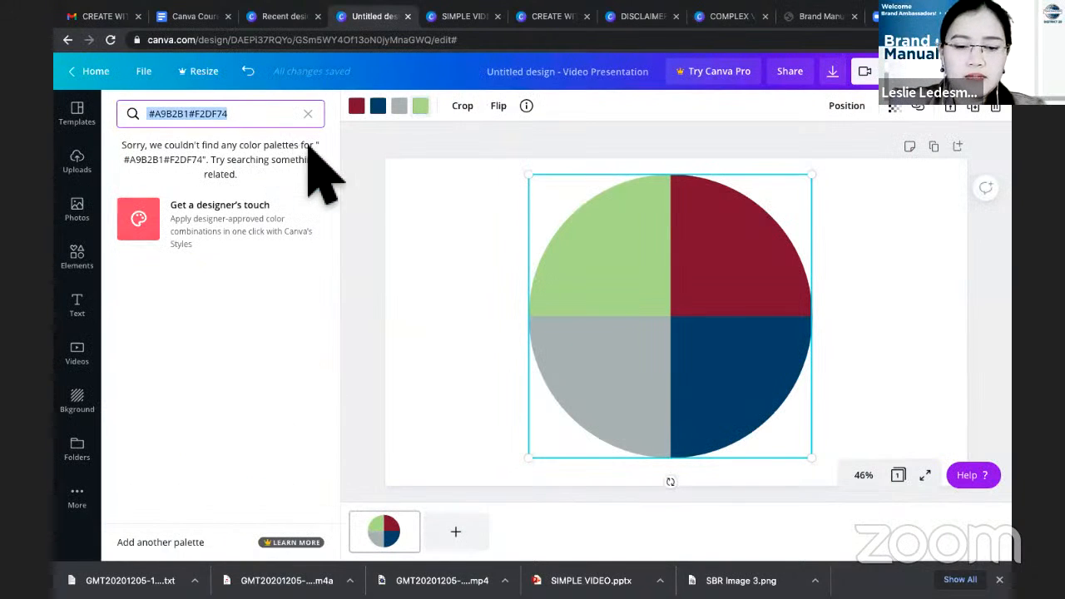
text(#F2DF74)
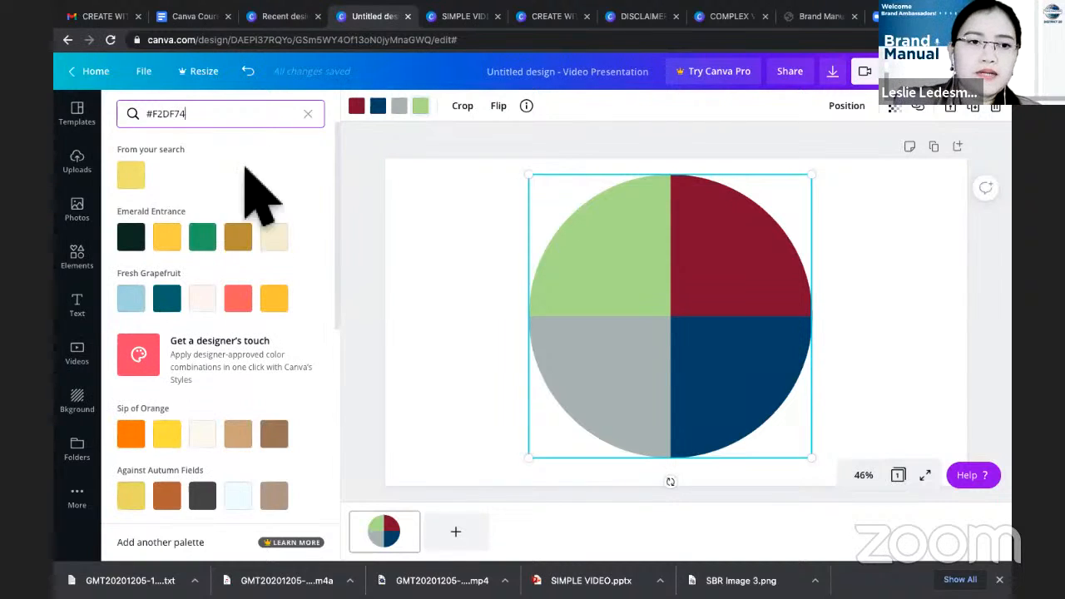
click(130, 174)
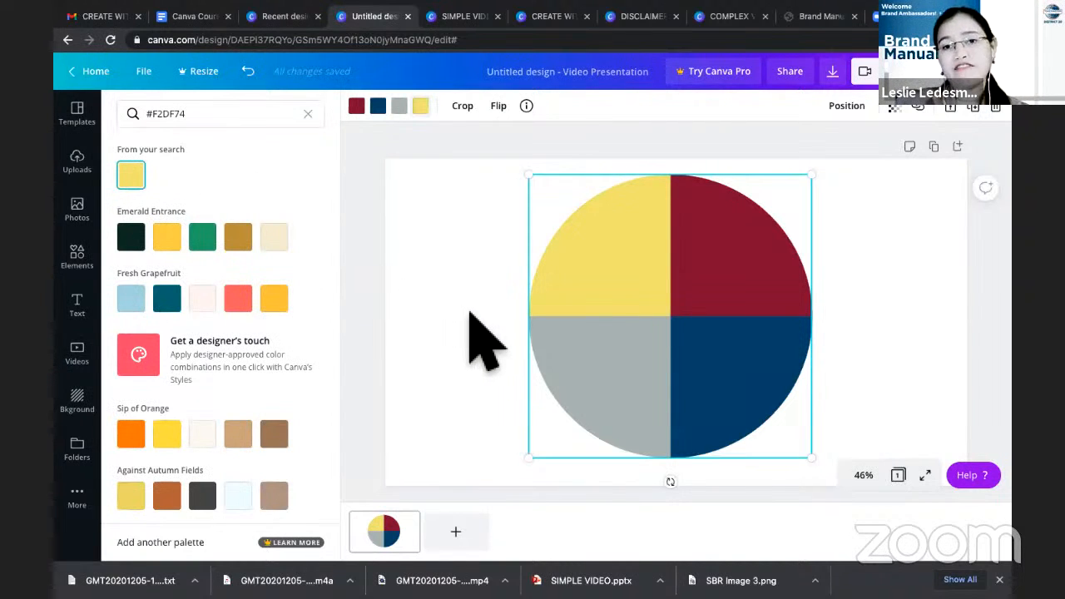
click(485, 348)
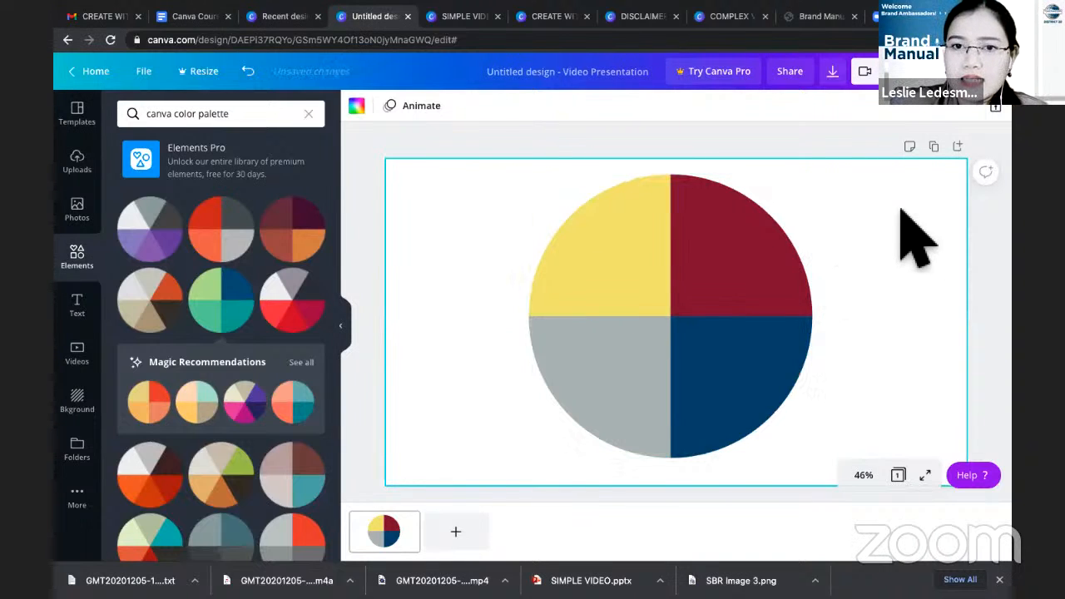
- Download the finished palette wheel design as a PNG and return to the editor
click(833, 74)
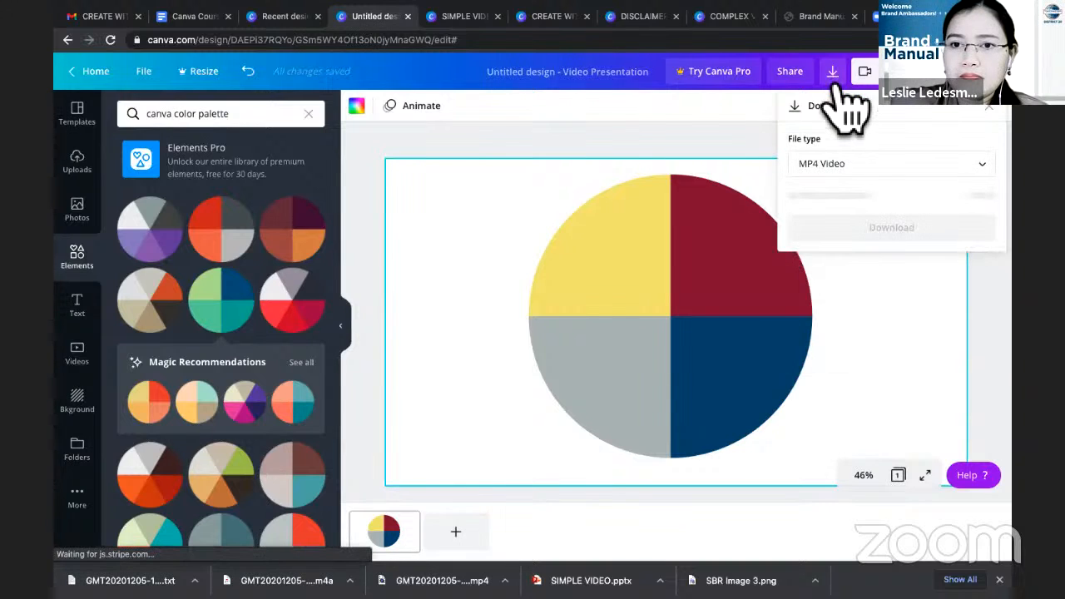
click(841, 165)
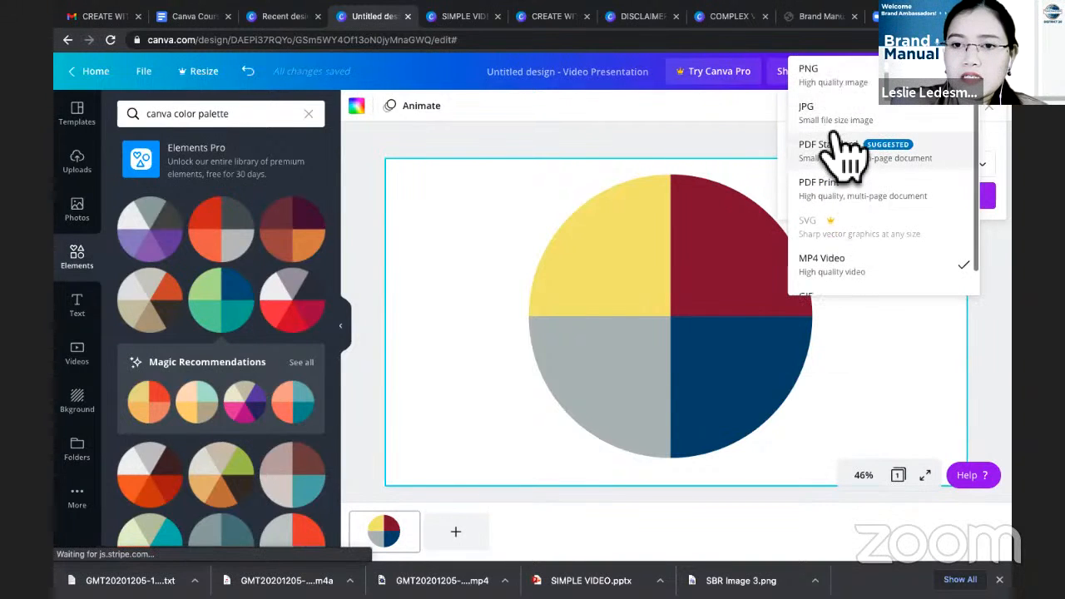
click(823, 73)
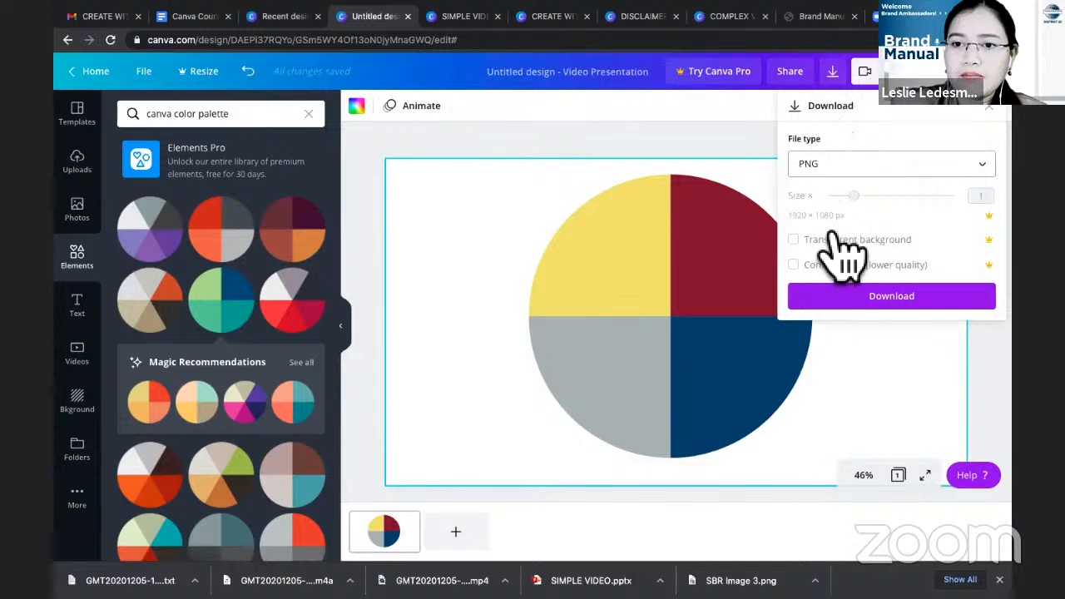
click(851, 303)
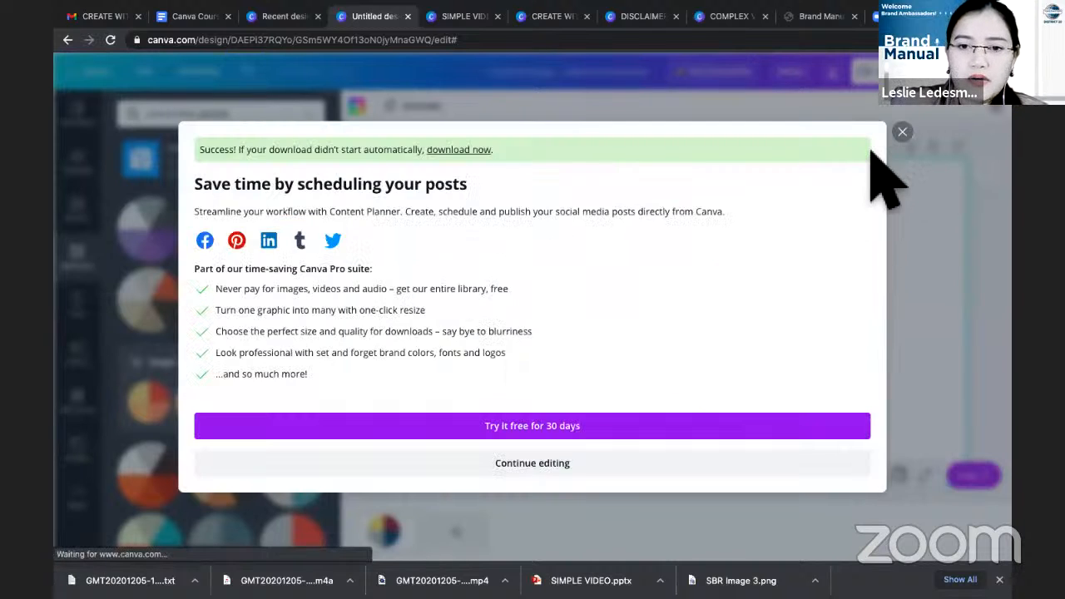
click(907, 131)
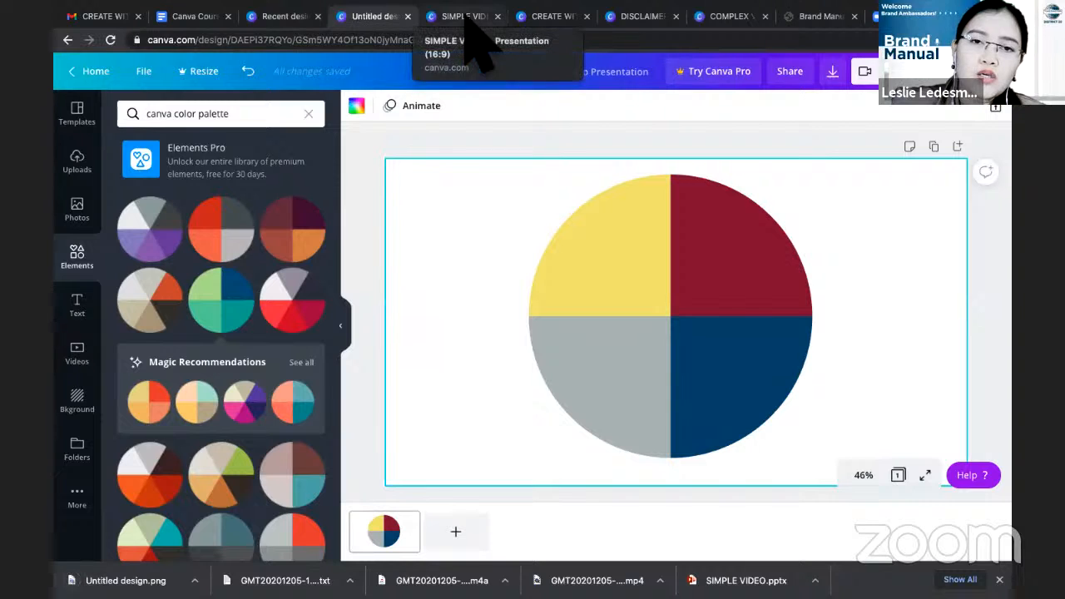
- Switch to the SIMPLE VIDEO presentation and add a blank page after page 7
click(465, 15)
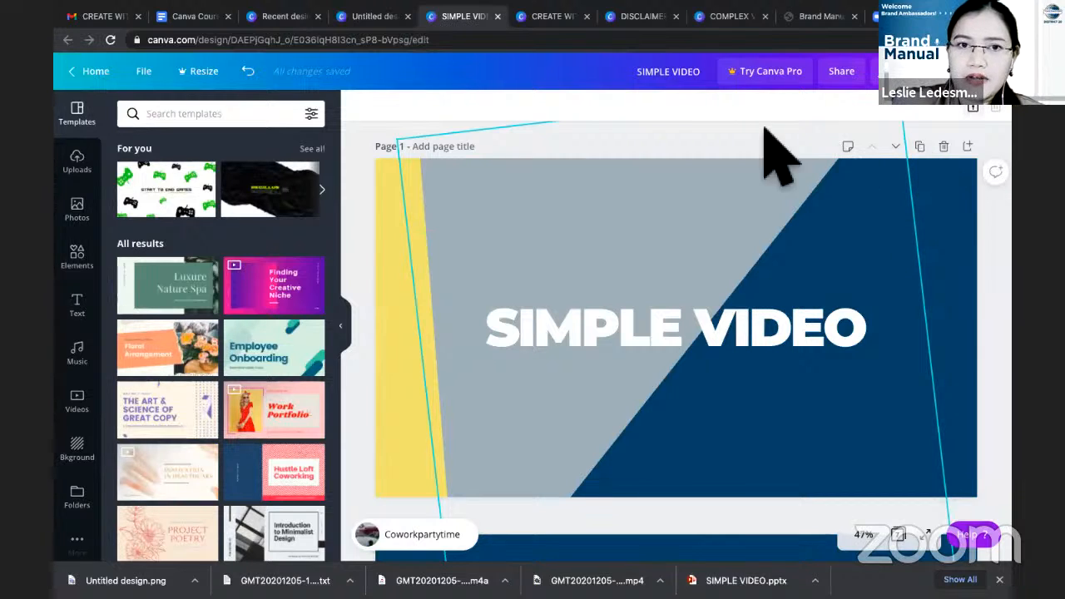
click(920, 146)
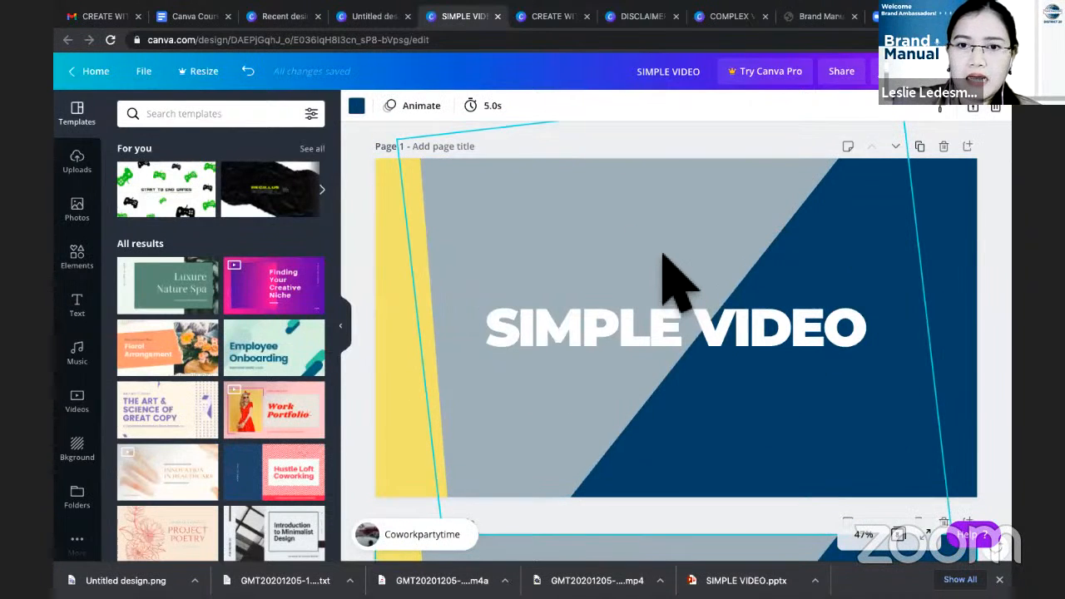
click(698, 333)
key(Delete)
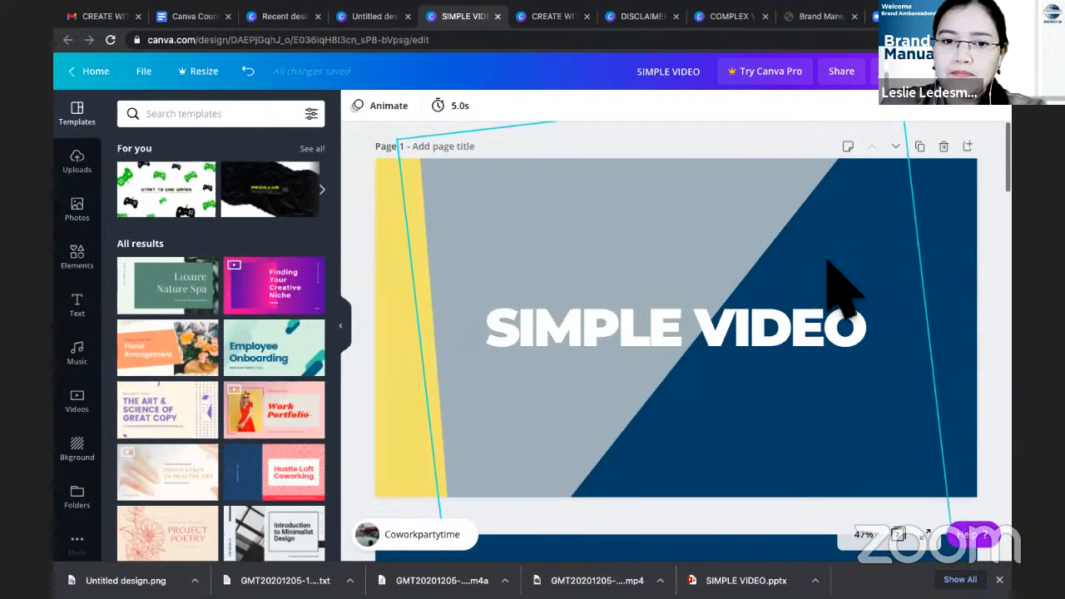
scroll(451, 473, down, 1)
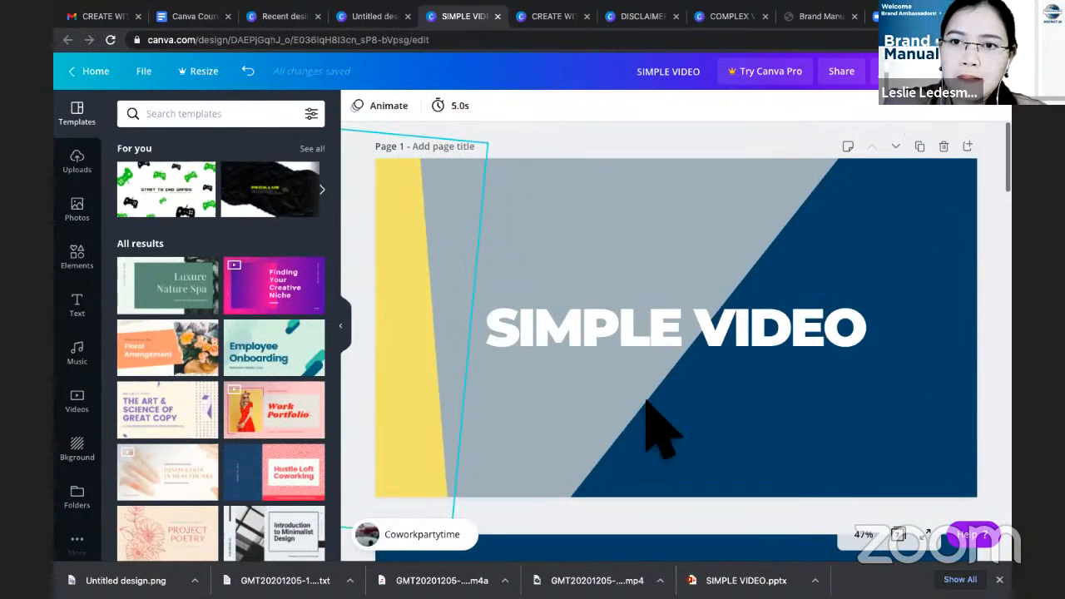
scroll(702, 312, down, 2)
scroll(701, 301, up, 4)
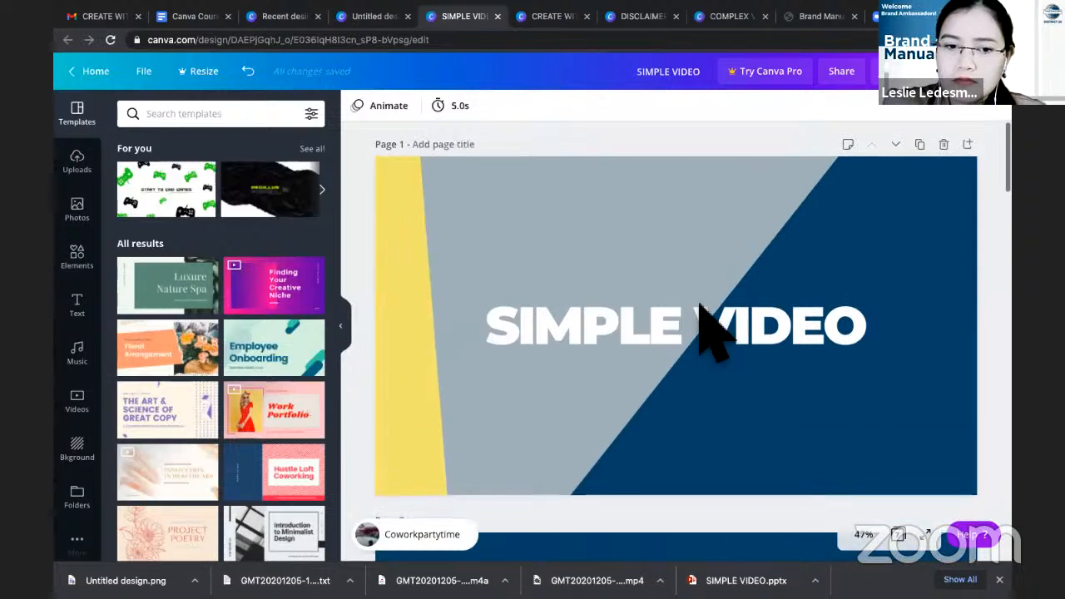
scroll(702, 329, down, 15)
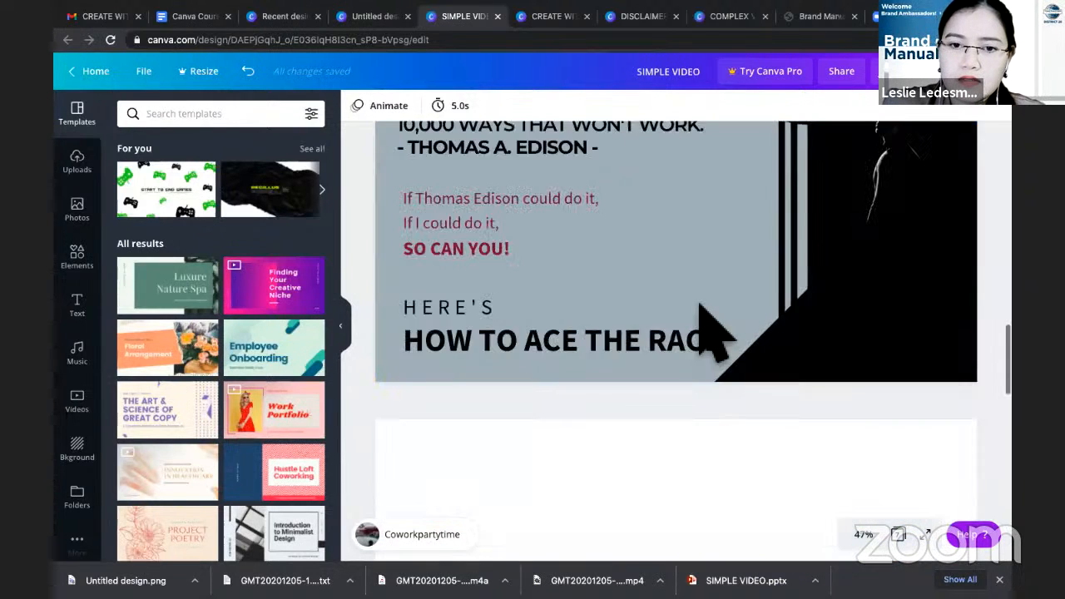
scroll(700, 306, down, 10)
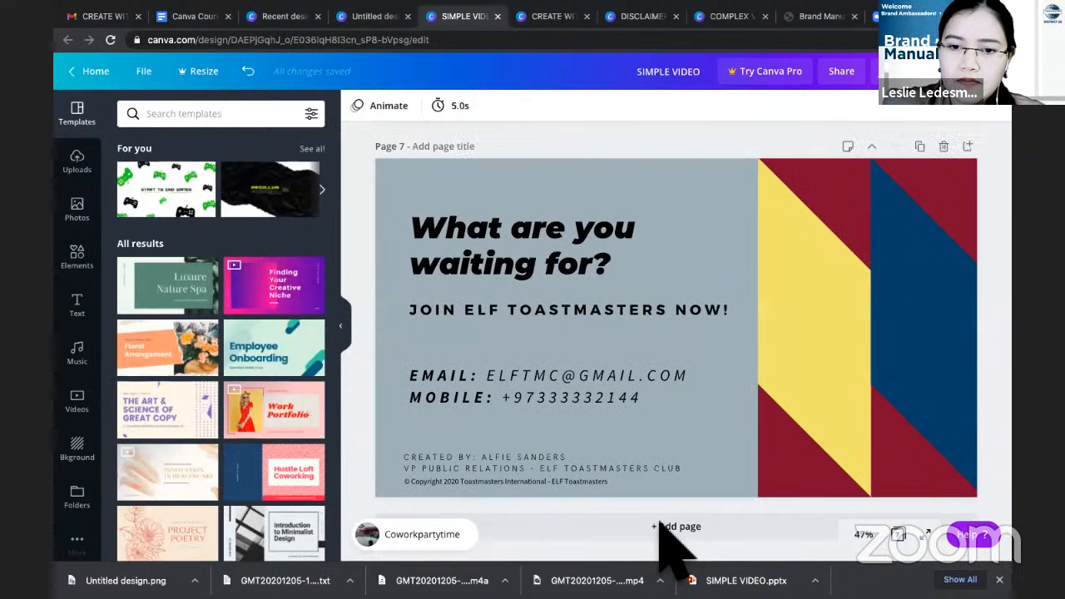
click(666, 525)
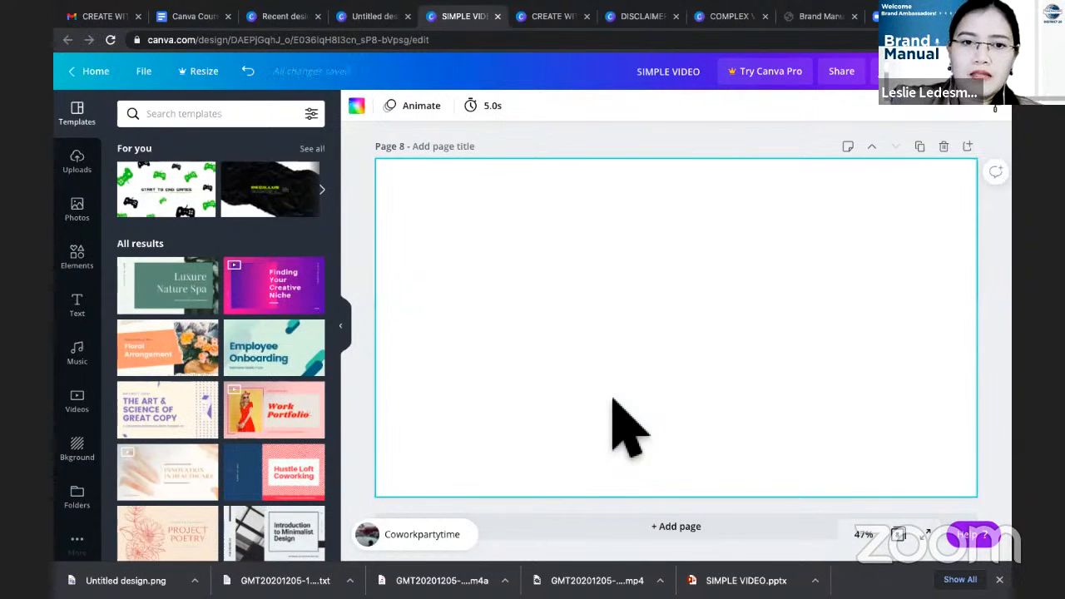
- Insert the uploaded four-color palette wheel image on page 8 and enlarge it to fill most of the page height
click(79, 163)
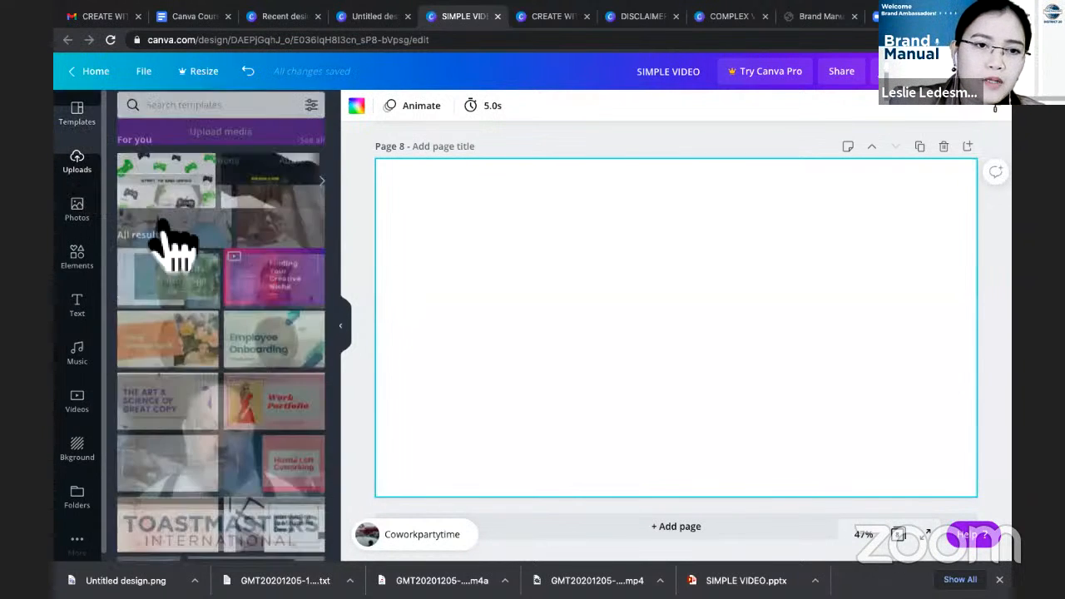
scroll(245, 361, down, 4)
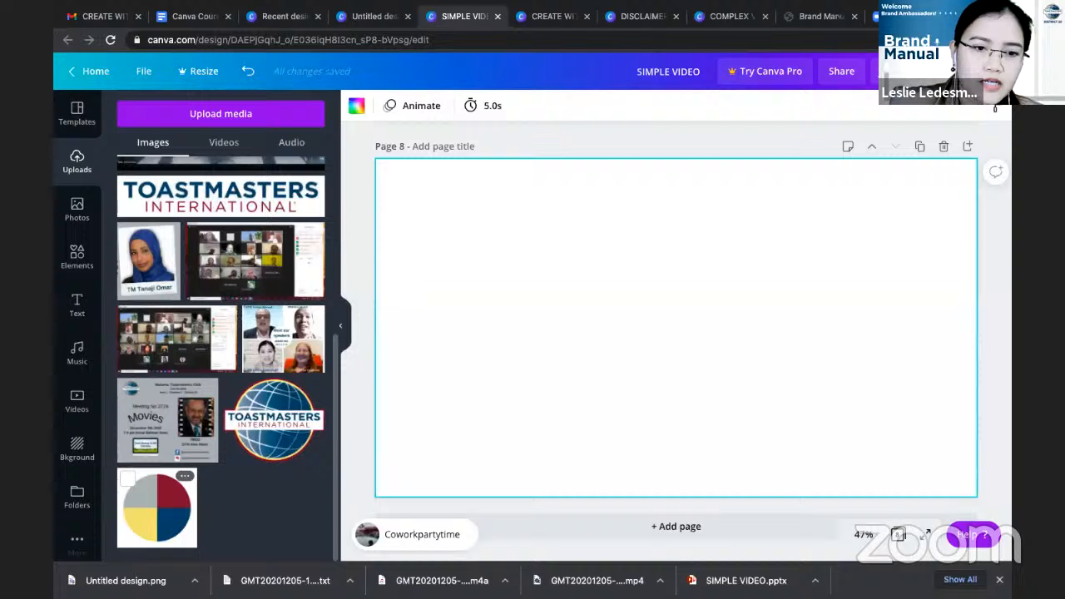
click(145, 512)
drag(571, 226, 530, 210)
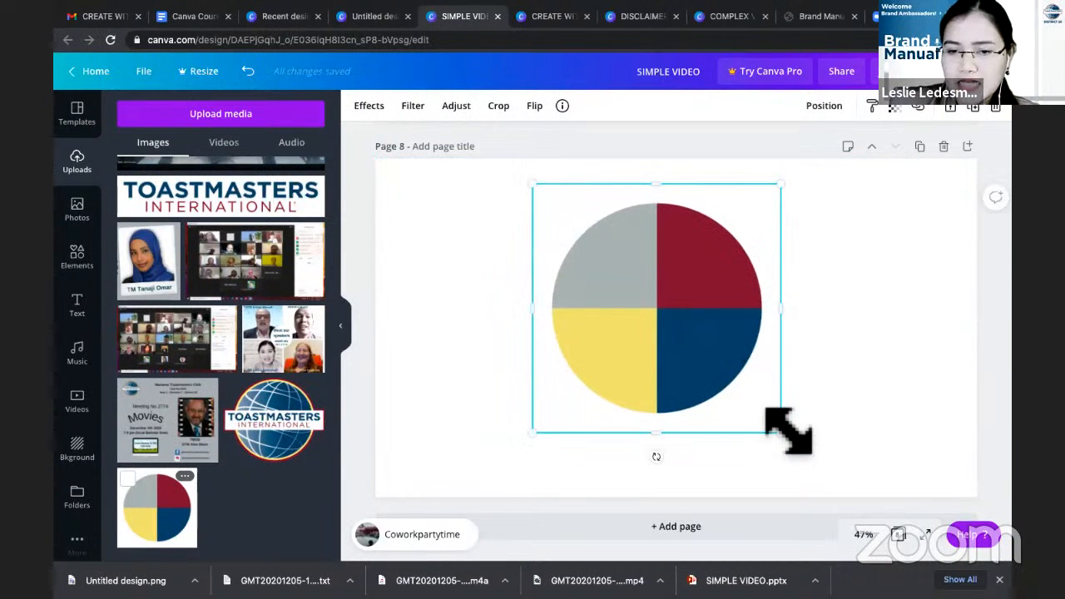
drag(826, 468, 827, 469)
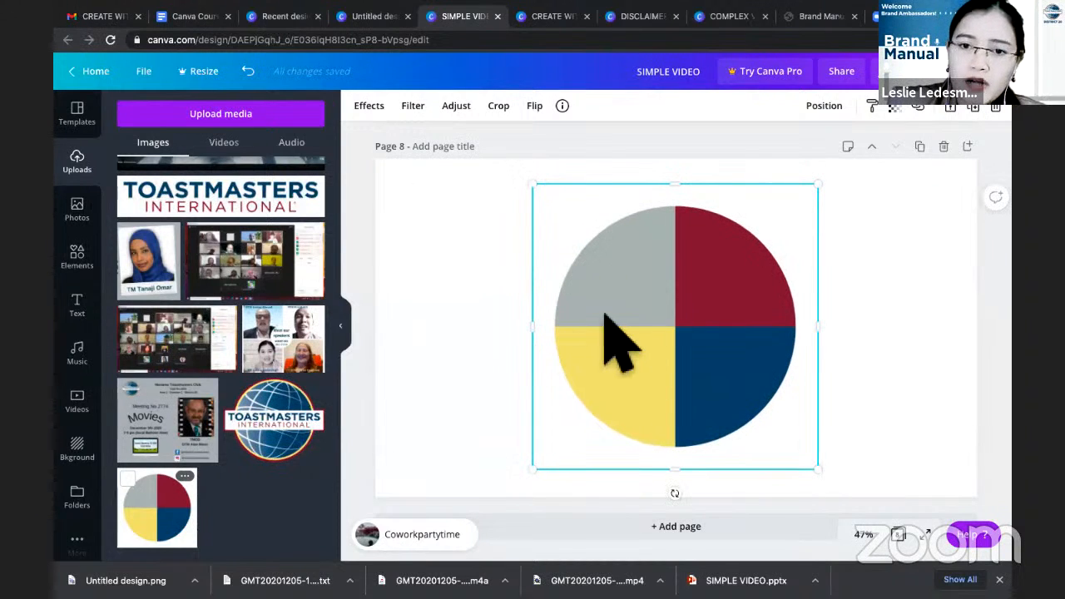
- Open page 8's background color options to examine the wheel's photo colors, and review the brand colors used on the earlier pages
click(437, 179)
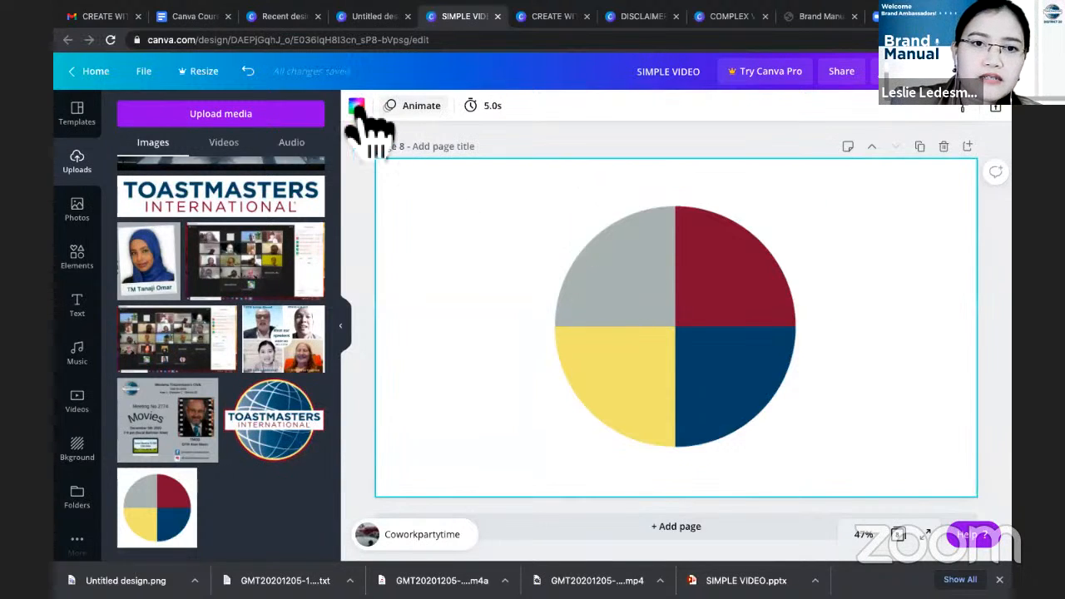
click(356, 106)
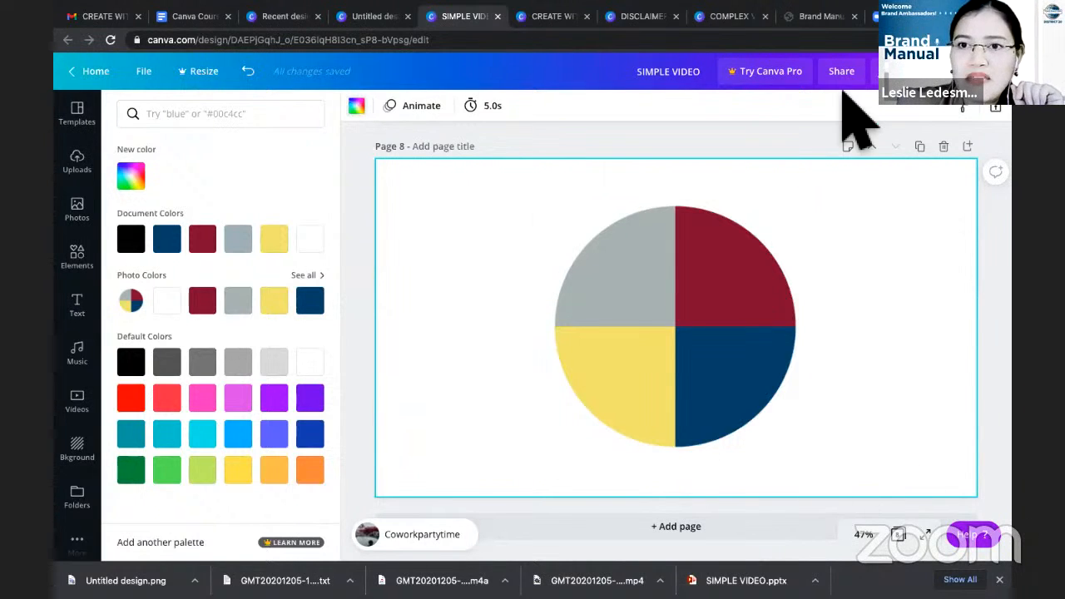
scroll(823, 370, up, 1)
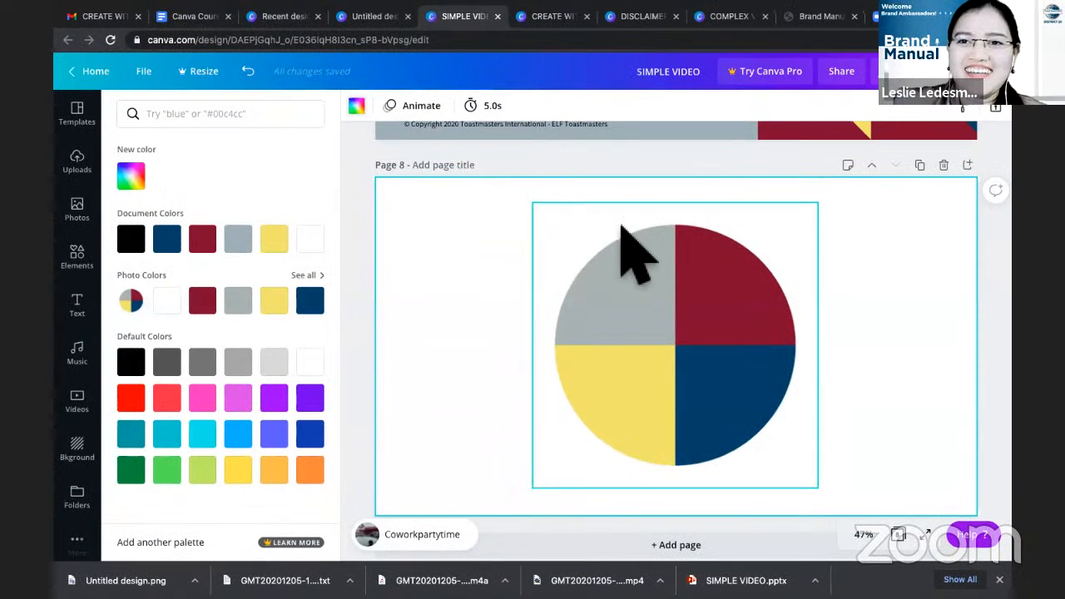
scroll(607, 226, up, 6)
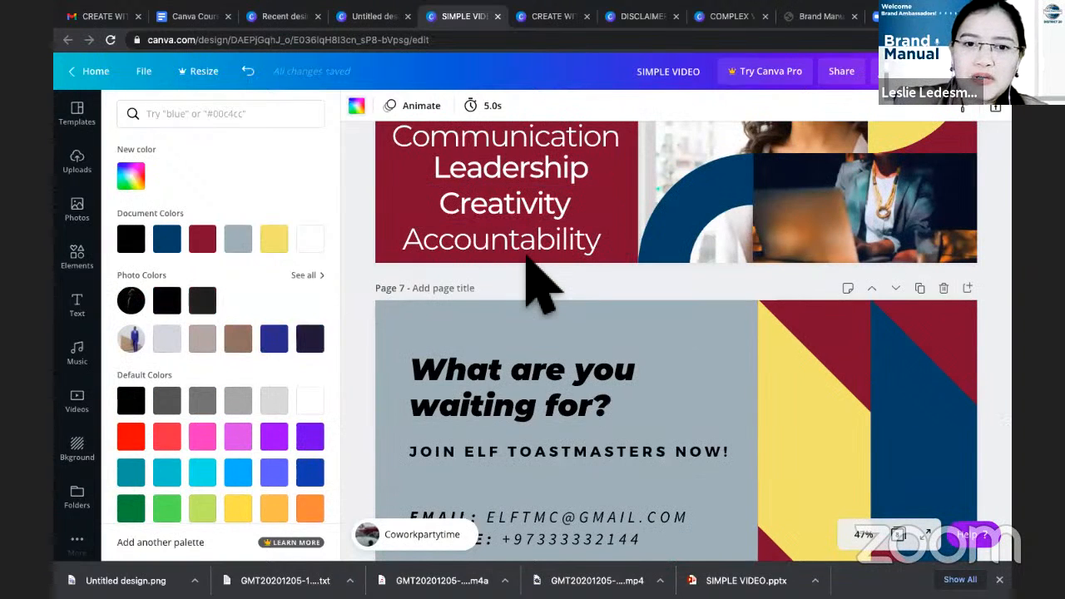
scroll(541, 283, up, 20)
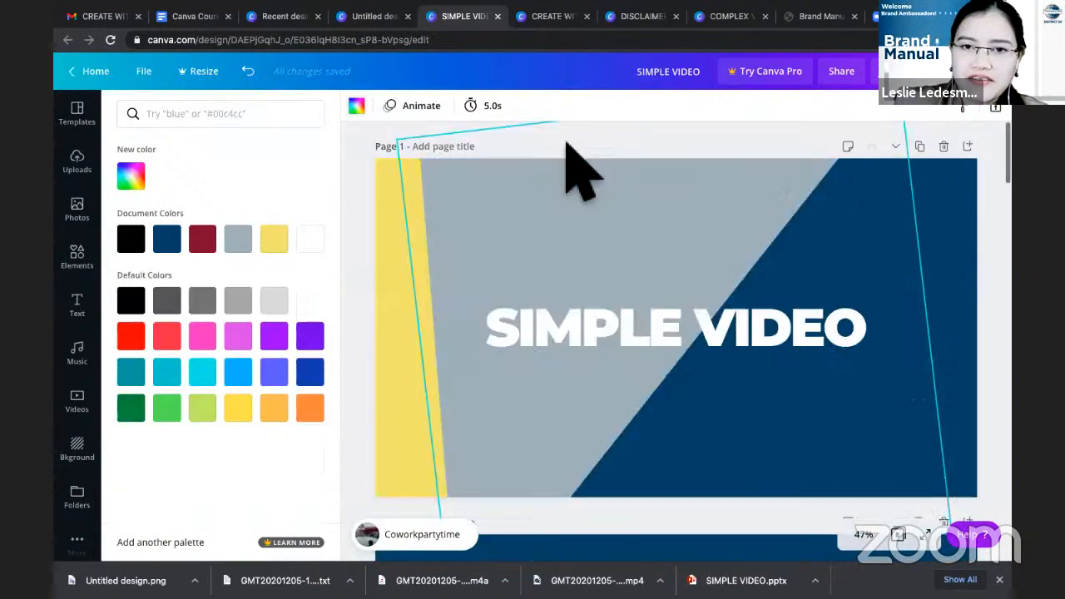
click(616, 266)
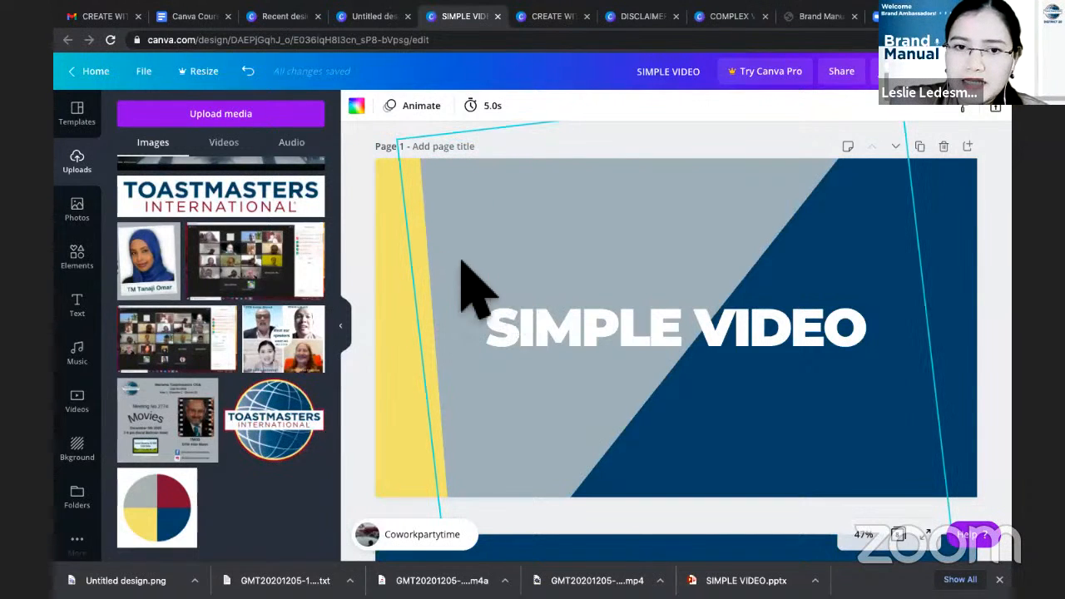
click(499, 259)
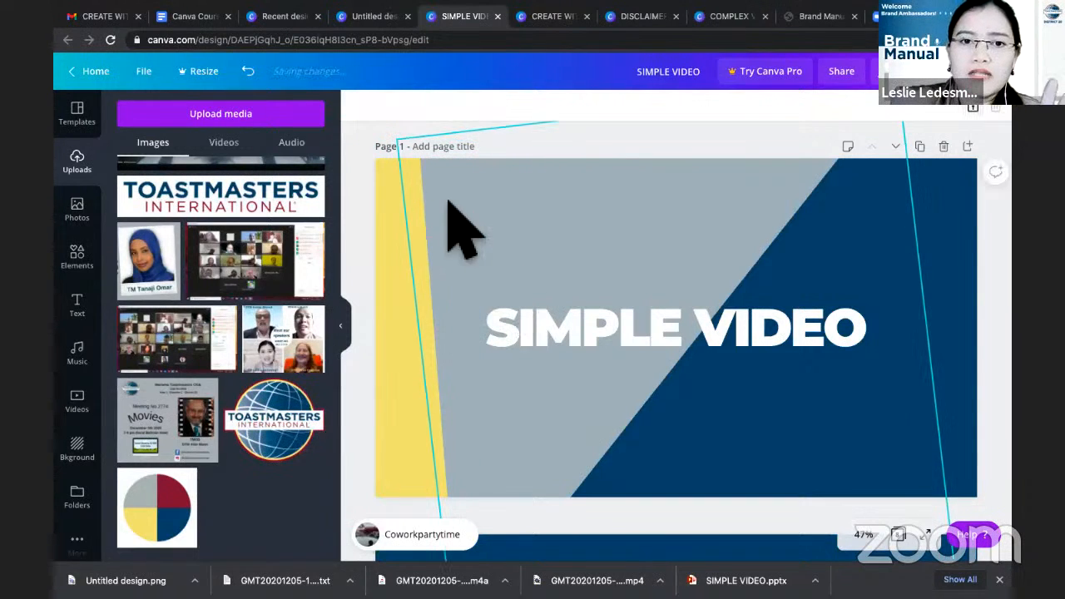
click(398, 196)
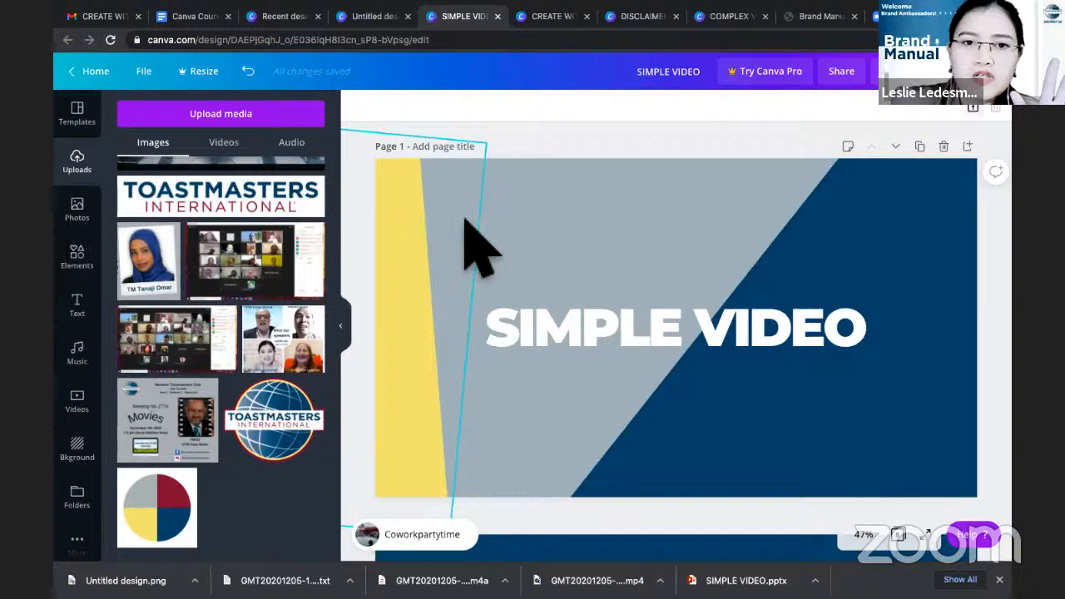
click(542, 352)
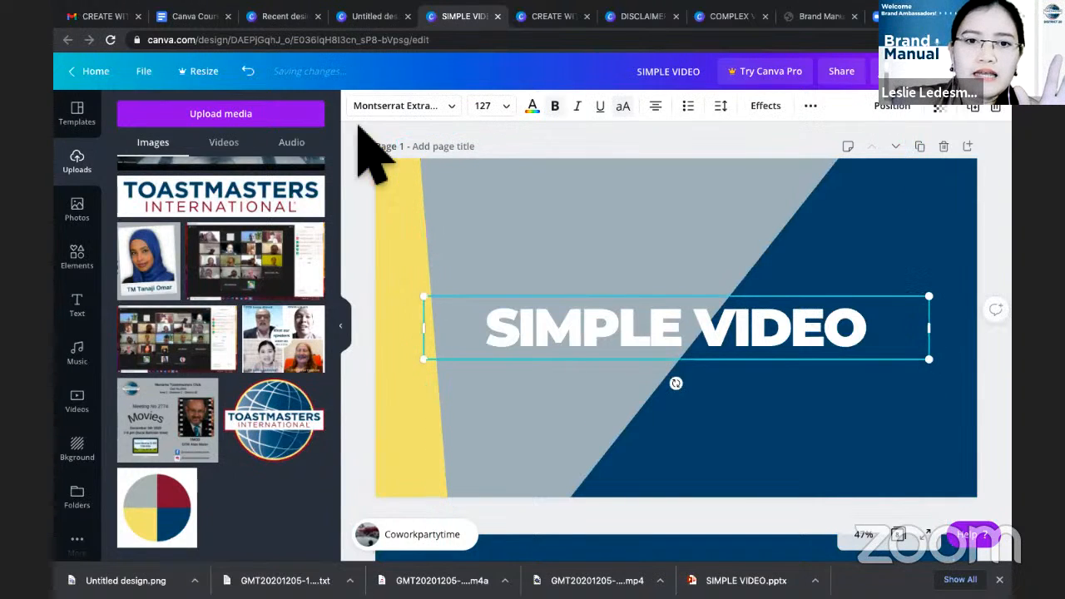
key(Escape)
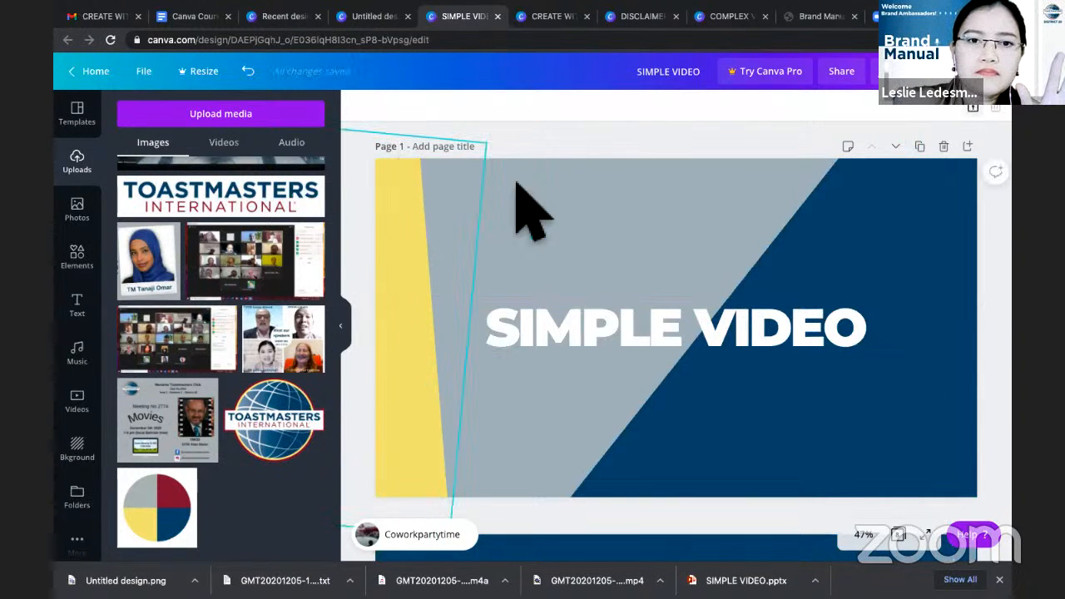
- Preview the Breathe, Pan, Rise and Fade animations on page 1 and apply Breathe to the page
click(965, 287)
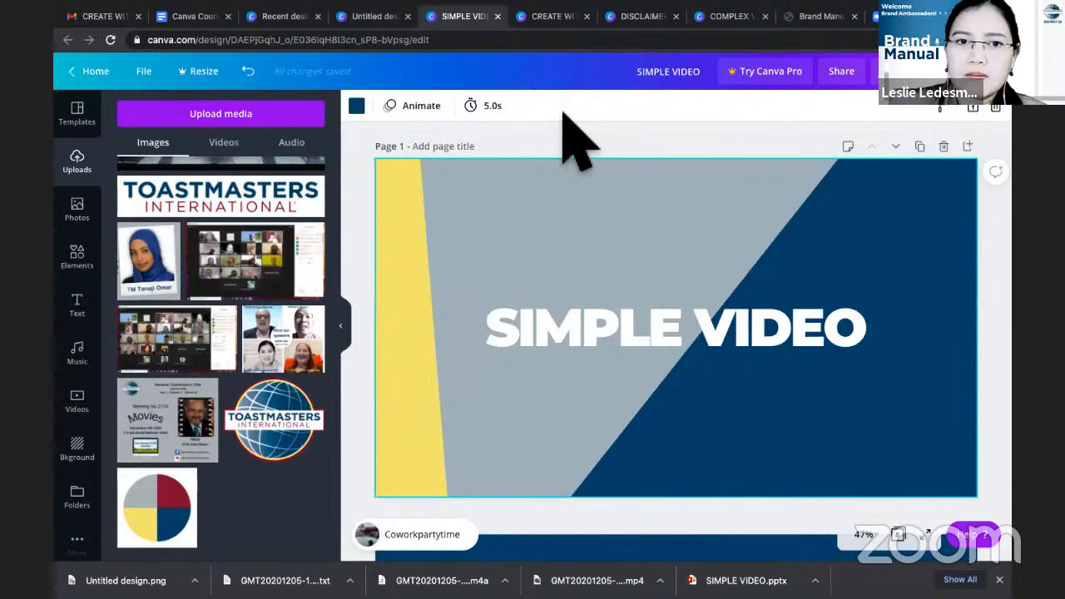
click(416, 107)
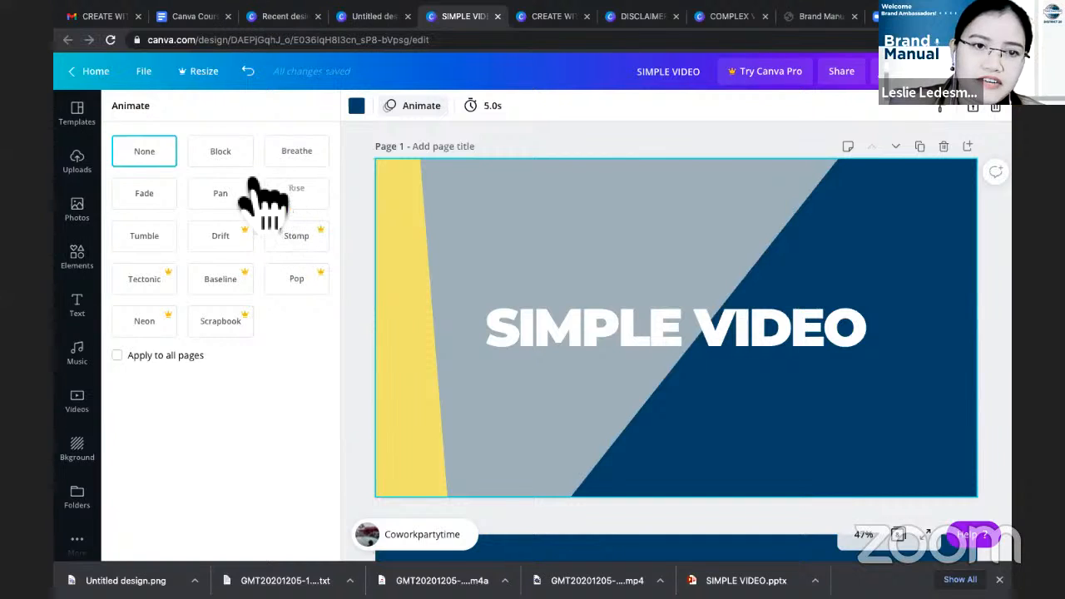
click(298, 165)
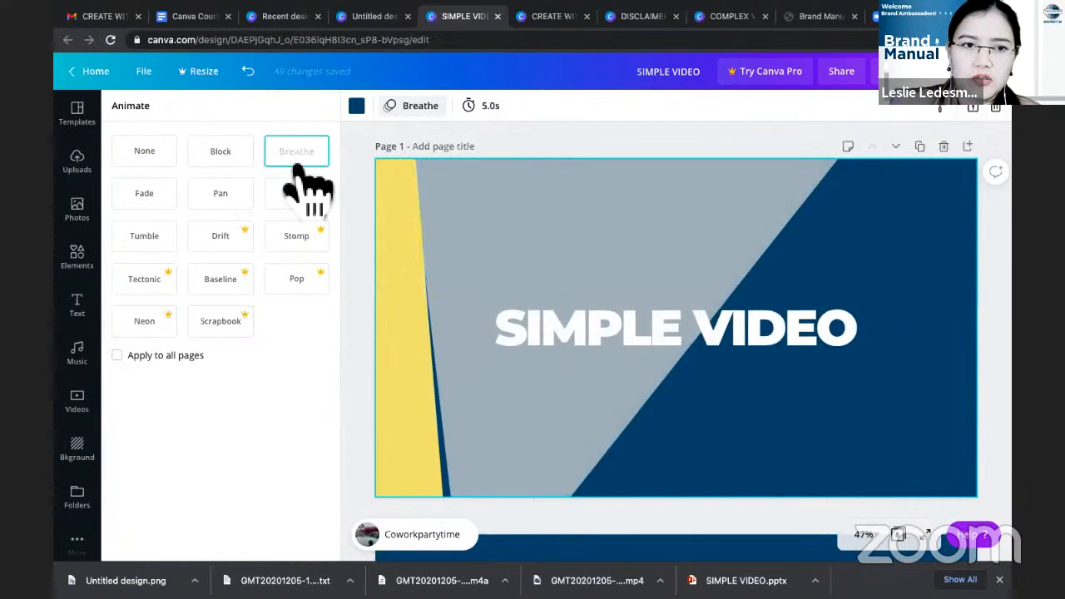
click(226, 195)
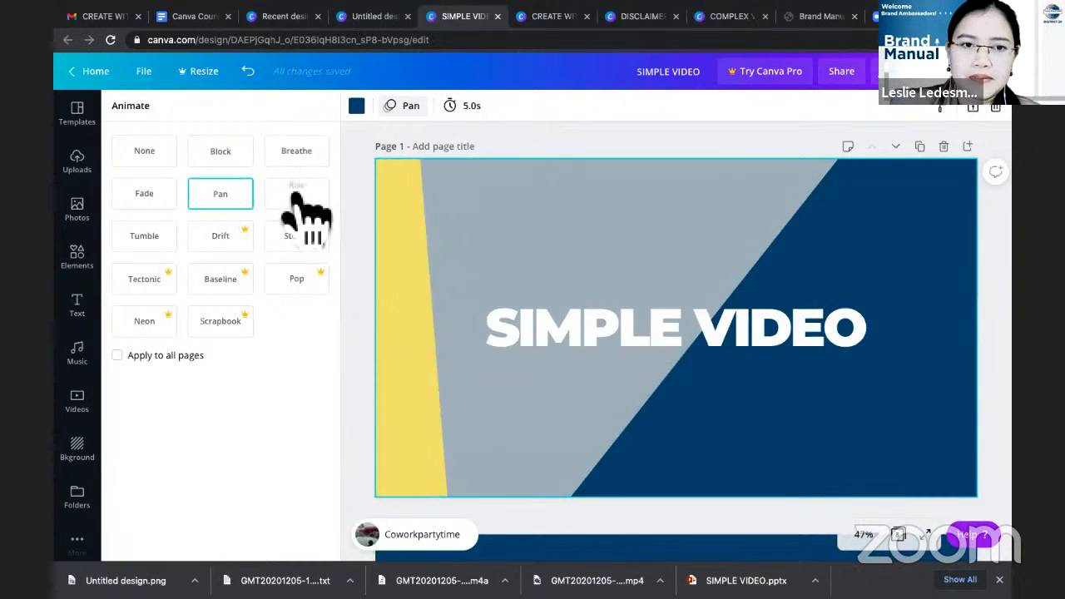
click(305, 200)
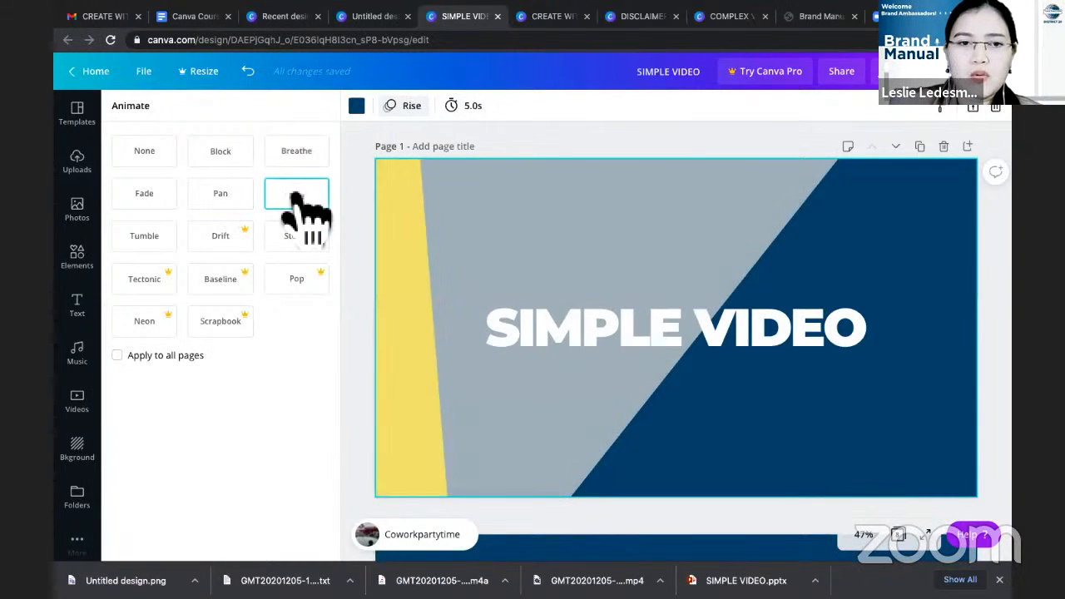
click(148, 200)
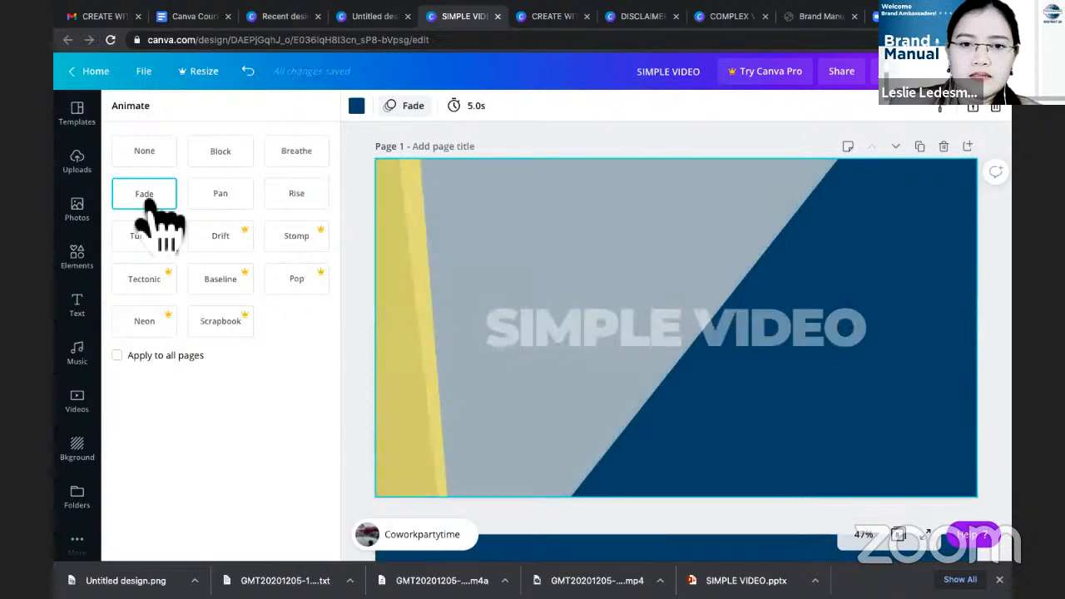
click(297, 166)
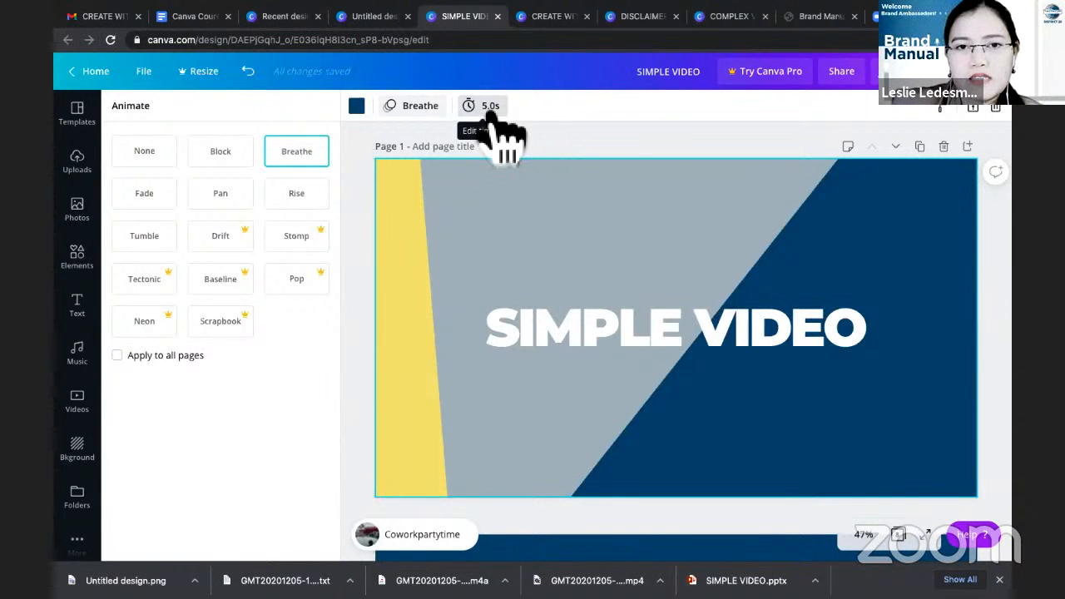
- Set page 1's timing to 5.0 seconds
click(491, 108)
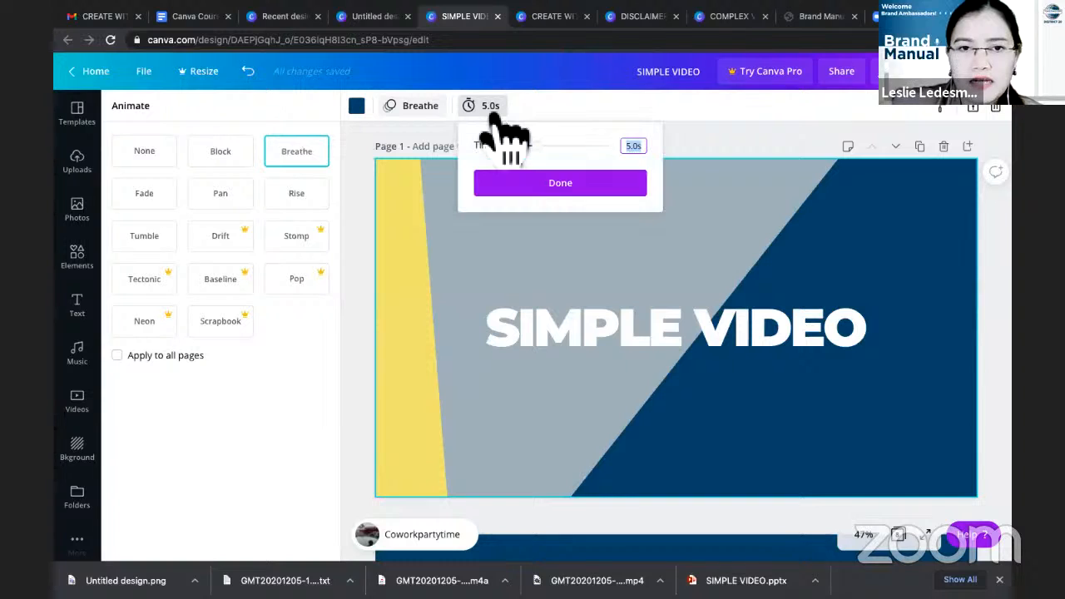
mouse_move(541, 154)
mouse_down()
mouse_move(578, 159)
mouse_move(552, 162)
mouse_up()
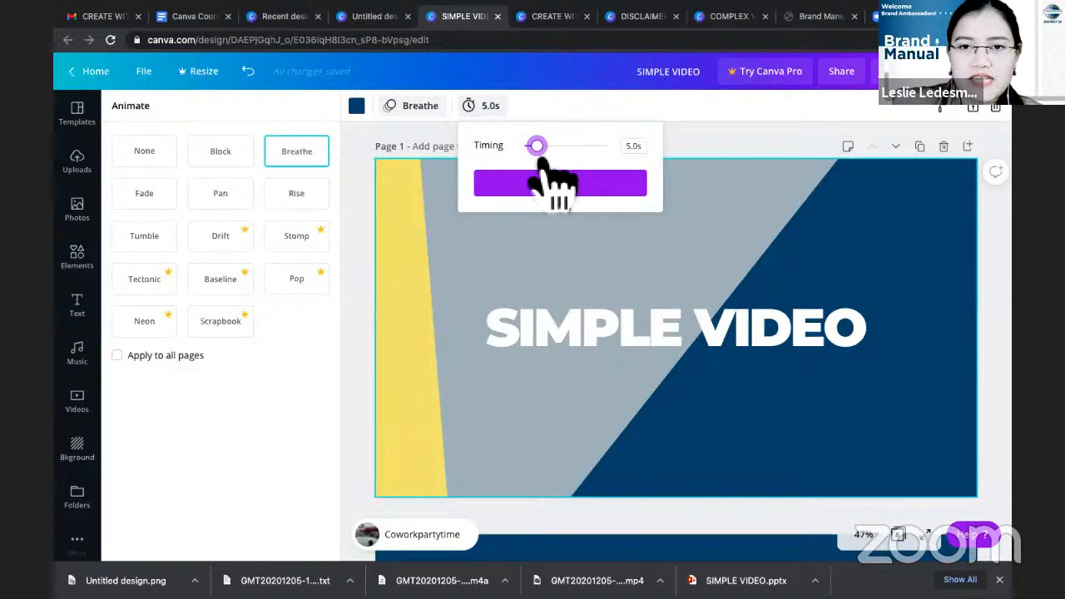
click(547, 186)
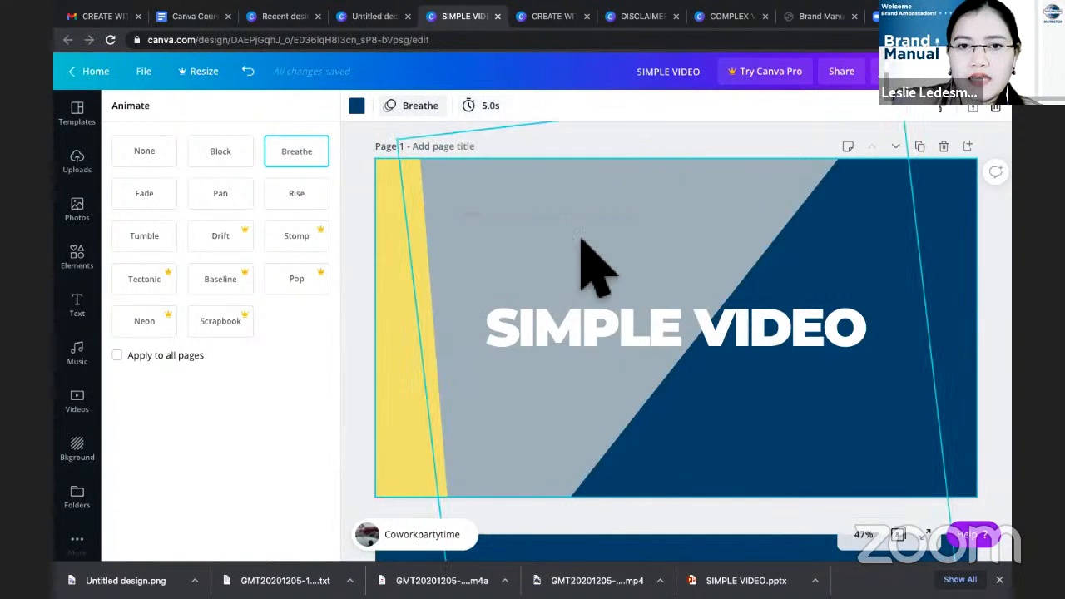
- Select the white Toastmasters logo on page 2 and examine the sources available for uploading media
scroll(632, 358, down, 5)
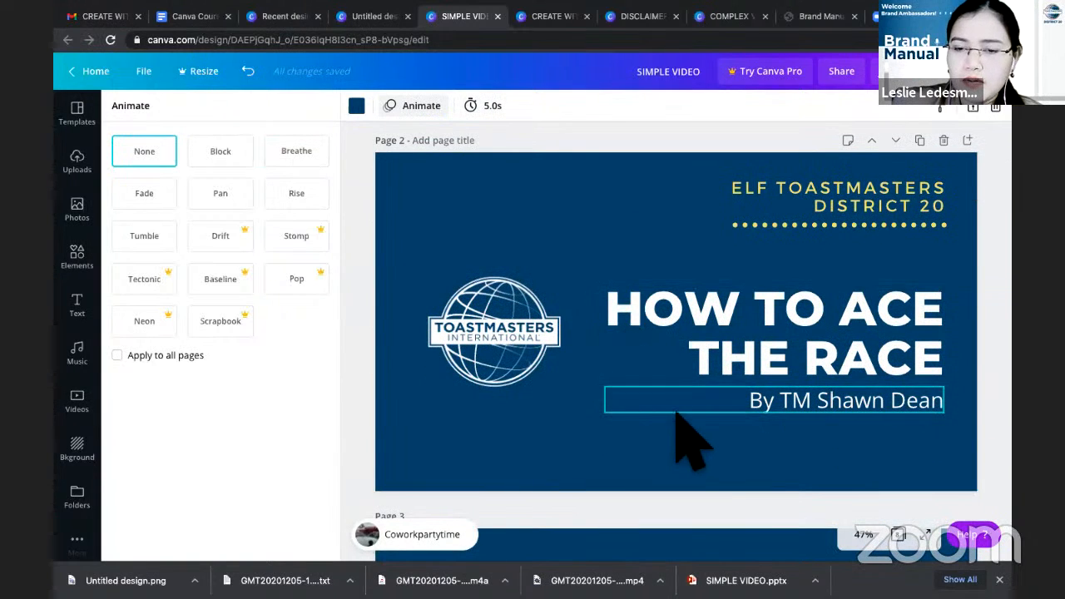
scroll(675, 411, down, 1)
scroll(676, 413, up, 1)
scroll(678, 418, down, 1)
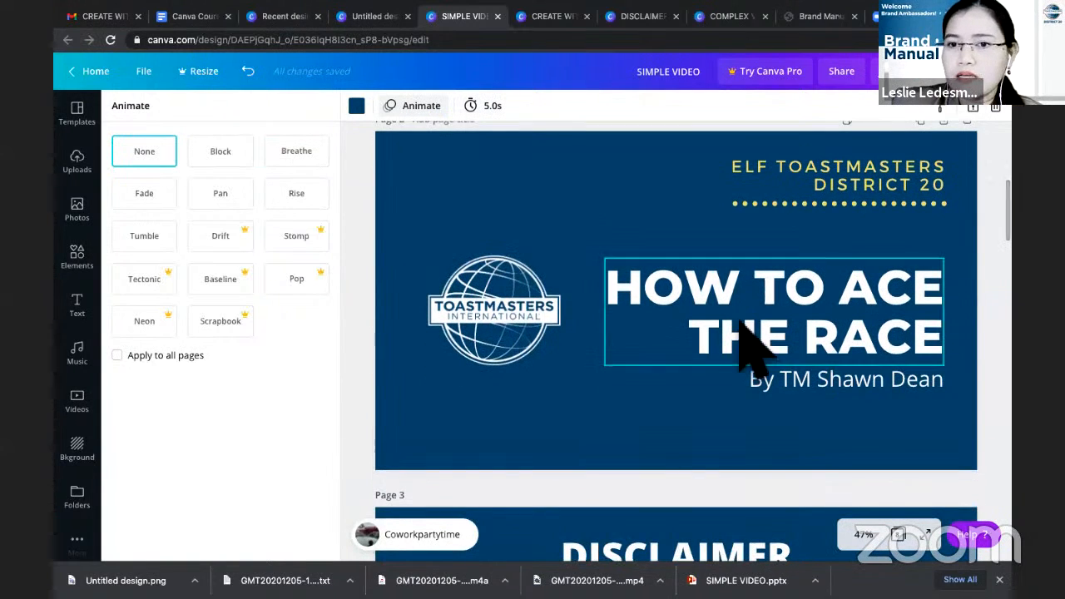
scroll(789, 337, down, 1)
scroll(799, 354, up, 1)
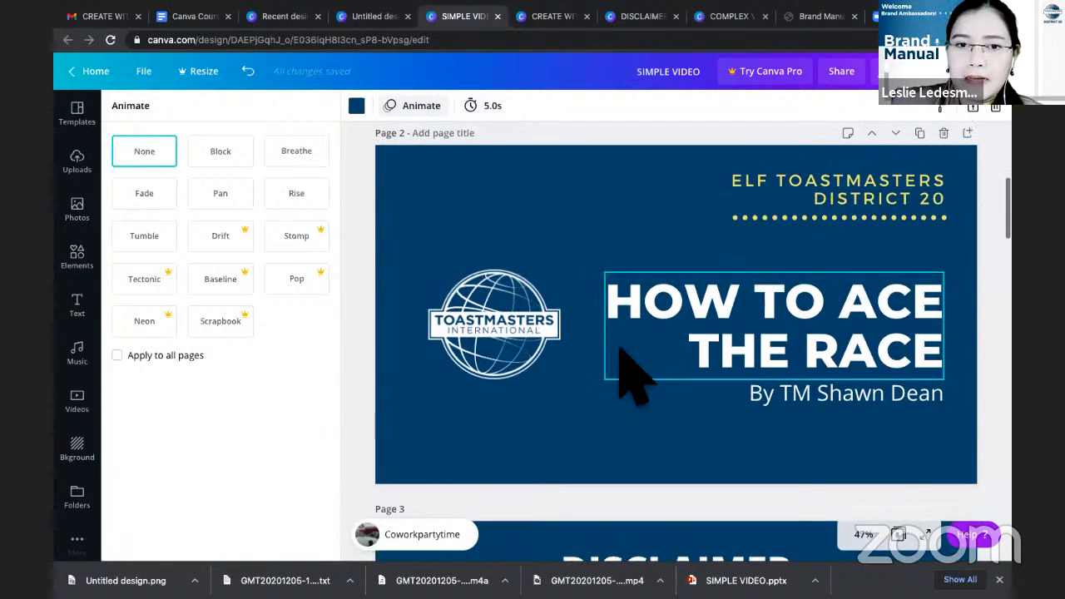
click(504, 333)
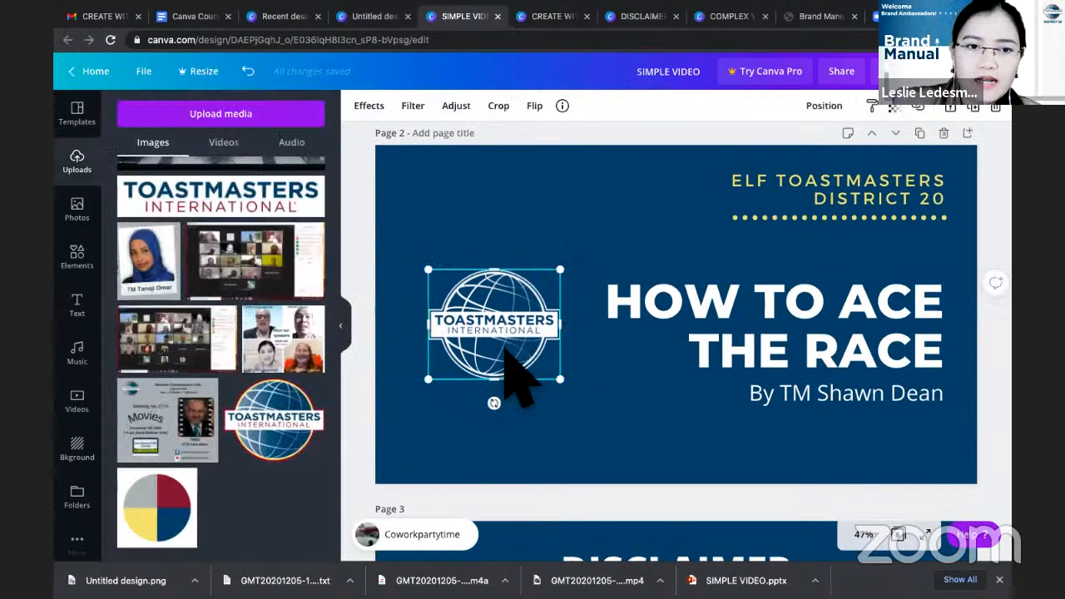
click(228, 116)
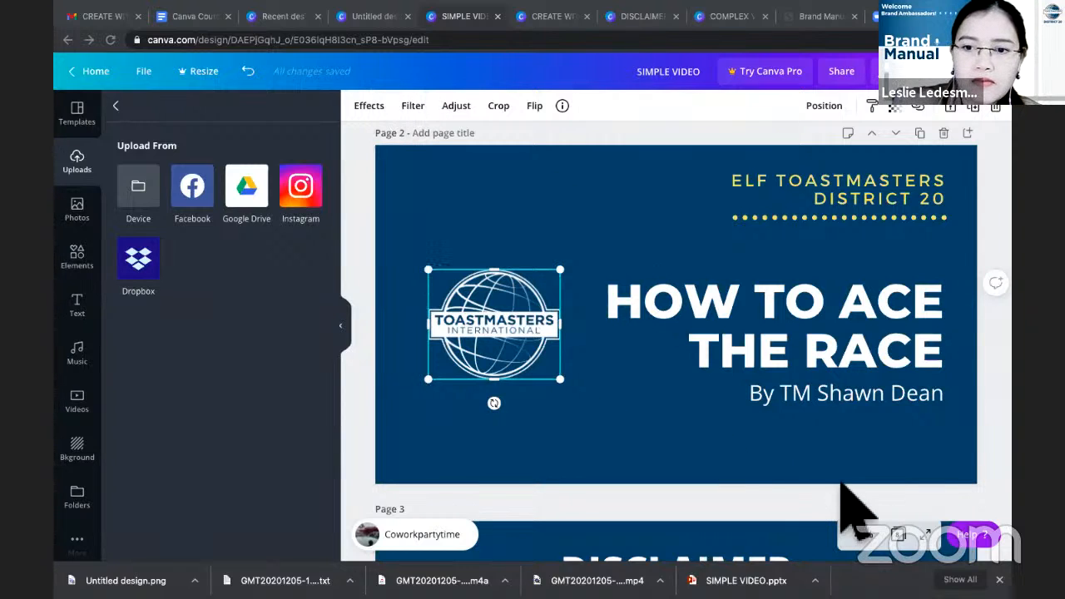
click(77, 160)
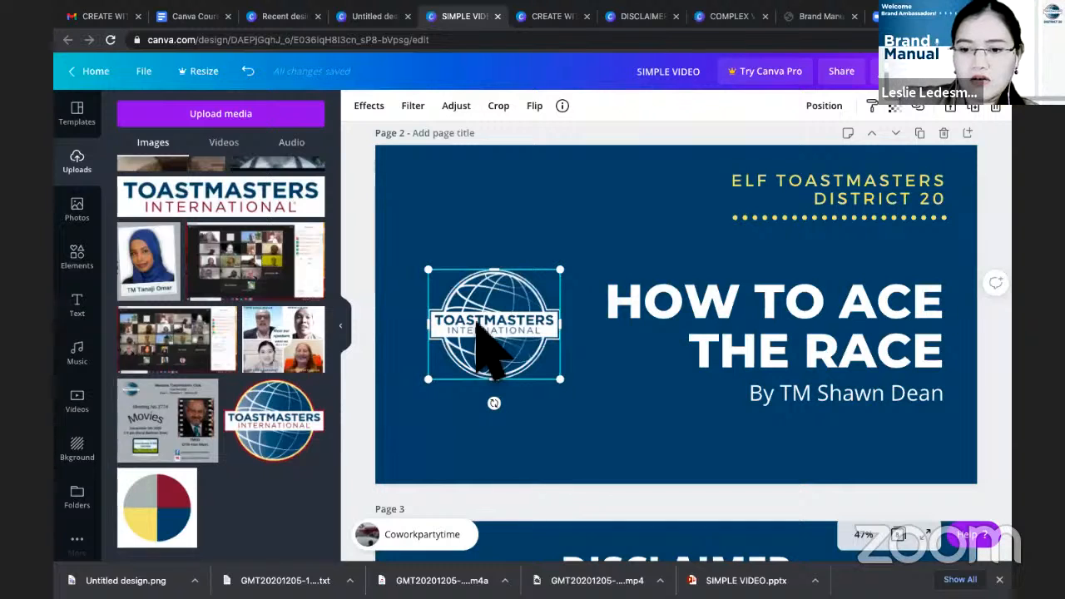
- Replace page 2's white logo with the uploaded full-color Toastmasters logo, sized about 466 by 387 and placed left of the title
key(Delete)
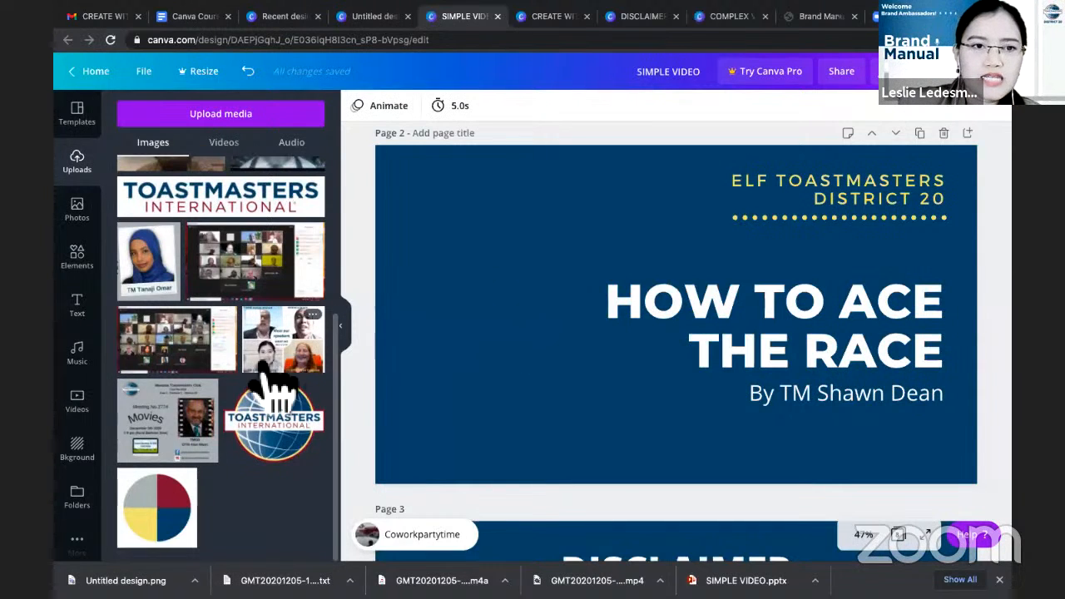
drag(266, 413, 640, 304)
drag(823, 214, 708, 288)
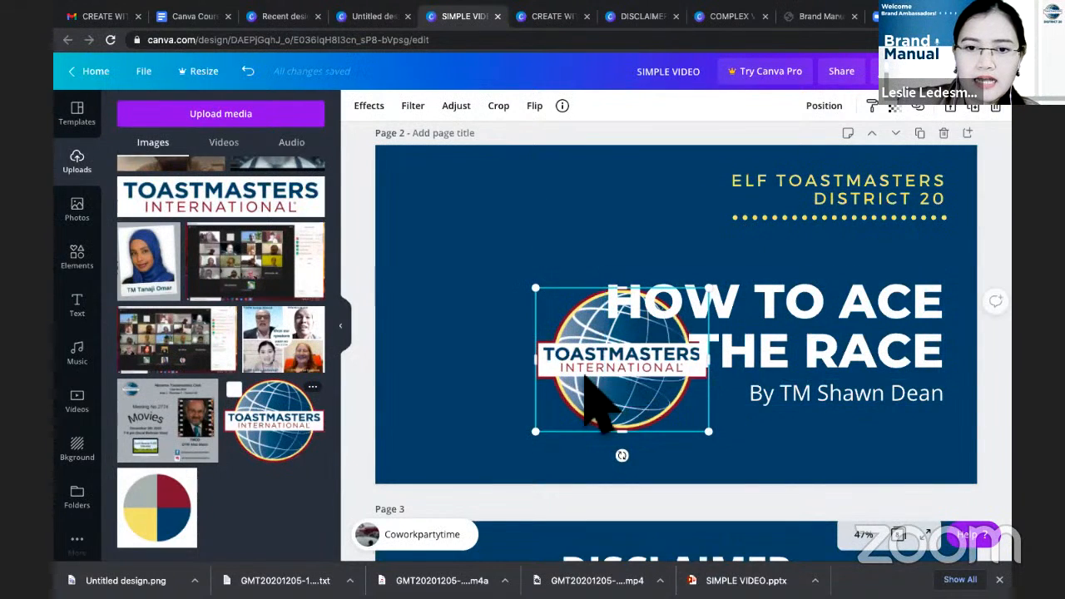
drag(585, 391, 461, 346)
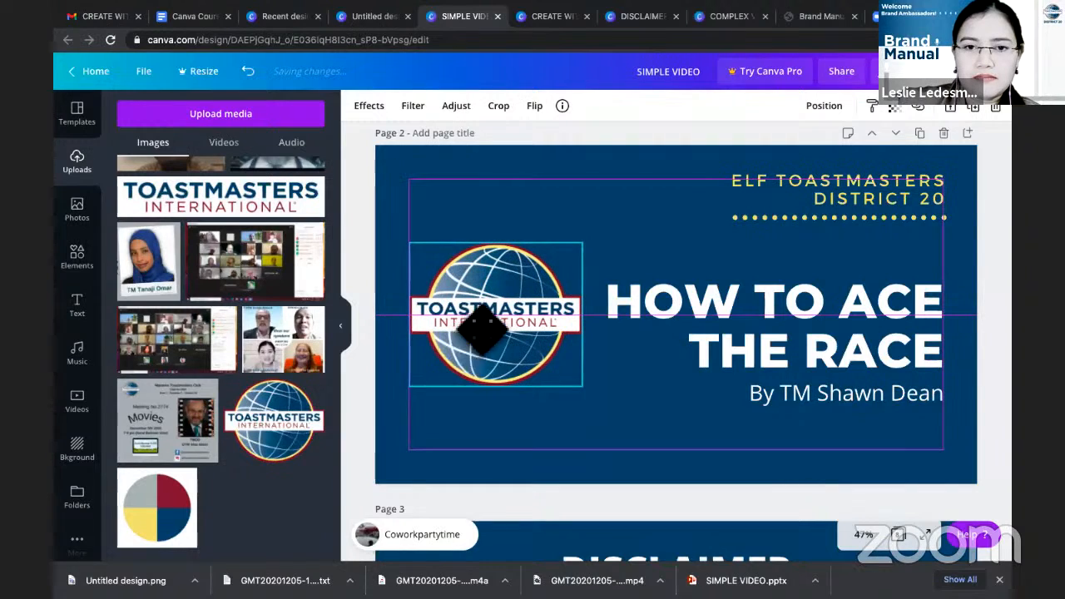
drag(586, 242, 559, 272)
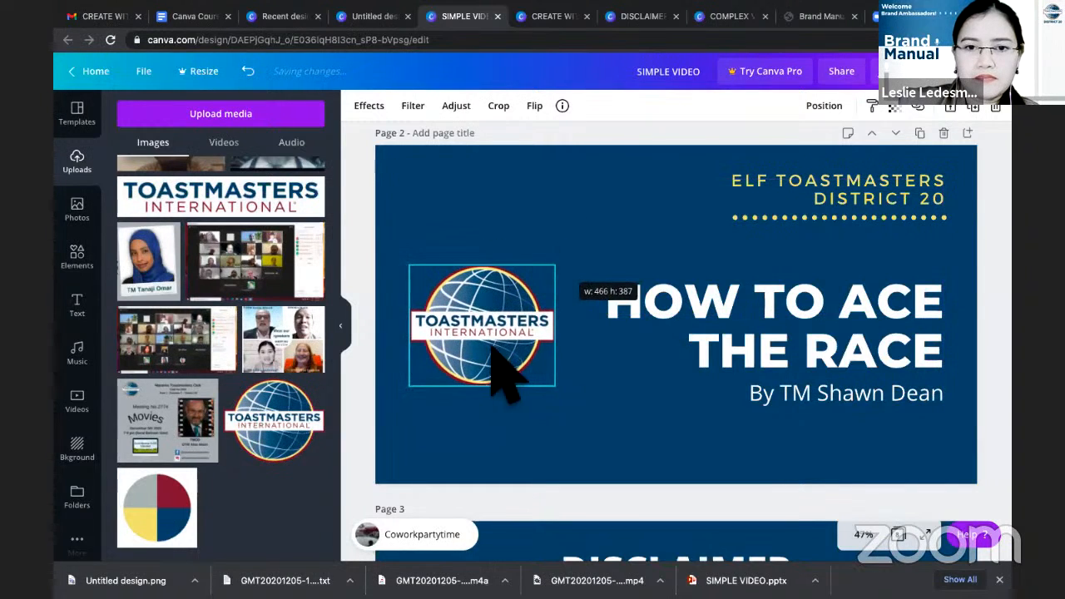
drag(500, 334, 499, 347)
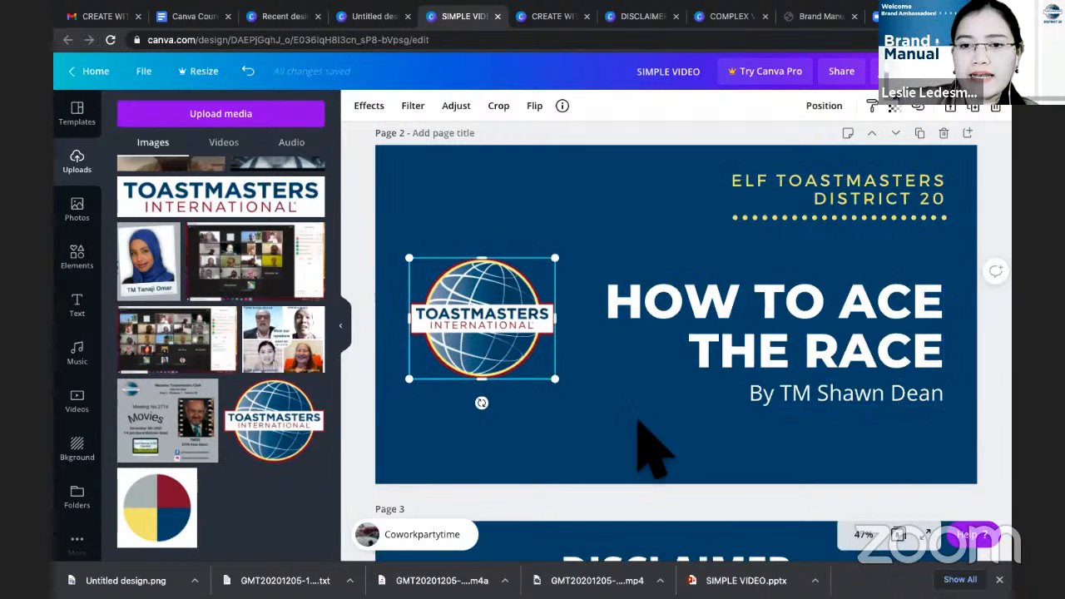
- Add the animated four-dot line element to page 3 and shrink it to fit left of the DISCLAIMER heading
scroll(646, 445, down, 5)
scroll(647, 446, down, 3)
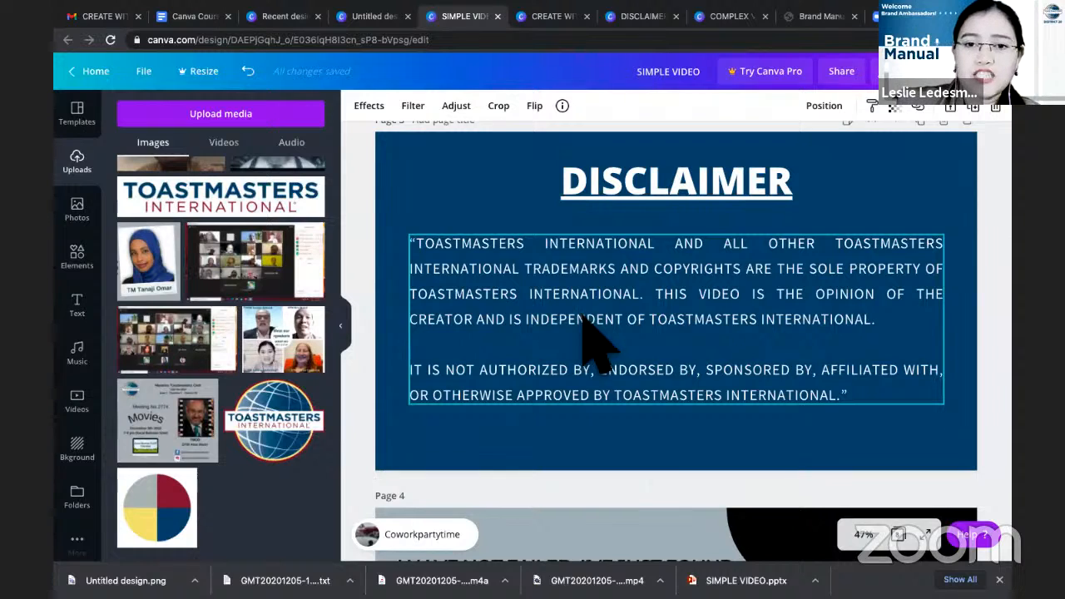
scroll(590, 340, up, 1)
click(574, 258)
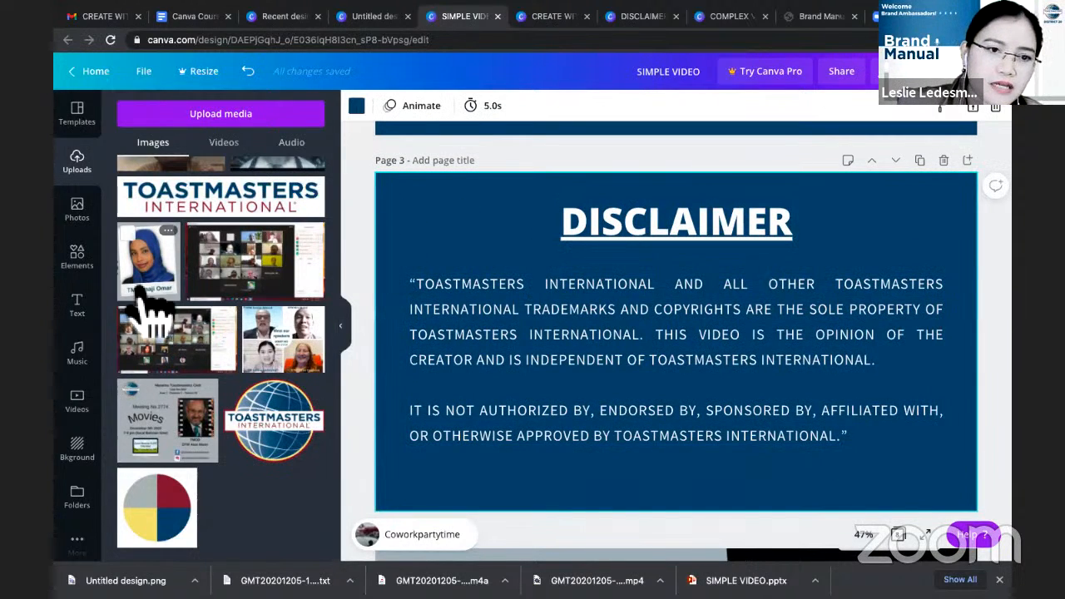
click(83, 265)
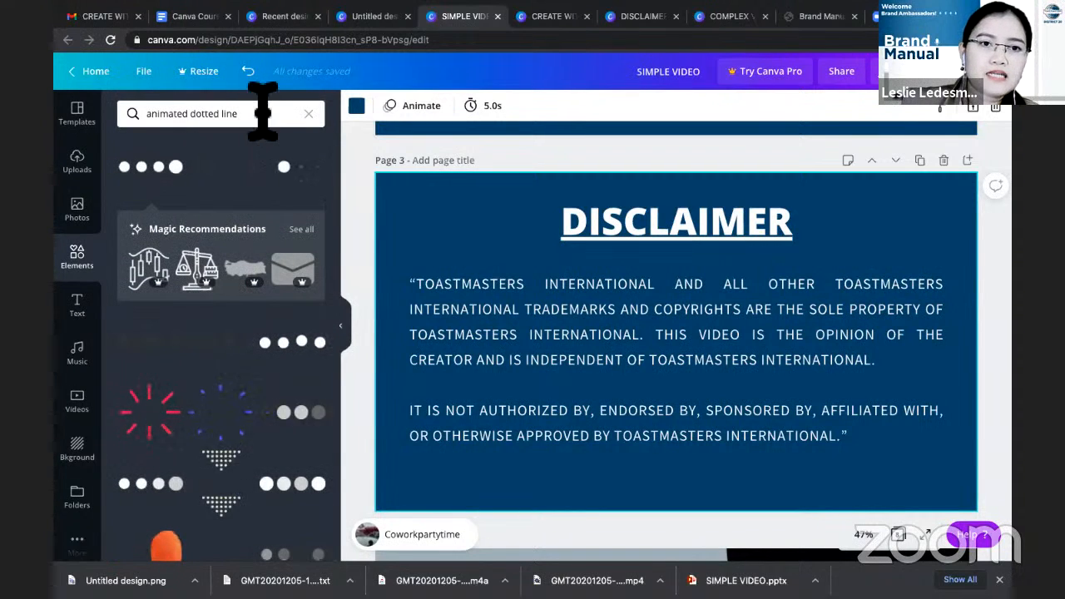
click(154, 187)
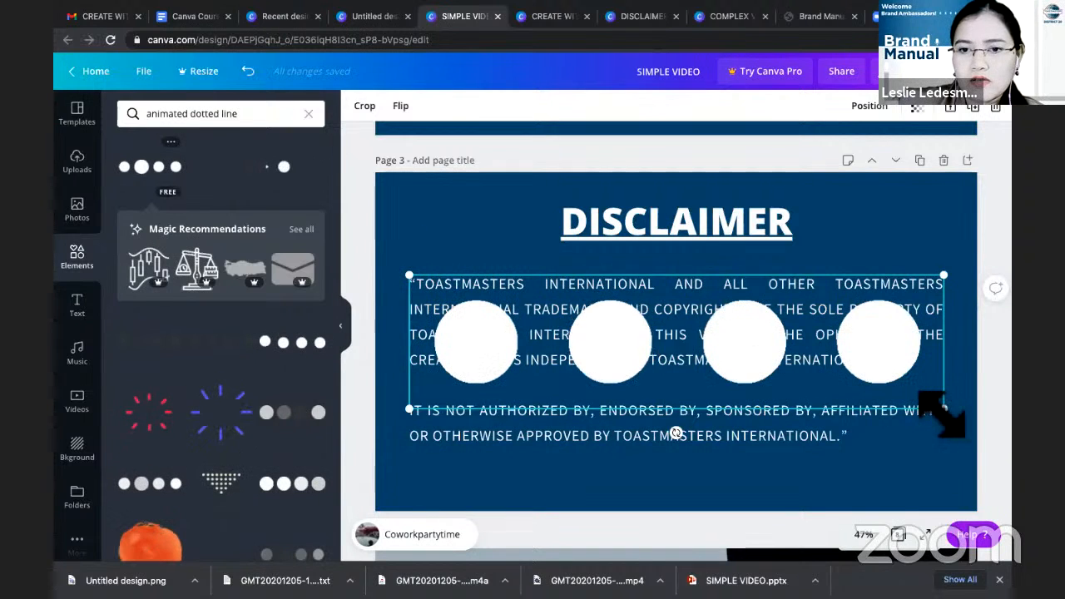
drag(940, 412, 489, 266)
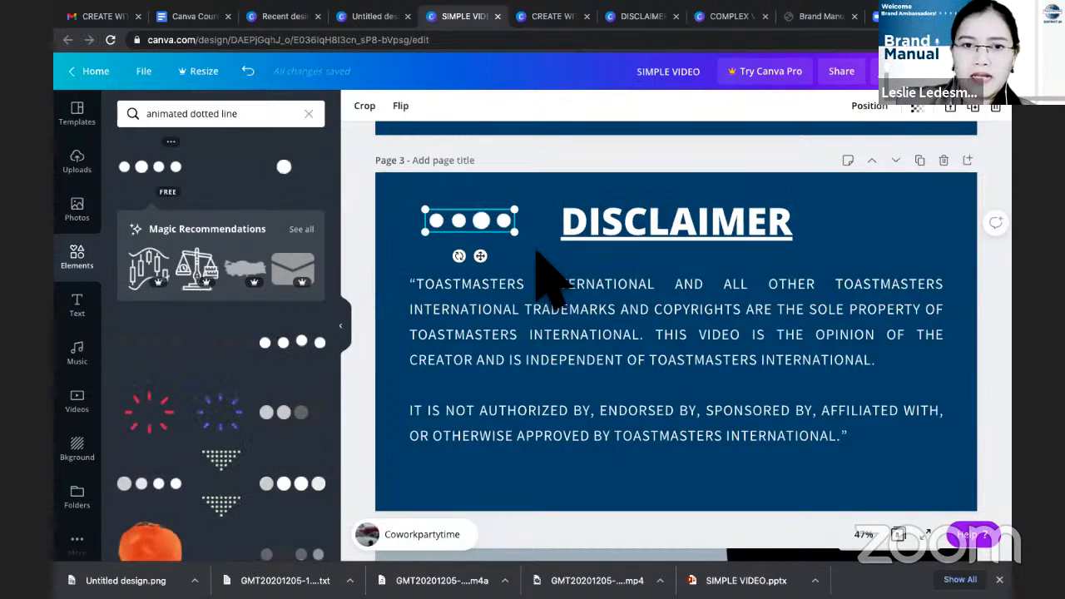
- Place a copy of the animated dots right of the DISCLAIMER heading and align the original with the body text's left margin
click(493, 236)
click(489, 231)
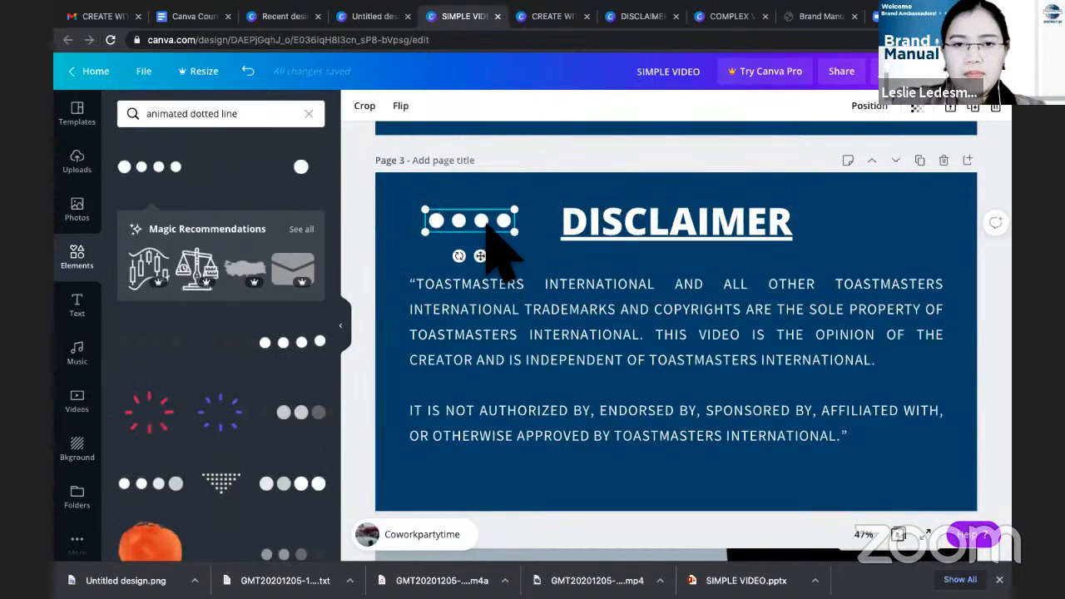
drag(487, 232, 924, 263)
click(491, 237)
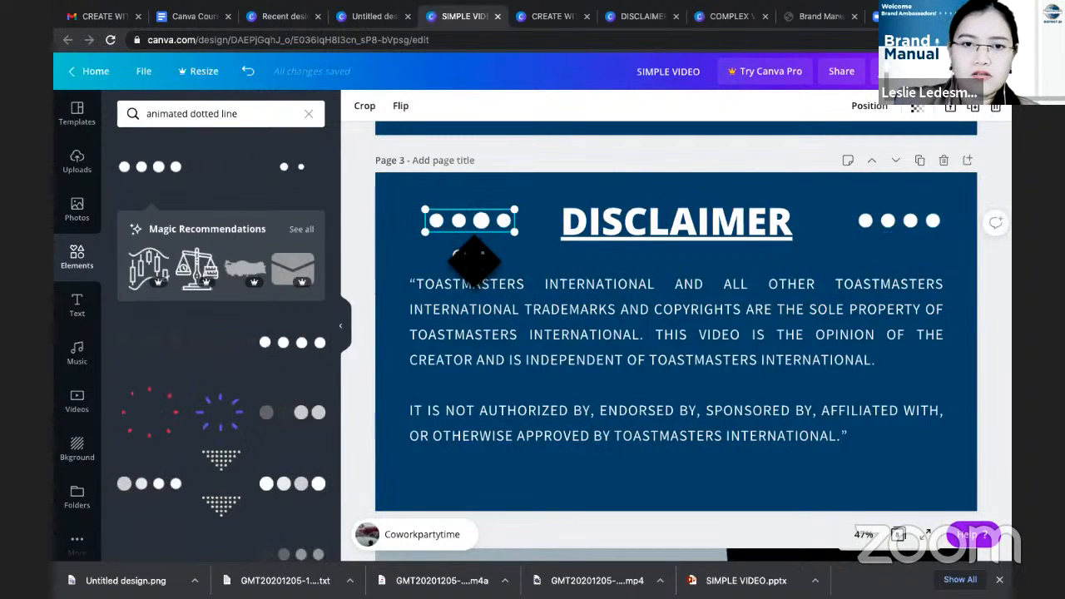
drag(473, 260, 470, 263)
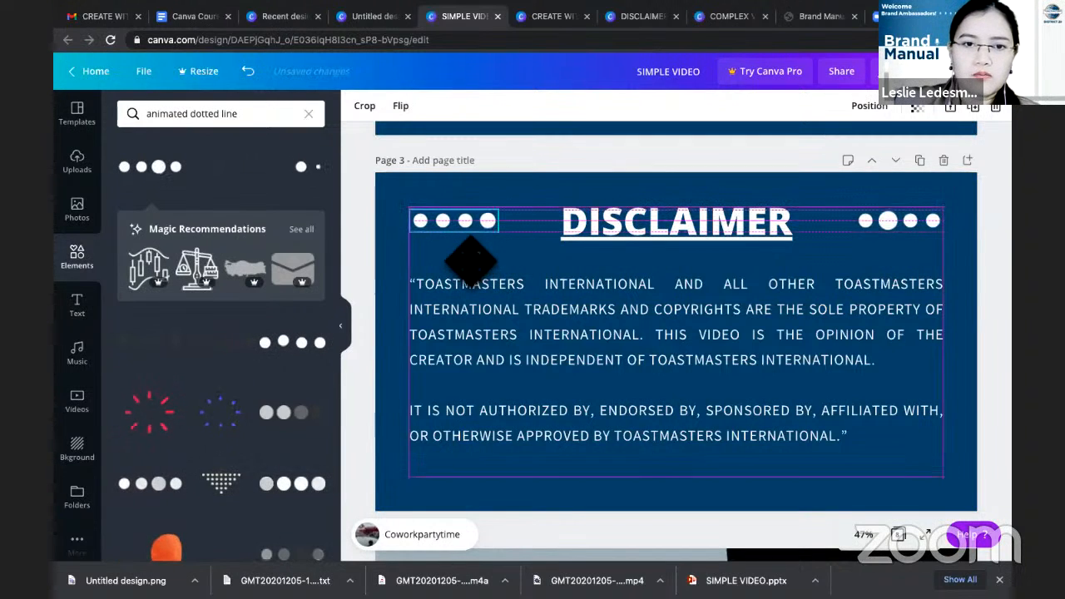
click(535, 212)
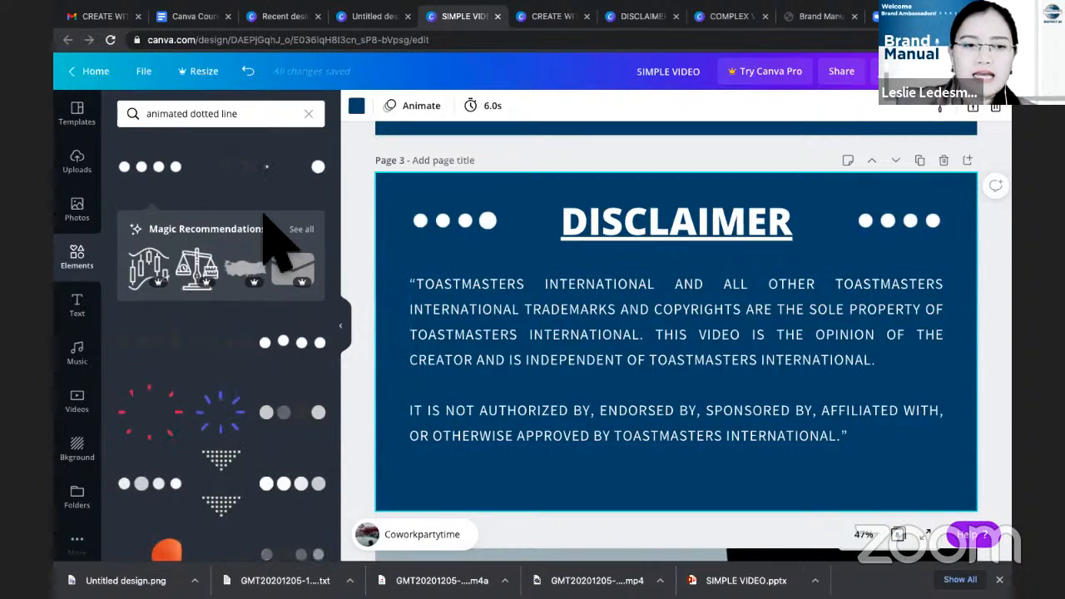
- Search the elements library for "animated sticker" and browse the available stickers
click(311, 116)
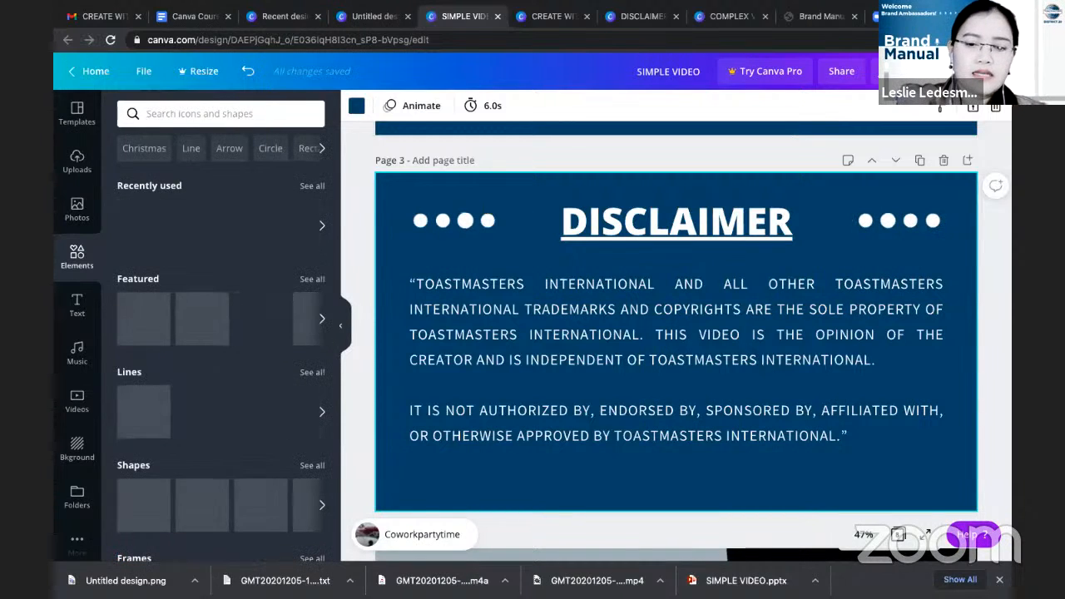
text(animated sk)
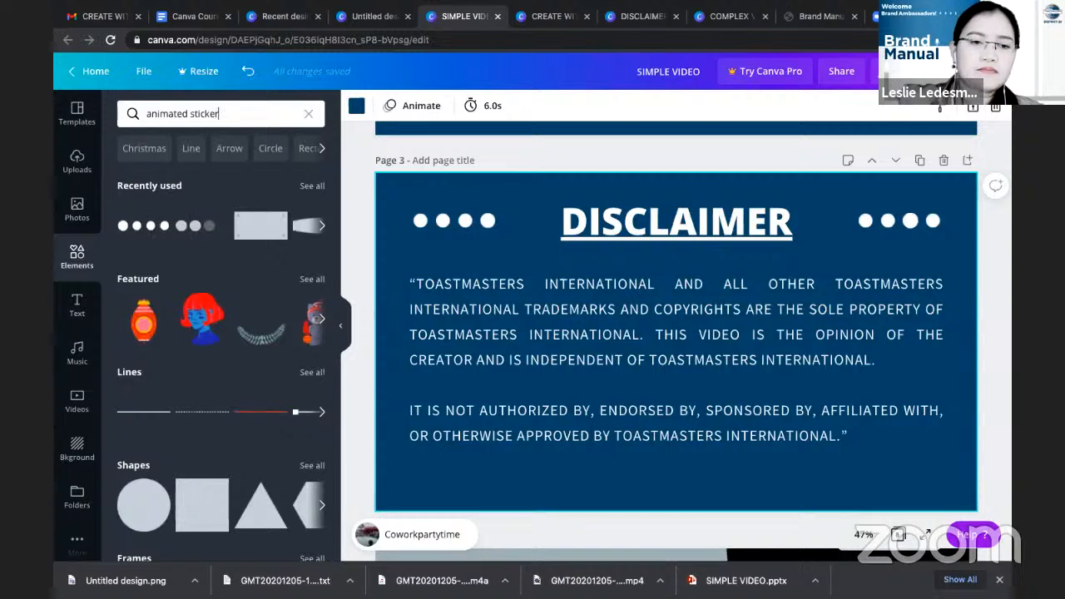
key(Return)
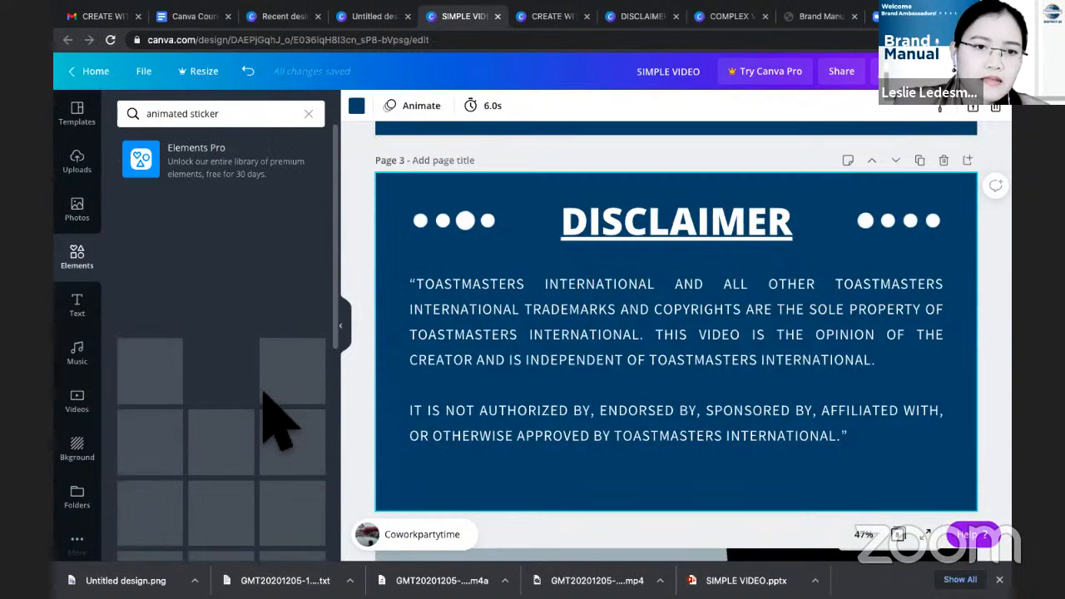
scroll(274, 399, down, 2)
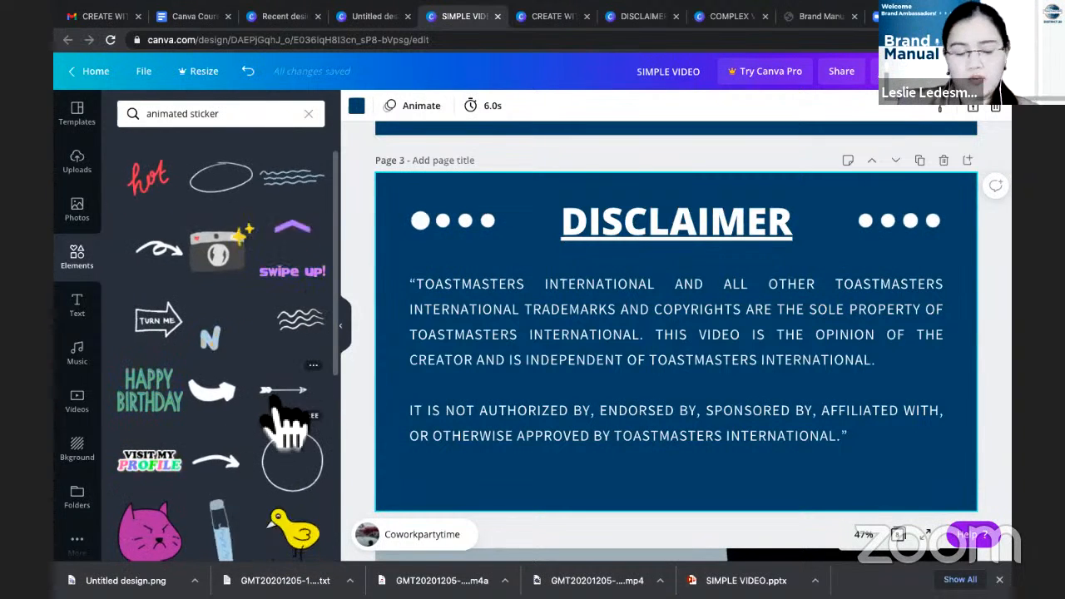
scroll(287, 424, down, 3)
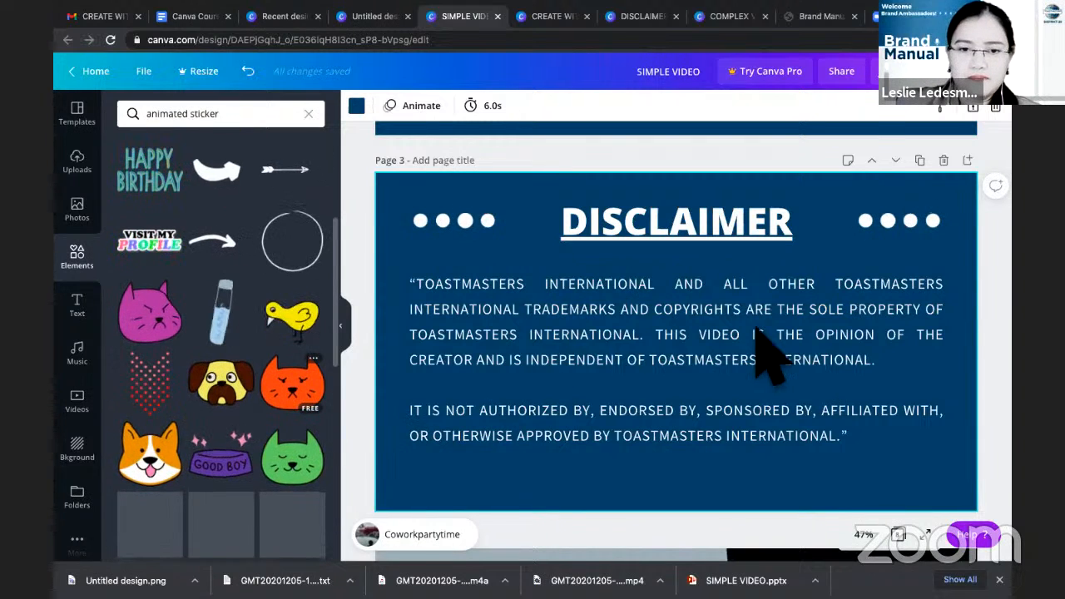
- Select the photo collage on page 5 and examine the stock photos available in the photo library
scroll(755, 328, down, 1)
scroll(756, 328, down, 4)
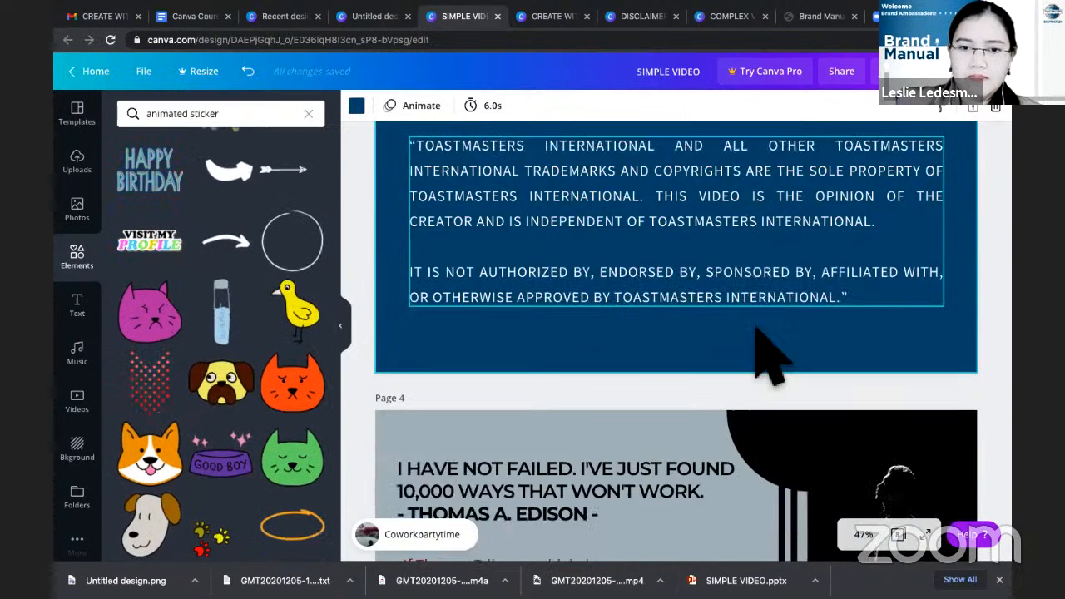
scroll(770, 353, down, 1)
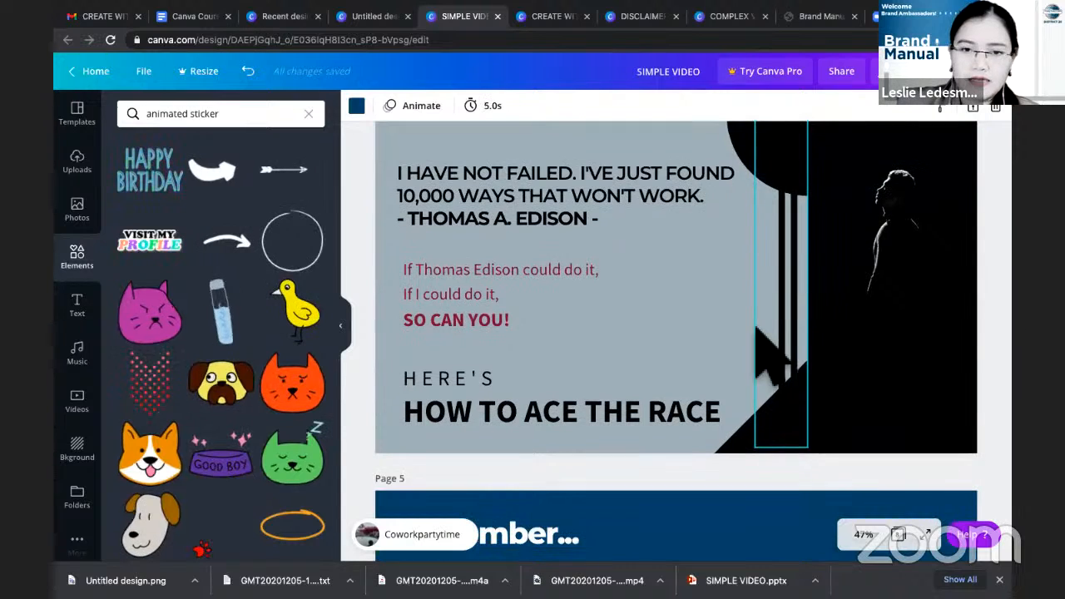
scroll(757, 332, down, 1)
scroll(757, 333, down, 1)
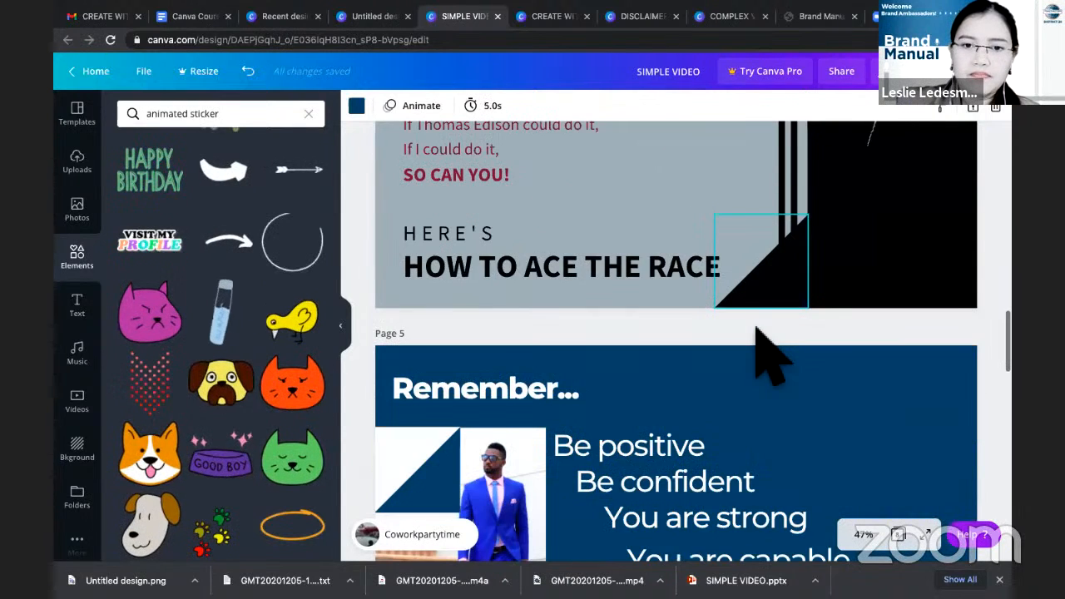
scroll(452, 375, down, 3)
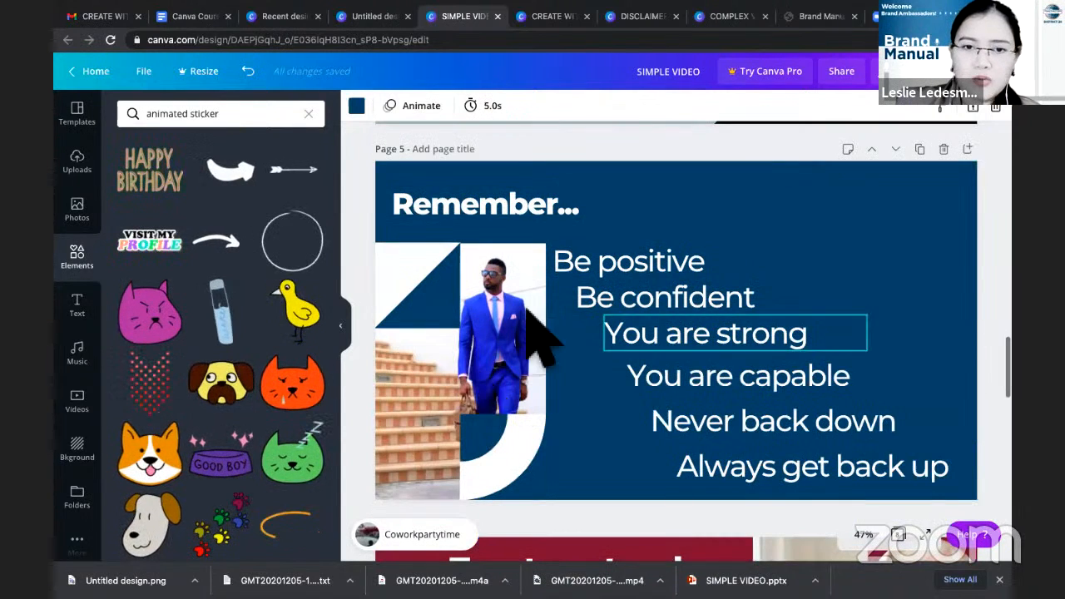
click(503, 350)
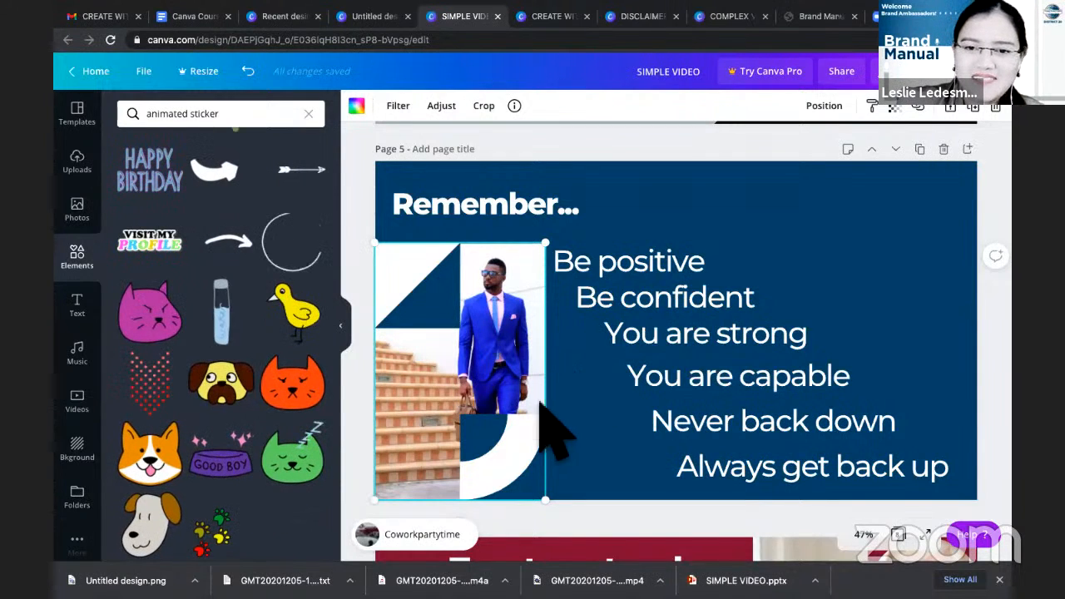
click(92, 212)
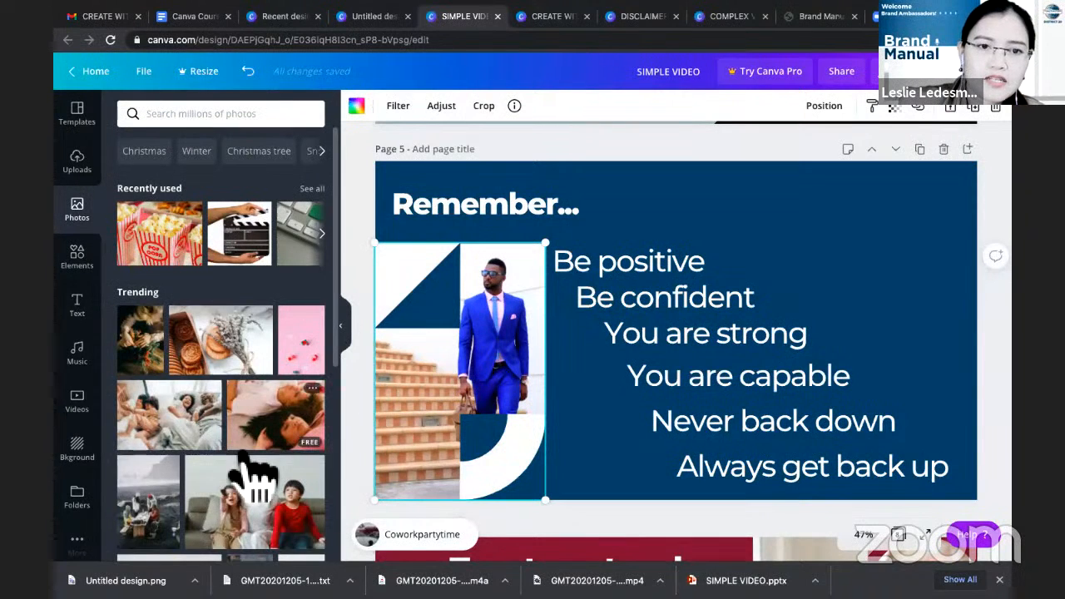
scroll(244, 458, down, 1)
scroll(246, 449, down, 1)
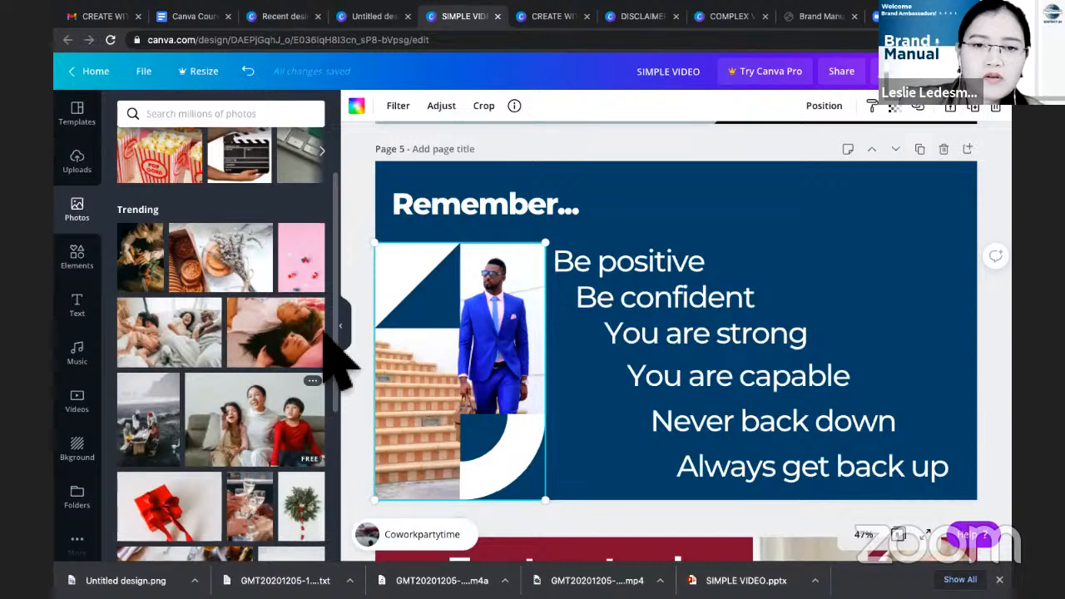
click(641, 398)
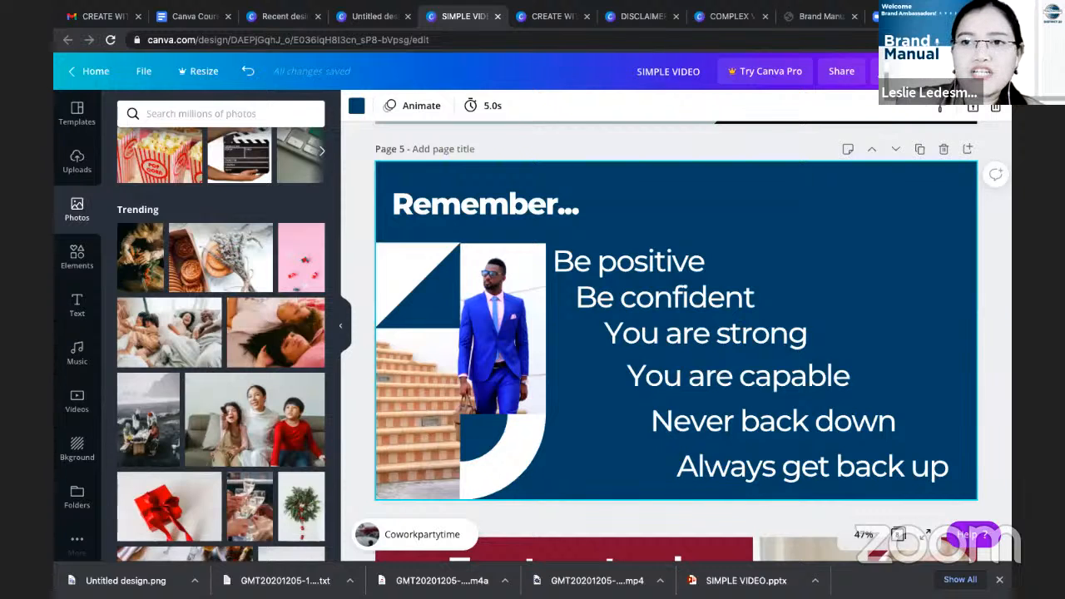
- Switch to unsplash.com in a new browser tab, search for "laptop", and browse the free photos
text(uns)
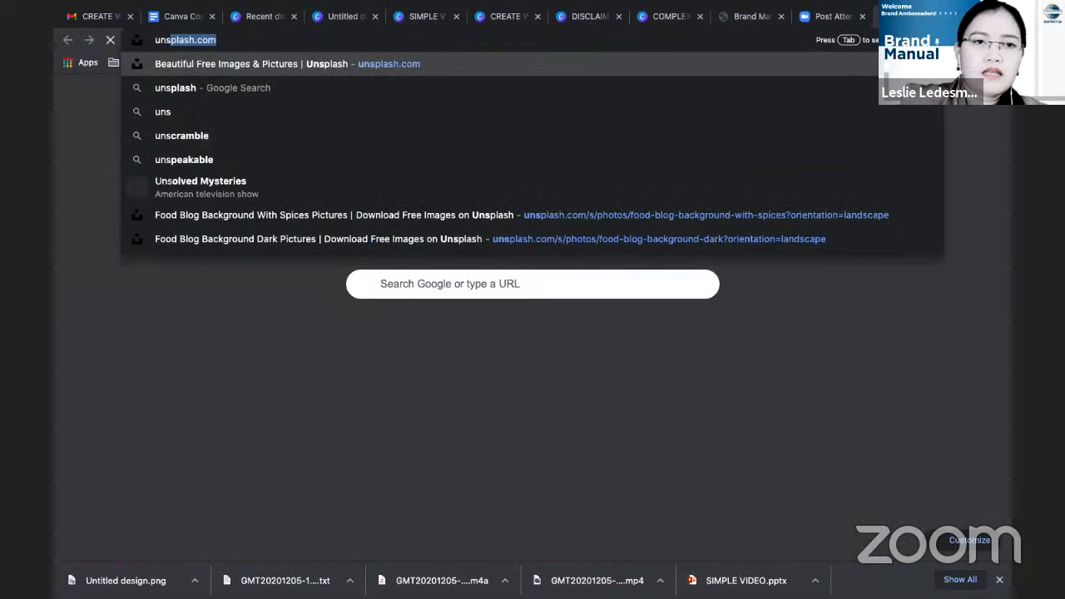
key(Return)
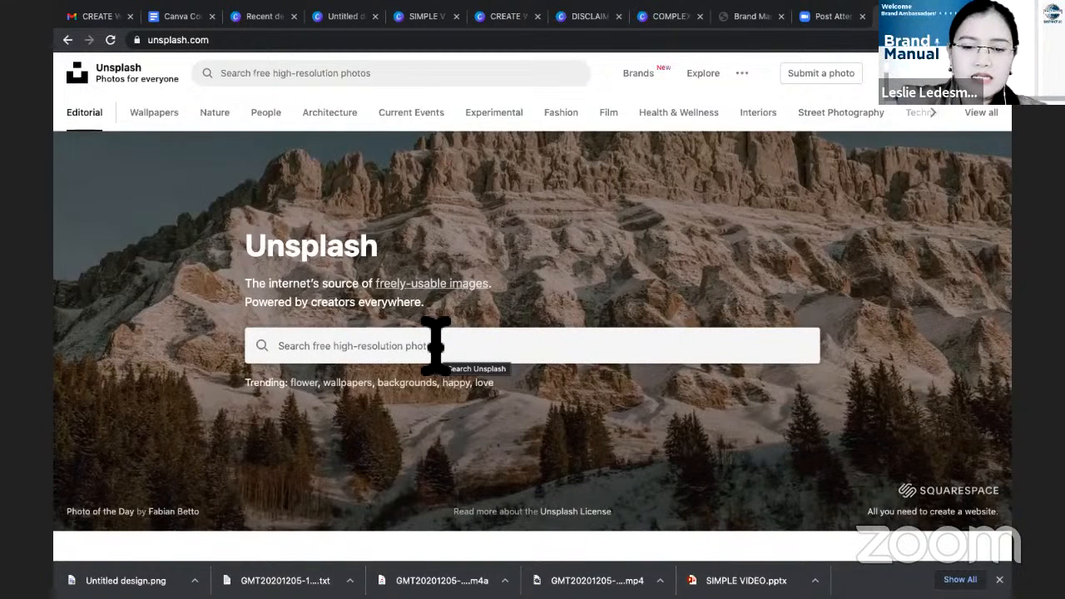
click(435, 344)
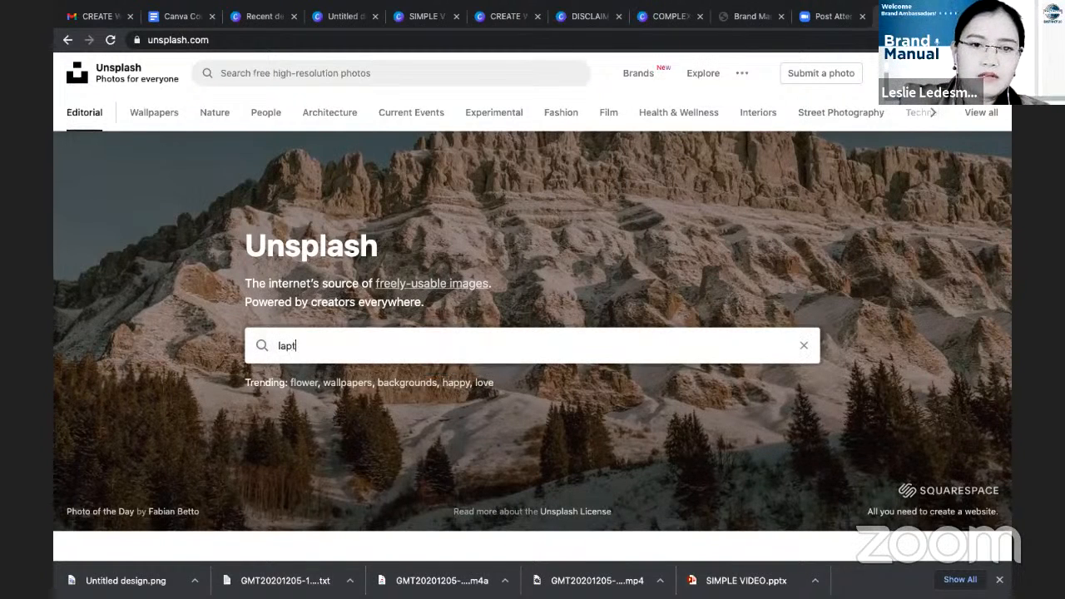
text(laptop)
key(Return)
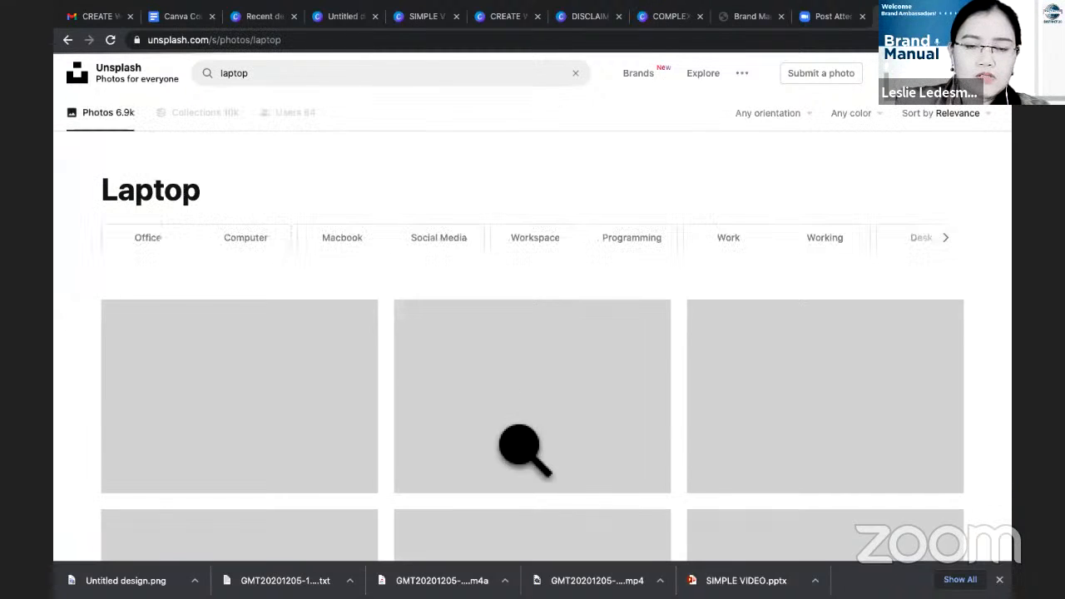
scroll(524, 399, down, 2)
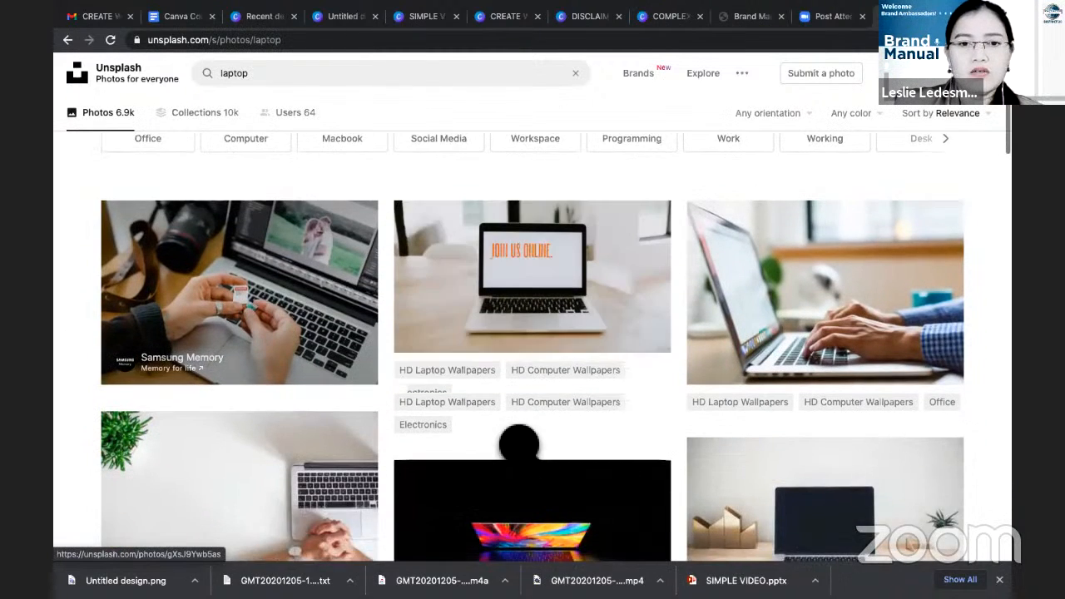
scroll(519, 441, down, 3)
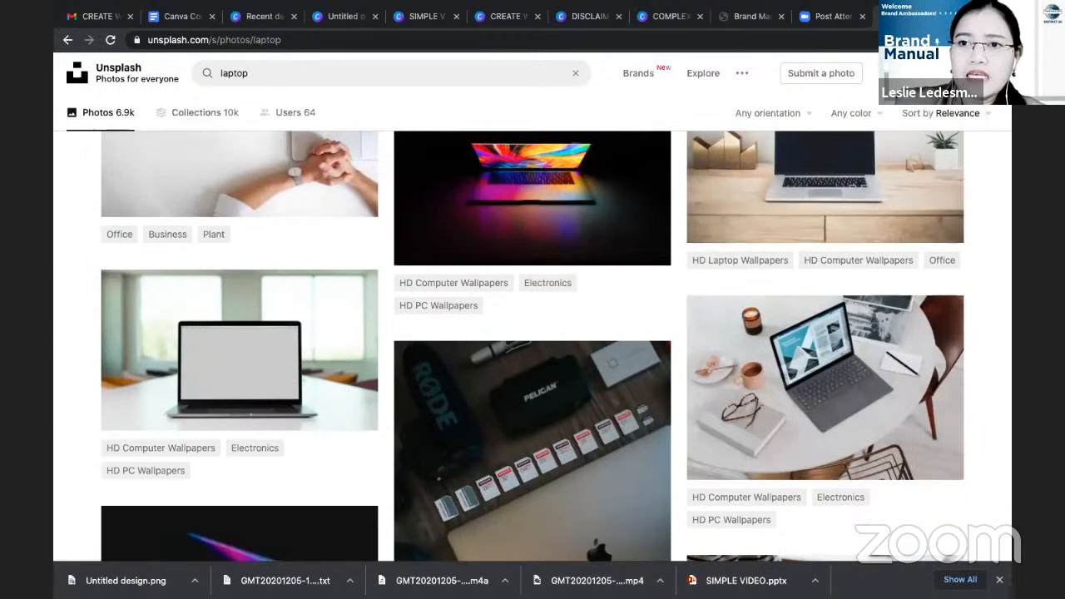
- Run a Google search for "laptop image" in another browser tab
click(967, 16)
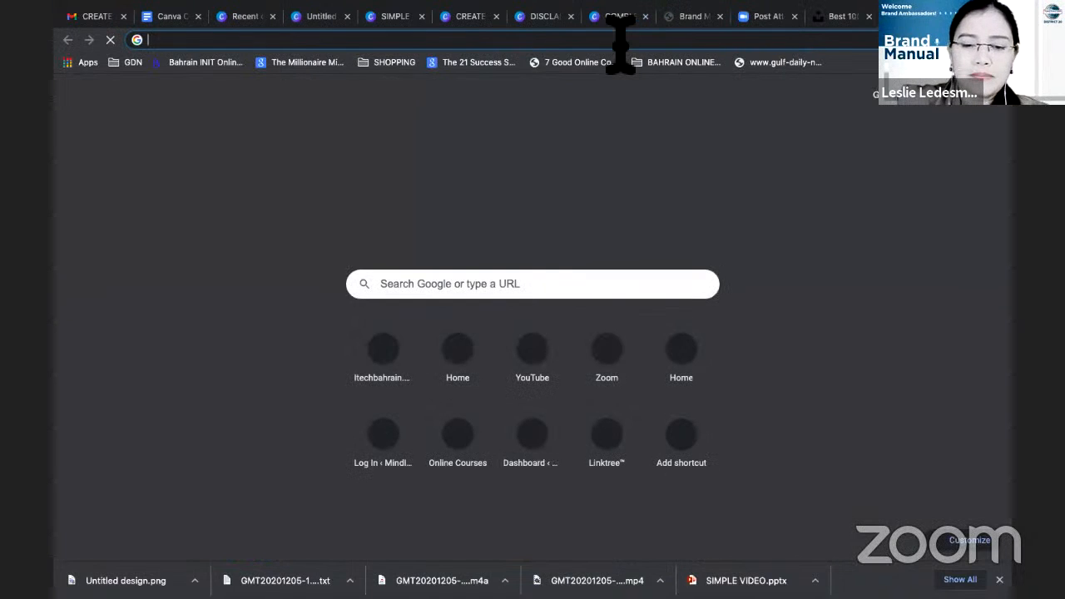
text(laptop image)
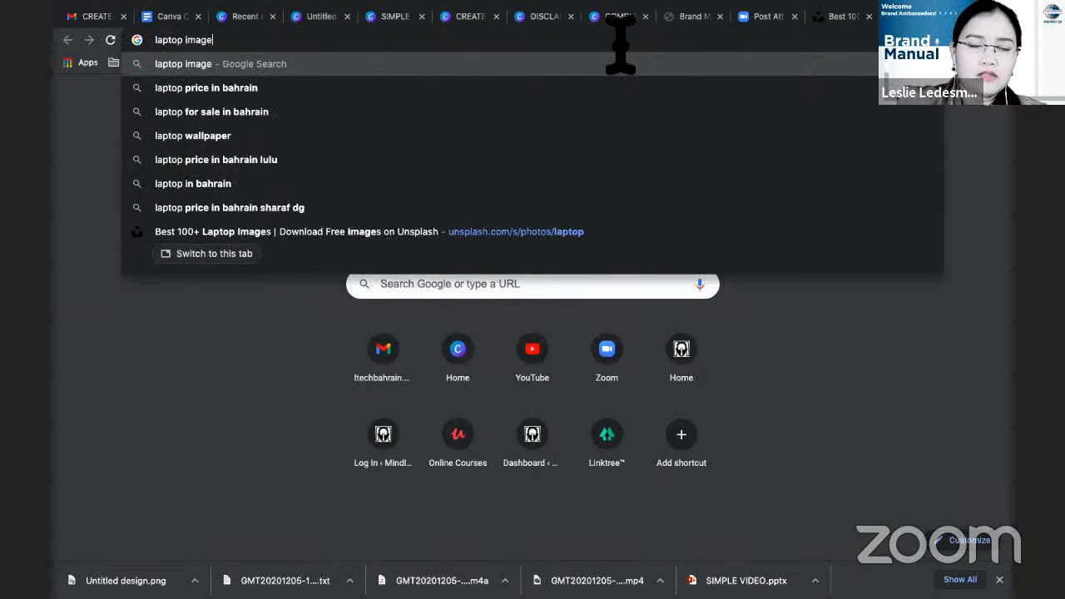
key(Return)
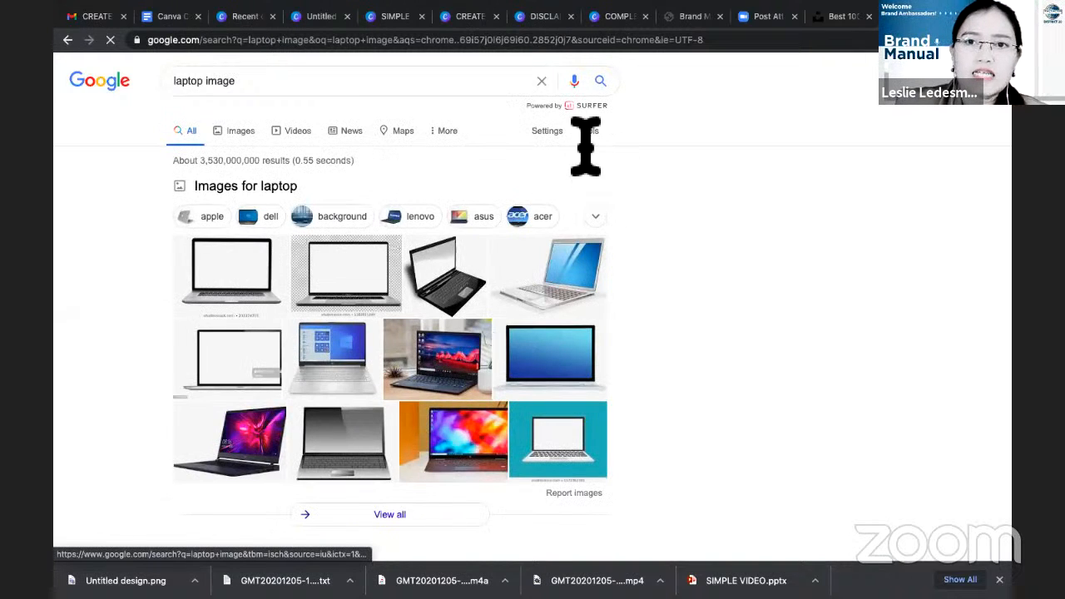
- Return to the SIMPLE VIDEO design, browse the trending photos, and review the images and text on pages 6 and 7
click(342, 17)
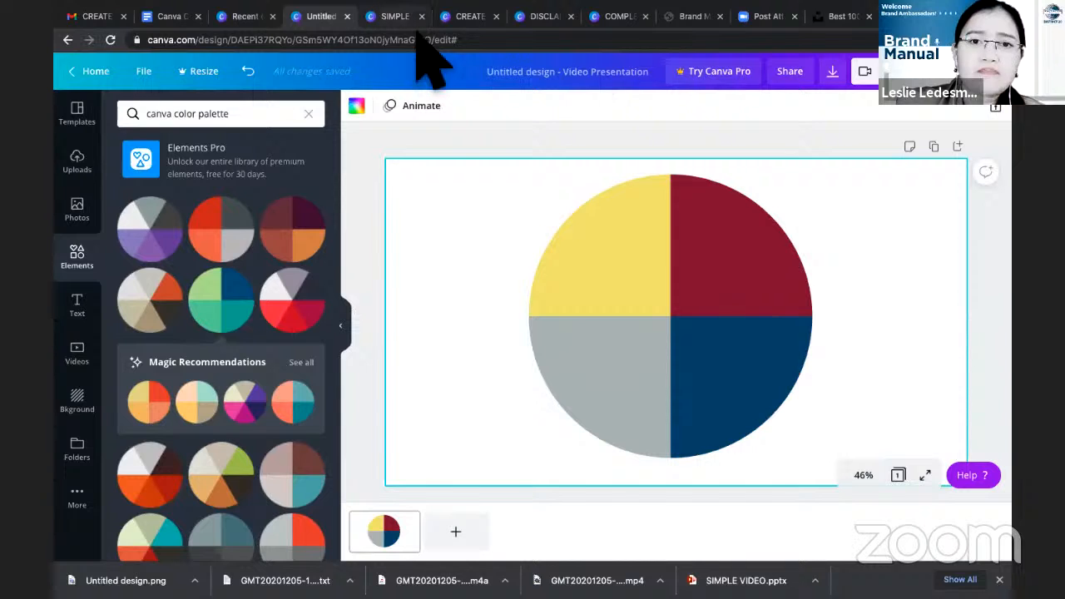
click(424, 16)
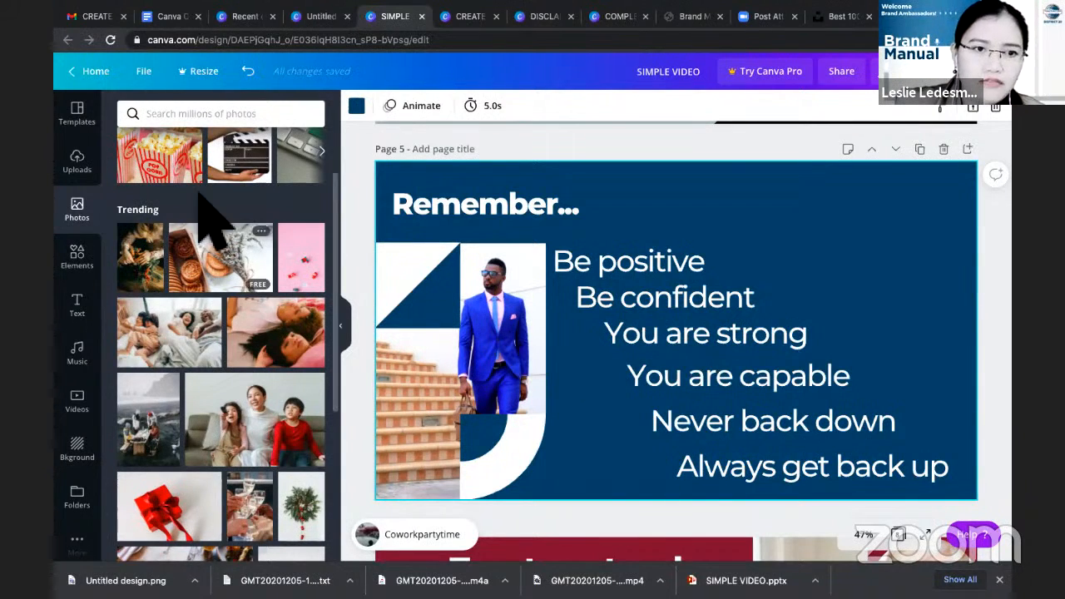
scroll(245, 421, down, 2)
scroll(249, 383, down, 2)
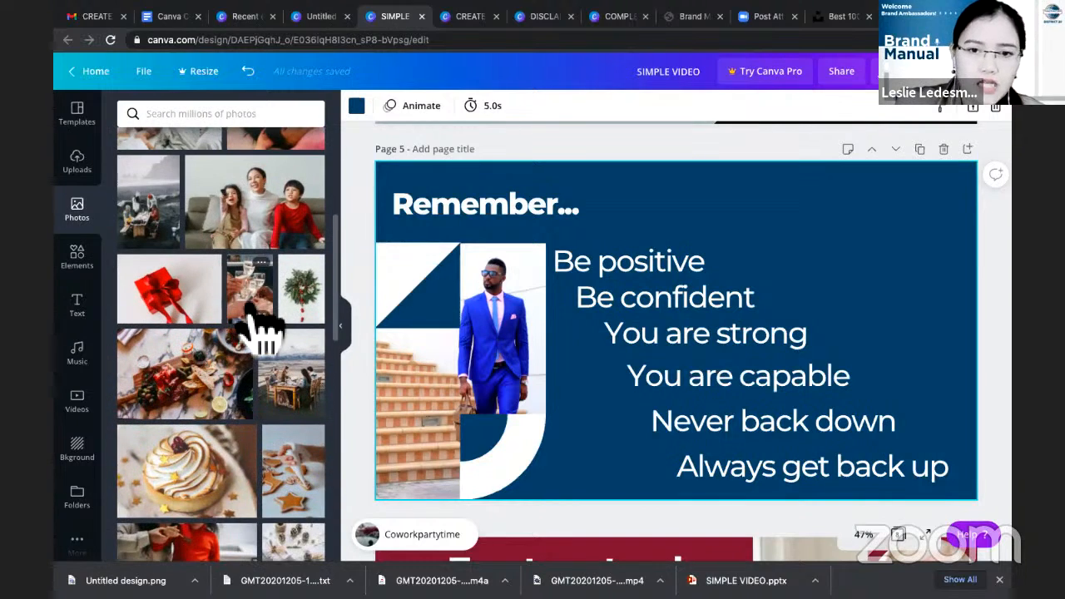
scroll(654, 406, down, 1)
scroll(654, 406, down, 5)
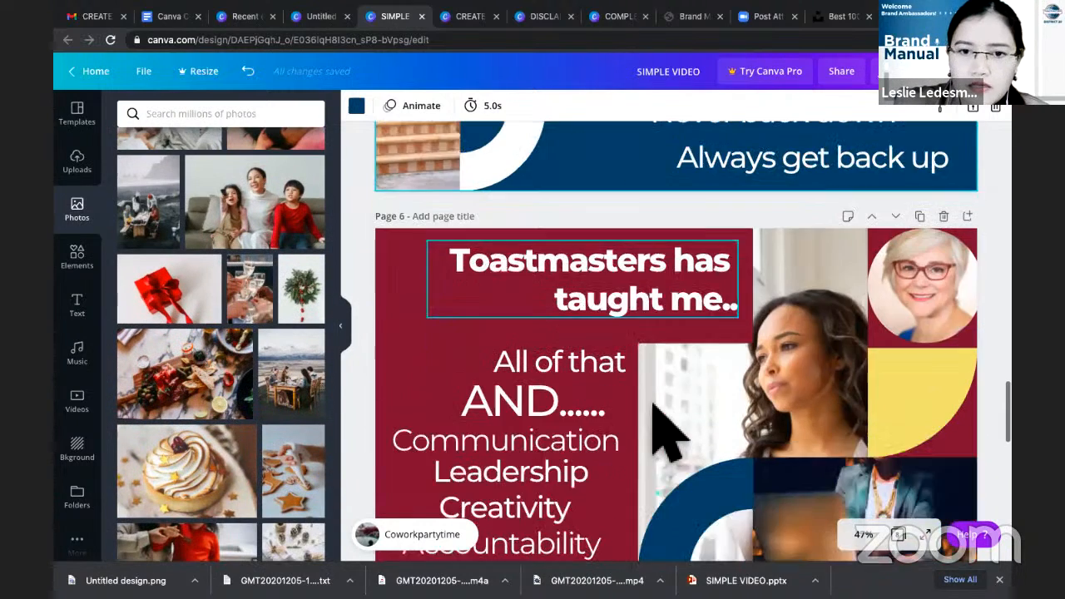
scroll(654, 406, down, 1)
scroll(774, 371, down, 4)
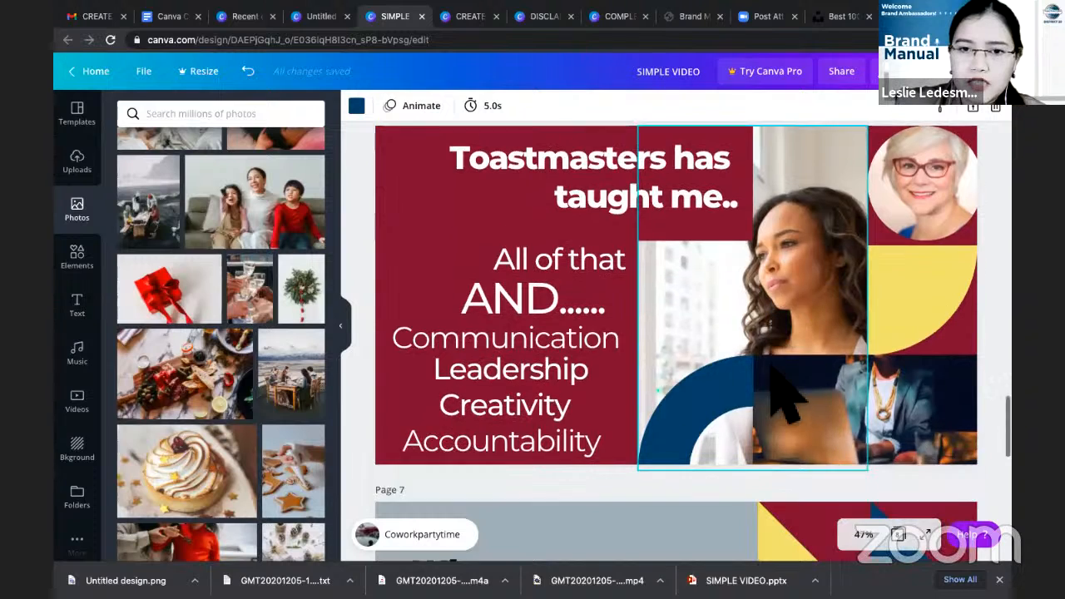
scroll(774, 370, down, 4)
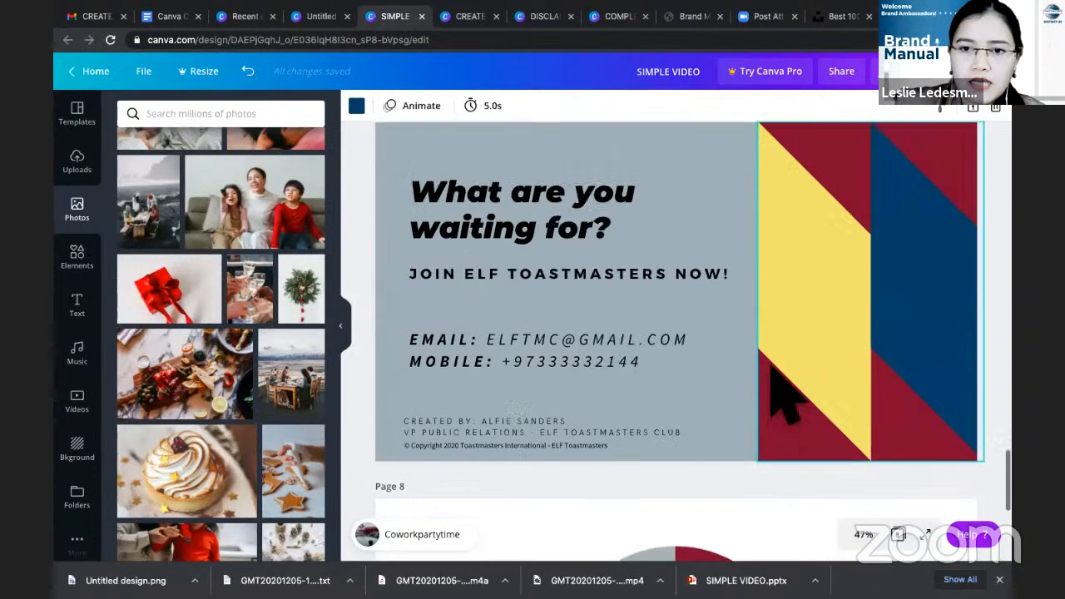
scroll(785, 392, up, 1)
scroll(785, 392, down, 1)
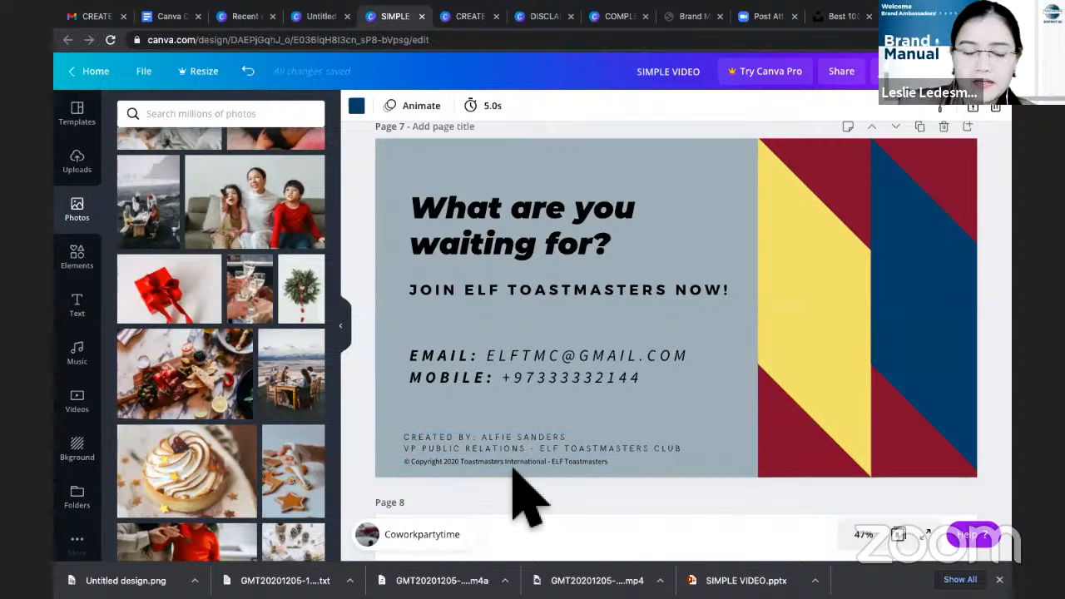
- Apply the Pan page animation to page 7, "What are you waiting for?"
scroll(719, 399, up, 2)
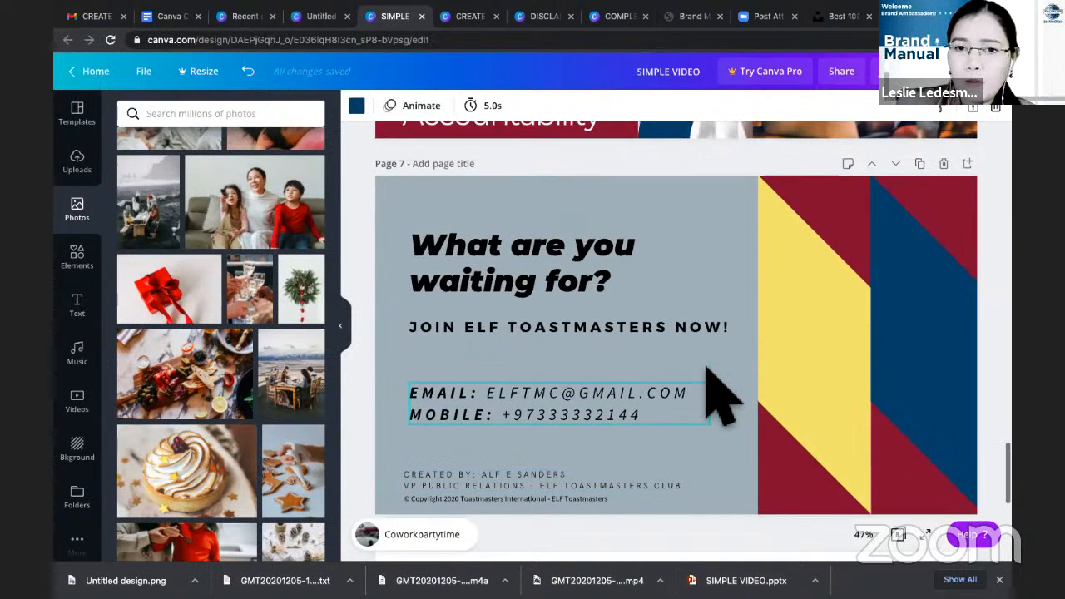
scroll(720, 399, up, 1)
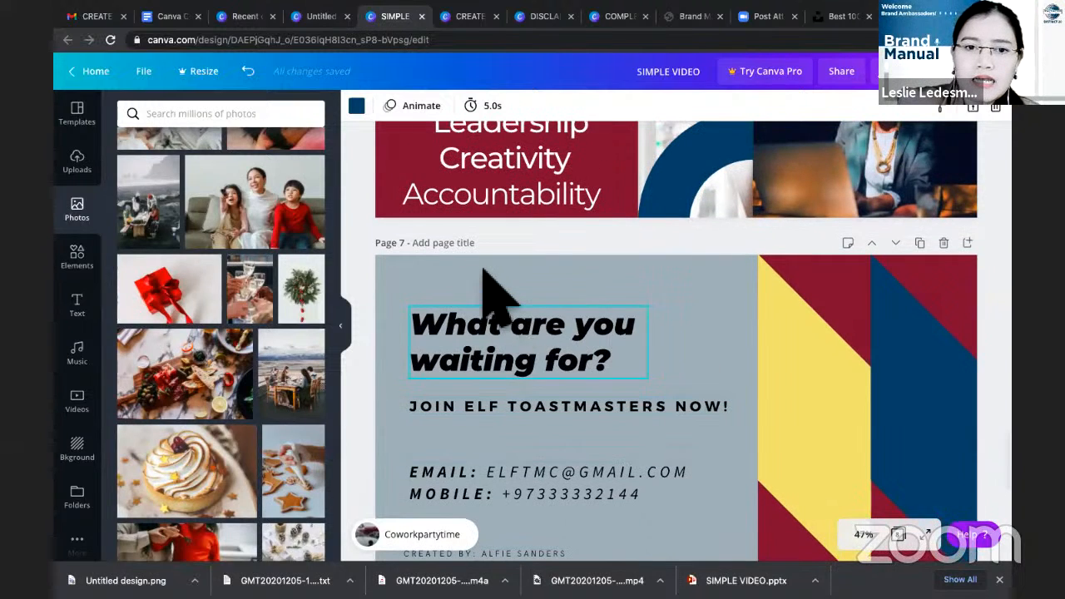
click(416, 105)
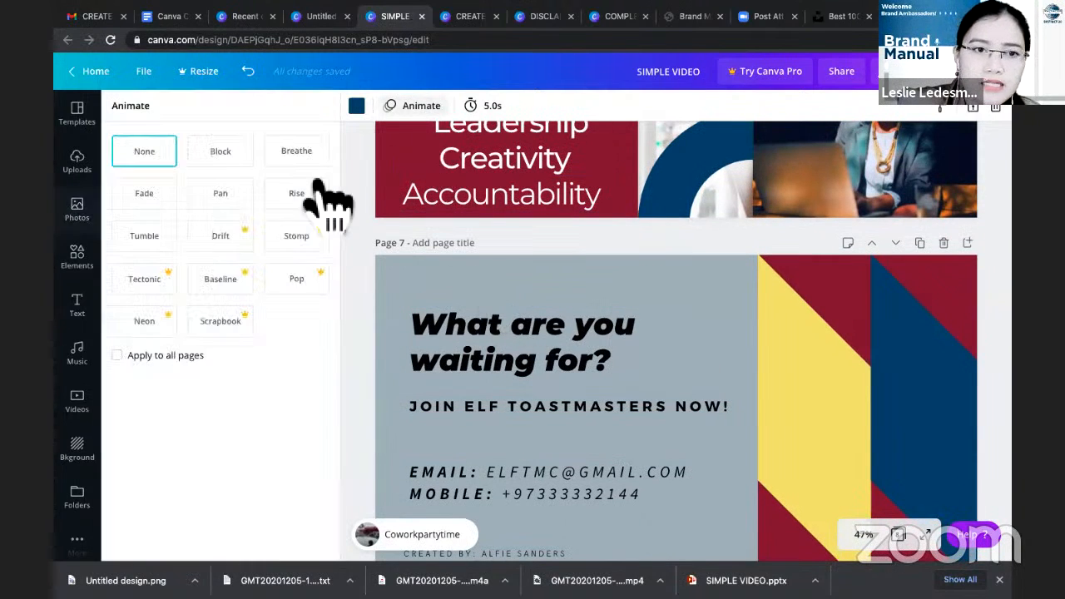
click(225, 198)
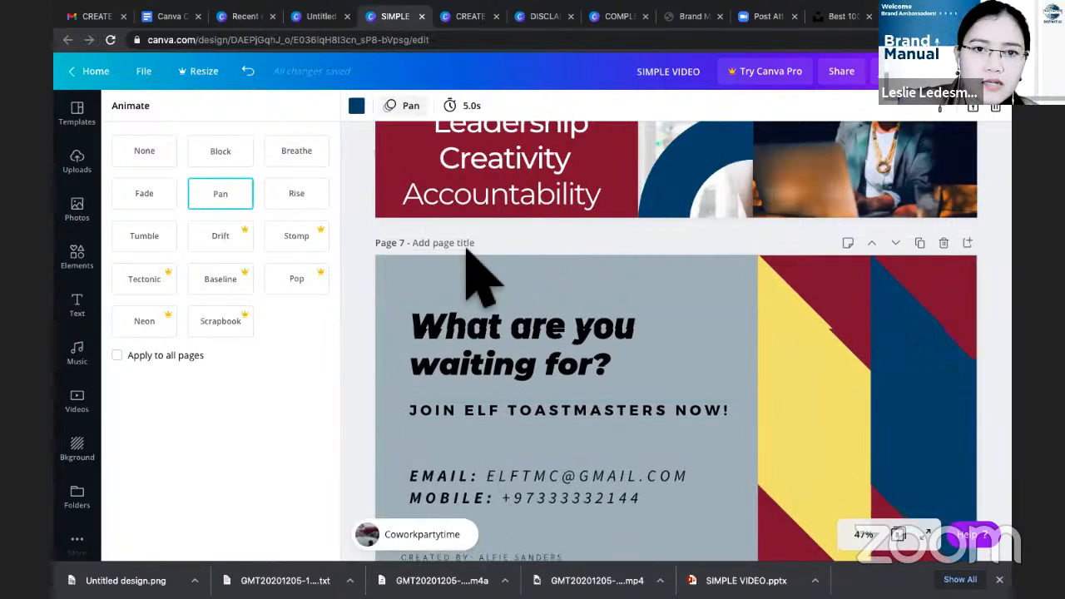
- Apply the Pan page animation to page 6, "Toastmasters has taught me.."
scroll(475, 281, up, 6)
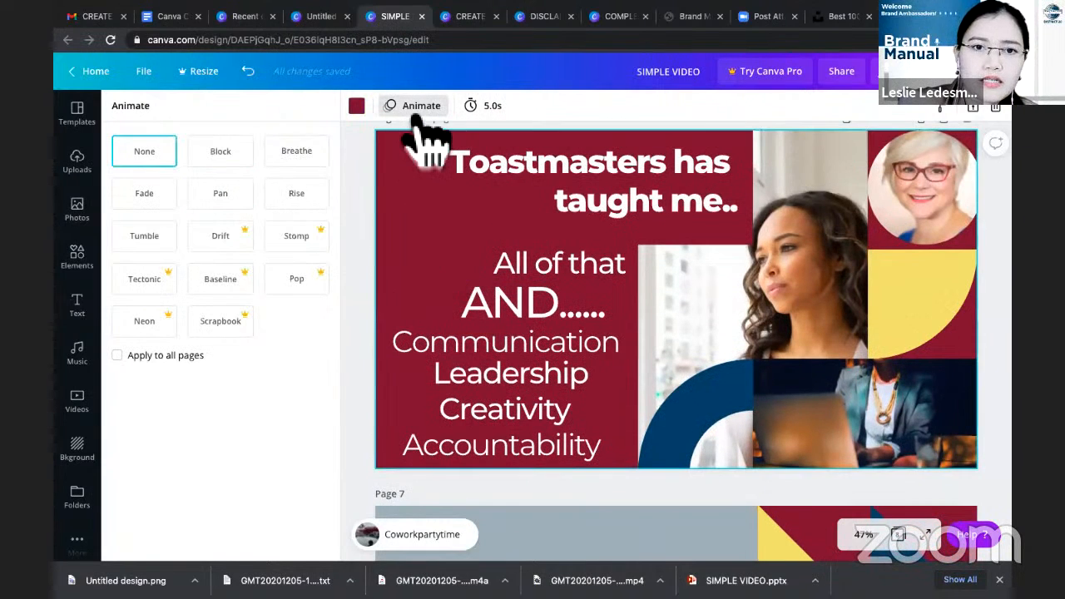
click(408, 133)
click(233, 197)
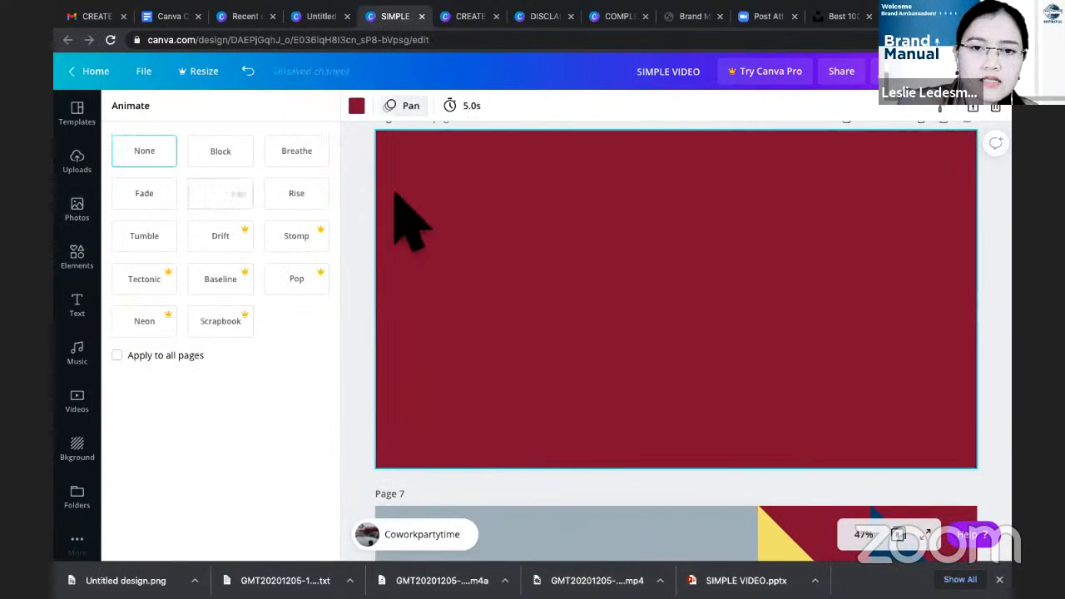
- Apply the Breathe page animation to page 5, "Remember..."
scroll(400, 197, up, 5)
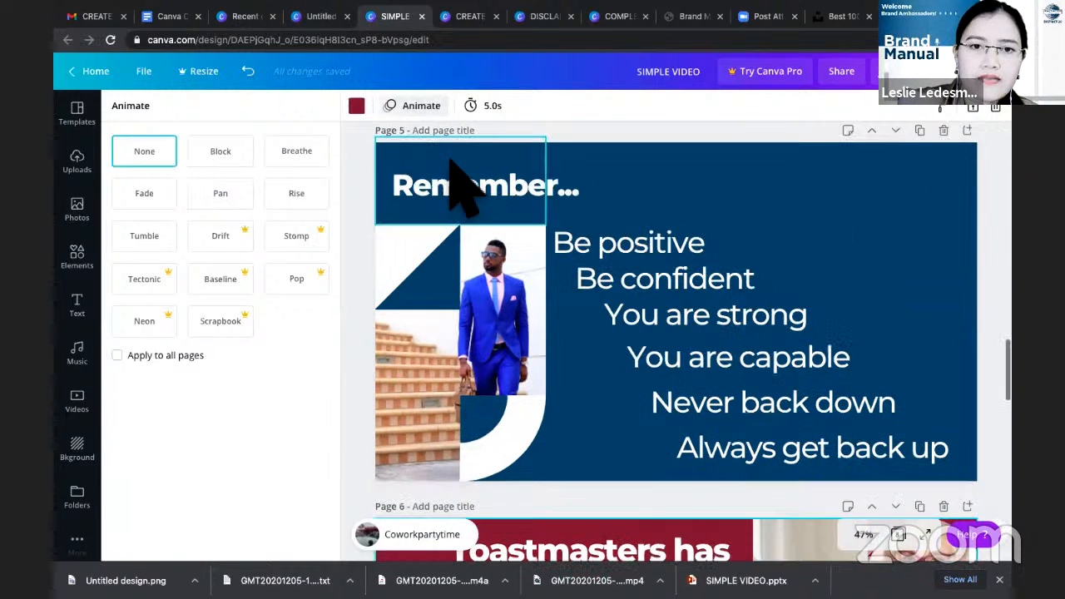
click(466, 187)
click(582, 158)
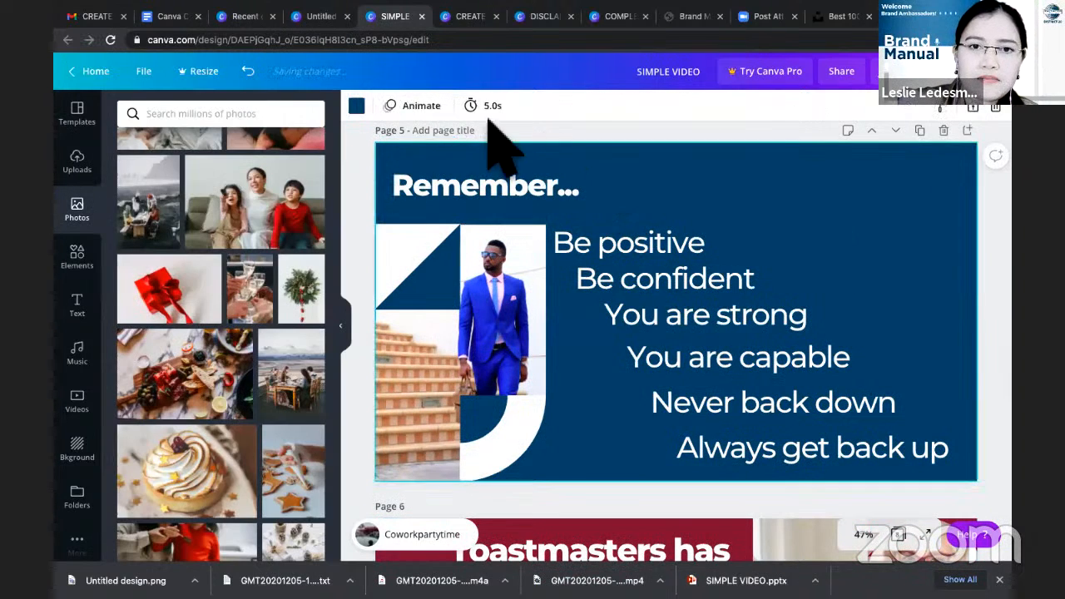
click(422, 106)
click(293, 161)
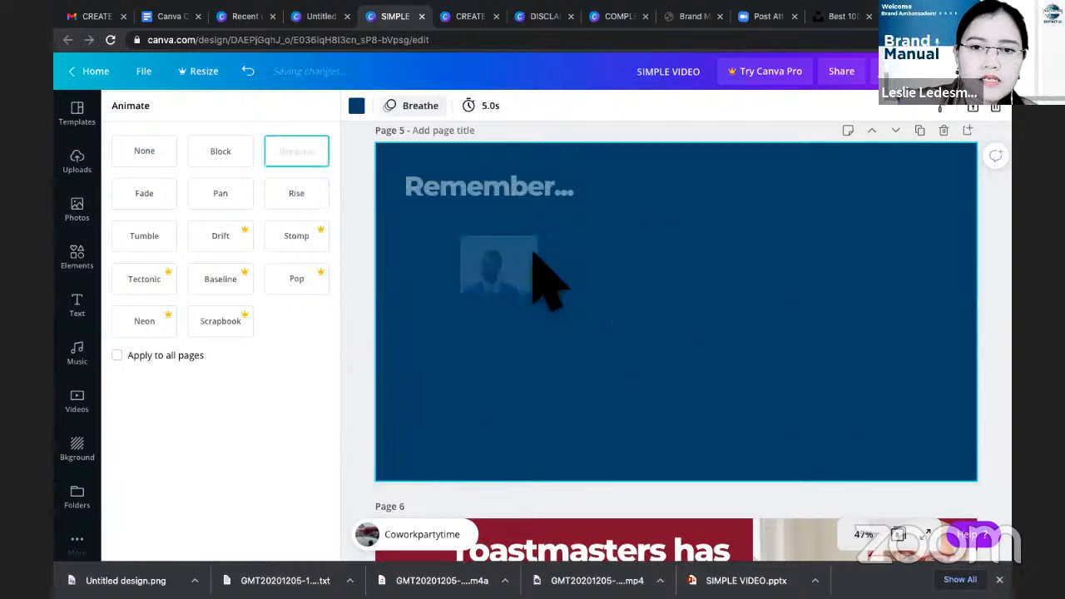
- Apply the Breathe page animation to page 4, the page with the Thomas A. Edison quote
scroll(545, 279, up, 5)
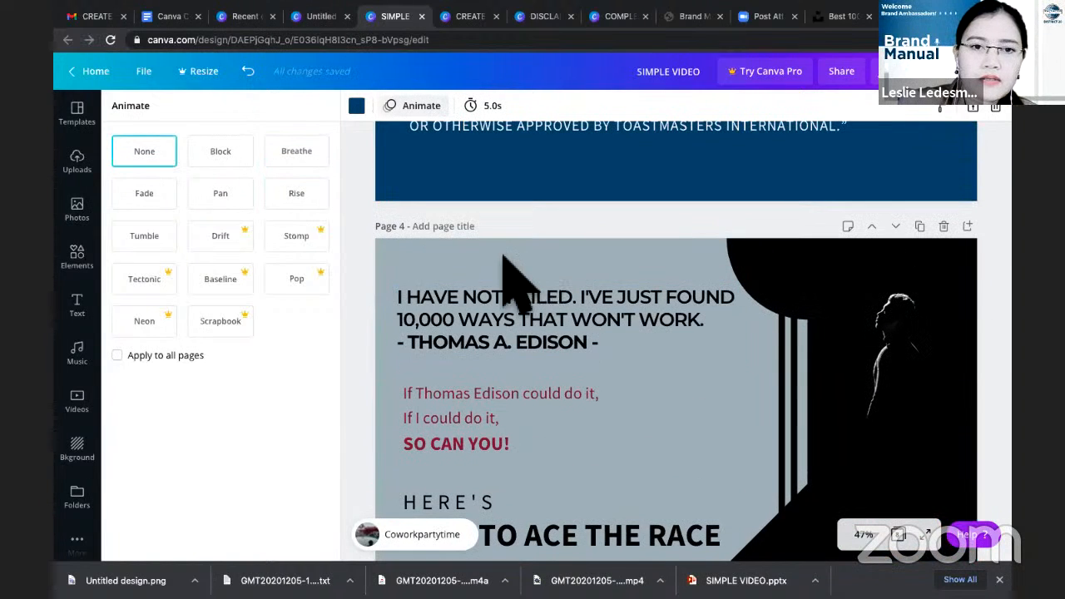
click(419, 260)
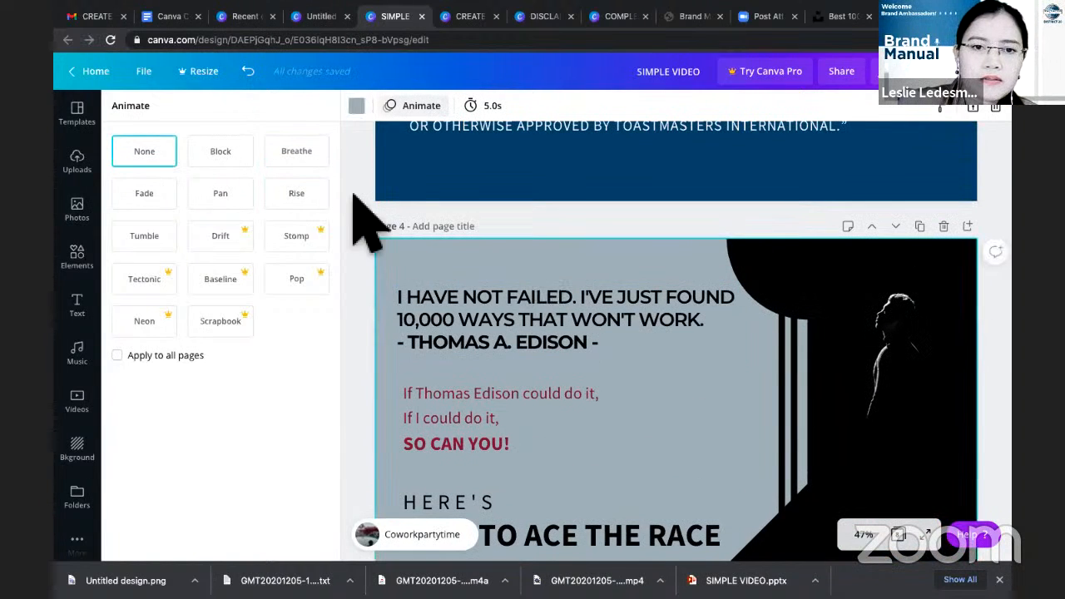
click(301, 159)
scroll(529, 277, up, 5)
scroll(524, 262, up, 2)
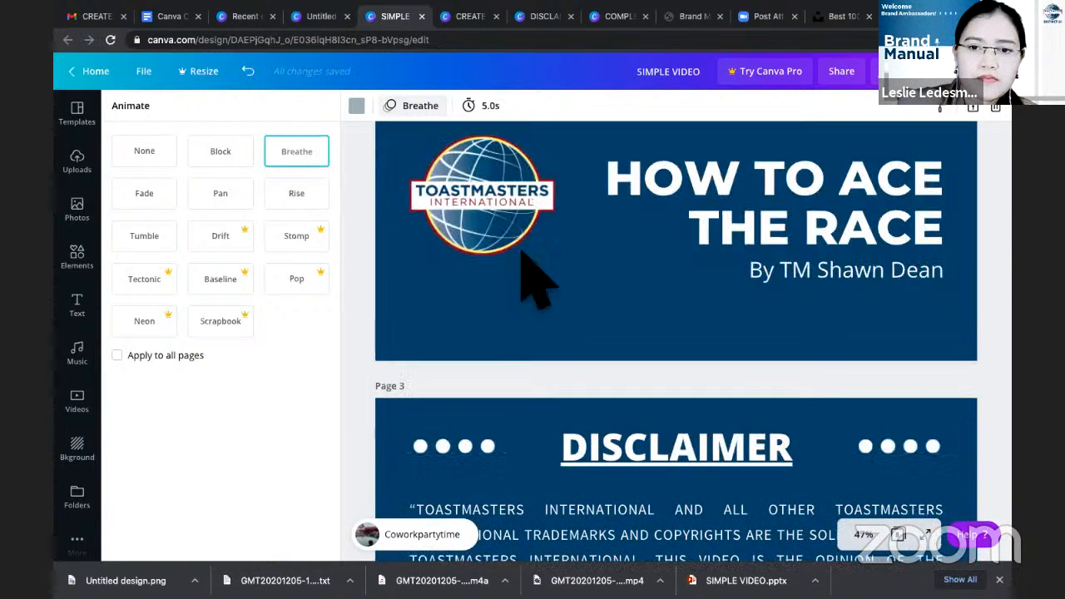
click(317, 162)
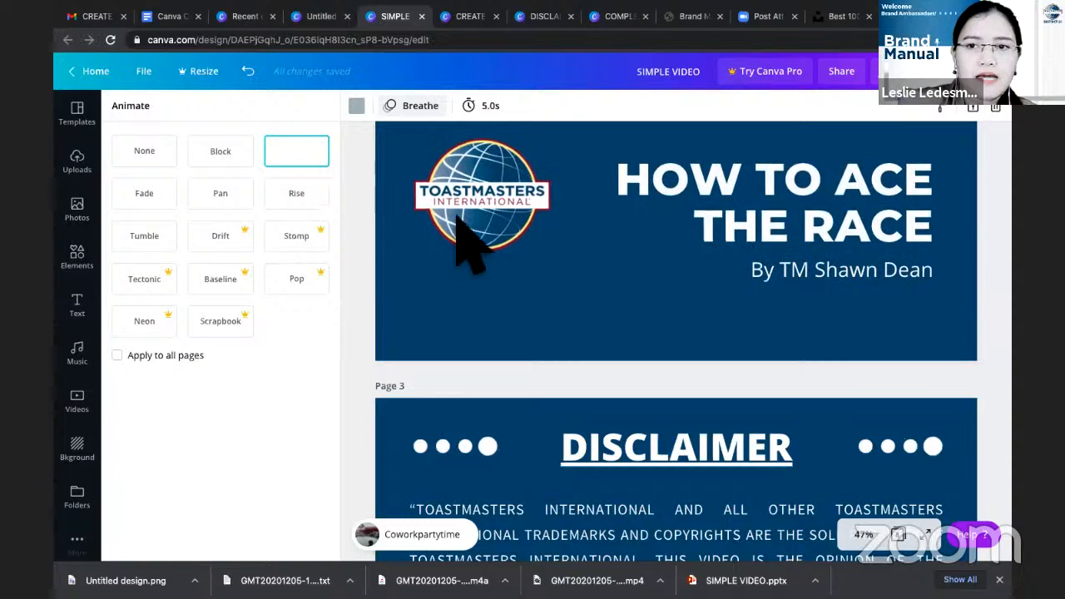
- Give page 1 the page title "Title of the presentation" and open page 2's title for editing
scroll(469, 238, up, 3)
scroll(458, 218, up, 3)
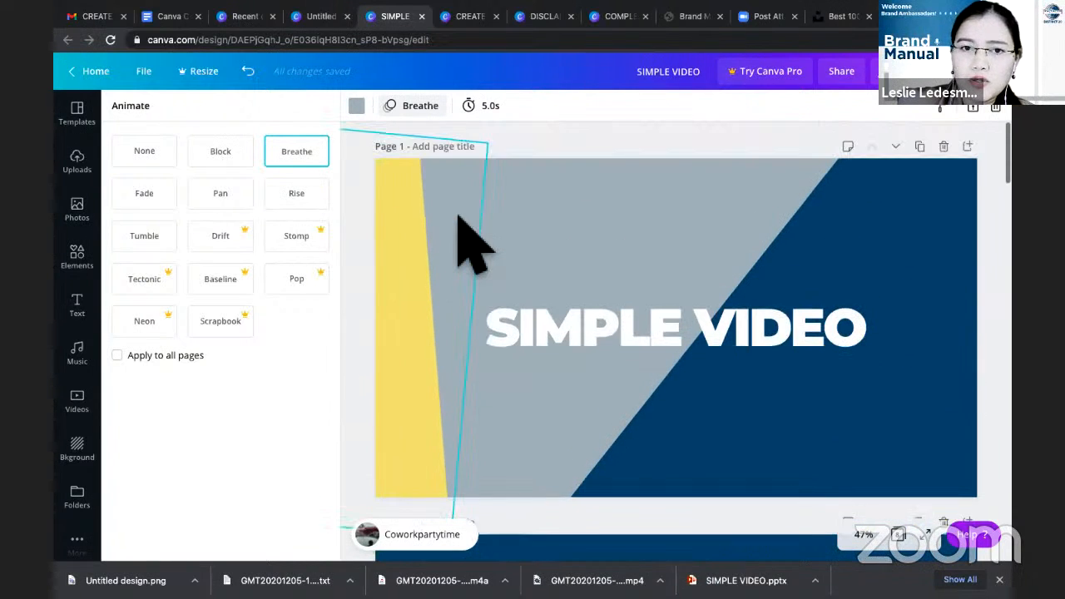
click(471, 166)
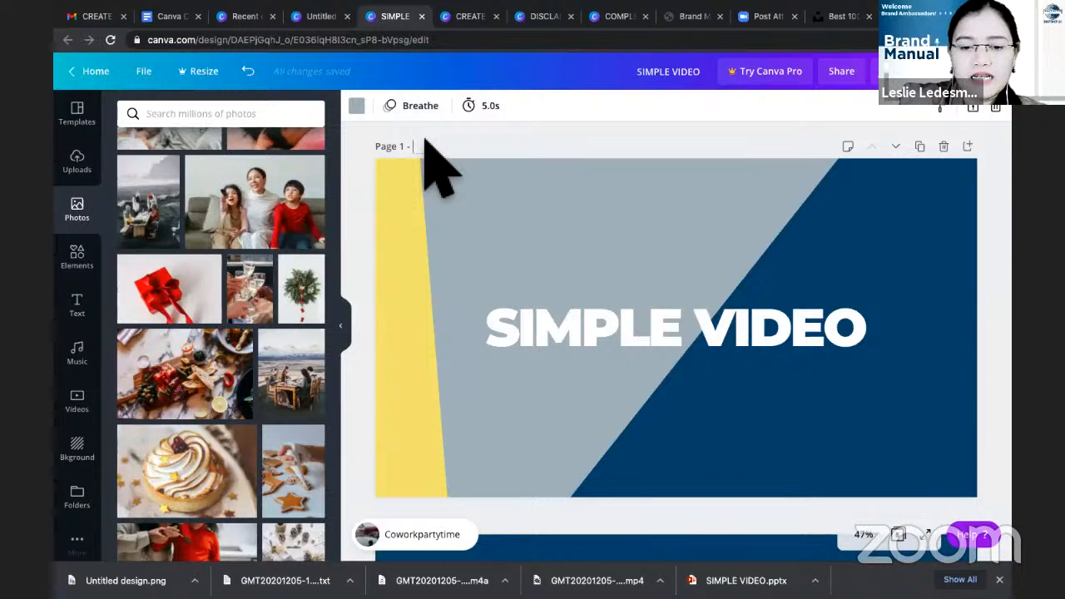
text(Title of the presentation)
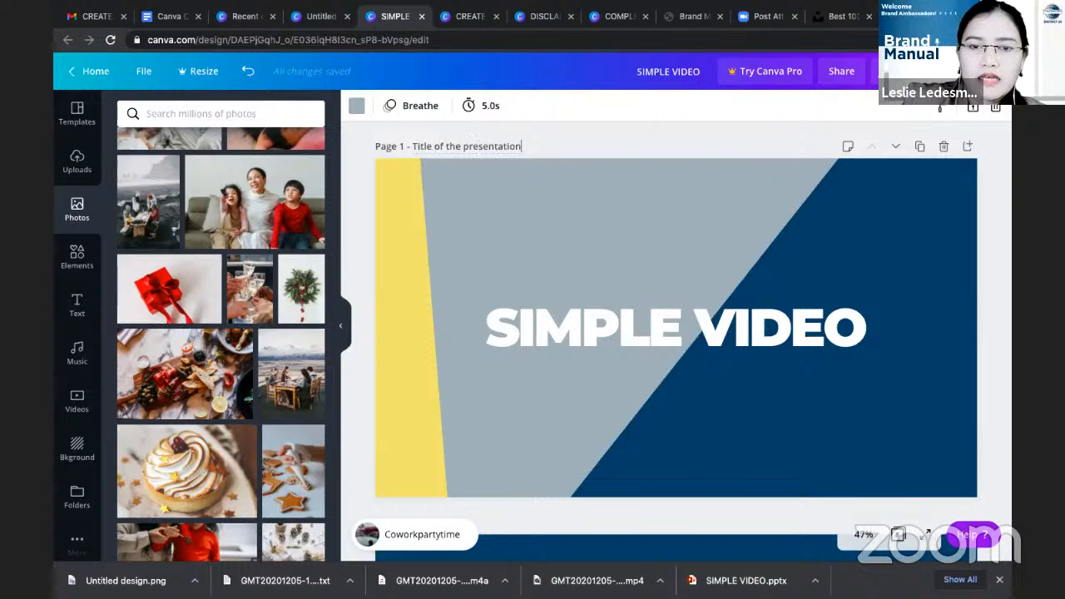
scroll(487, 308, down, 5)
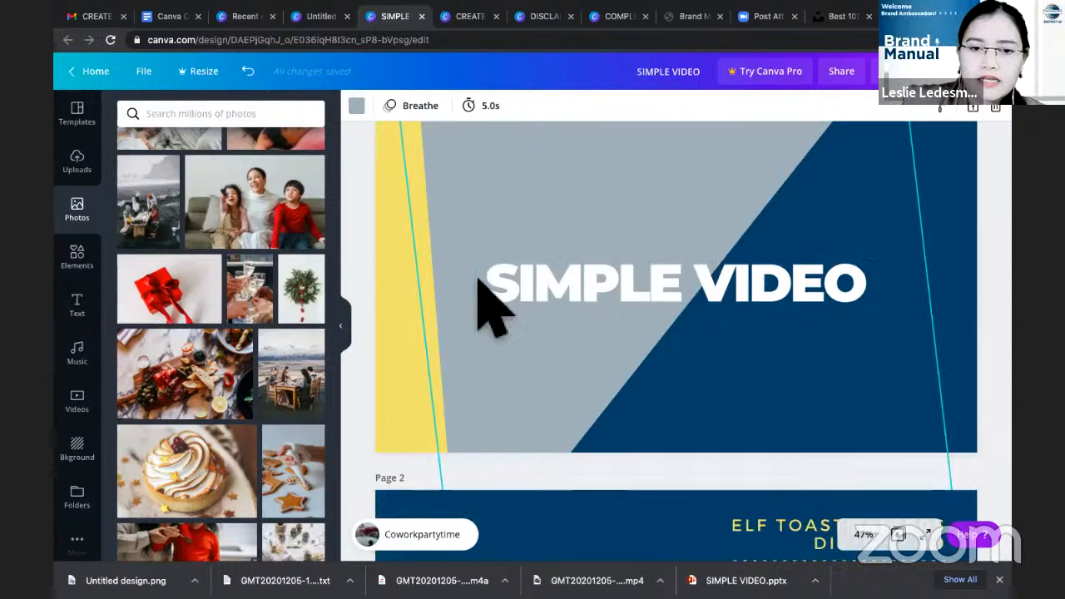
scroll(488, 305, up, 1)
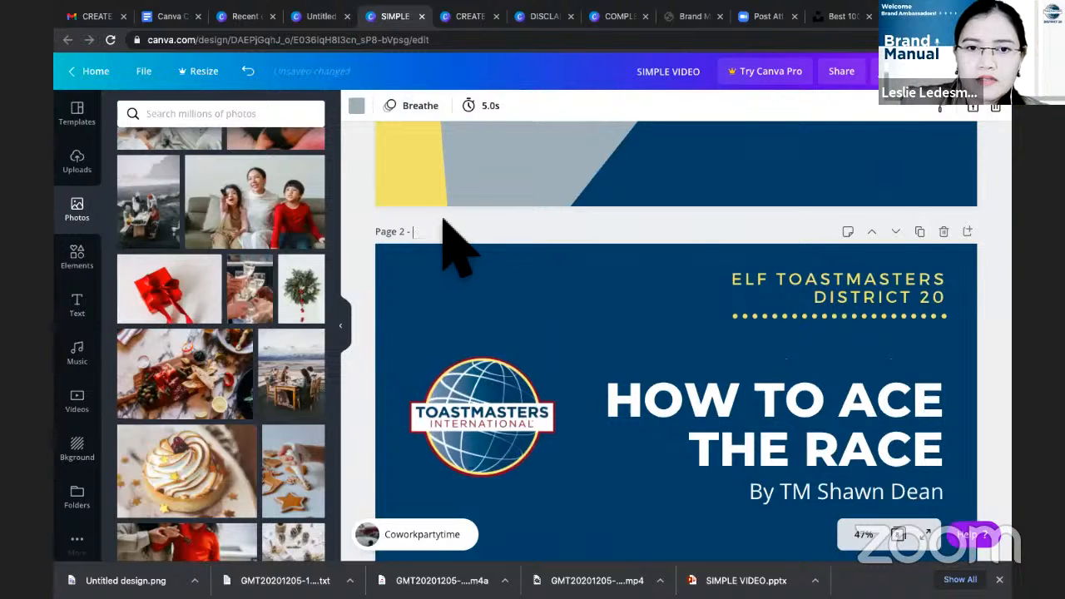
scroll(676, 346, down, 1)
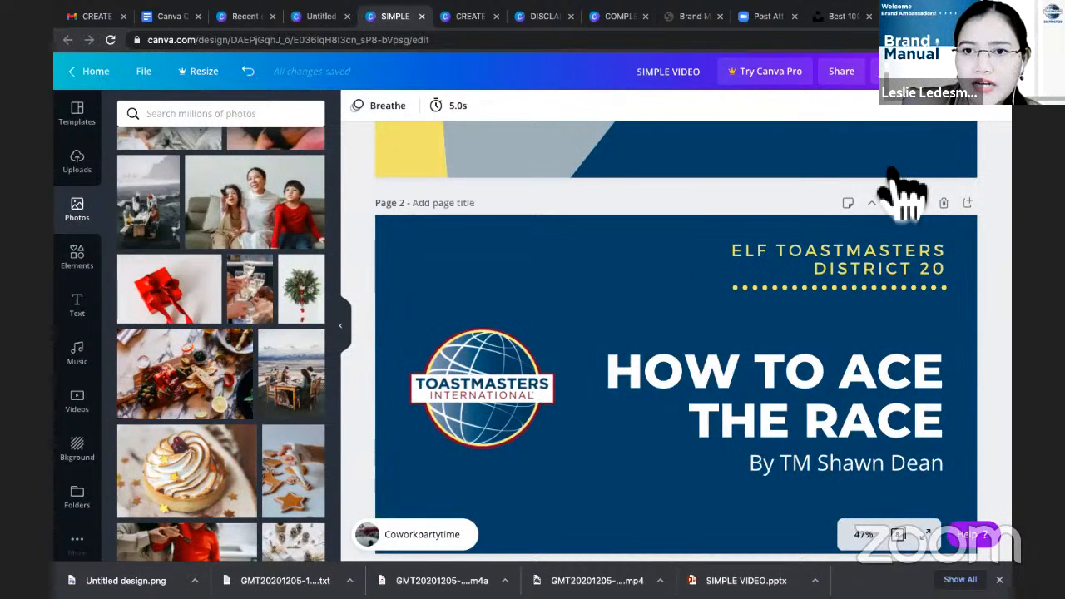
- Download all 8 pages of the SIMPLE VIDEO design as an MP4 video
click(895, 76)
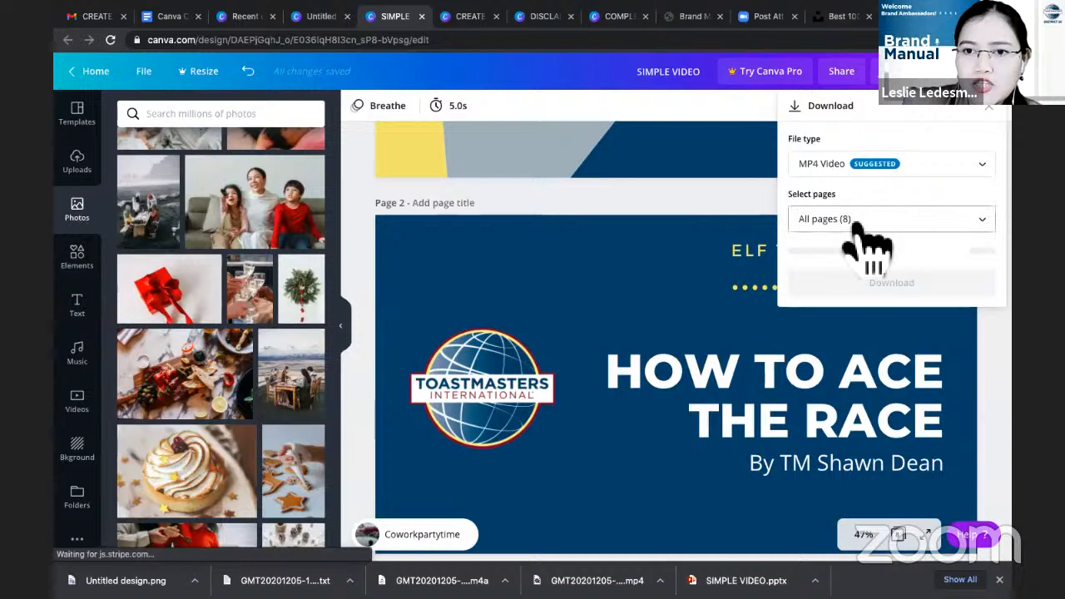
click(794, 221)
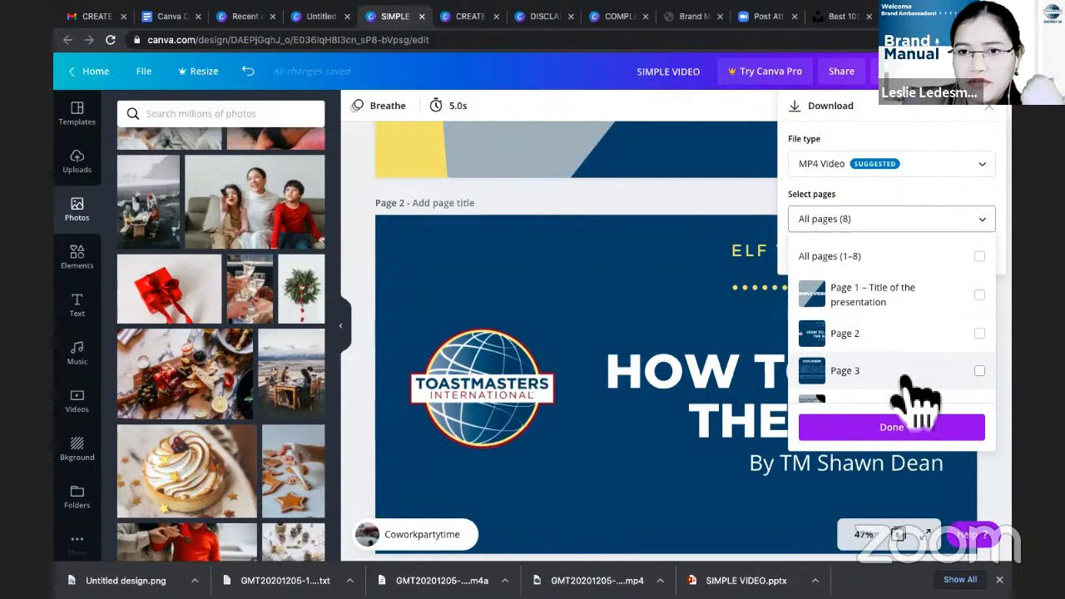
scroll(915, 396, down, 3)
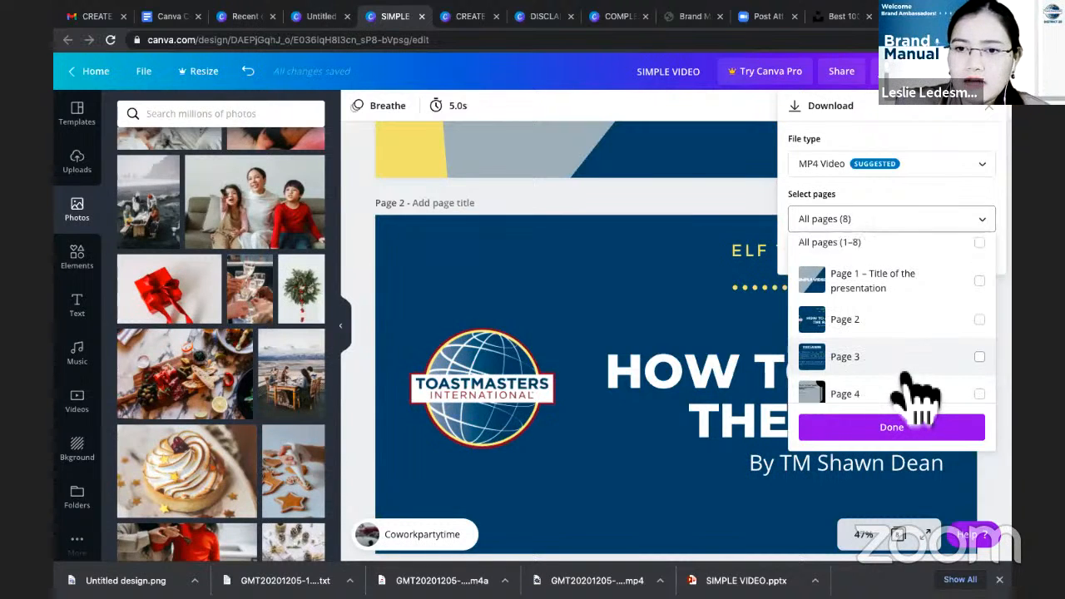
scroll(916, 396, down, 2)
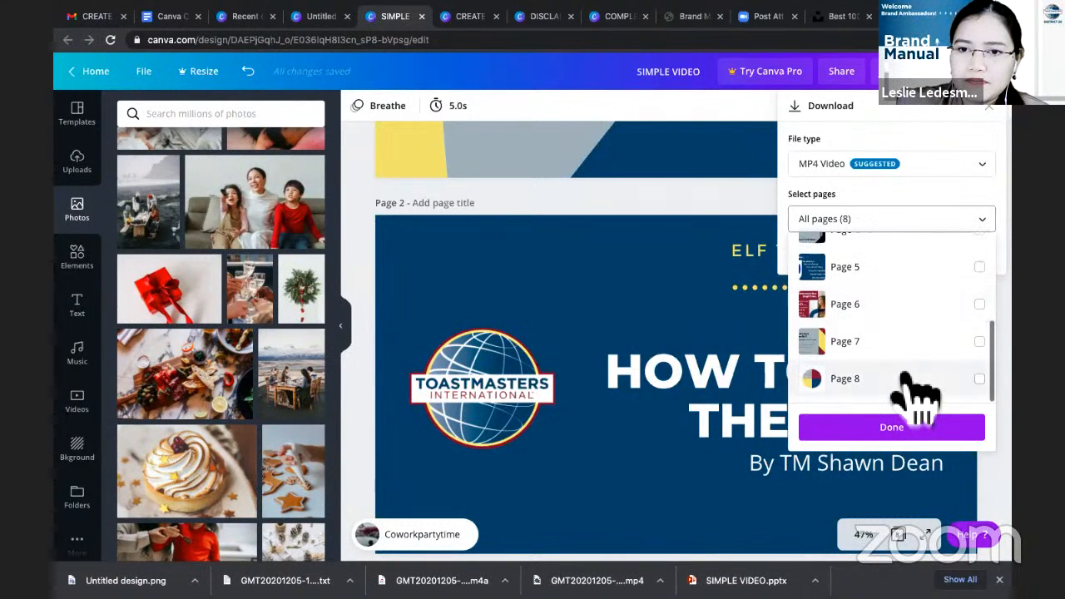
click(884, 437)
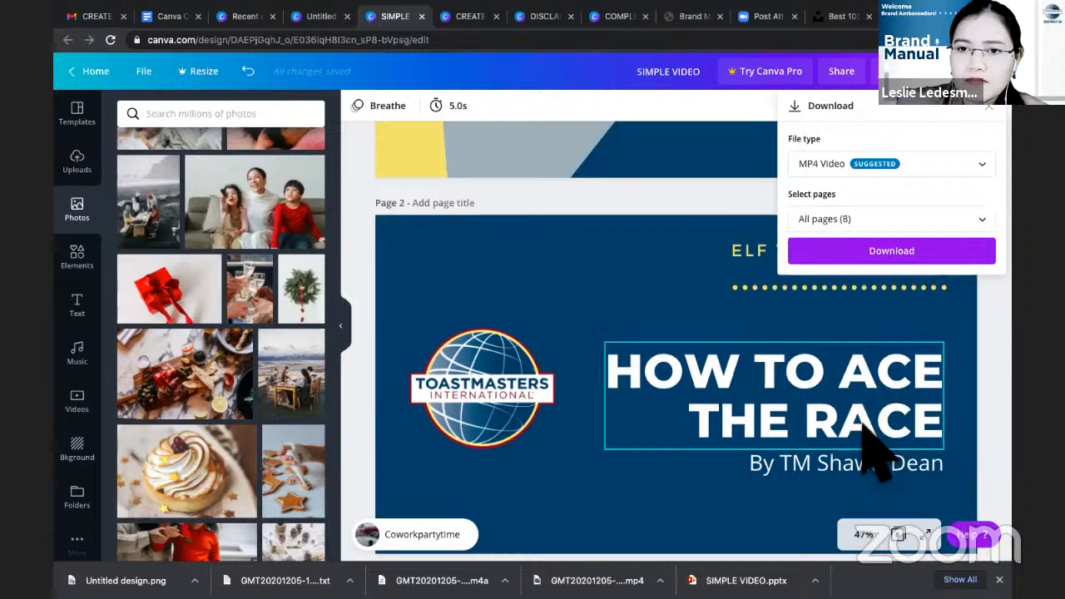
click(856, 251)
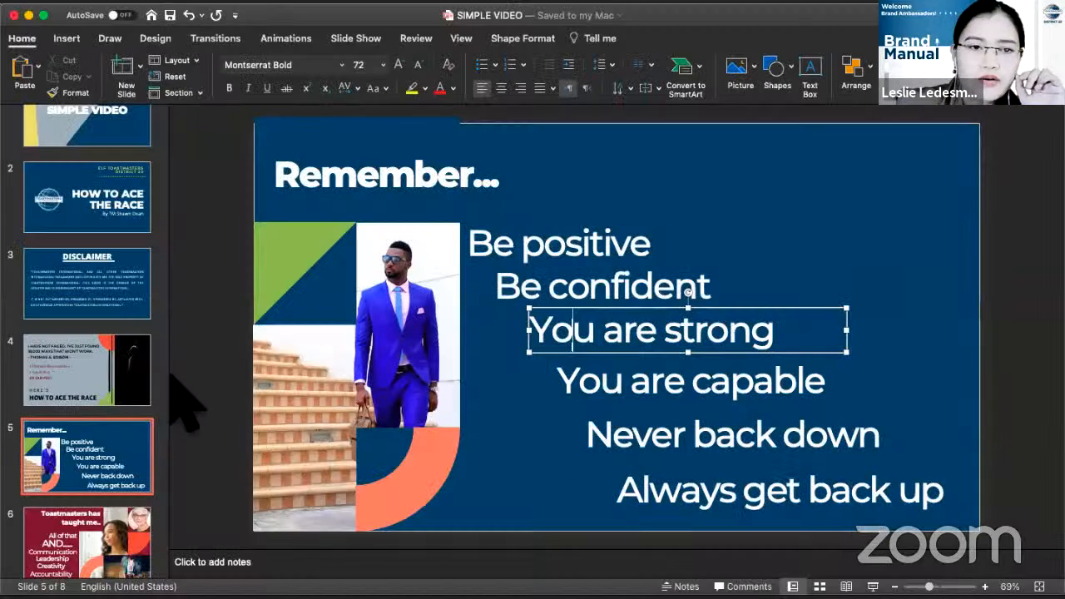
- In the SIMPLE VIDEO deck in PowerPoint, shrink the grey shape on slide 1 from its upper corner and select the yellow shape
scroll(24, 357, up, 3)
click(73, 133)
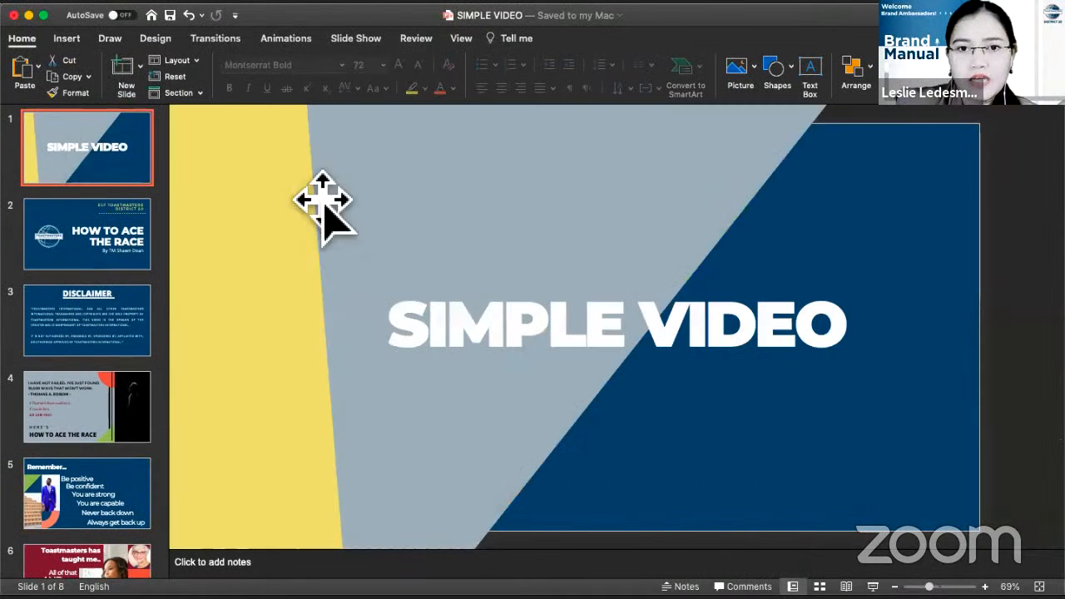
click(400, 196)
scroll(882, 449, up, 5)
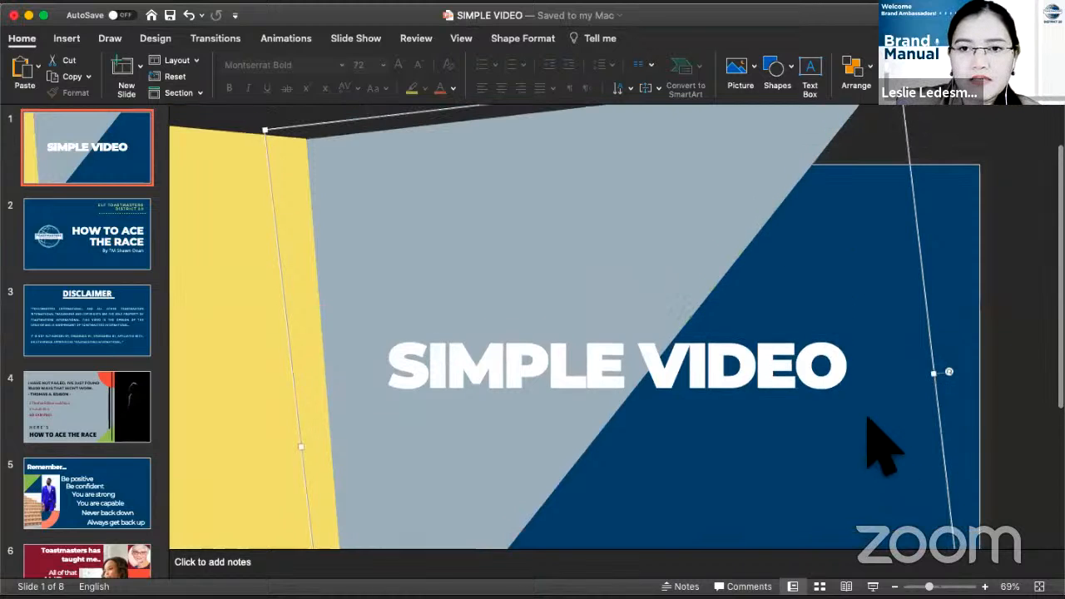
drag(895, 129, 856, 192)
scroll(250, 275, down, 3)
click(249, 274)
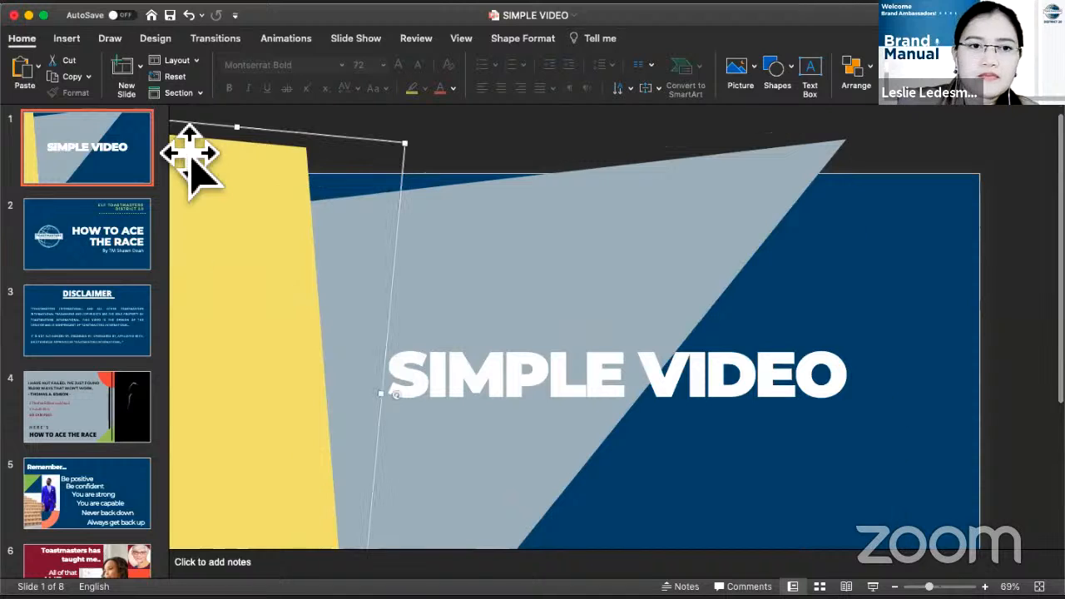
scroll(304, 216, down, 4)
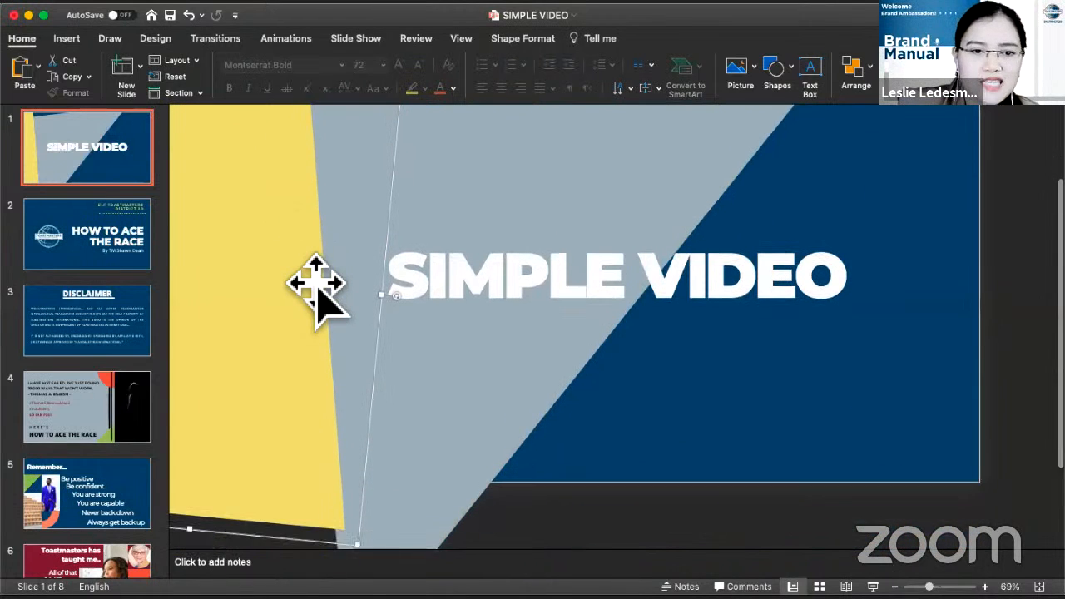
- Open slide 5, "Remember...", and select the orange arc picture below the man in the blue suit
click(46, 503)
click(429, 488)
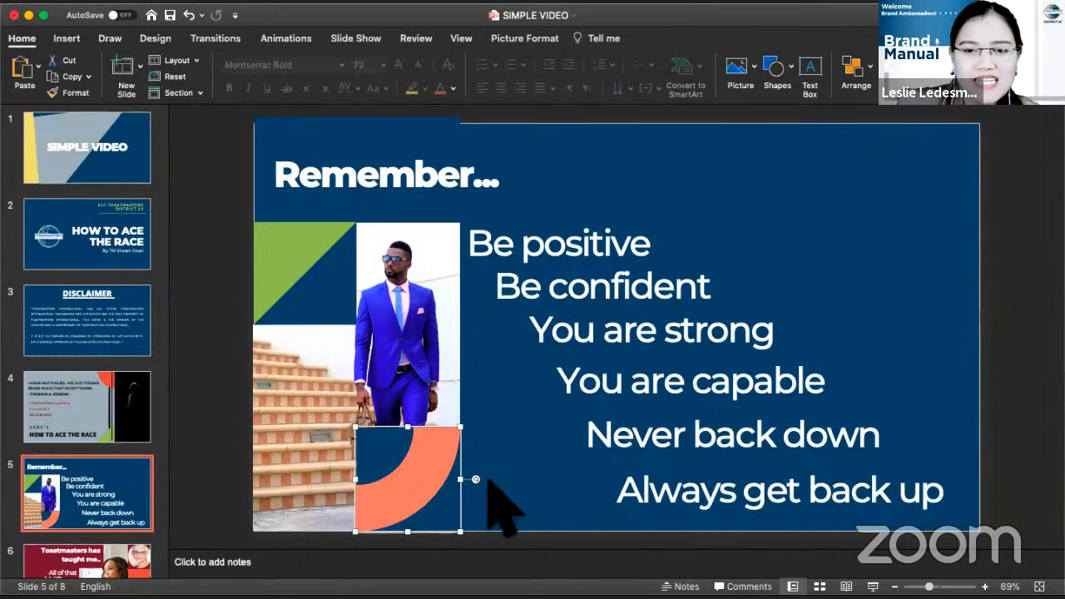
scroll(84, 479, down, 2)
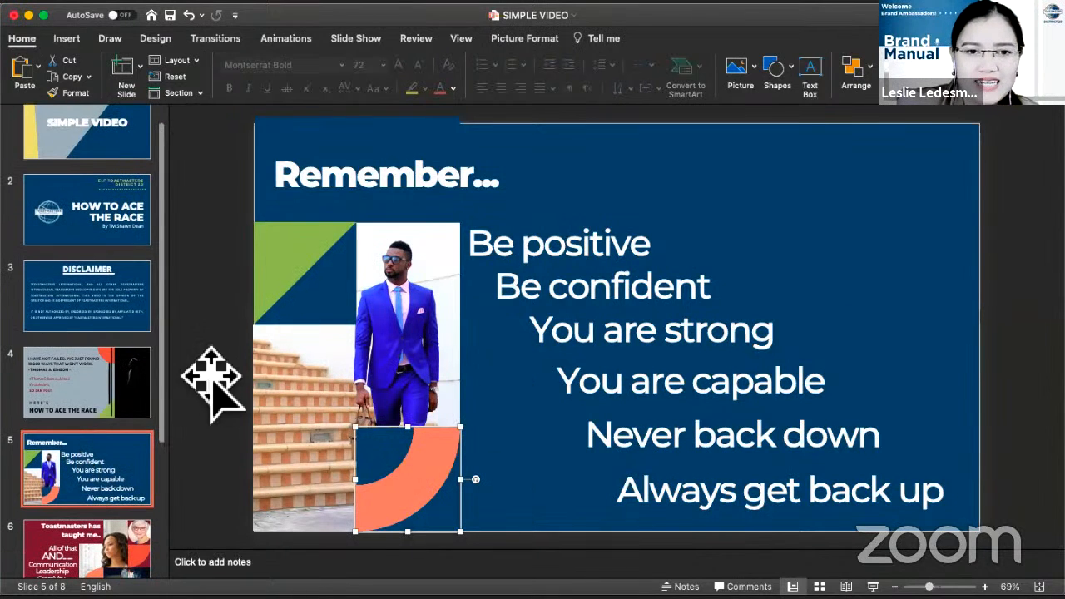
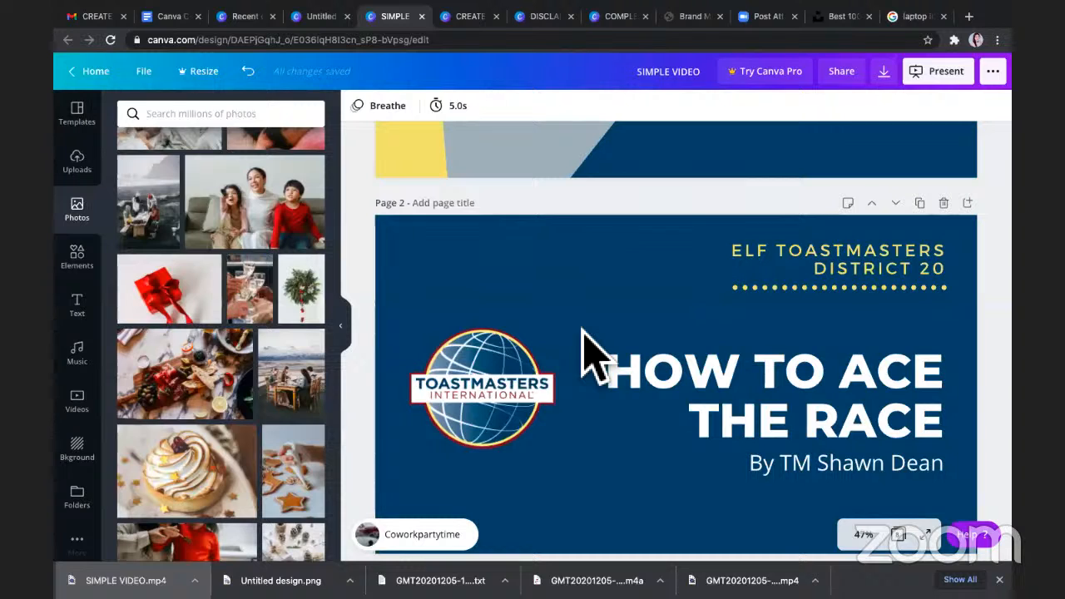
- Back in the Canva design, select the recently used Coworkpartytime music track and play it
click(78, 367)
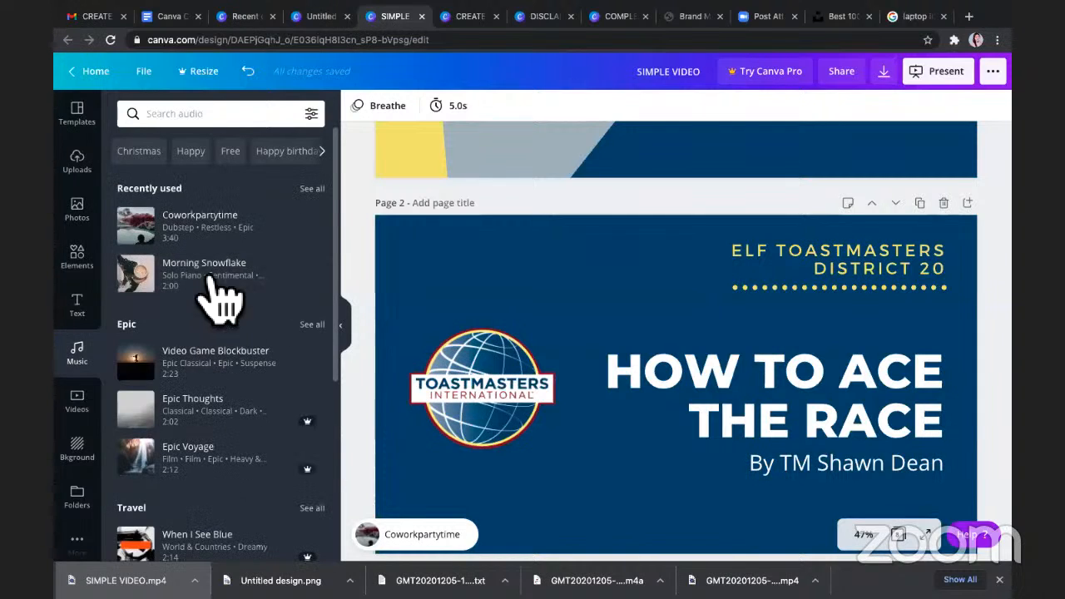
scroll(363, 254, up, 5)
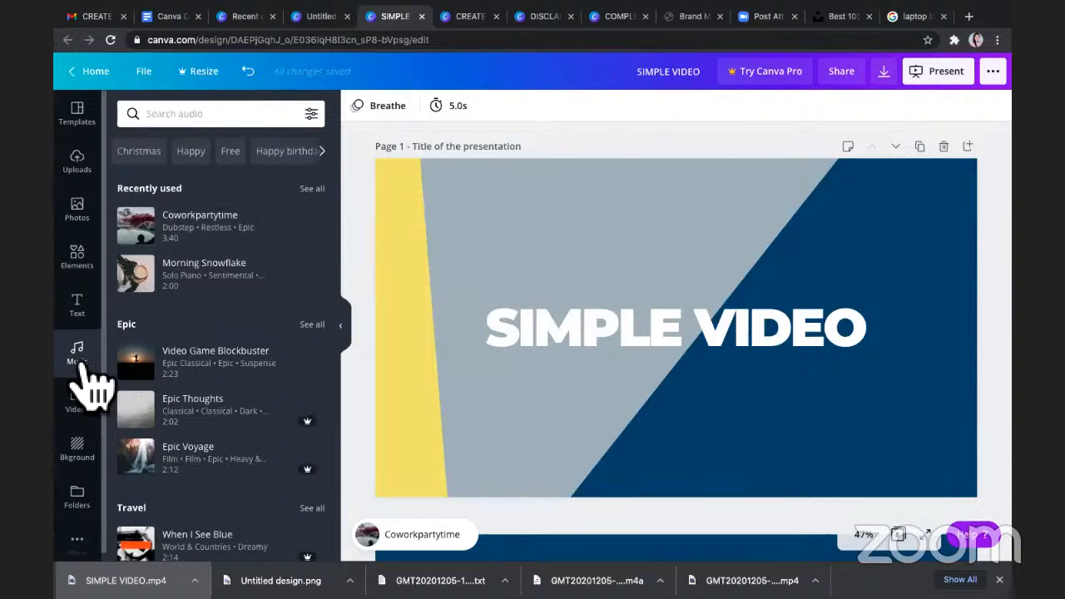
click(186, 237)
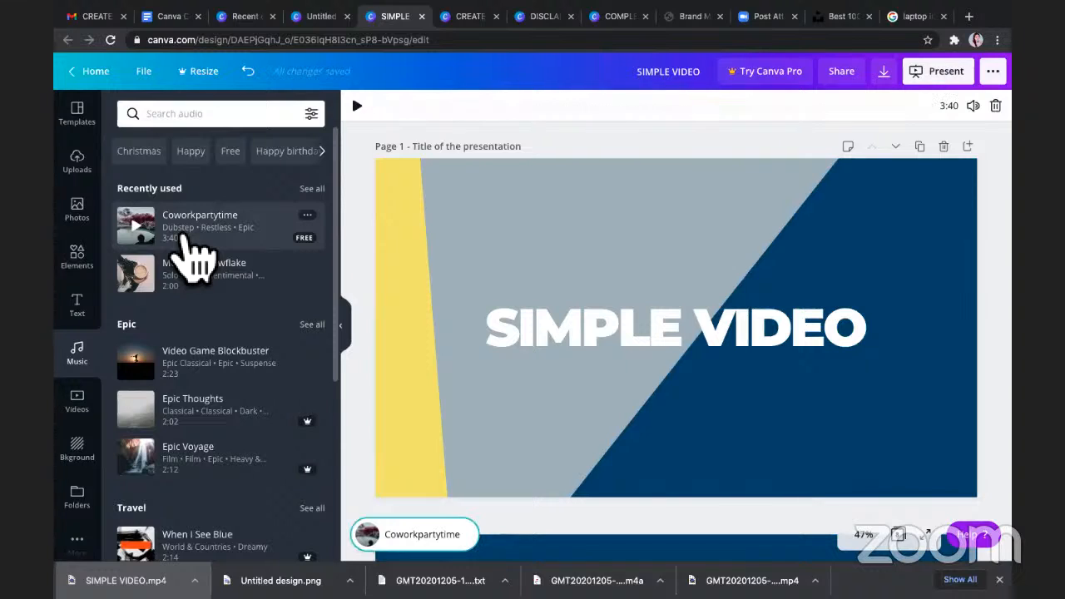
click(357, 105)
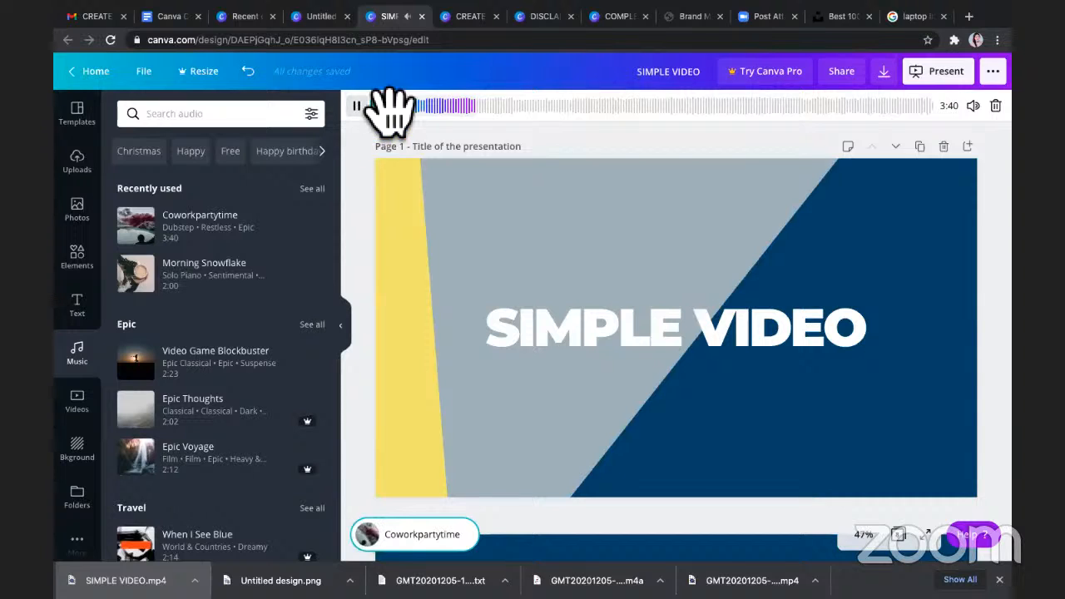
- Set the volume of the Coworkpartytime track to 37 and pause its playback
mouse_move(966, 107)
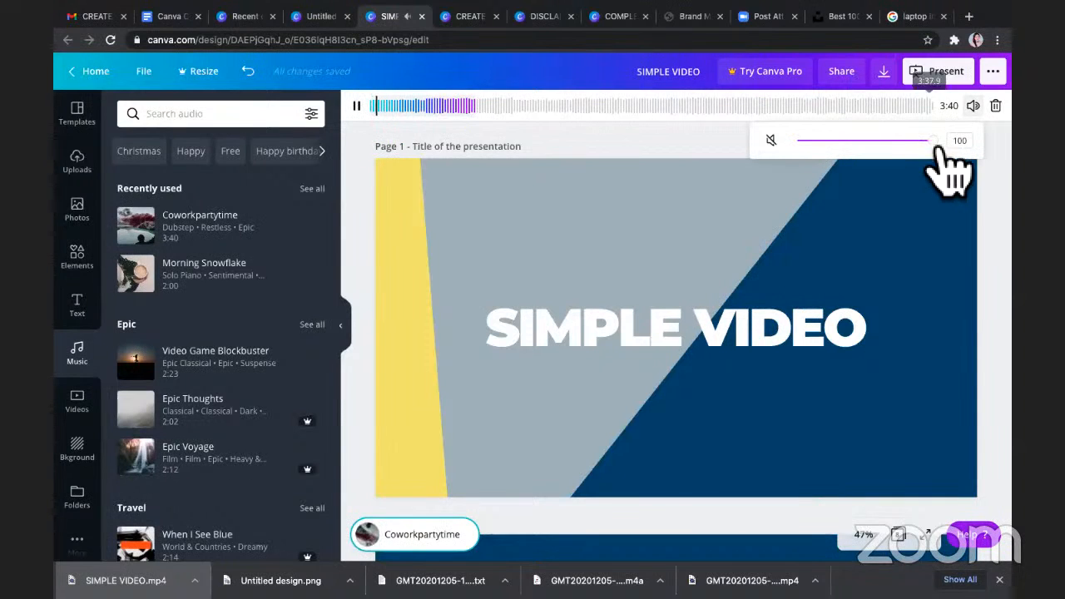
drag(927, 140, 848, 141)
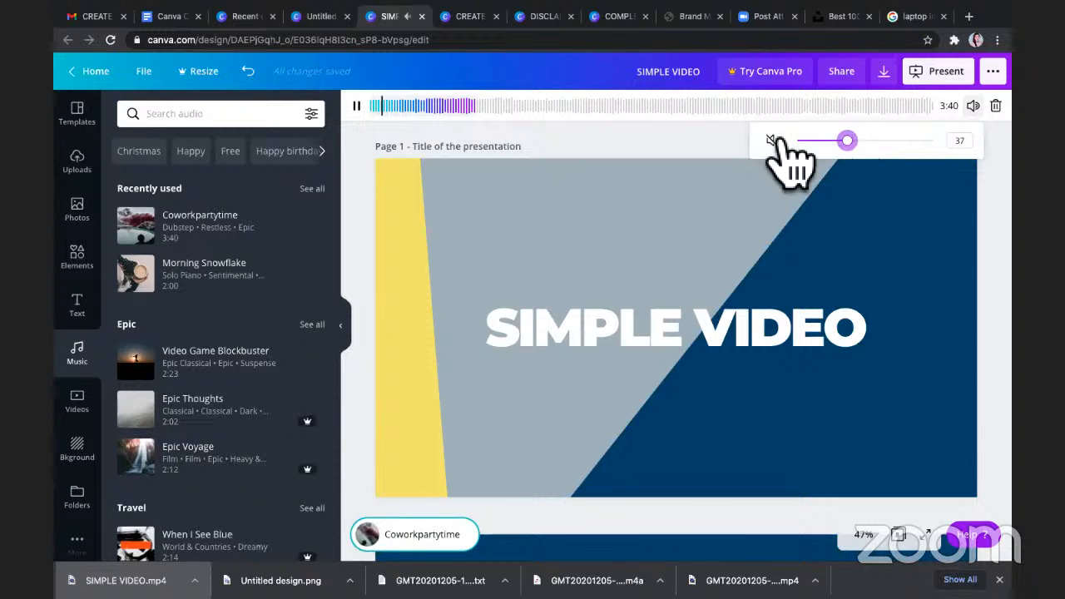
click(356, 106)
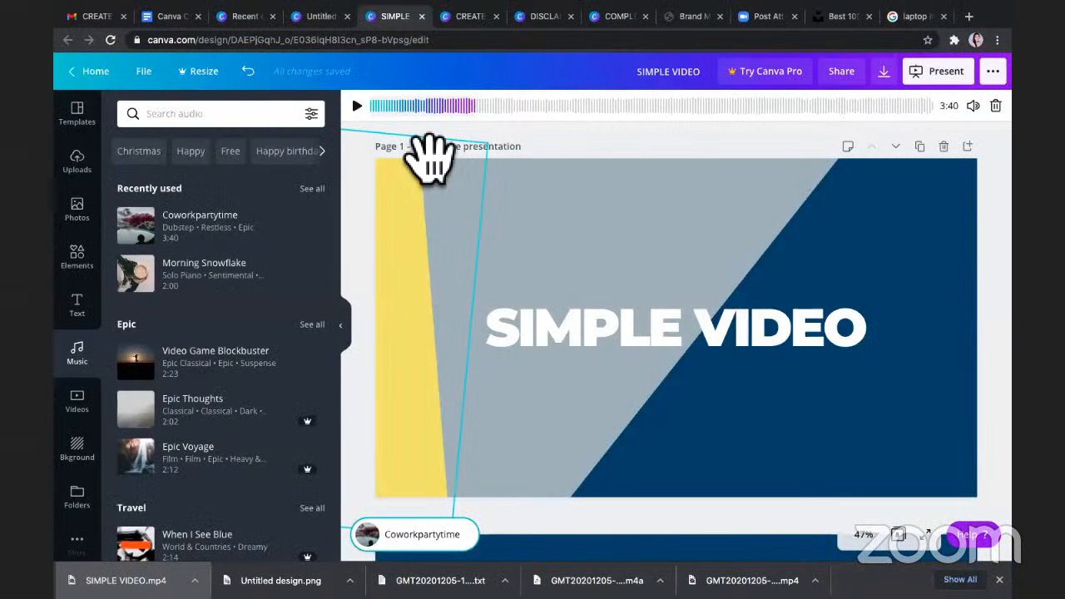
- Resume the music, shift the used segment to a part past the middle of the Coworkpartytime track, and pause playback
click(357, 106)
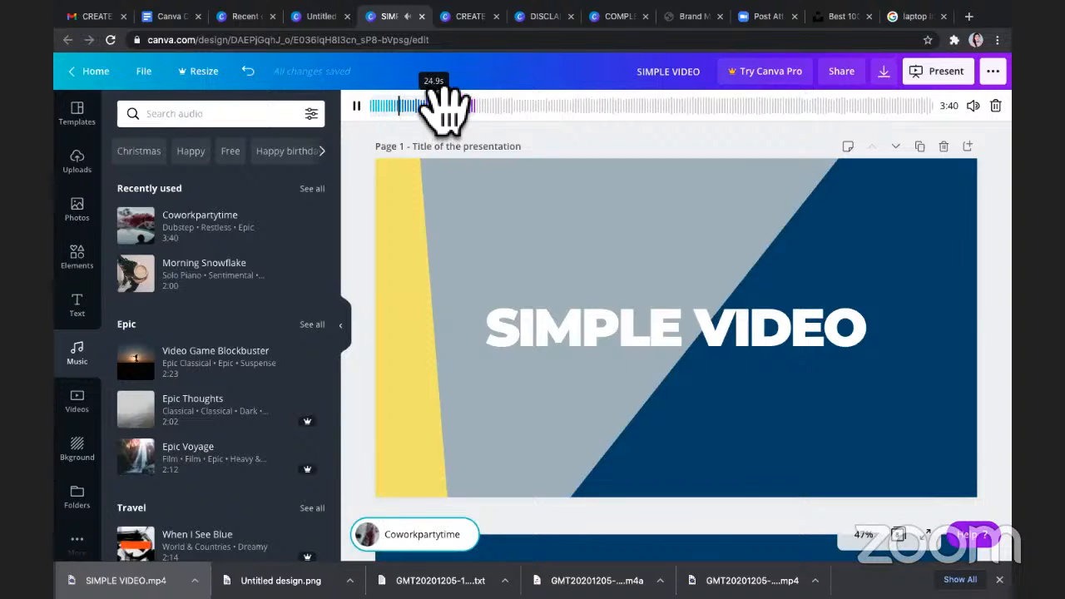
drag(445, 104, 789, 106)
click(357, 106)
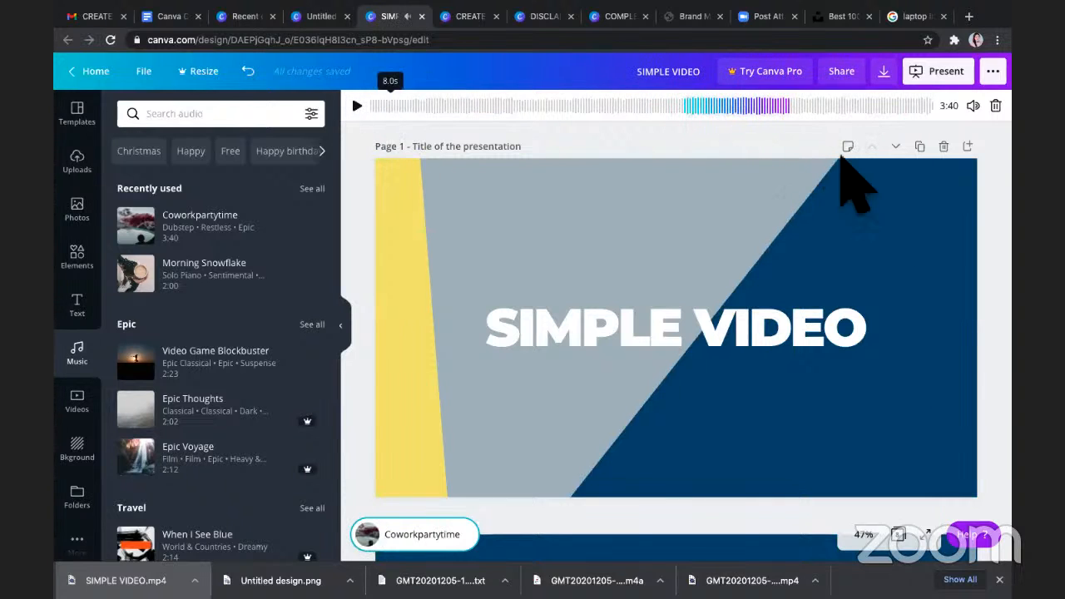
- Lower the volume of the Coworkpartytime track to 19 and pause its playback
click(973, 105)
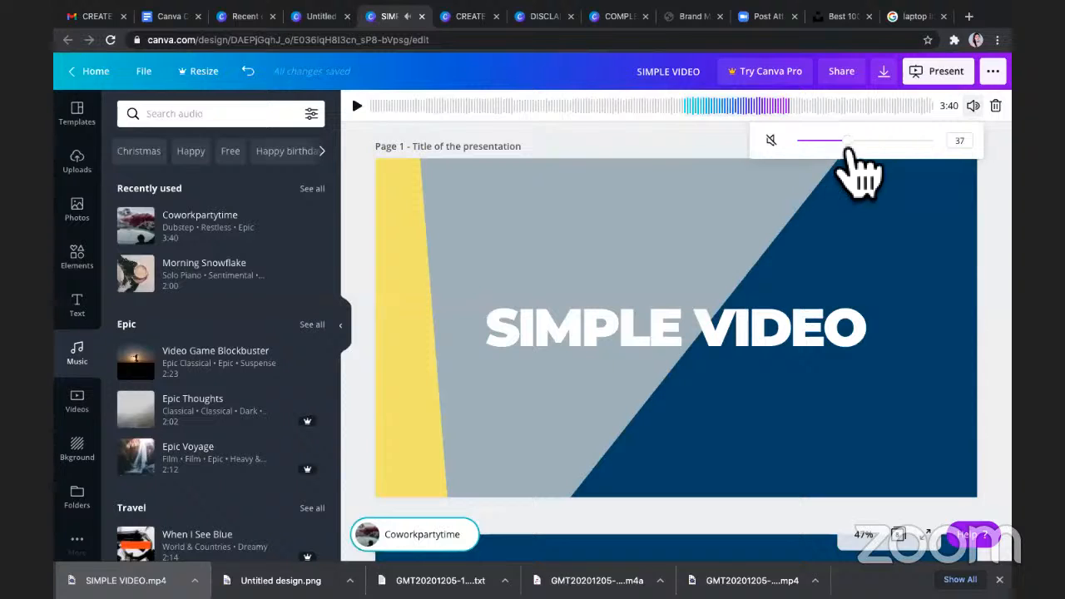
drag(848, 150, 823, 141)
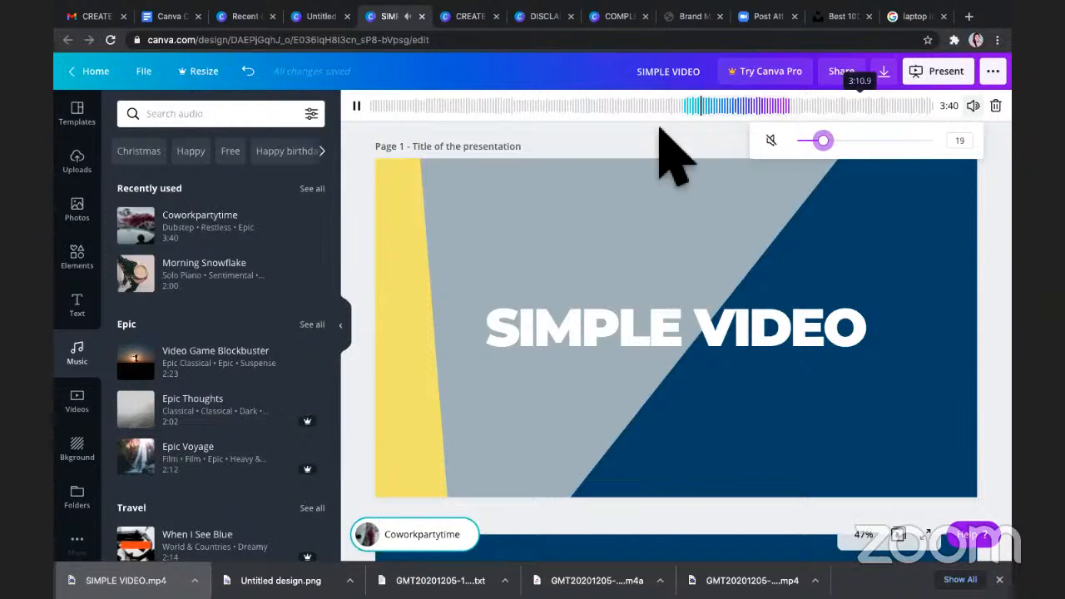
click(357, 107)
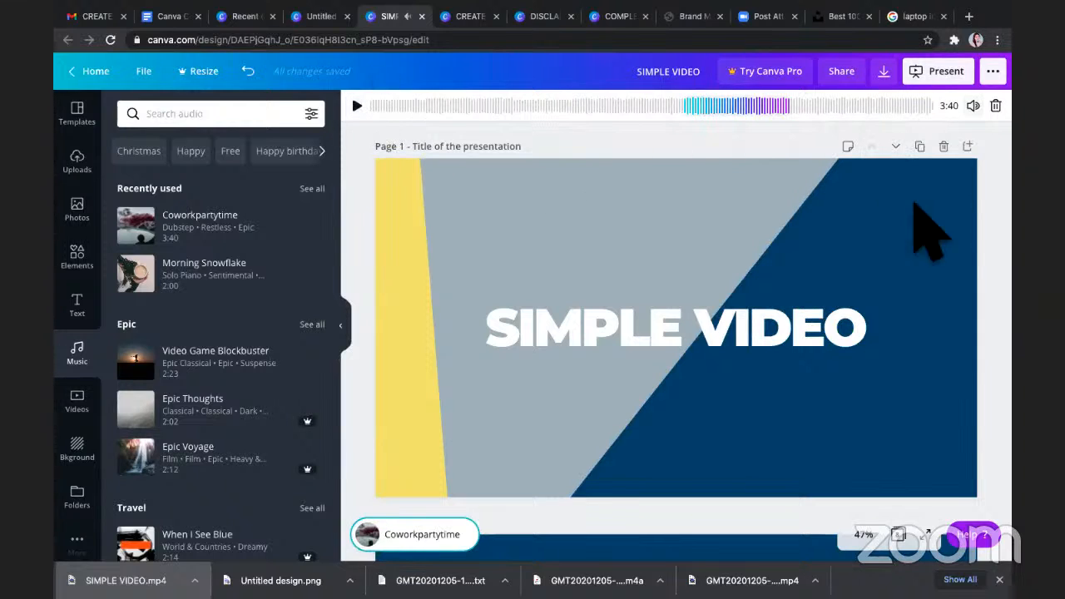
- Replace the Coworkpartytime track with the recently used Morning Snowflake track and play it
click(995, 105)
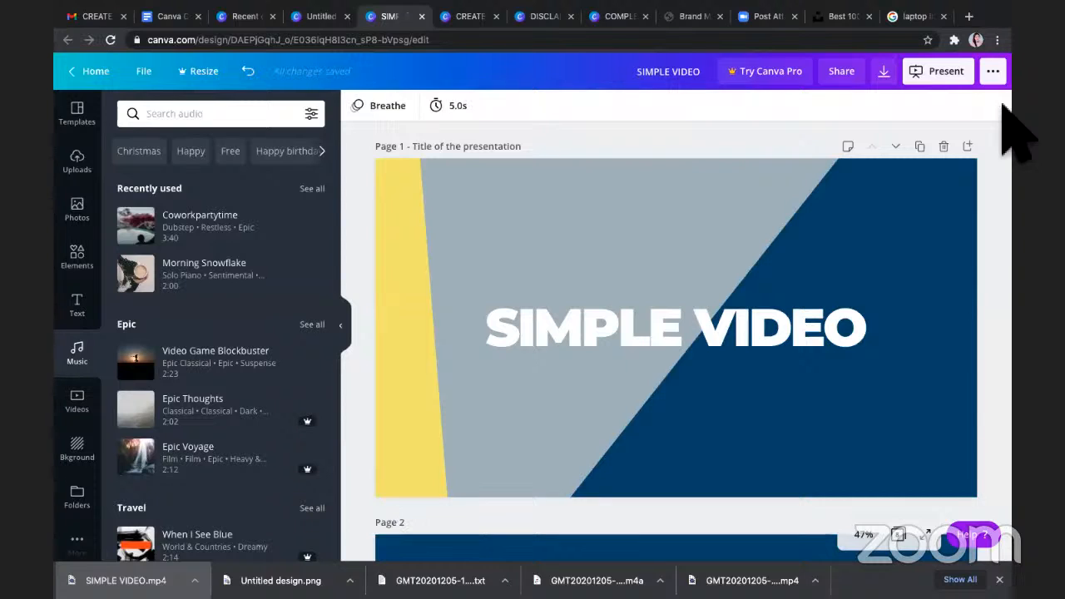
click(185, 277)
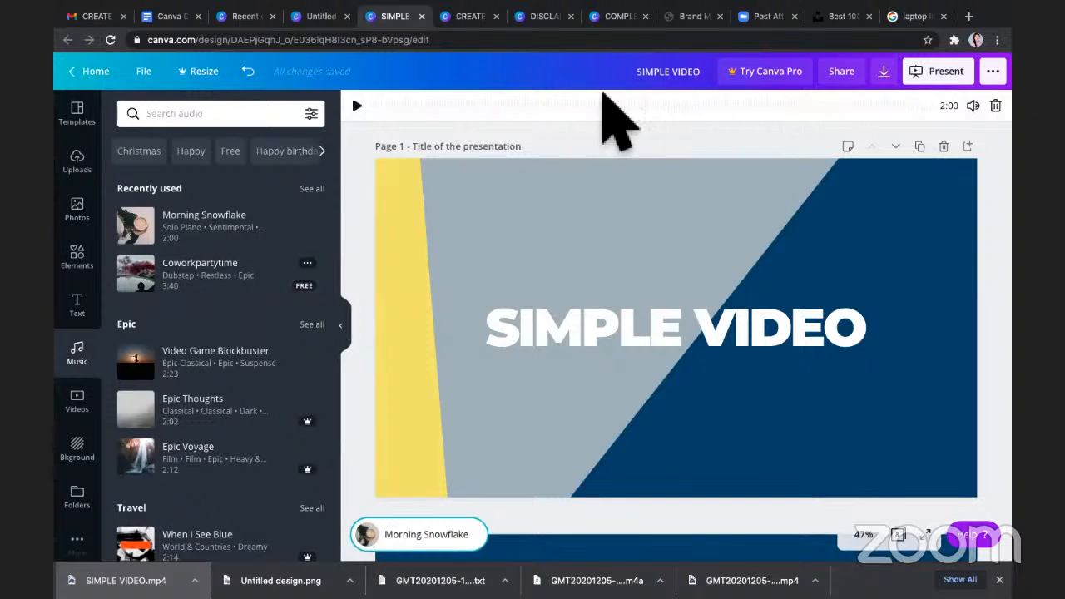
click(356, 106)
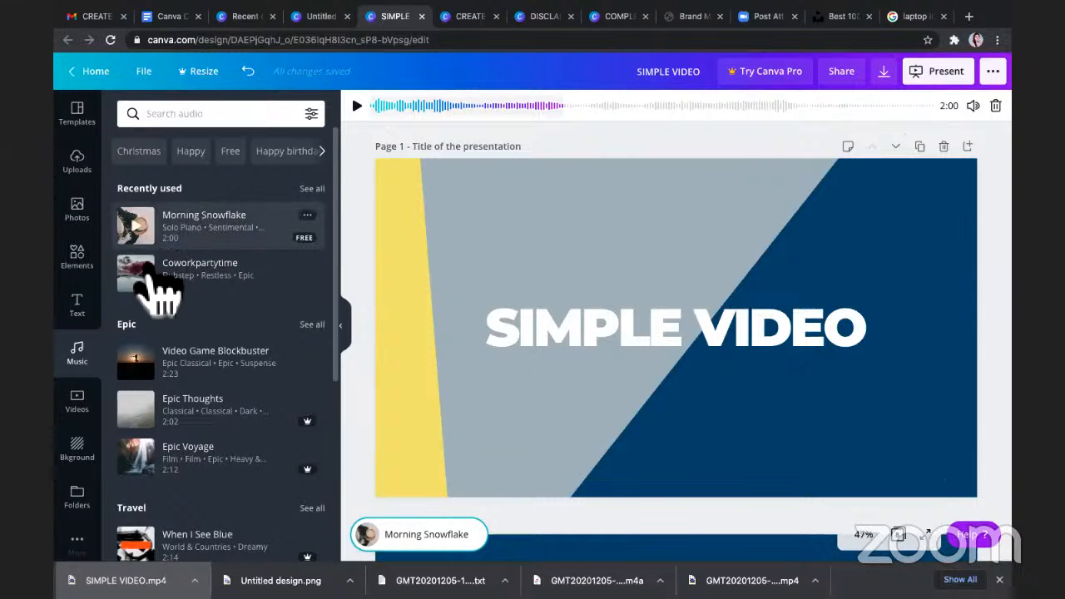
- Upload the Modern Corporate background music MP3 from the device's Desktop folder to the audio uploads
click(83, 170)
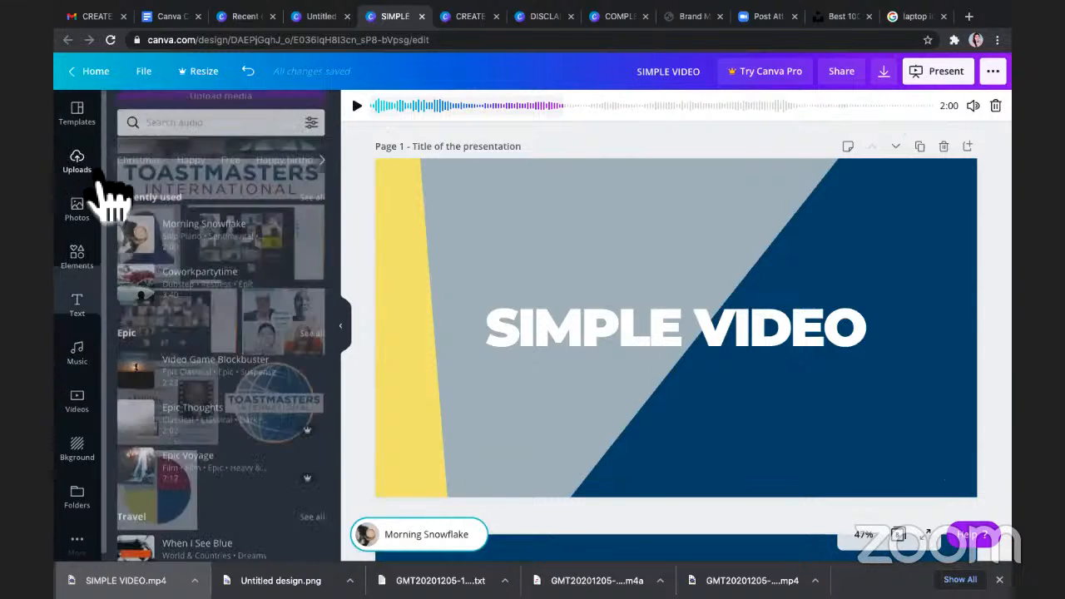
click(295, 146)
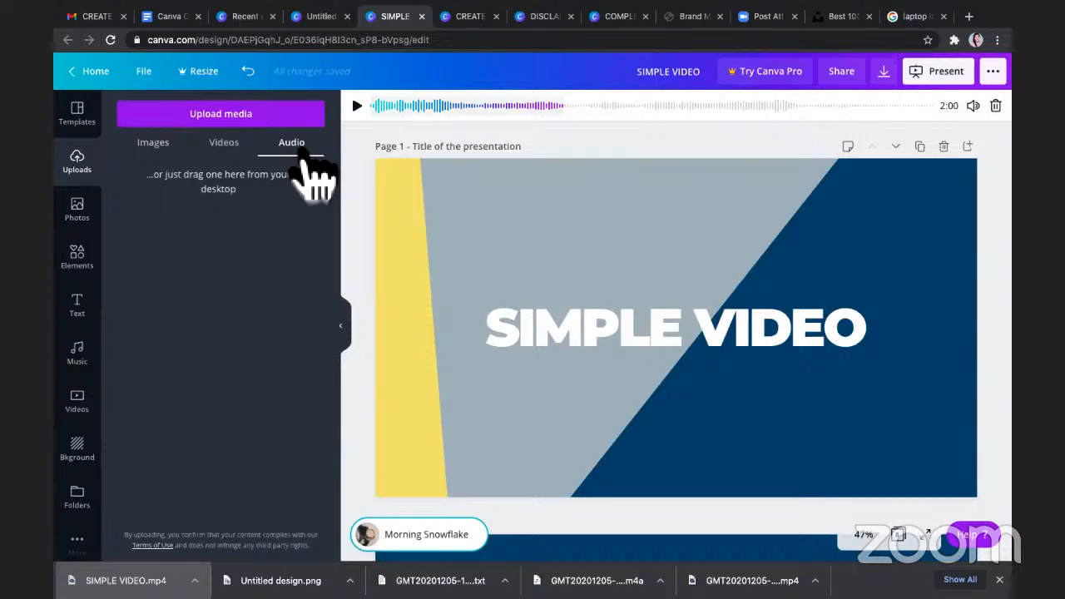
click(248, 114)
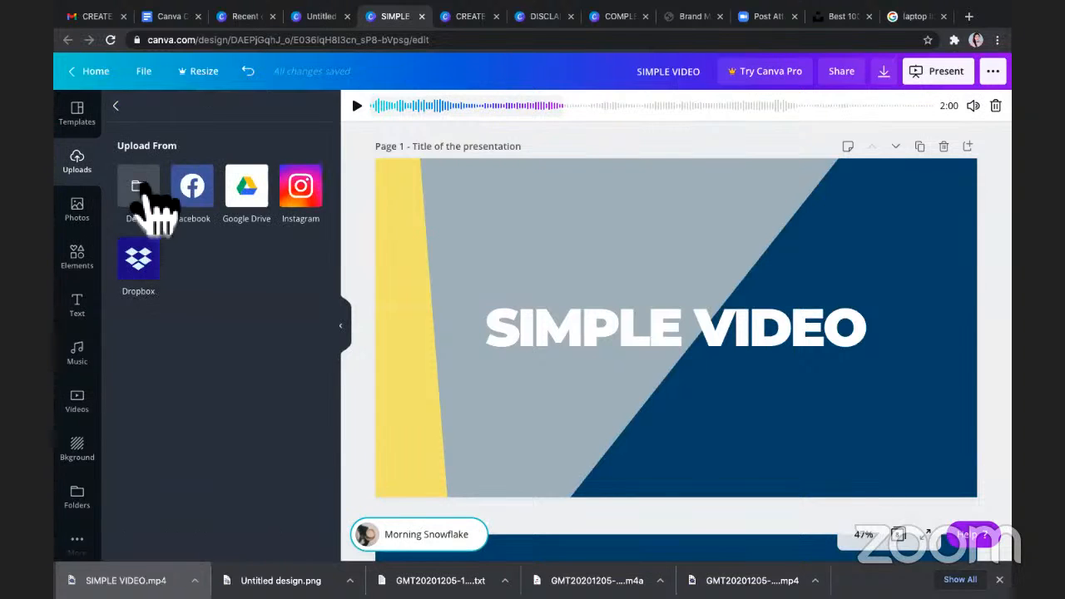
click(142, 186)
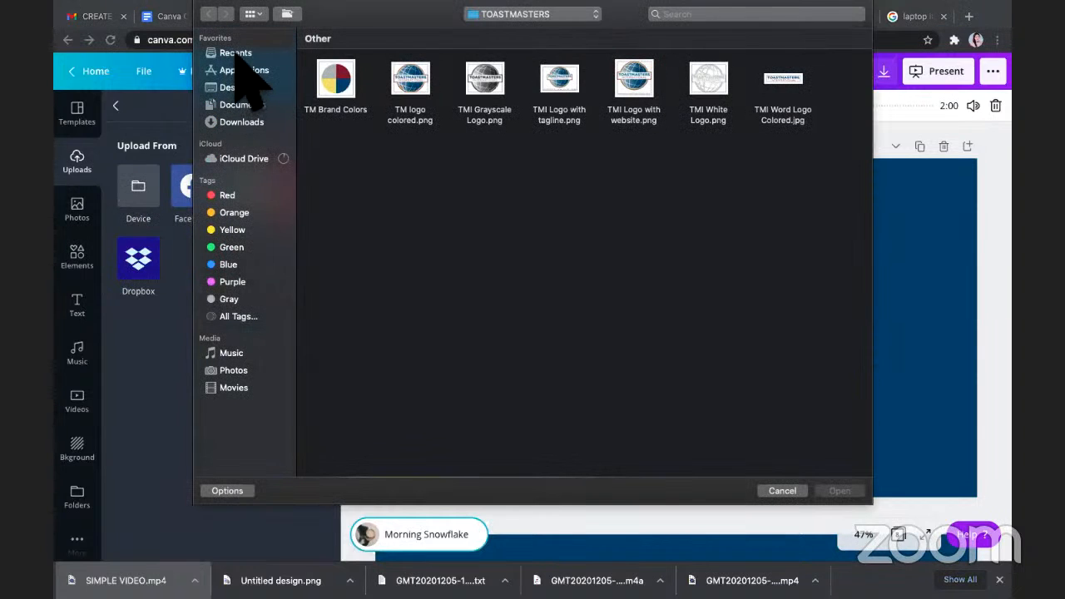
click(237, 53)
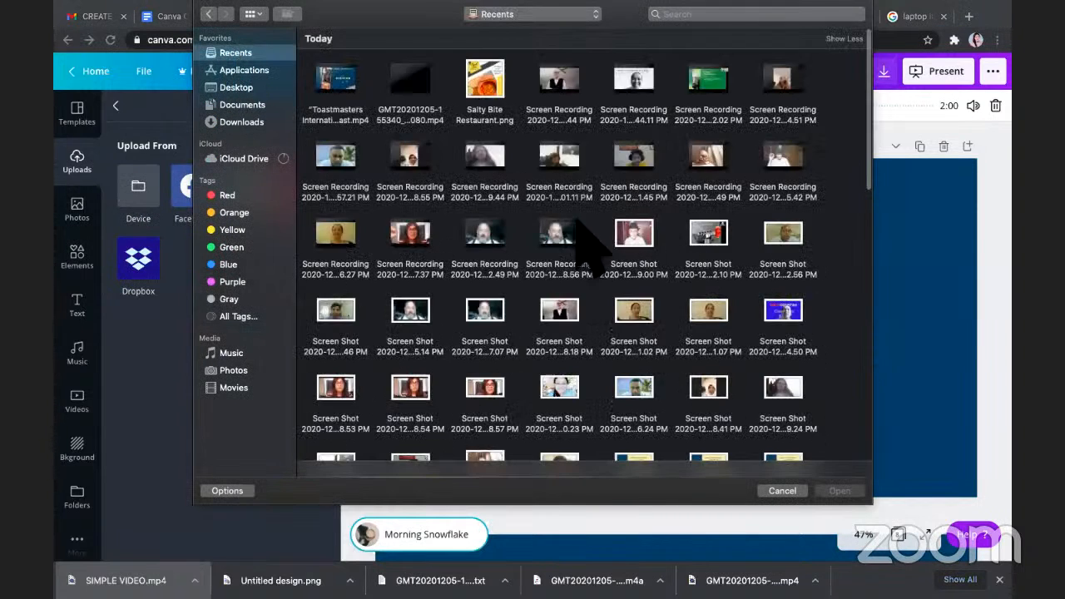
scroll(566, 242, down, 10)
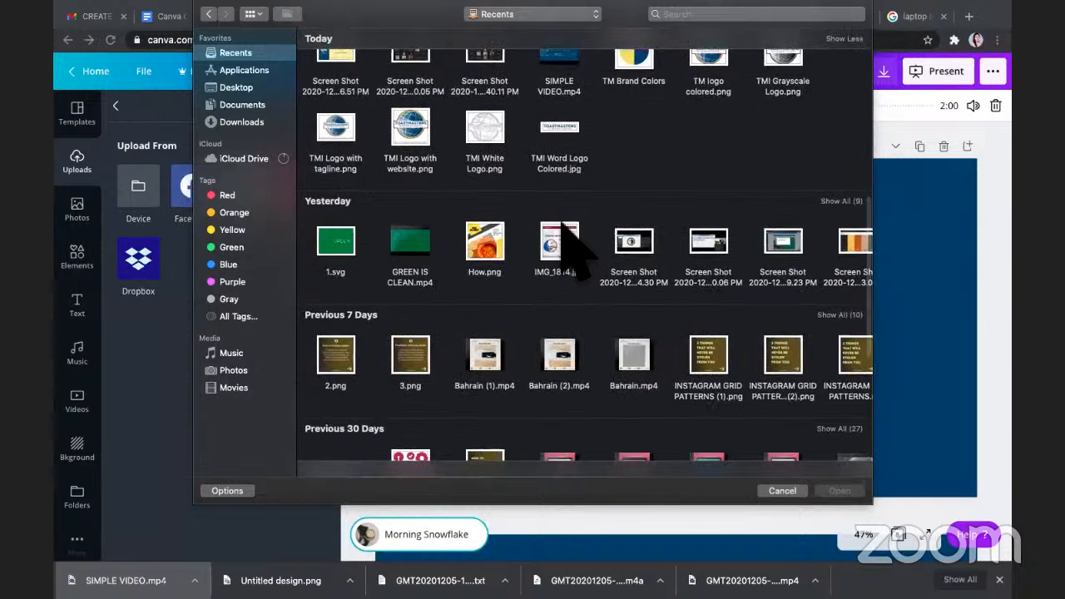
click(237, 87)
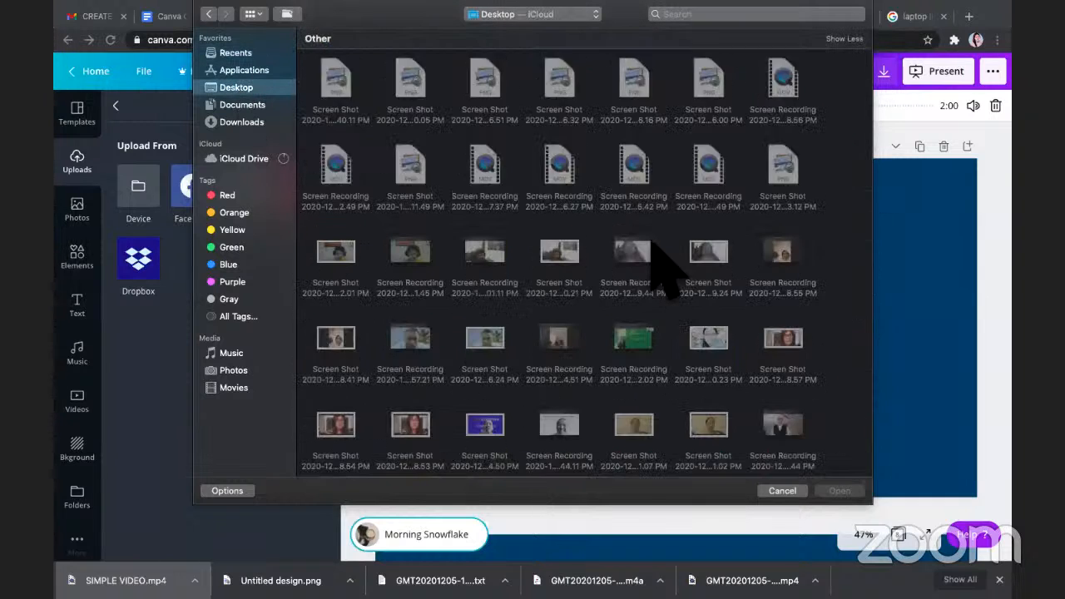
scroll(670, 275, down, 3)
scroll(653, 240, down, 5)
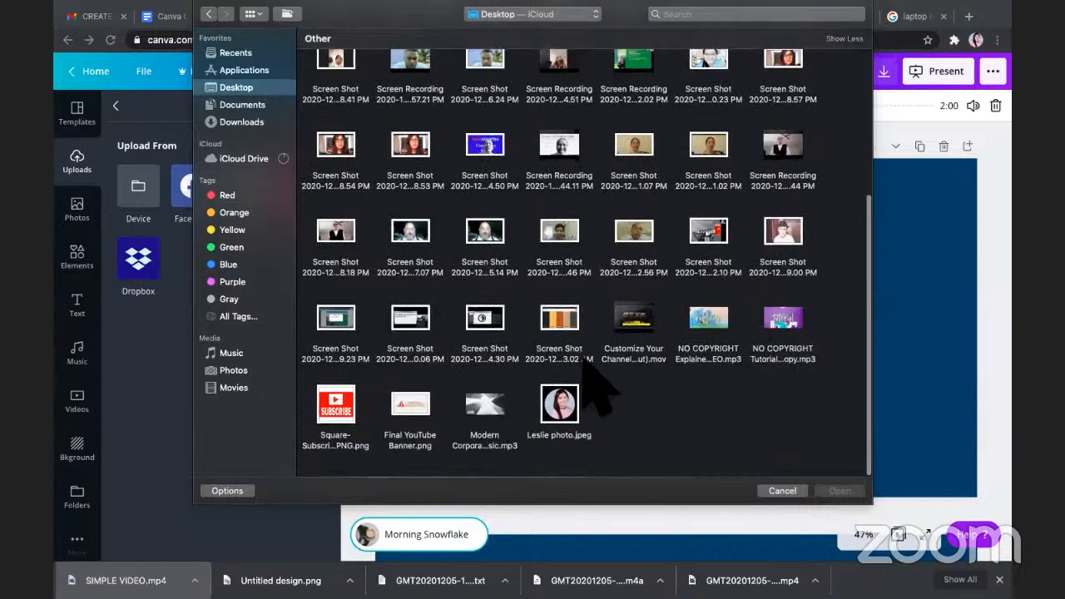
click(489, 414)
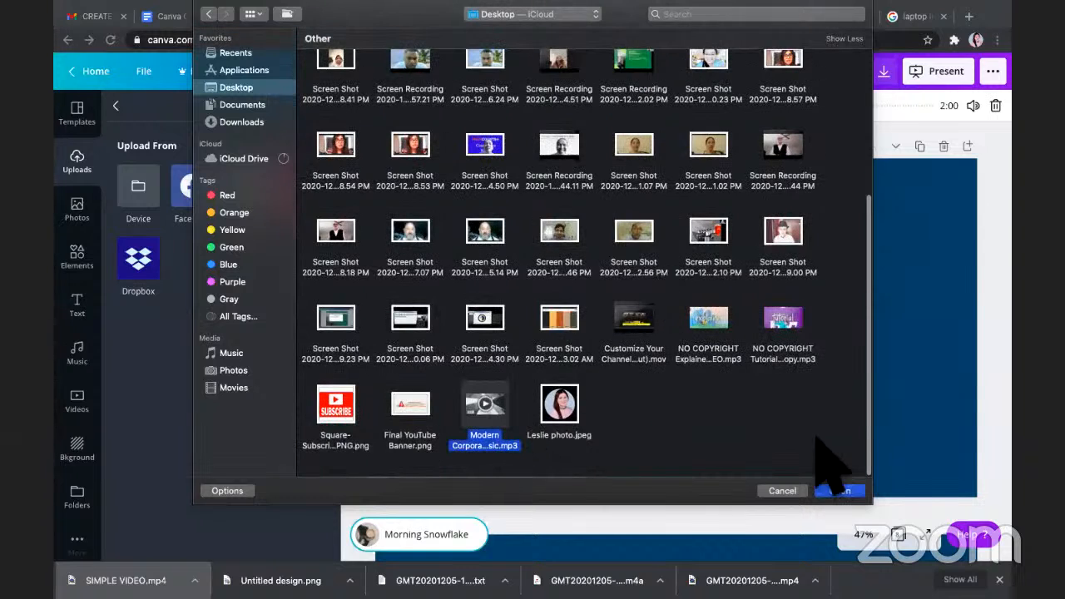
click(839, 491)
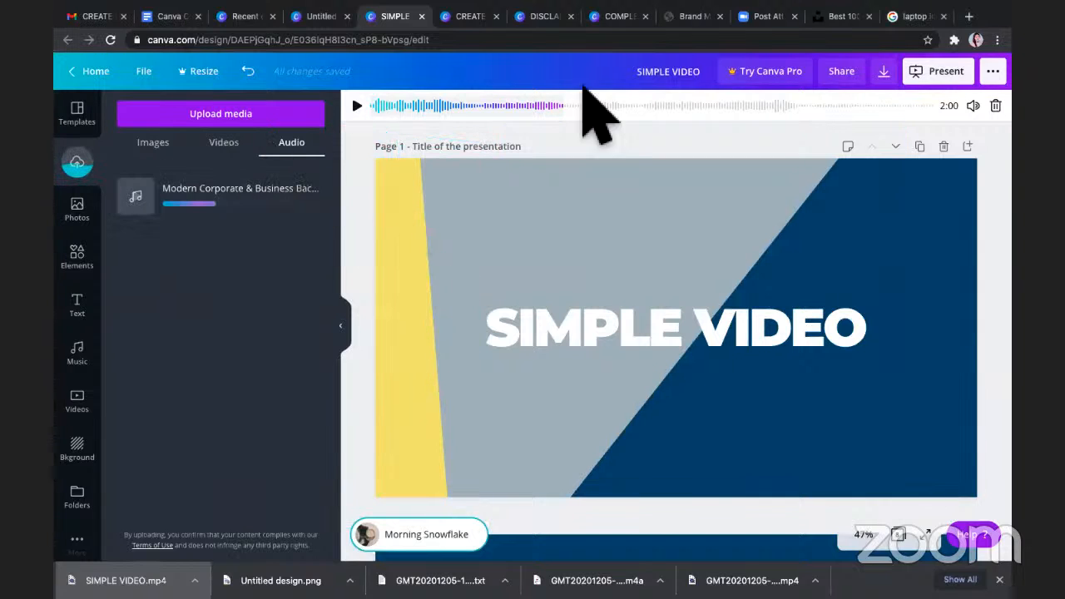
- Replace the Morning Snowflake track with the uploaded Modern Corporate & Business music and stop its preview
click(996, 106)
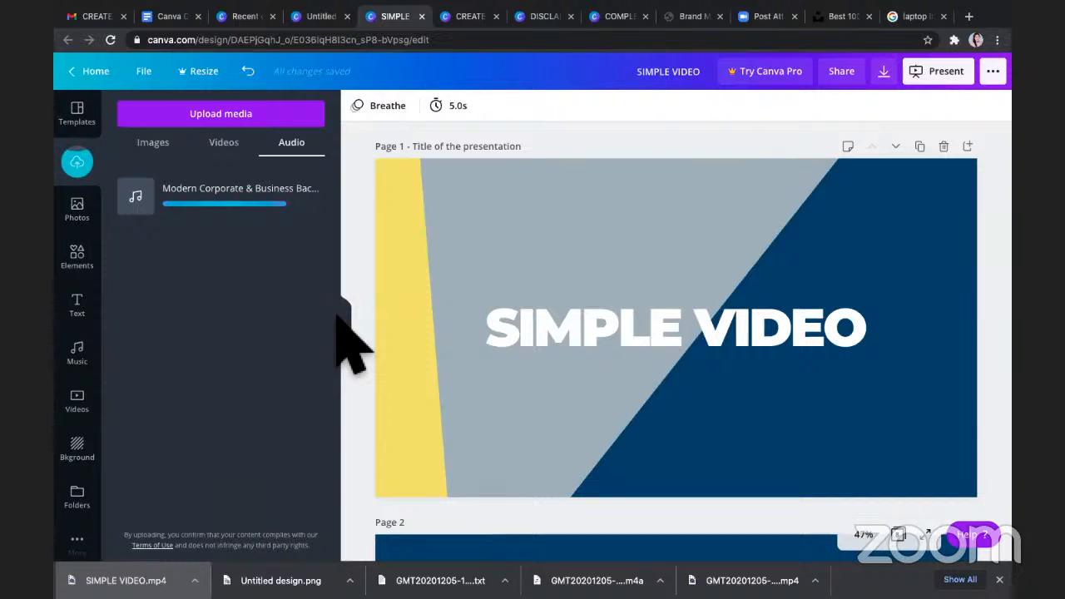
mouse_move(231, 218)
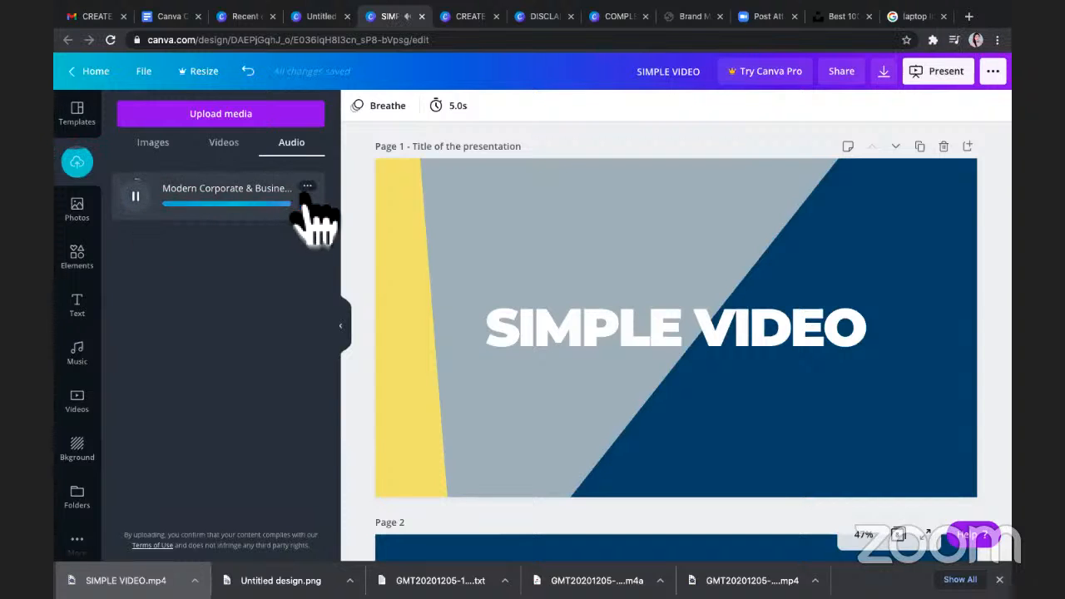
click(270, 201)
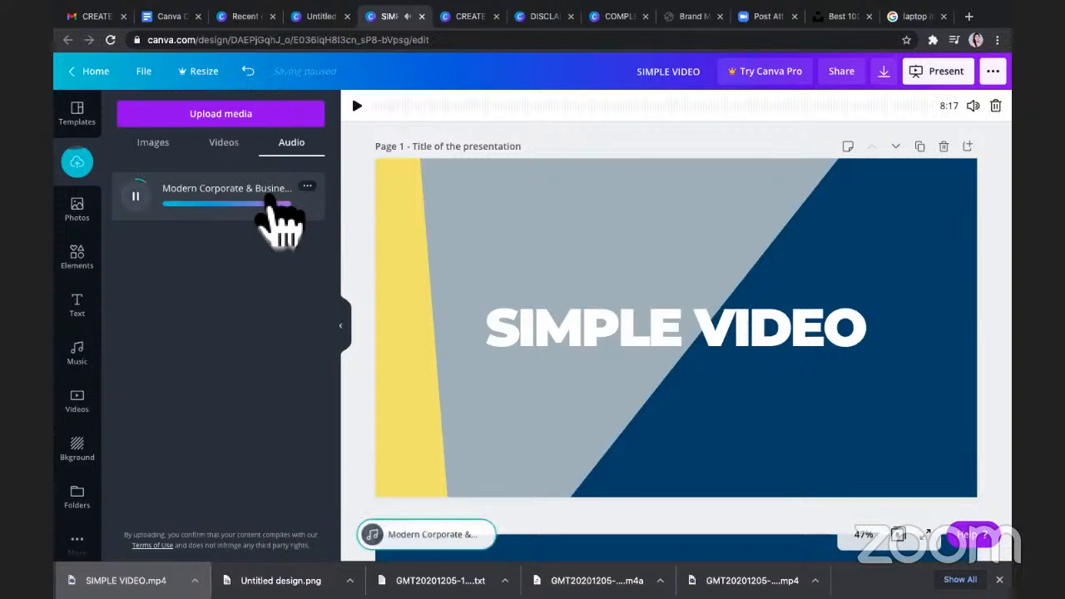
click(136, 197)
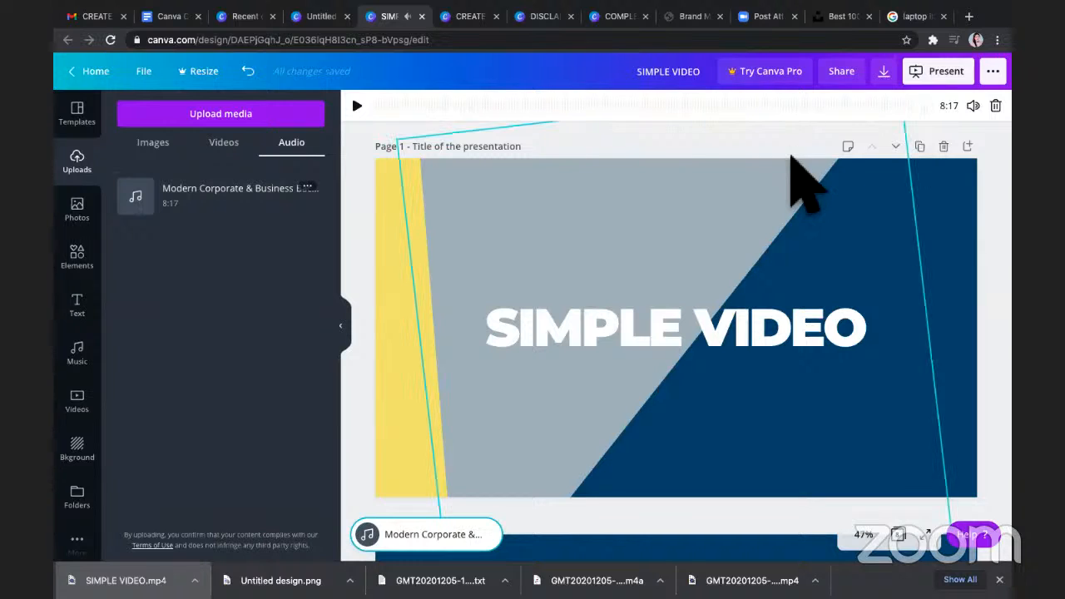
- Review the slides from the SIMPLE VIDEO title through the disclaimer to page 4, and select page 4's grey background
scroll(797, 176, down, 2)
scroll(795, 171, up, 2)
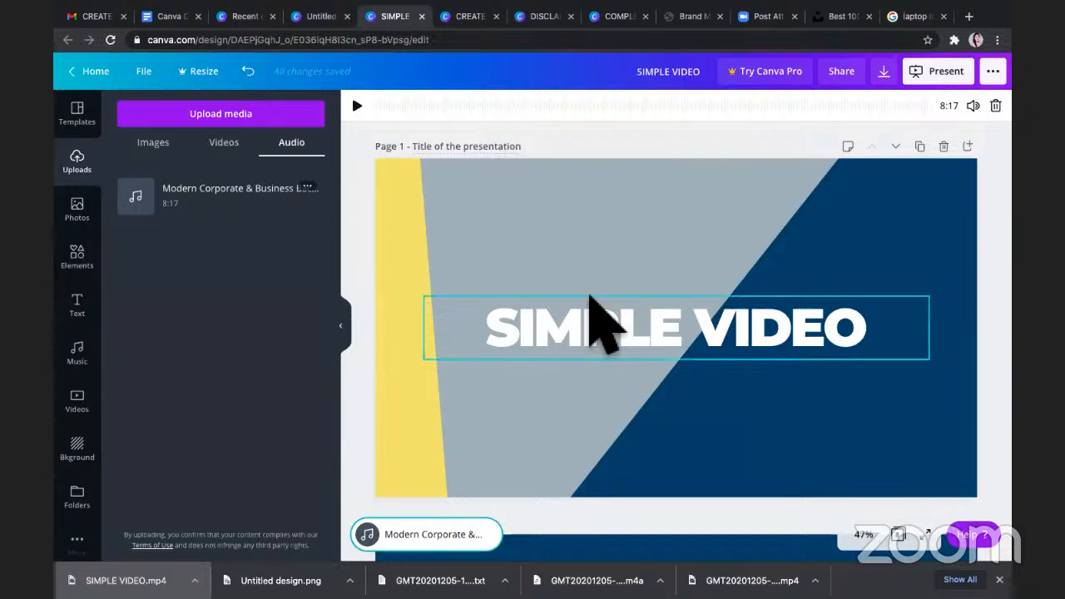
scroll(602, 322, down, 2)
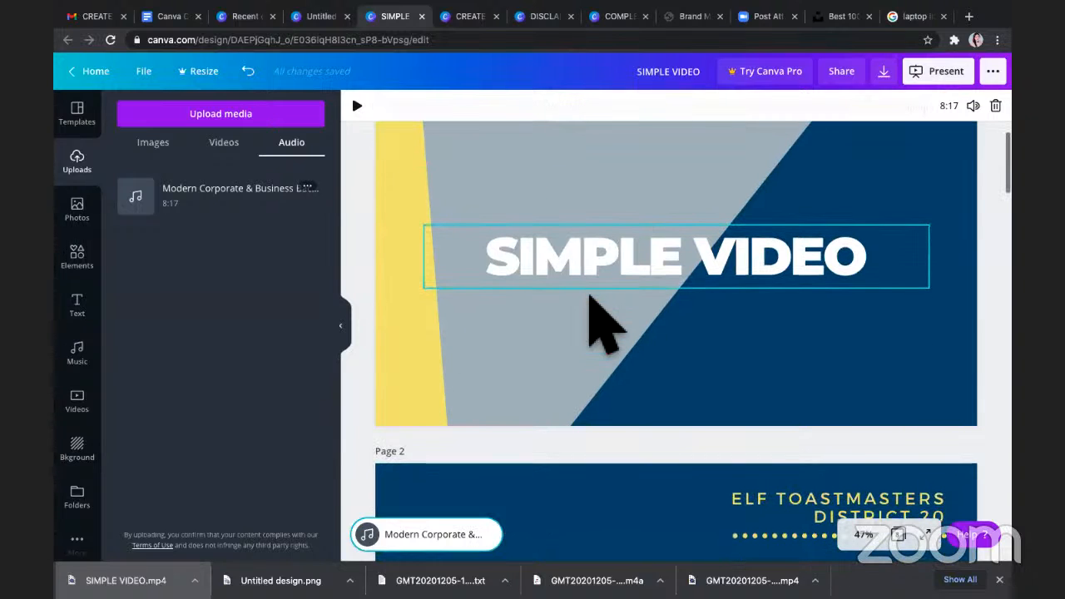
scroll(591, 296, down, 2)
scroll(624, 478, down, 6)
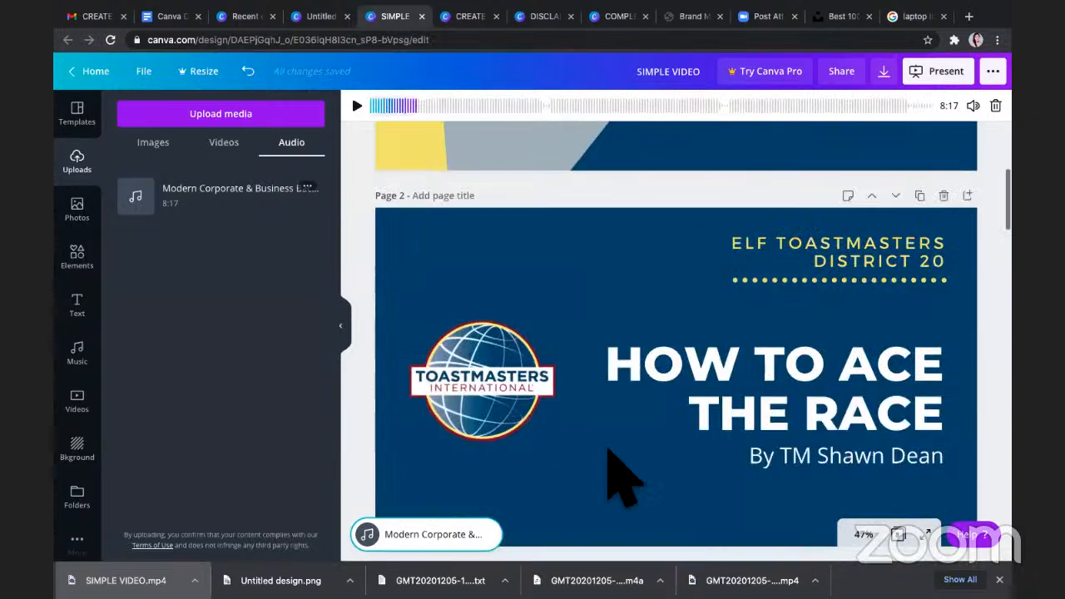
scroll(625, 478, down, 1)
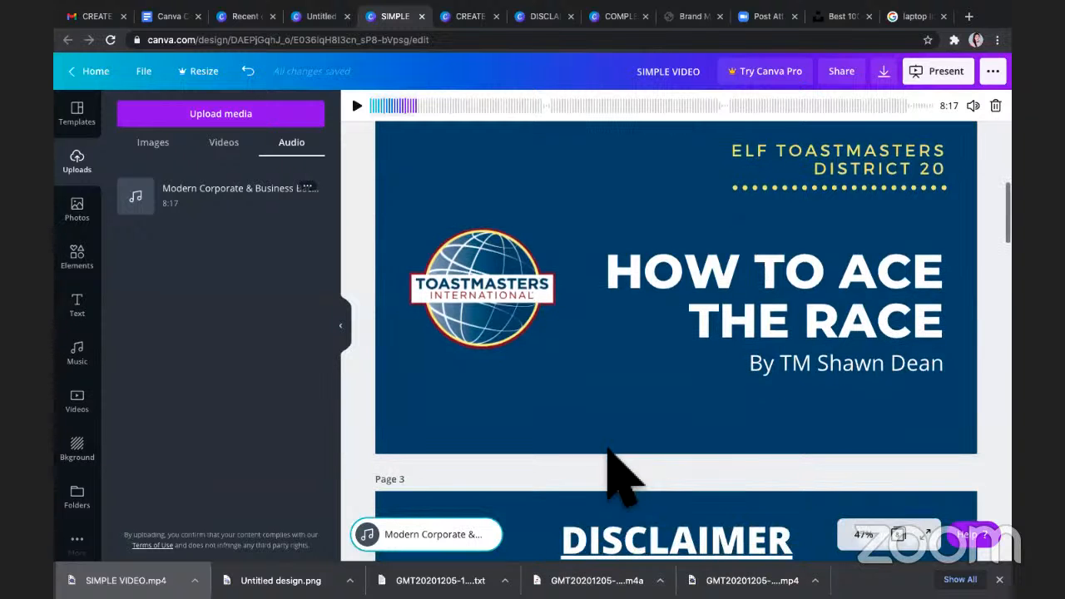
scroll(624, 478, down, 6)
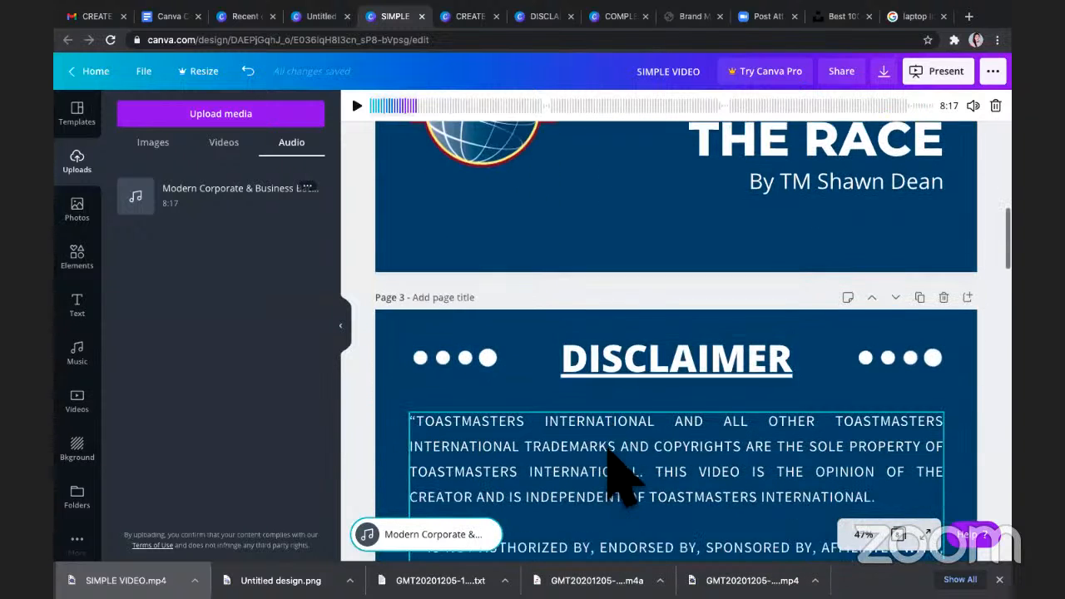
scroll(624, 478, down, 4)
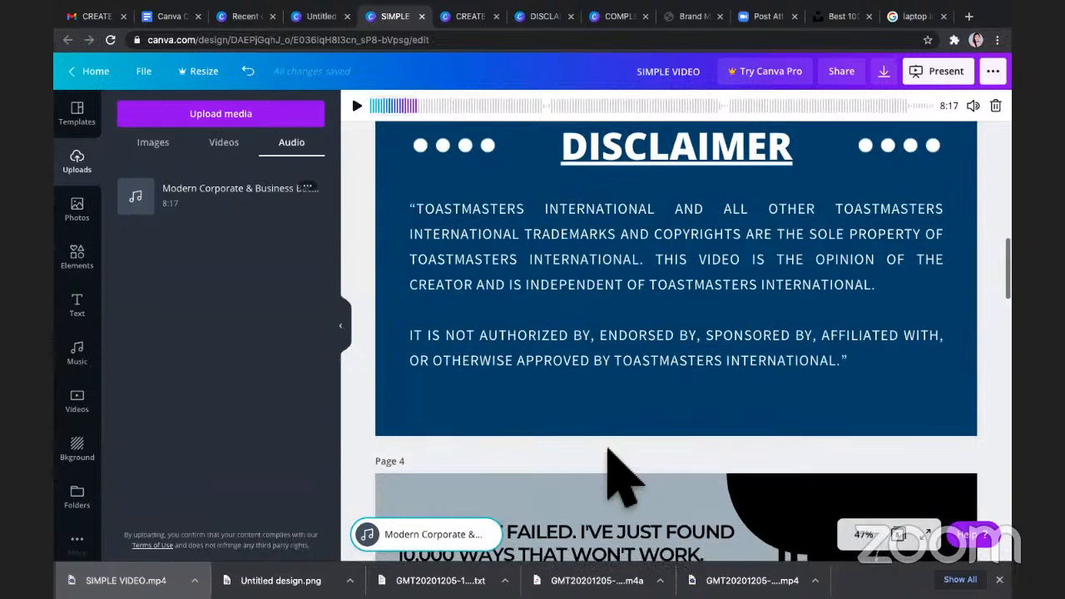
scroll(608, 450, down, 7)
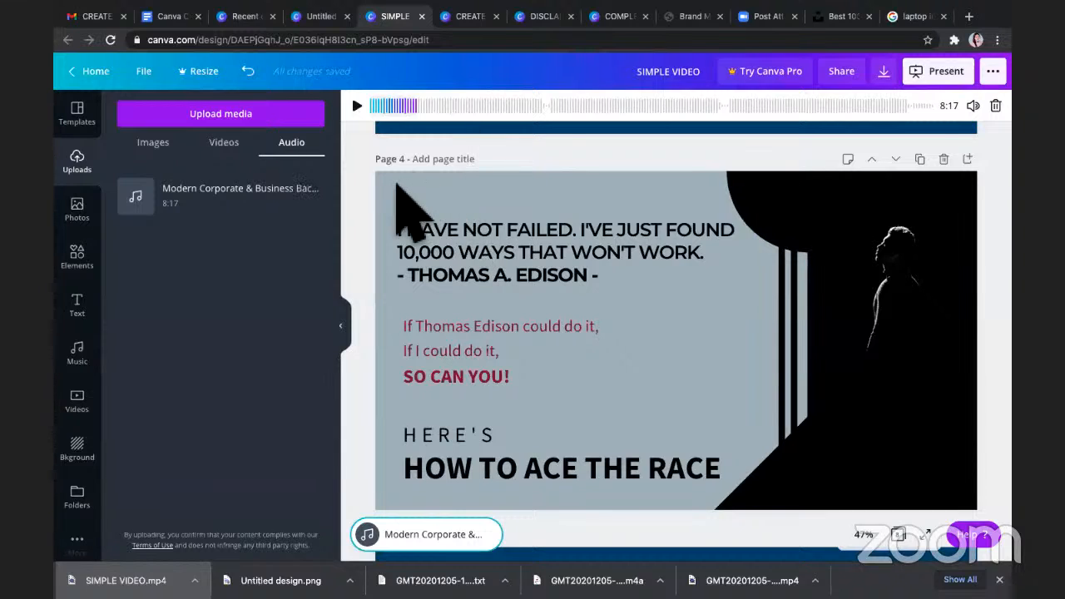
click(397, 186)
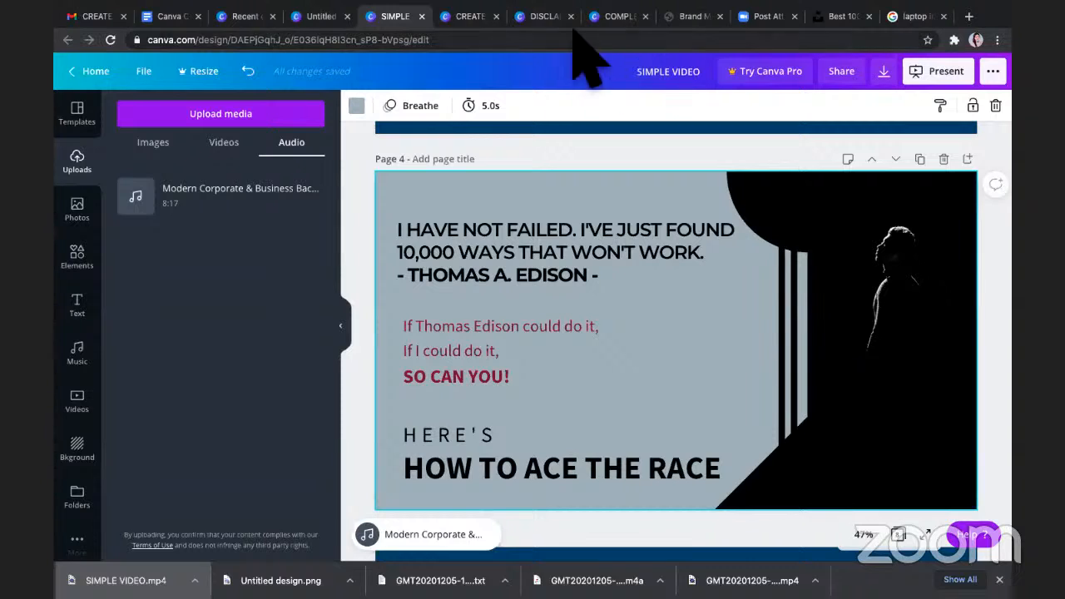
- Switch to the COMPLEX VIDEO design and select the blue gradient background of its disclaimer page
click(617, 18)
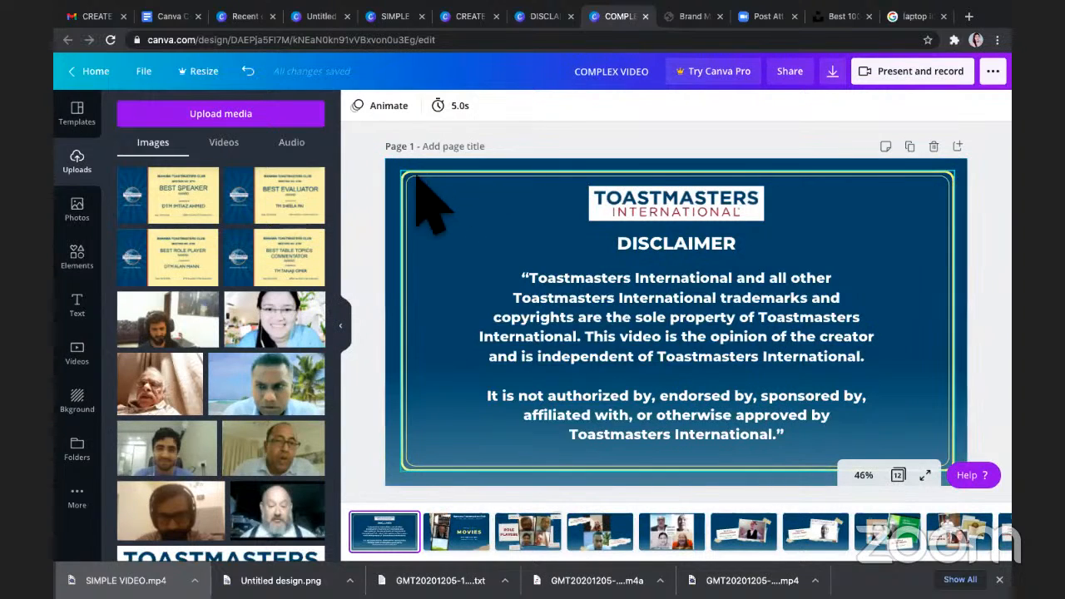
click(391, 168)
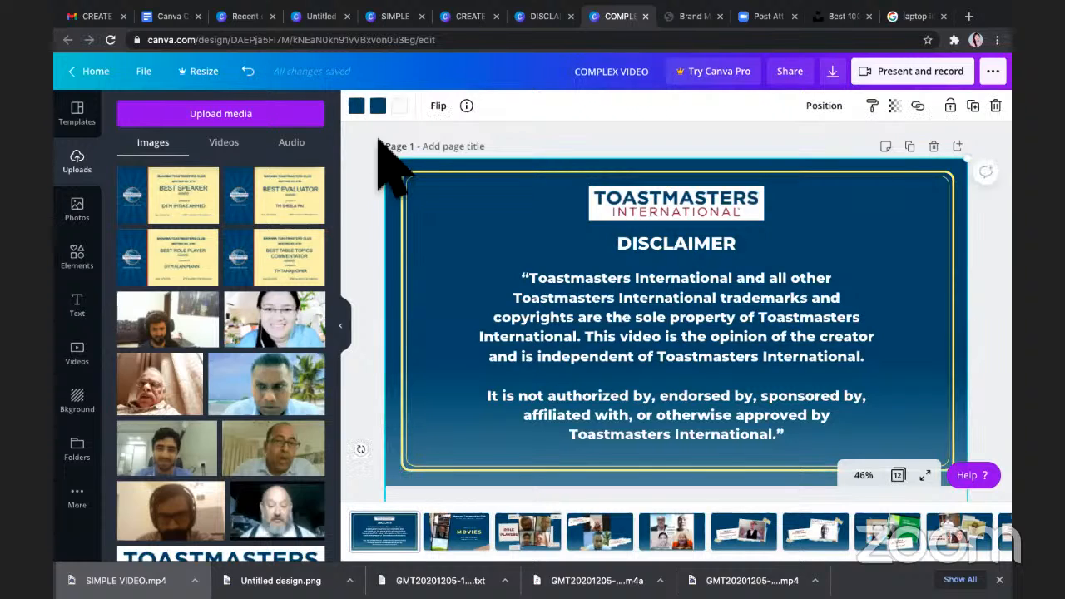
- Go to the Recent designs page and bring up the available types for a new design
click(314, 16)
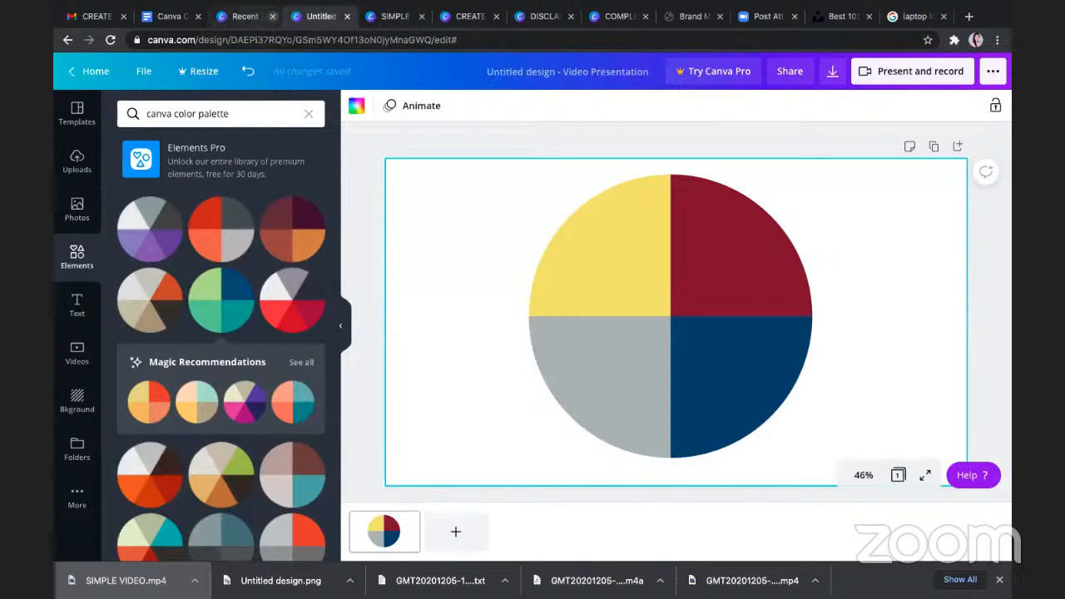
click(245, 16)
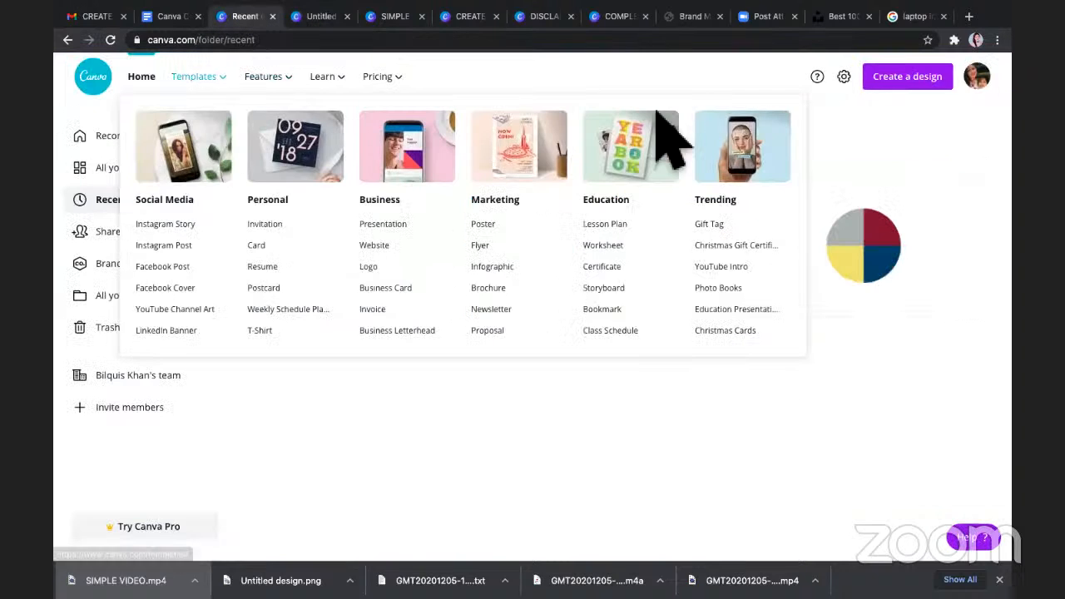
click(882, 84)
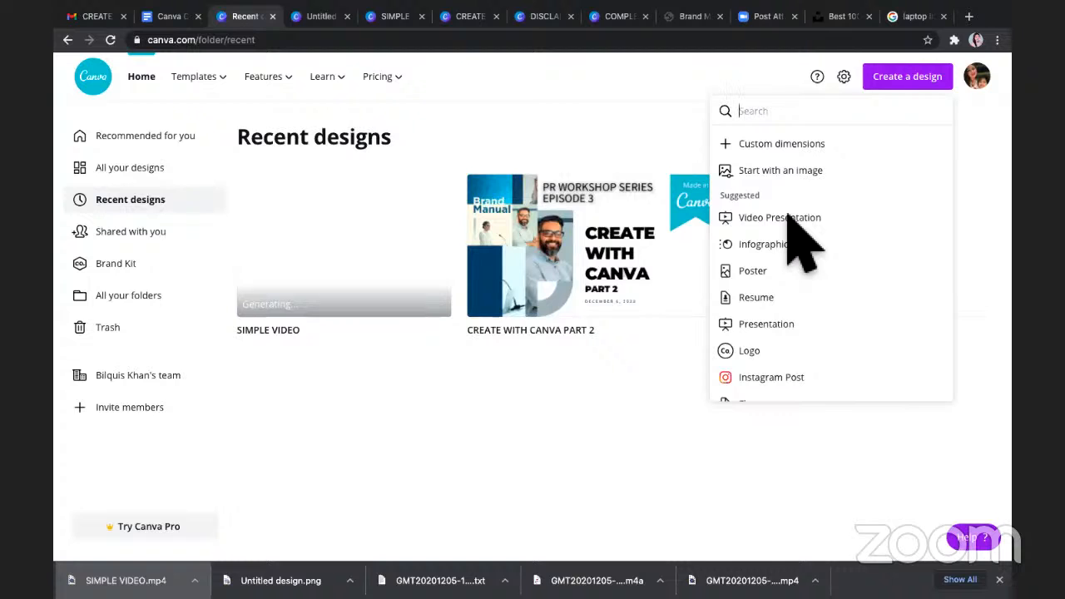
- View the portrait DISCLAIMER design and return to the COMPLEX VIDEO design
click(536, 17)
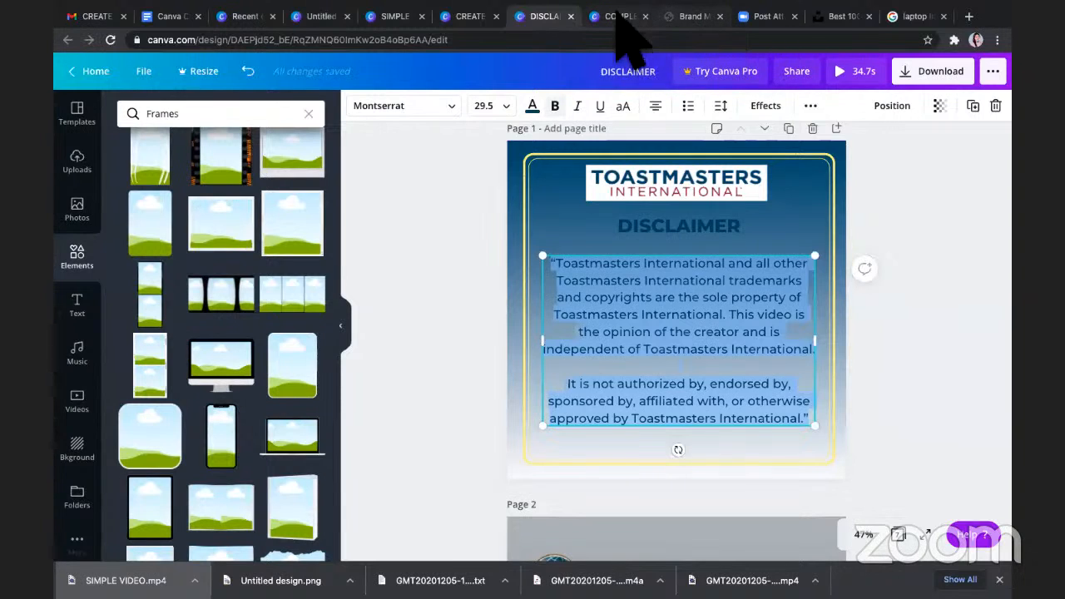
click(622, 19)
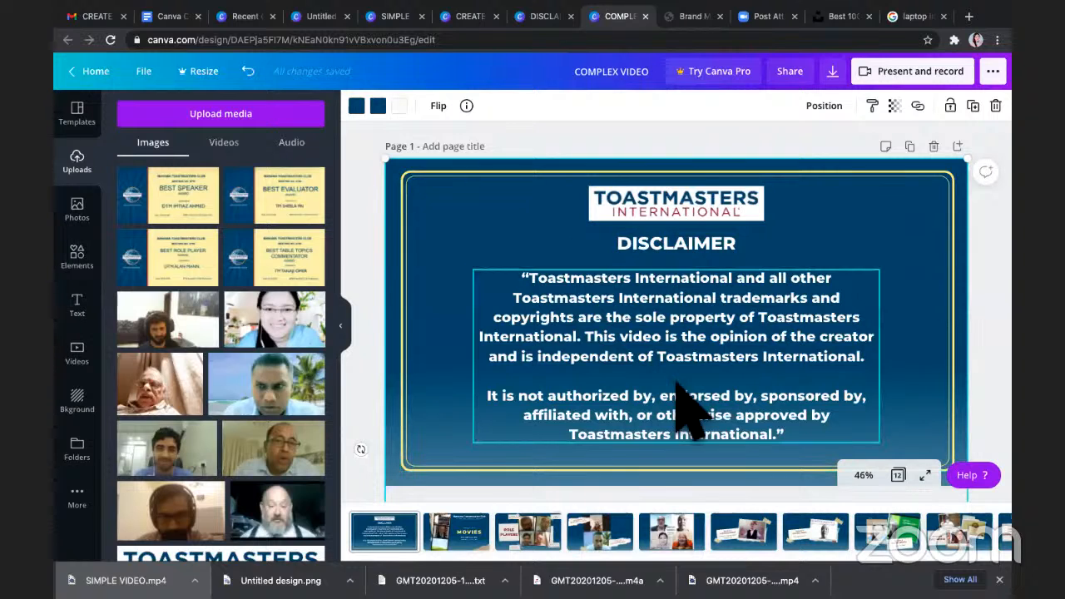
- Look over the full disclaimer page, clear its selection, and go to page 2
scroll(684, 377, down, 5)
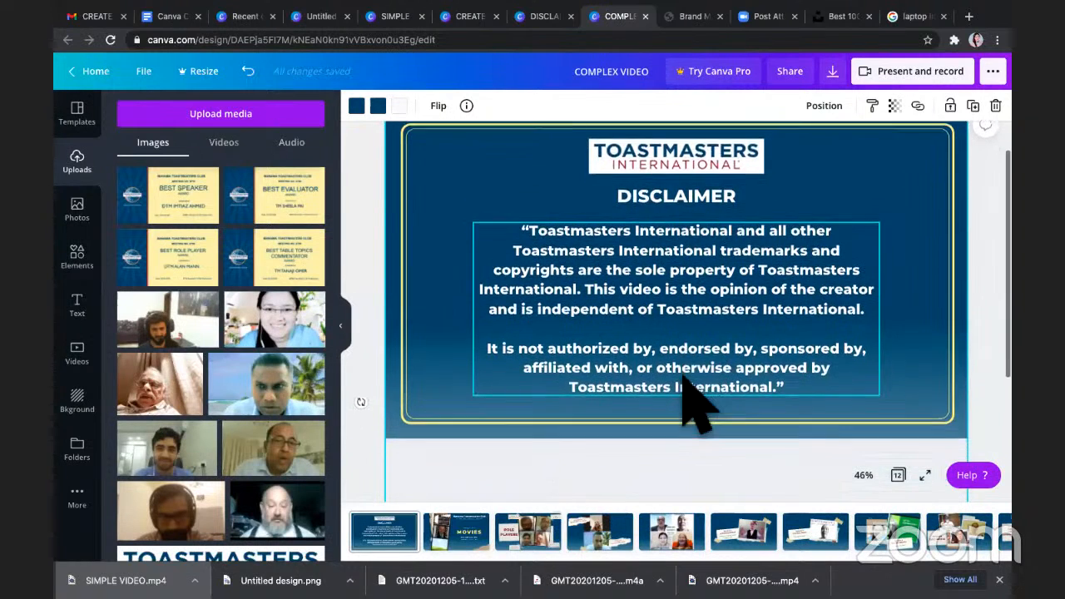
scroll(684, 376, down, 1)
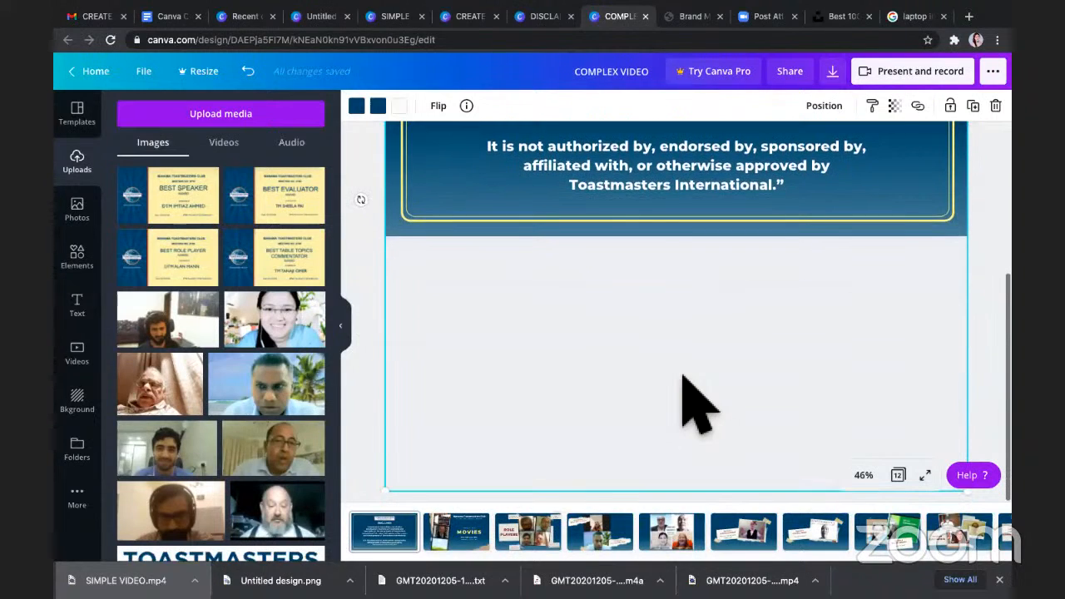
click(582, 412)
scroll(599, 414, up, 6)
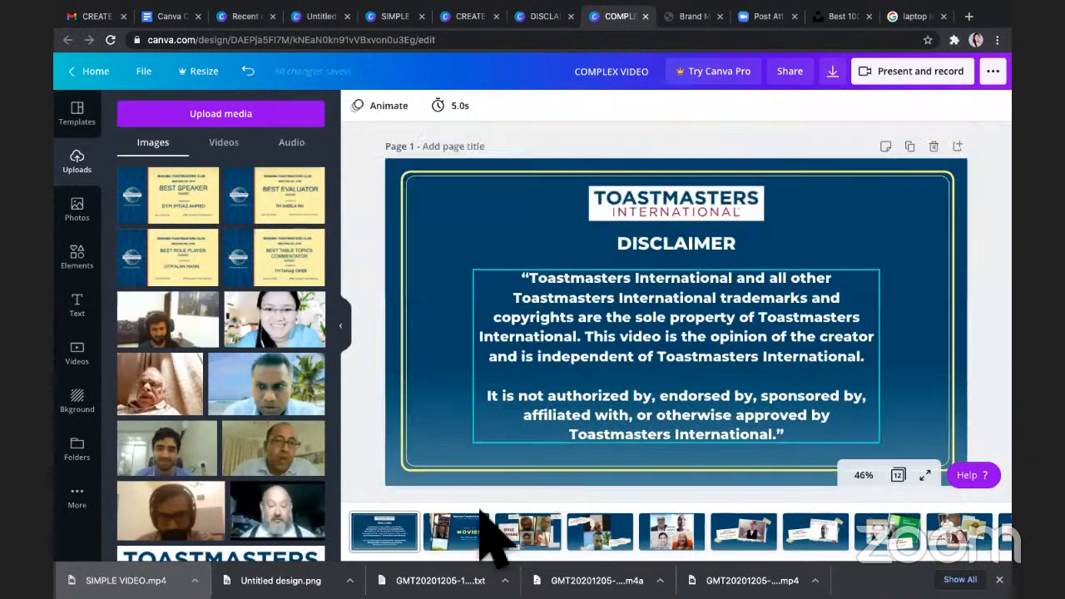
click(462, 536)
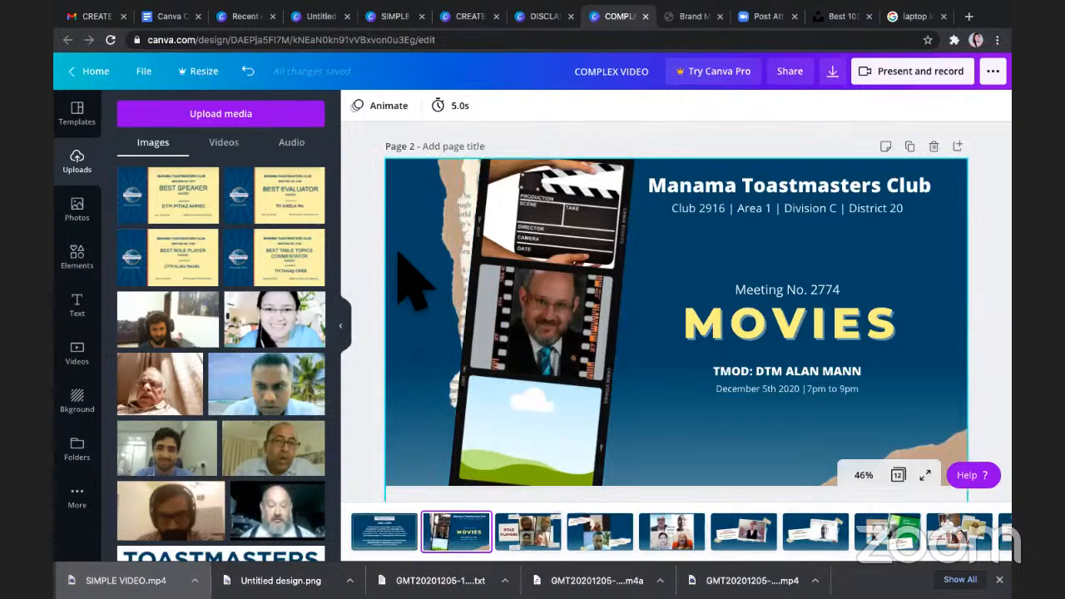
- Leave the Green and Cream Mom Birthday Video Presentation template pages and view the recently used and suggested templates
click(81, 124)
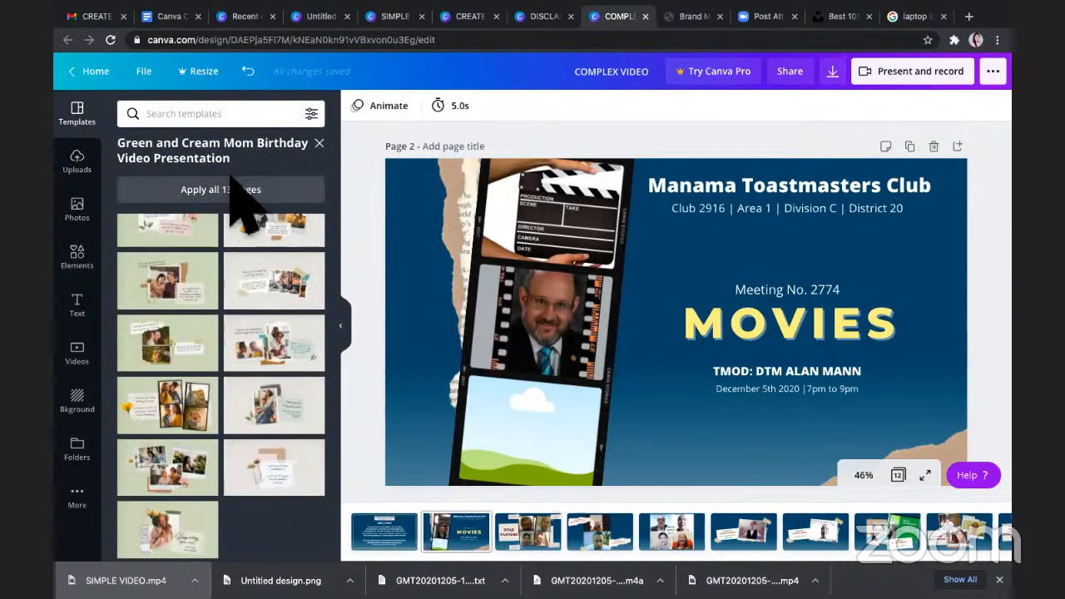
click(319, 144)
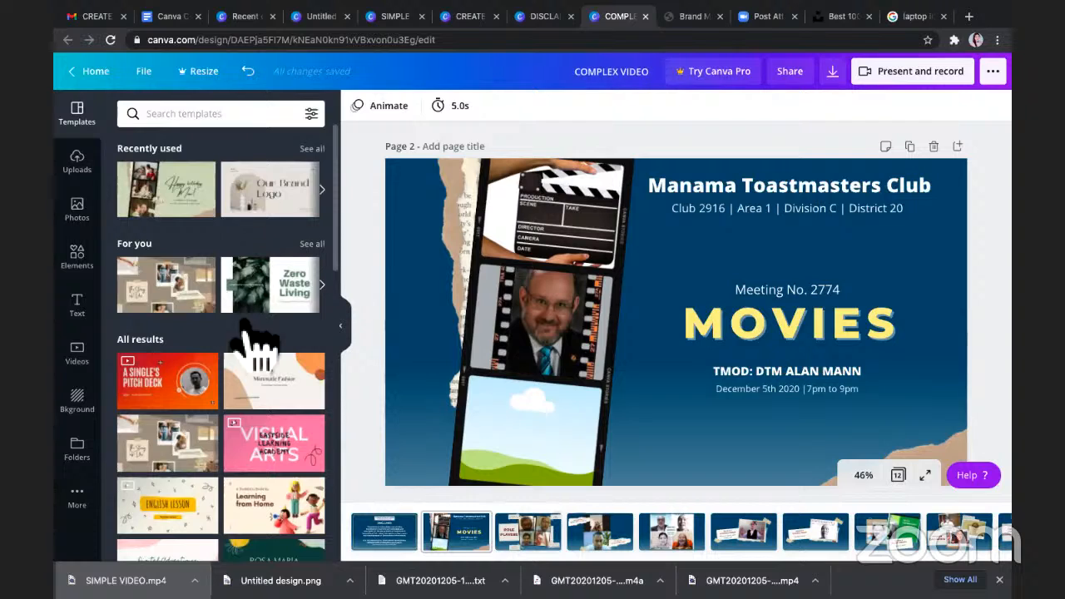
scroll(260, 457, up, 1)
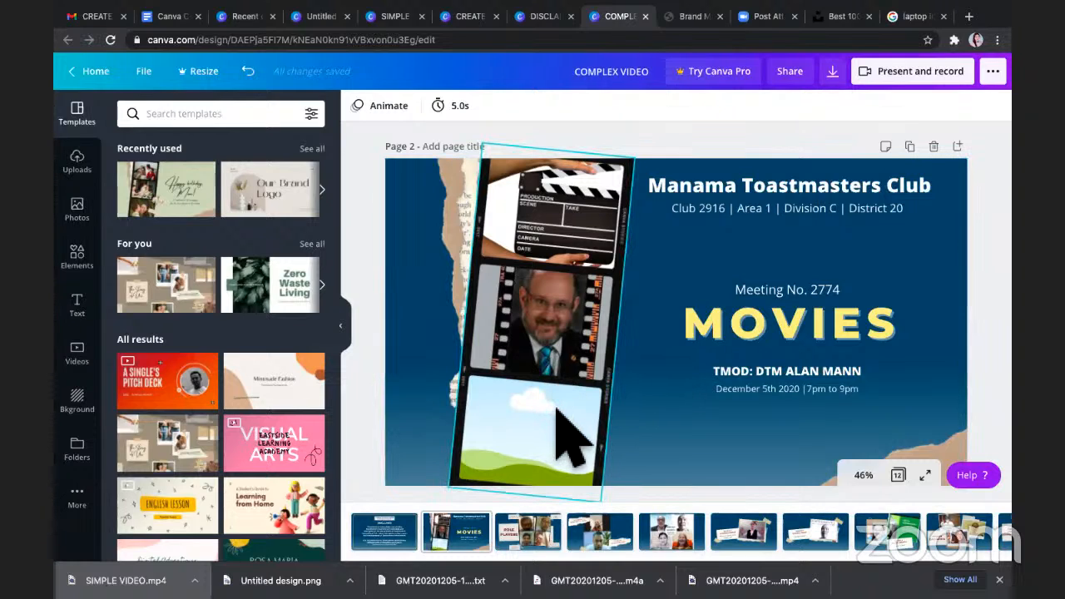
- Select the empty lowest frame of page 2's film strip and search the stock photos for "movie"
click(544, 244)
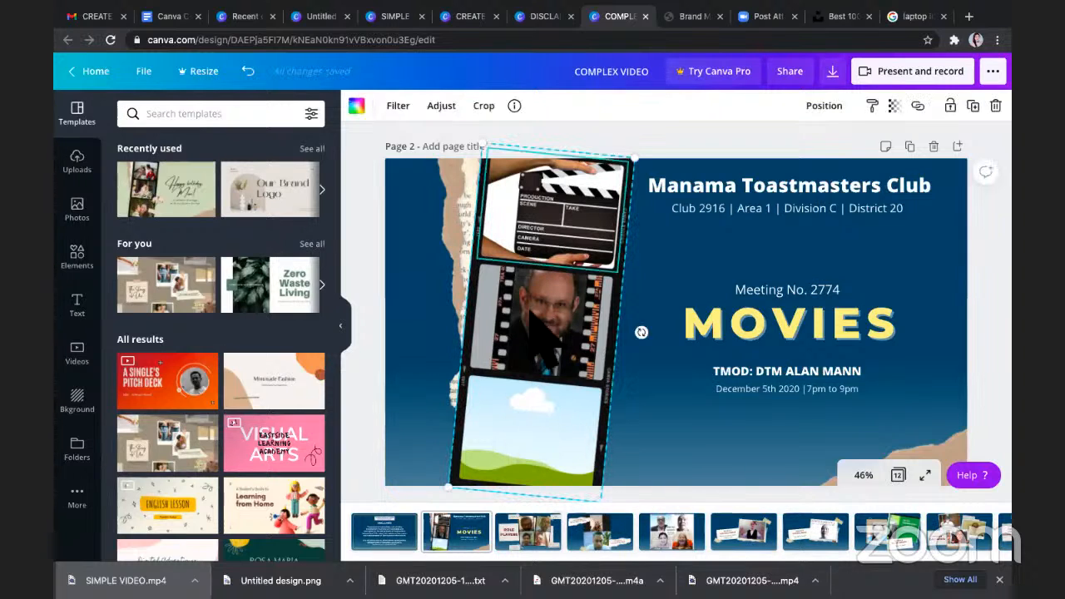
click(513, 423)
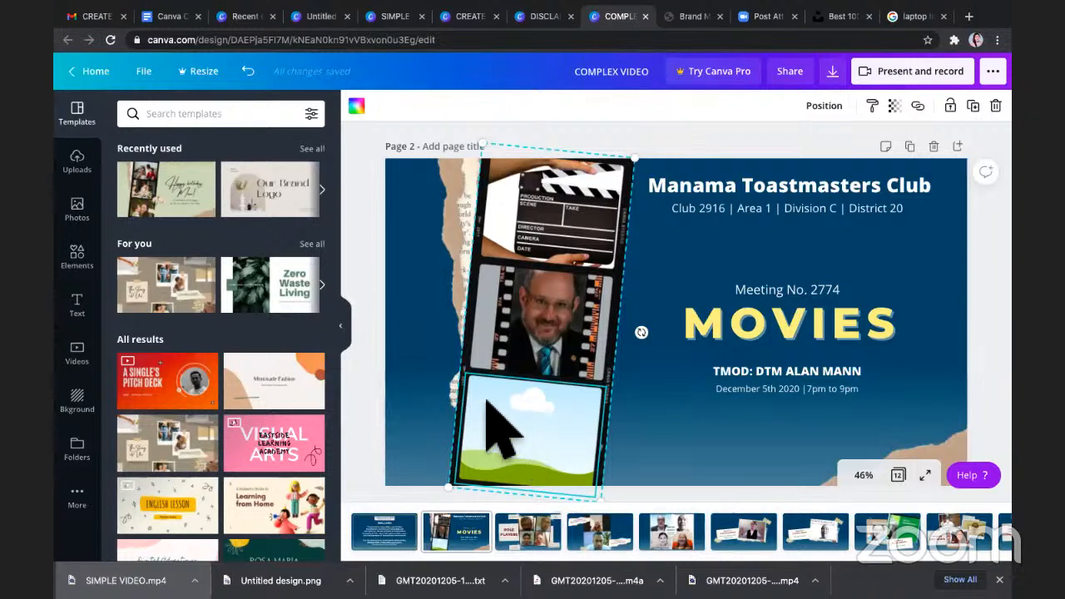
click(76, 208)
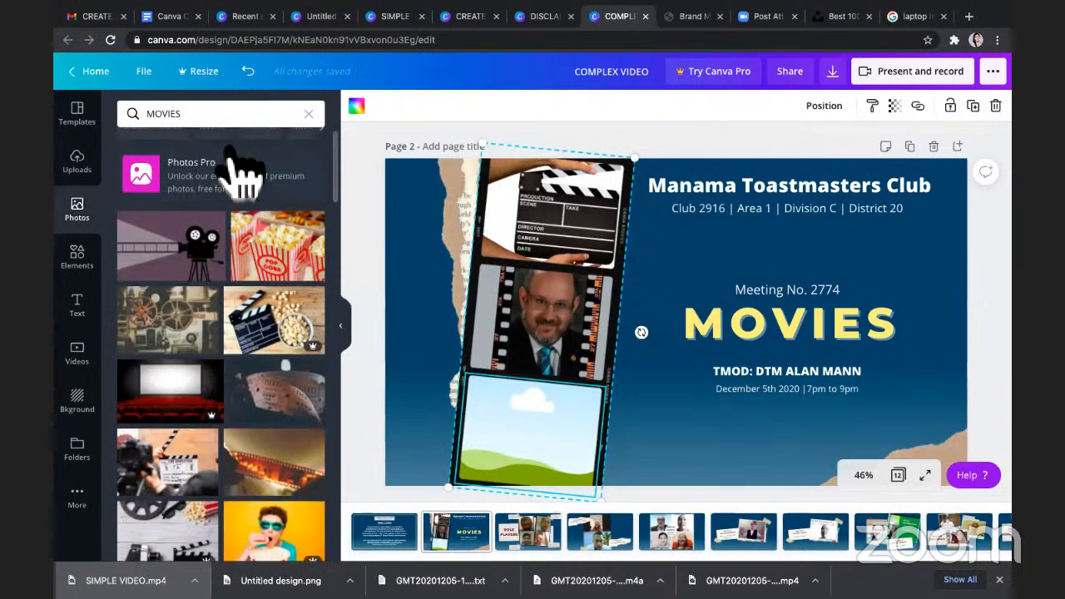
click(239, 115)
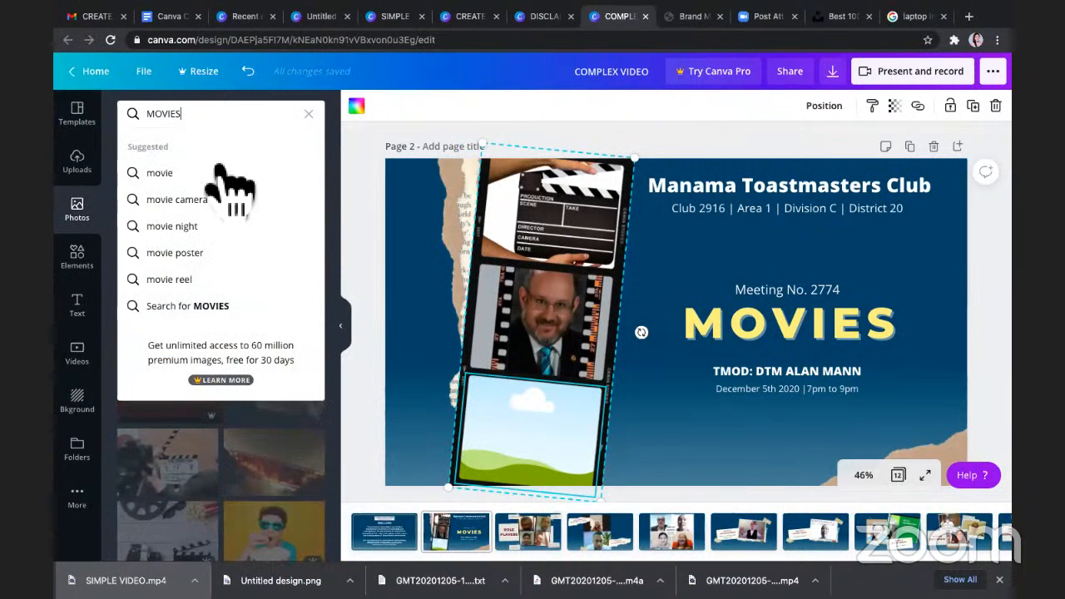
click(243, 177)
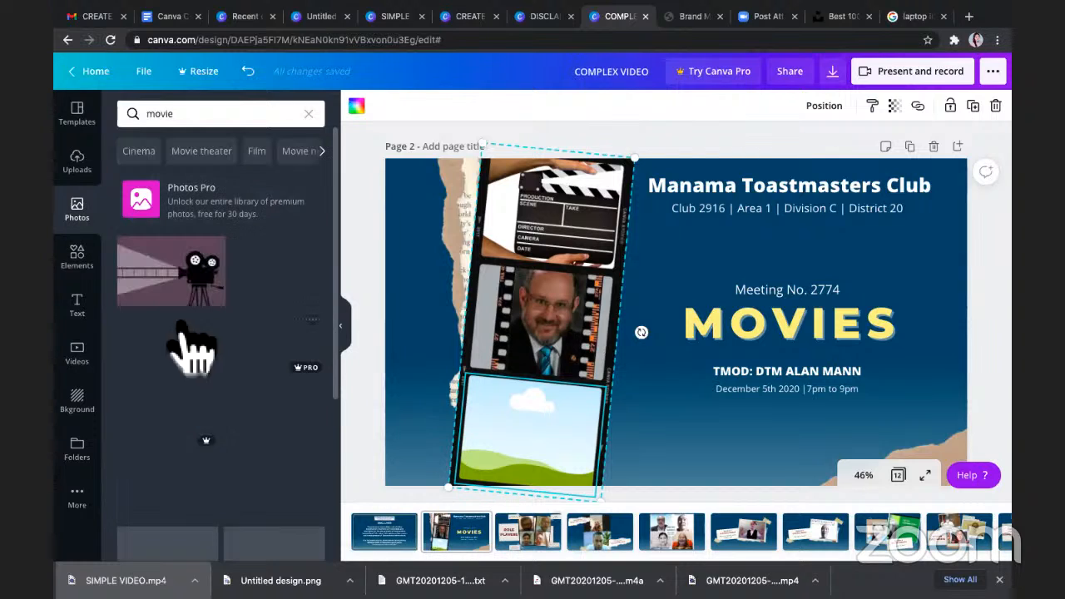
scroll(266, 474, down, 1)
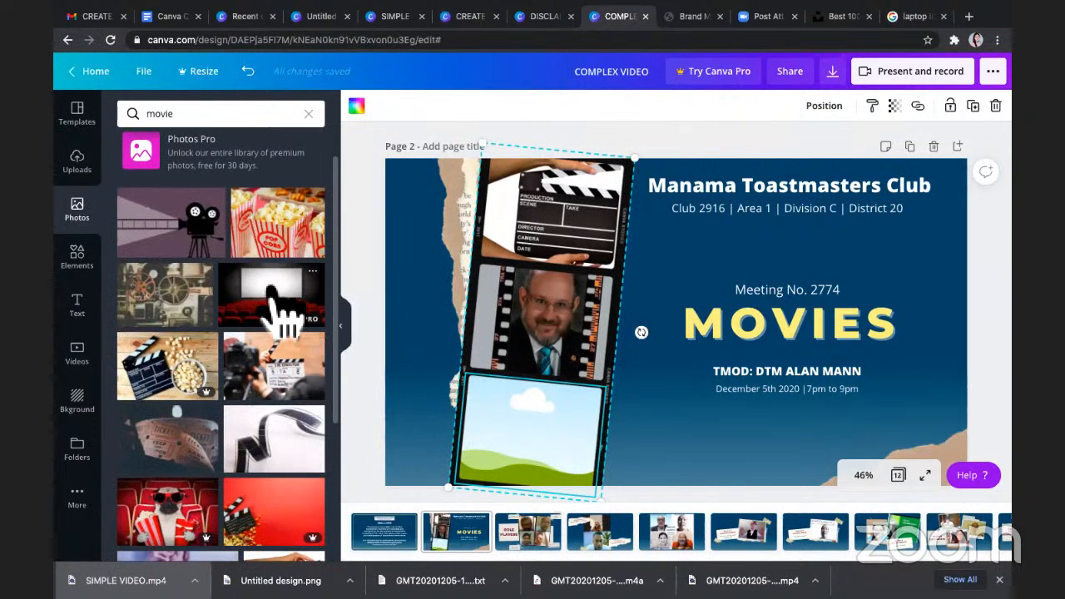
- Add the cinema photo with red seats to page 2 and delete it again
click(278, 308)
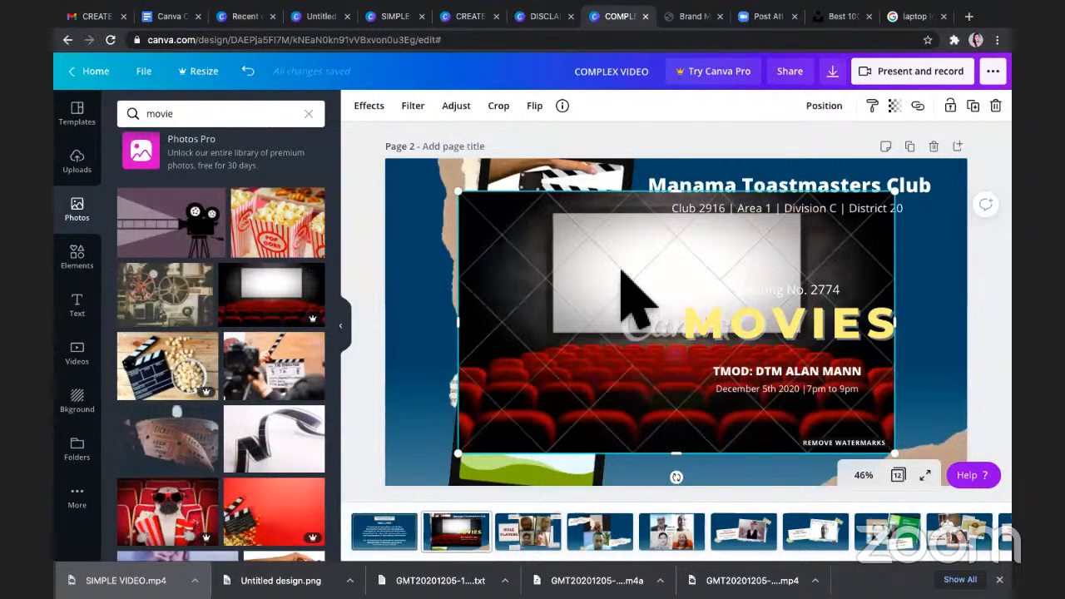
key(Delete)
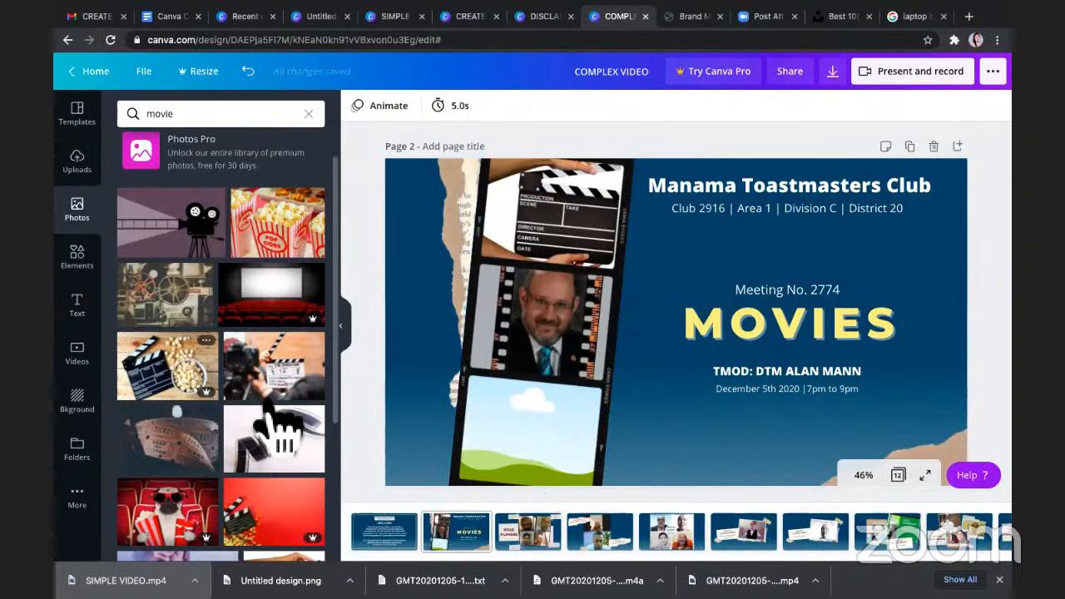
- Place the ticket roll photo in the empty lowest frame of page 2's film strip
scroll(200, 458, down, 1)
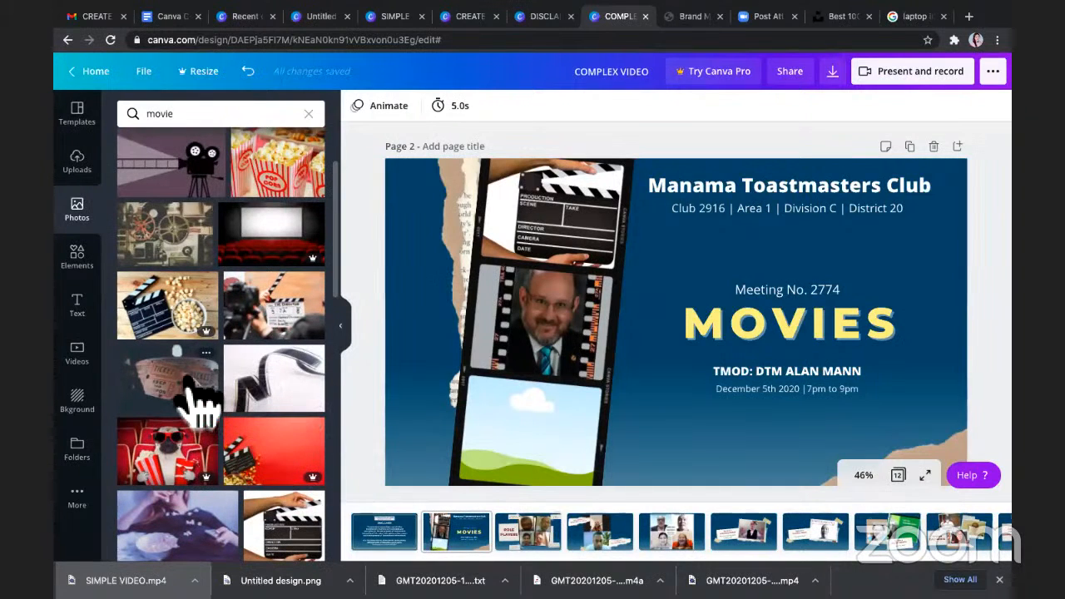
drag(195, 399, 654, 420)
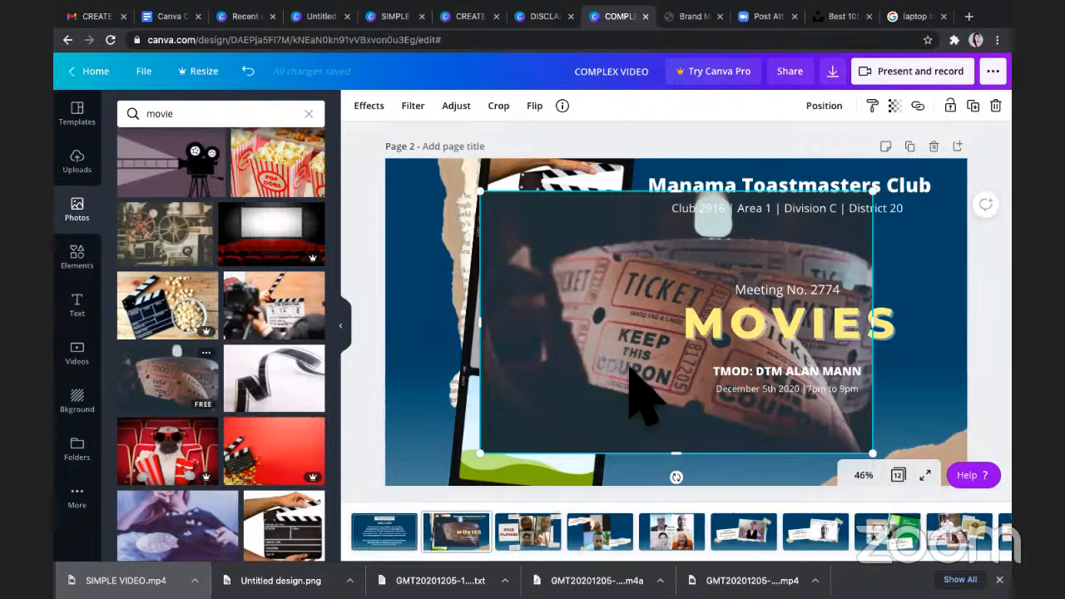
drag(630, 370, 499, 440)
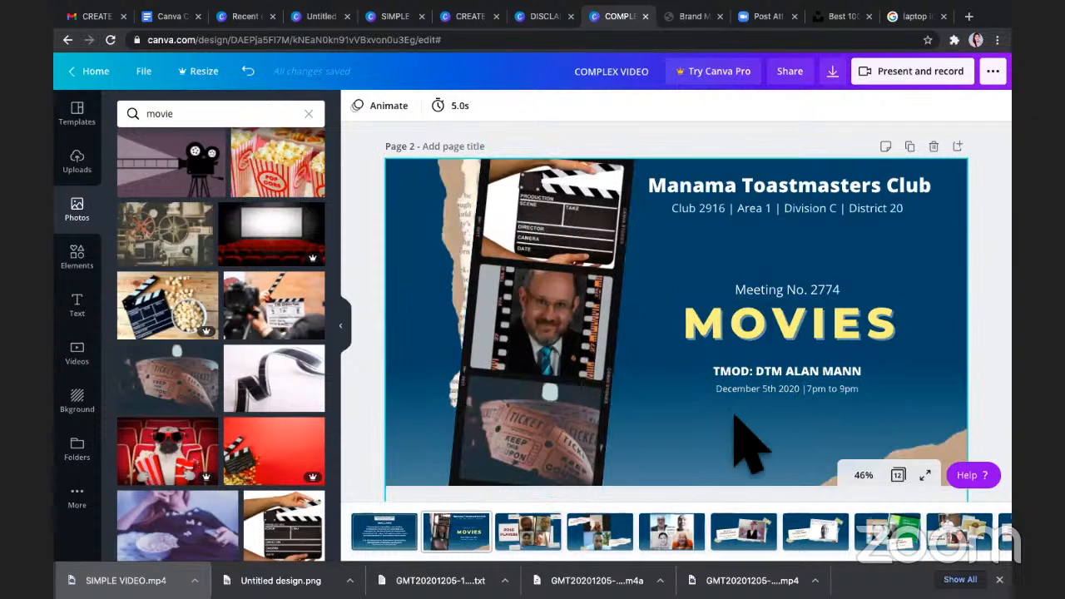
- Go to page 3 and clear the Shapes search to browse the element categories, including Frames and Stickers
click(524, 532)
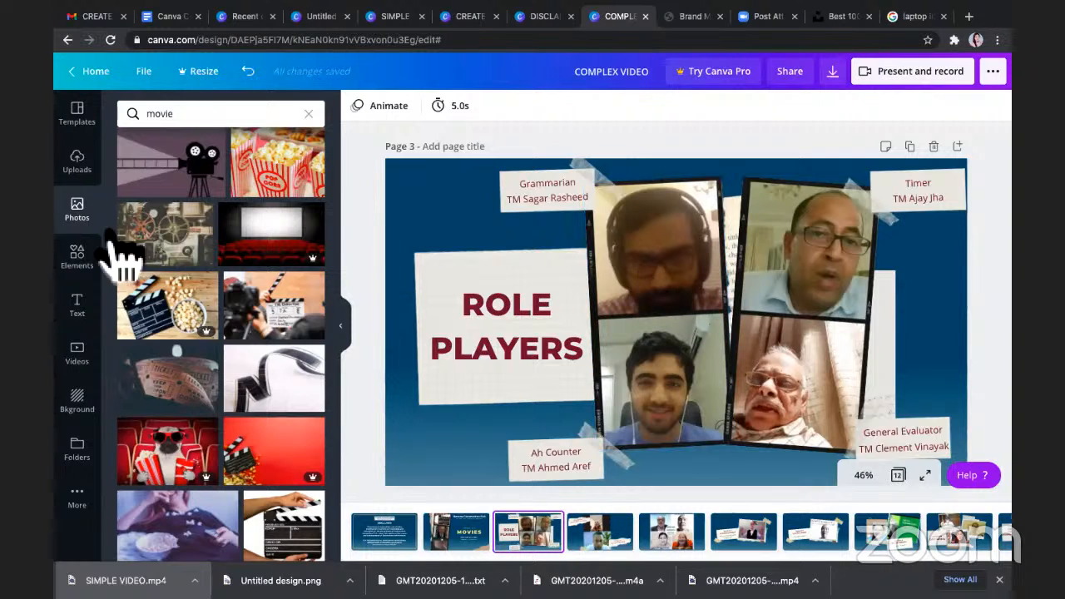
click(80, 268)
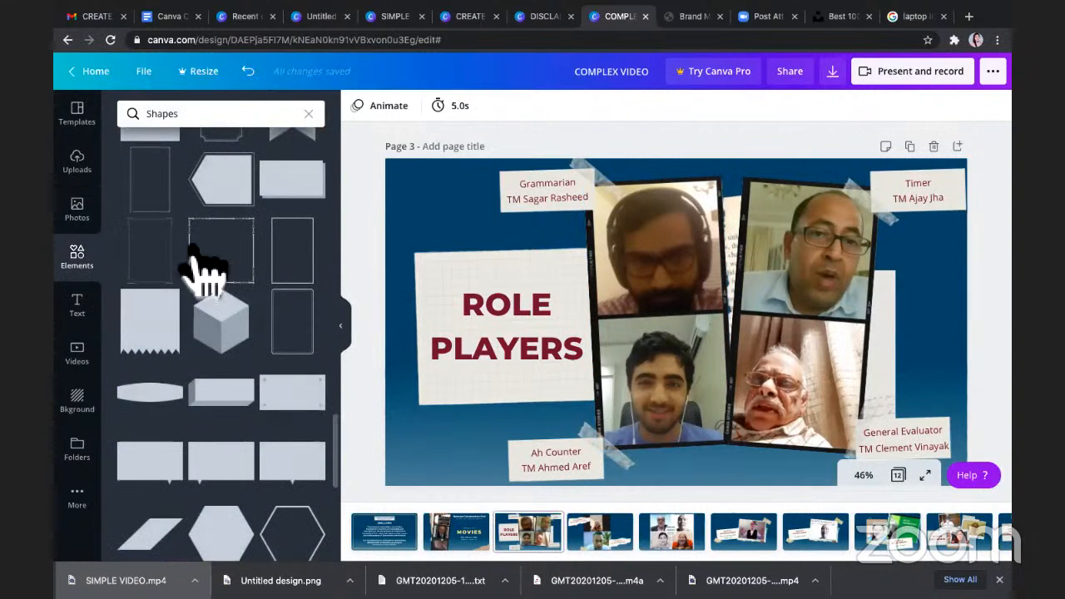
click(313, 114)
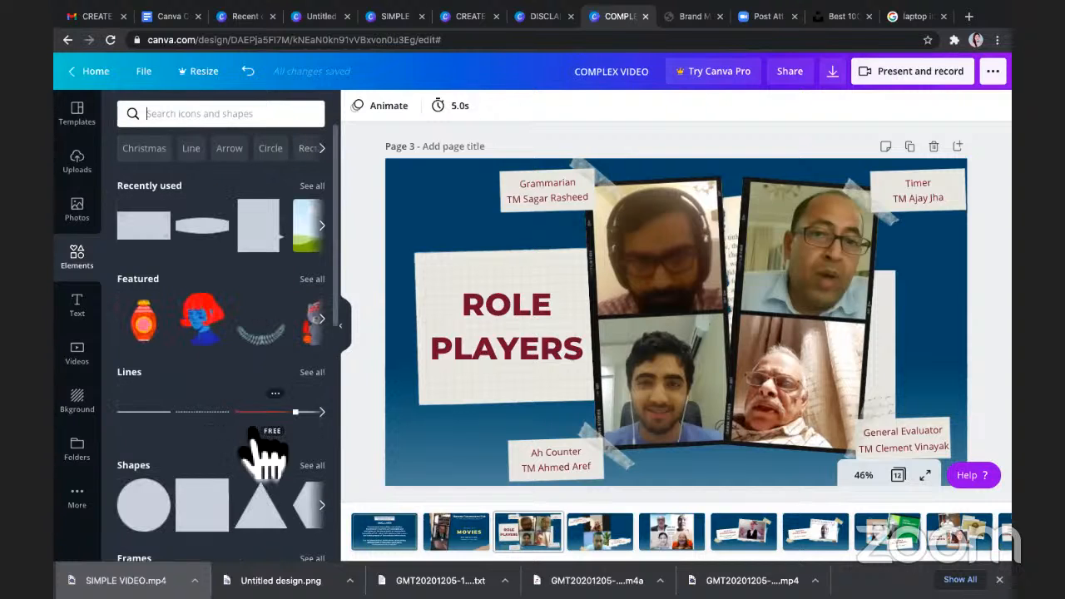
scroll(258, 449, down, 3)
scroll(249, 420, down, 1)
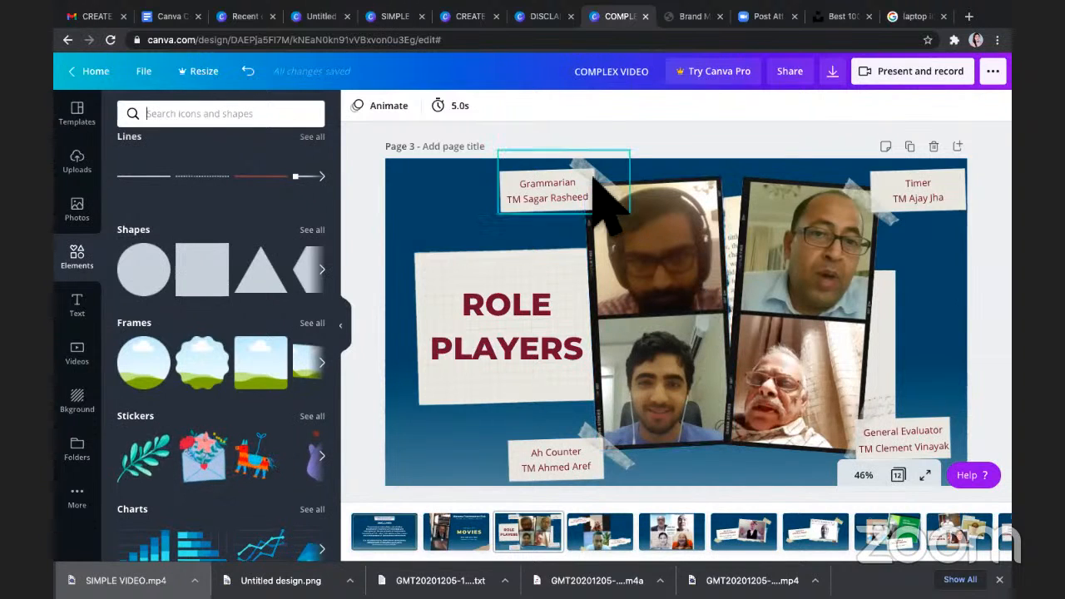
- Examine the taped name labels and tape pieces around the ROLE PLAYERS photos on page 3
click(600, 174)
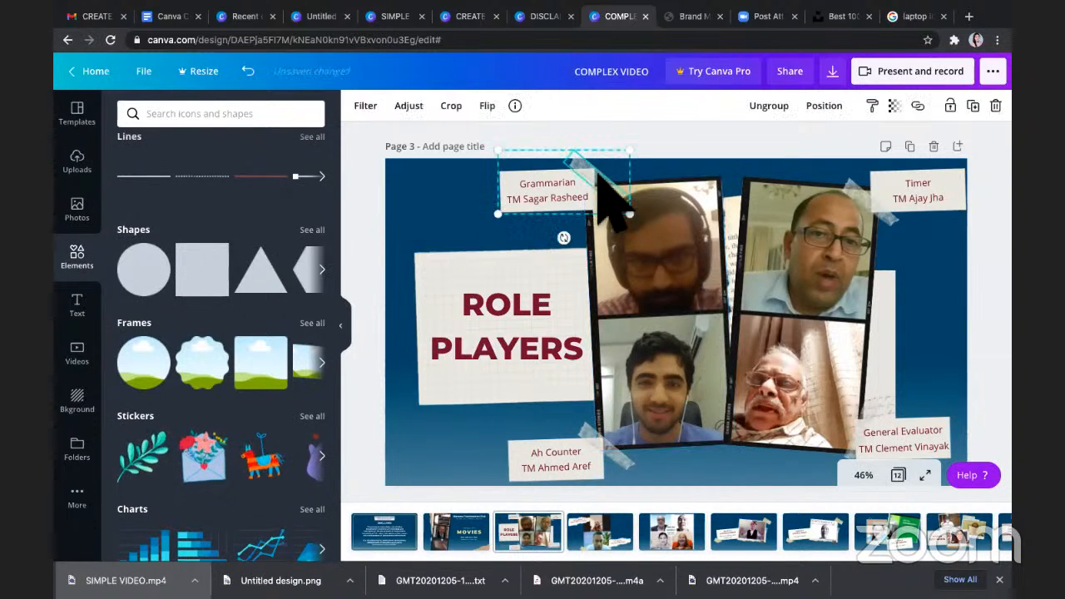
click(868, 193)
click(888, 183)
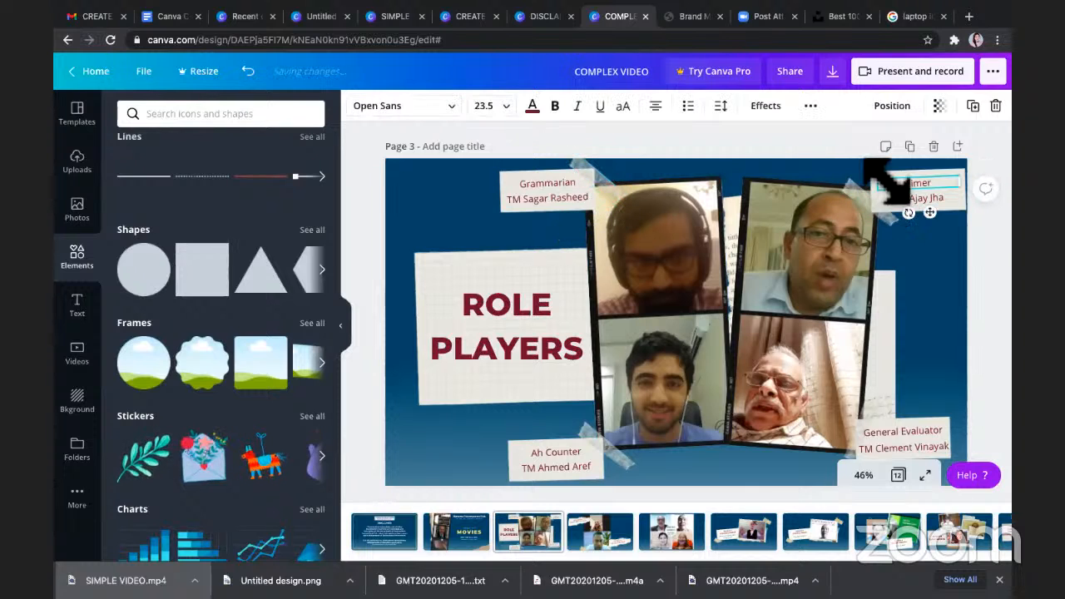
click(861, 426)
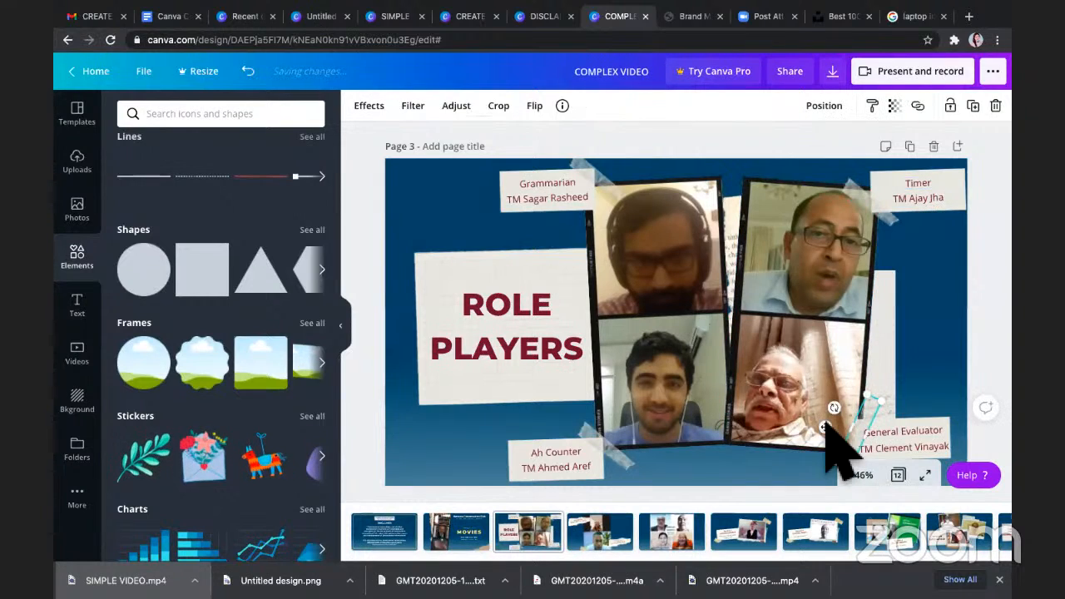
click(545, 457)
click(511, 453)
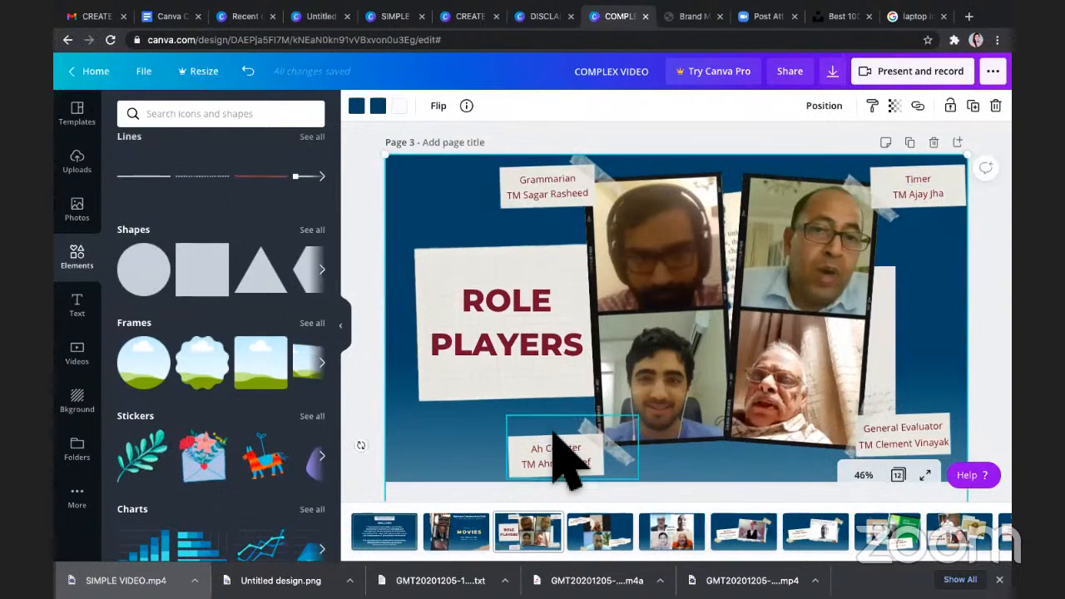
scroll(574, 500, down, 1)
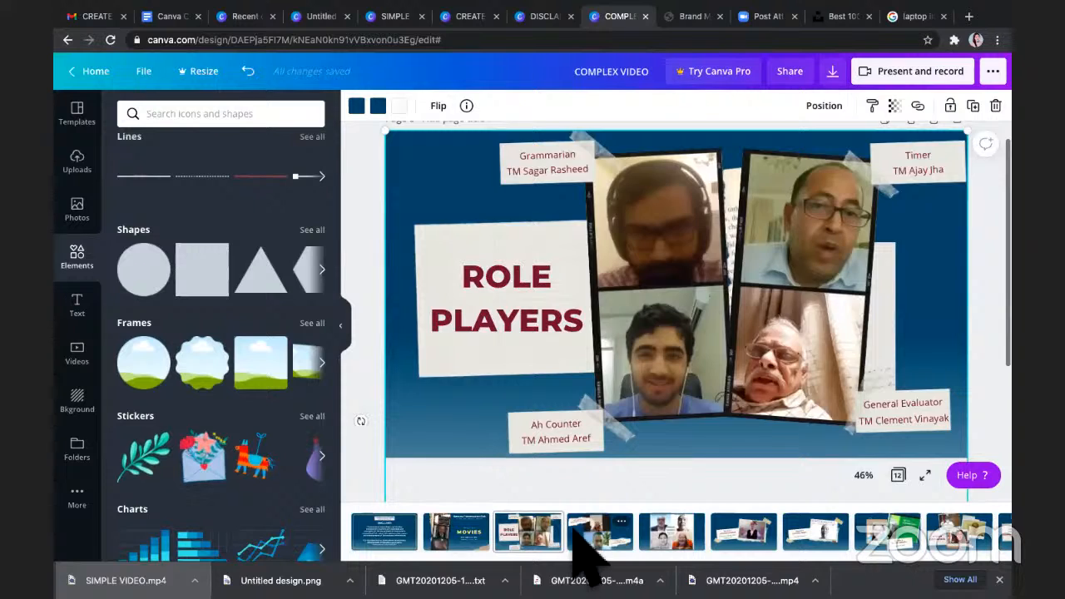
- Go to page 4, check its framed videos, and delete the TT Master video from the lower frame
click(574, 536)
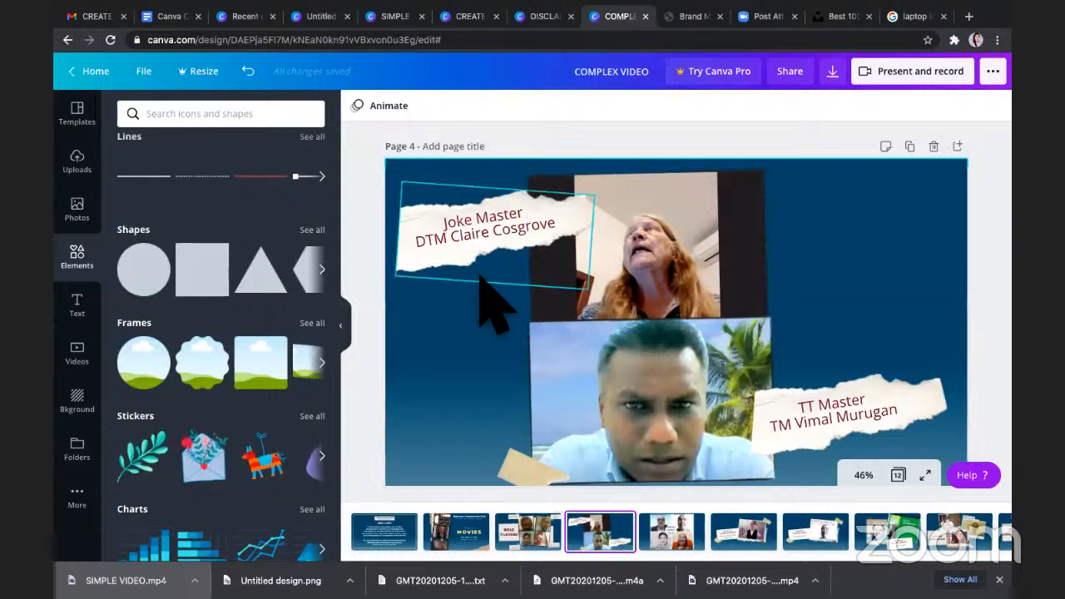
click(653, 266)
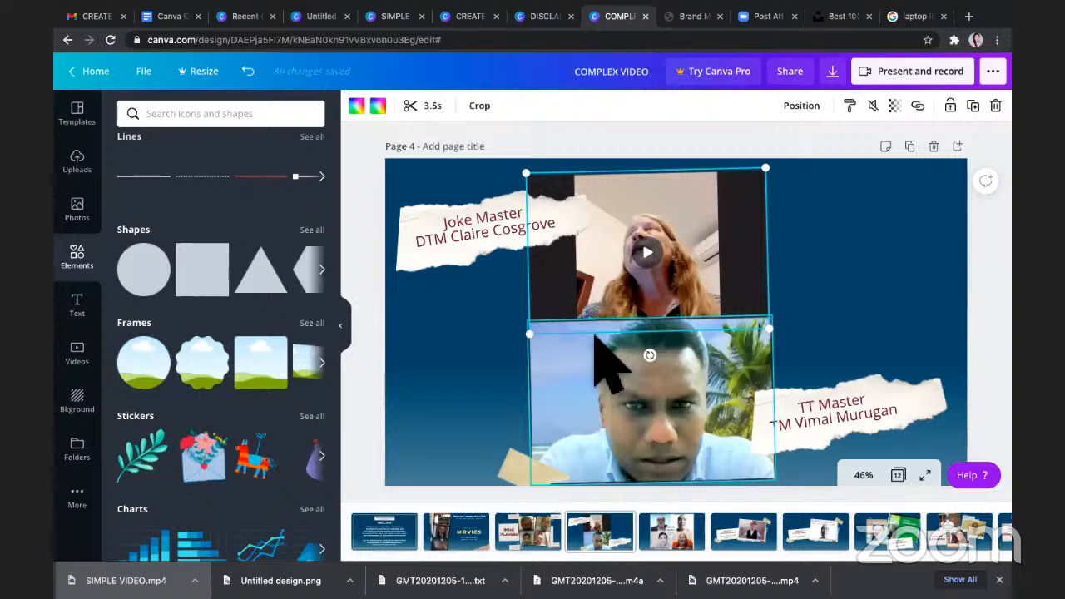
click(567, 364)
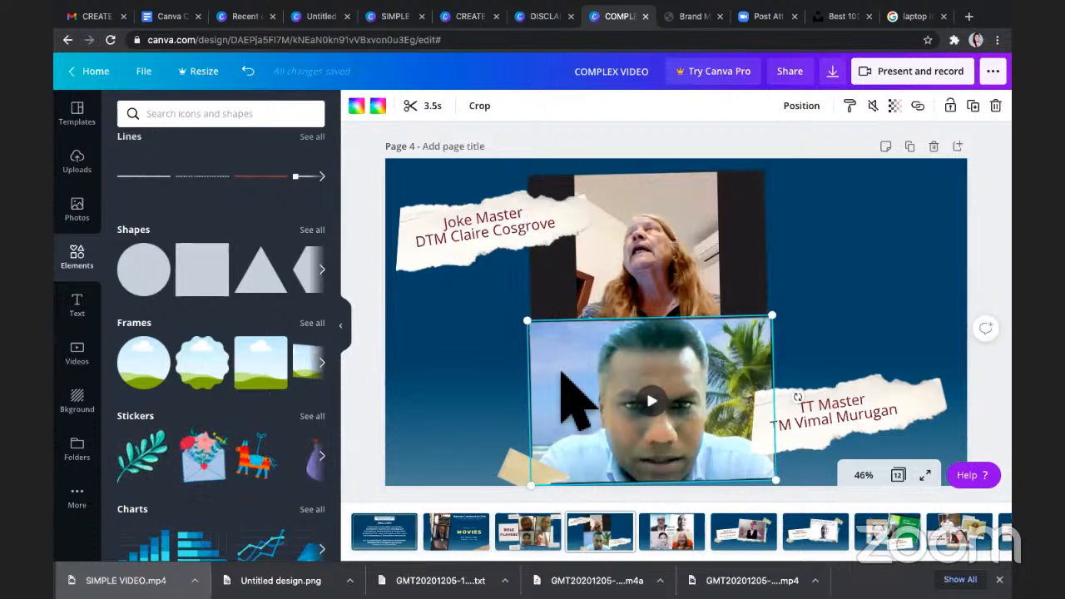
key(Delete)
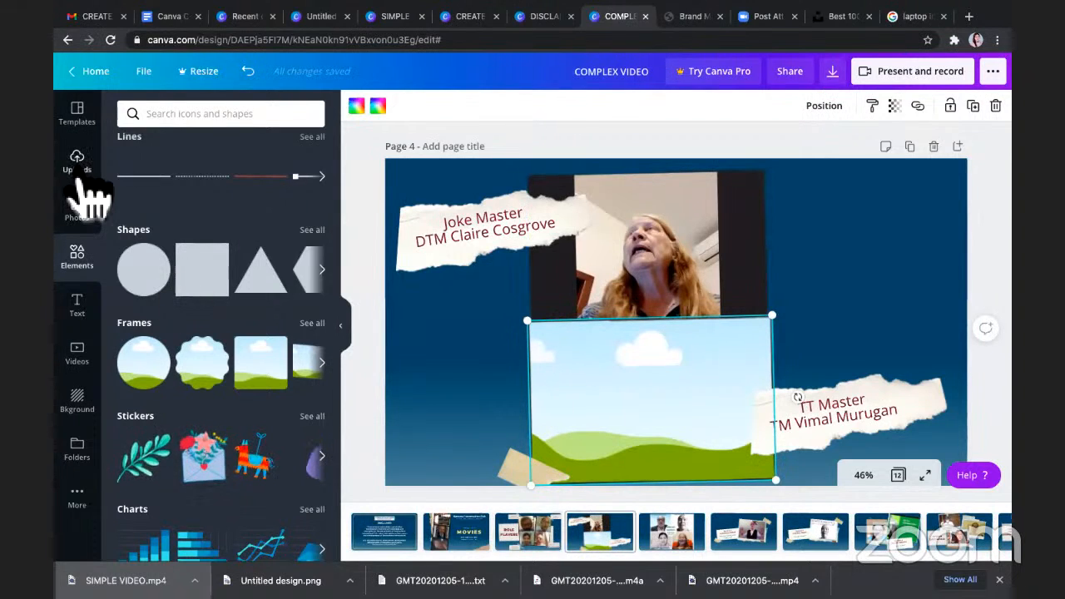
- Bring up the uploaded videos to refill page 4's empty lower frame
click(77, 170)
click(224, 143)
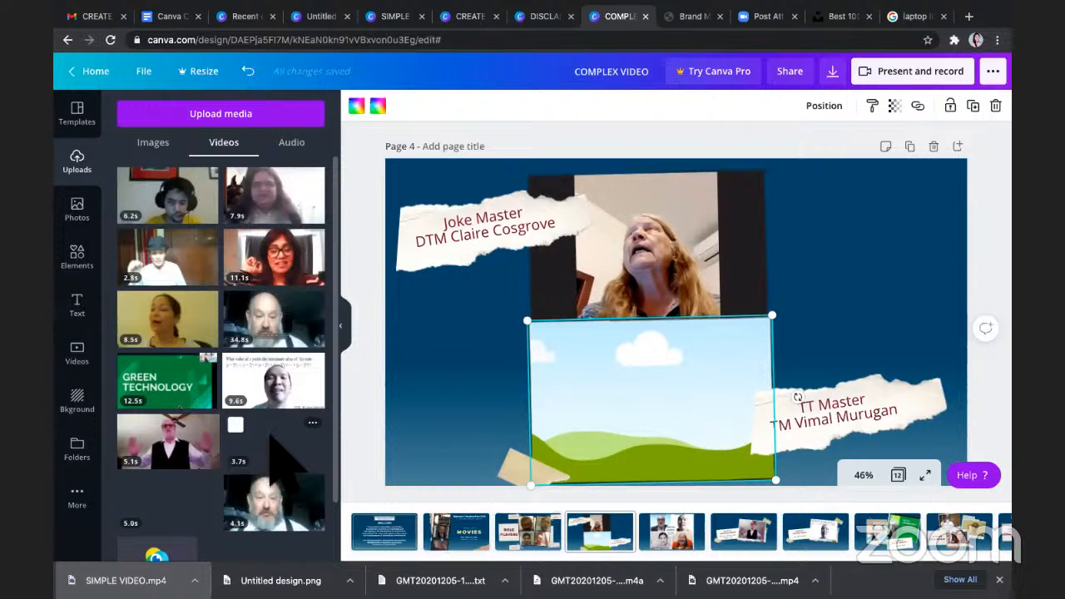
- Add the uploaded 3.7s video to page 4, mute it and place it in the empty lower frame
click(283, 454)
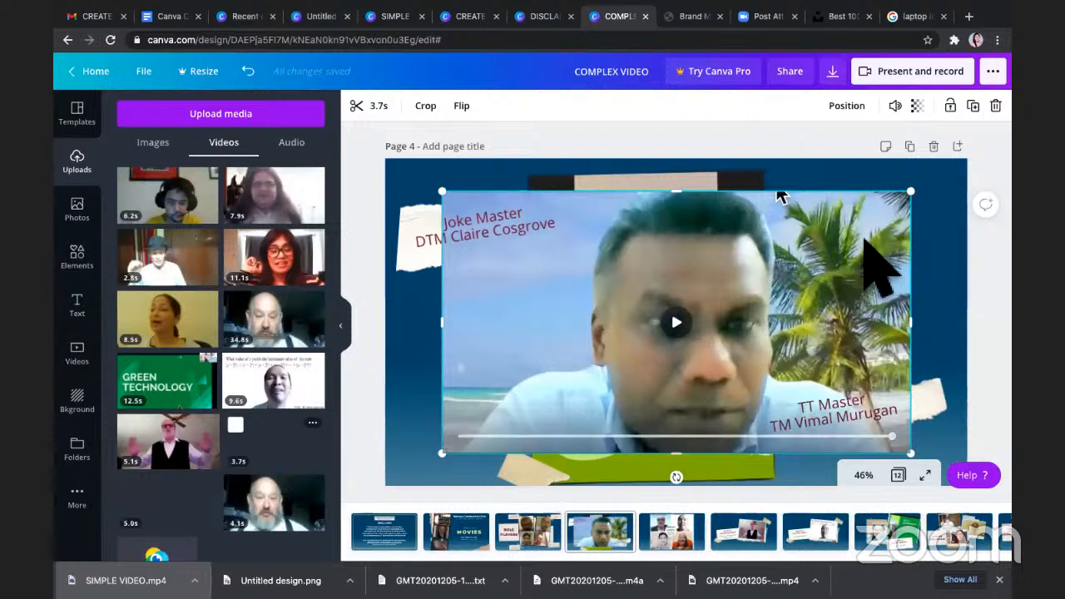
click(897, 108)
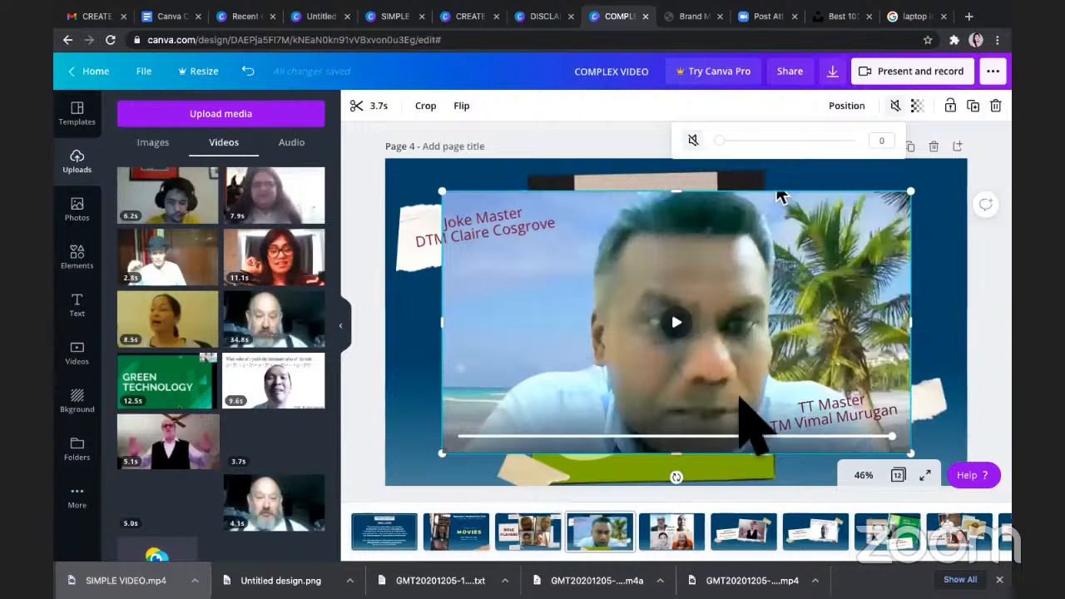
drag(739, 396, 717, 446)
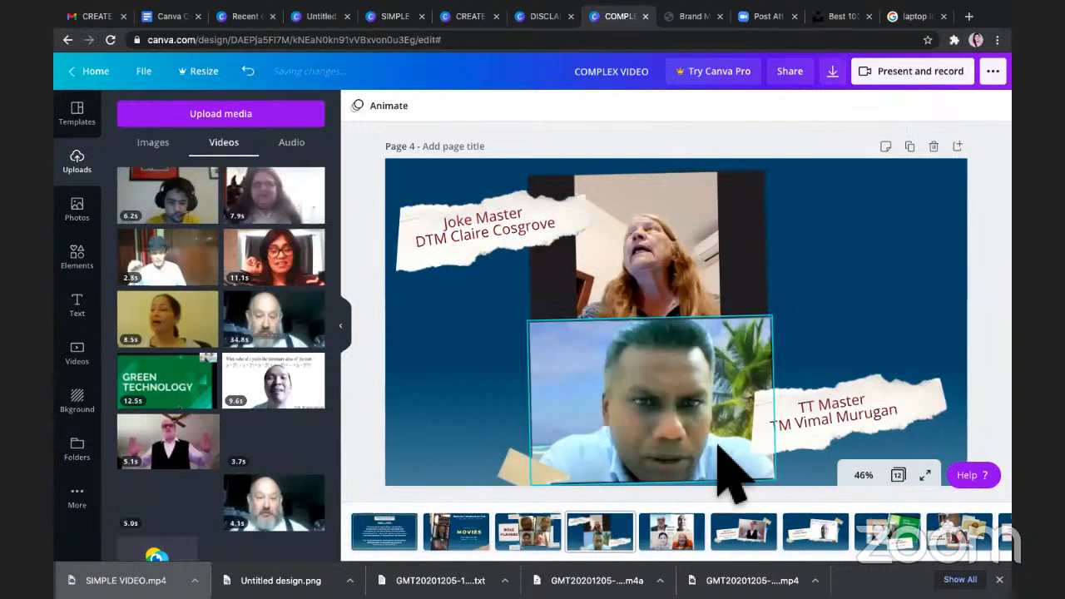
- Crop the lower-frame video on page 4, shifting the footage slightly left within its frame
click(730, 400)
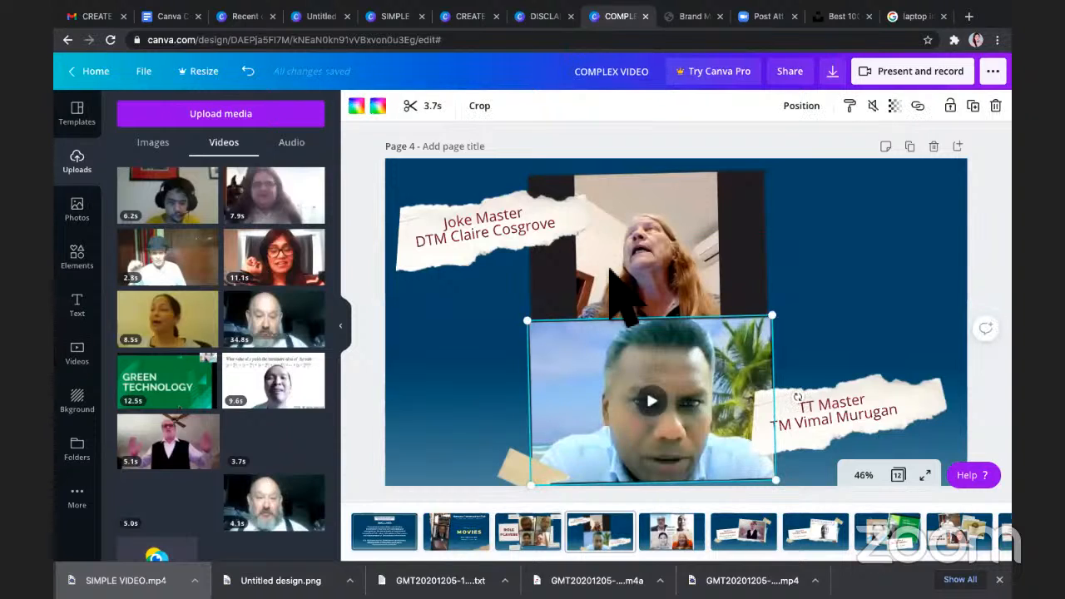
click(480, 106)
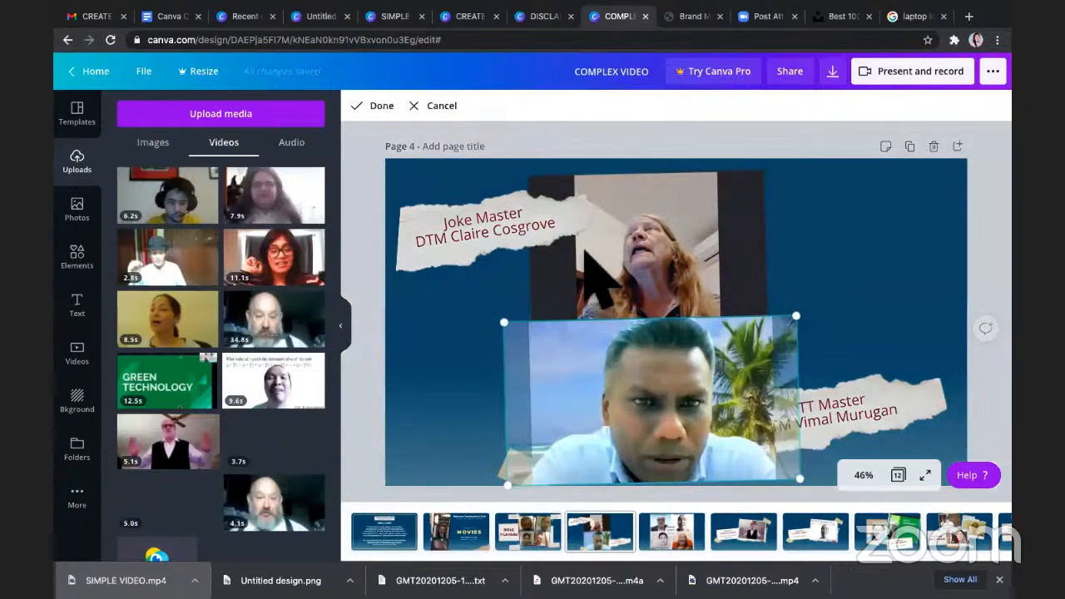
mouse_move(625, 375)
mouse_down()
mouse_move(658, 385)
mouse_move(583, 369)
mouse_move(606, 376)
mouse_up()
drag(523, 330, 720, 424)
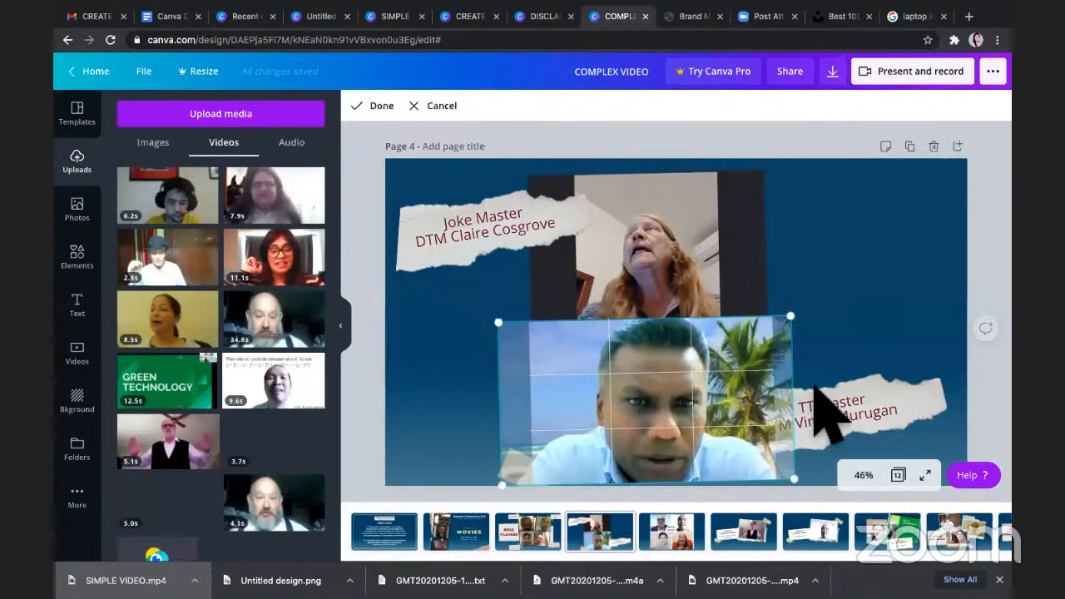
click(379, 107)
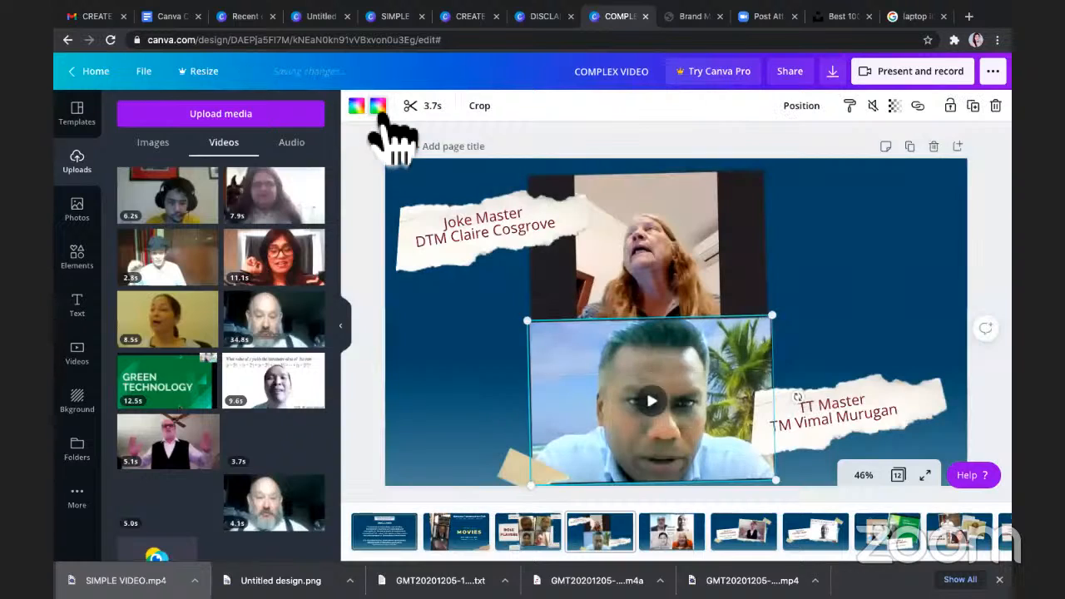
- Trim the end of the lower-frame video on page 4 so the clip lasts 3.5s
click(429, 109)
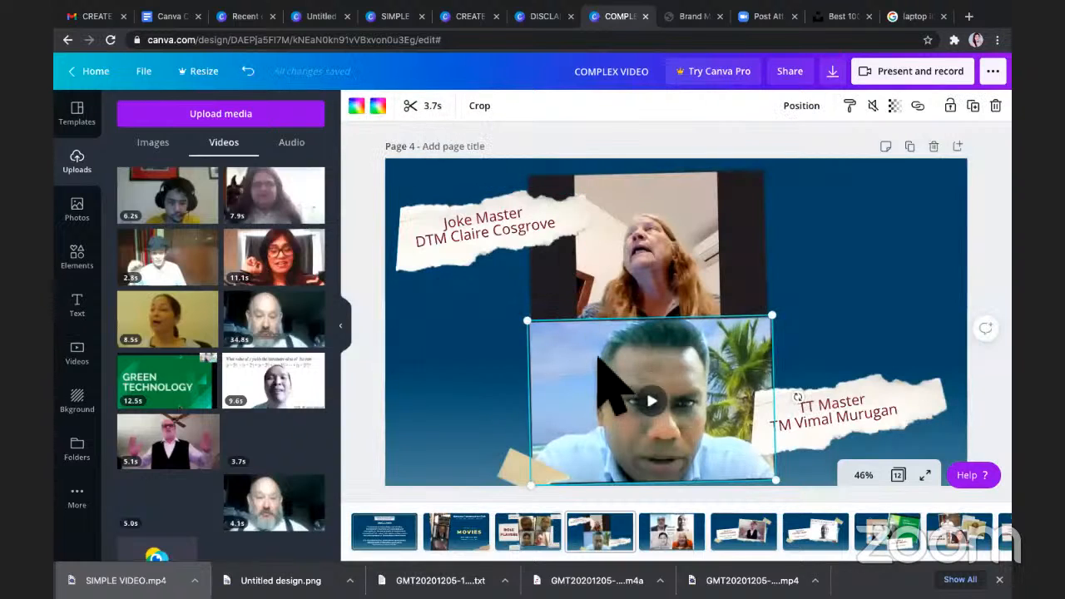
click(425, 115)
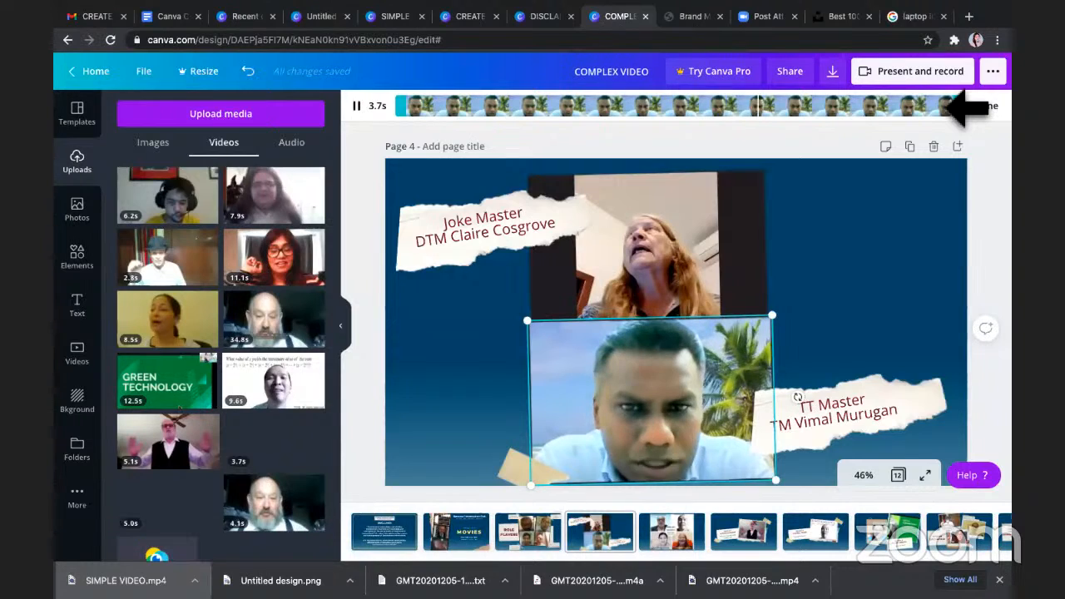
drag(962, 106, 955, 106)
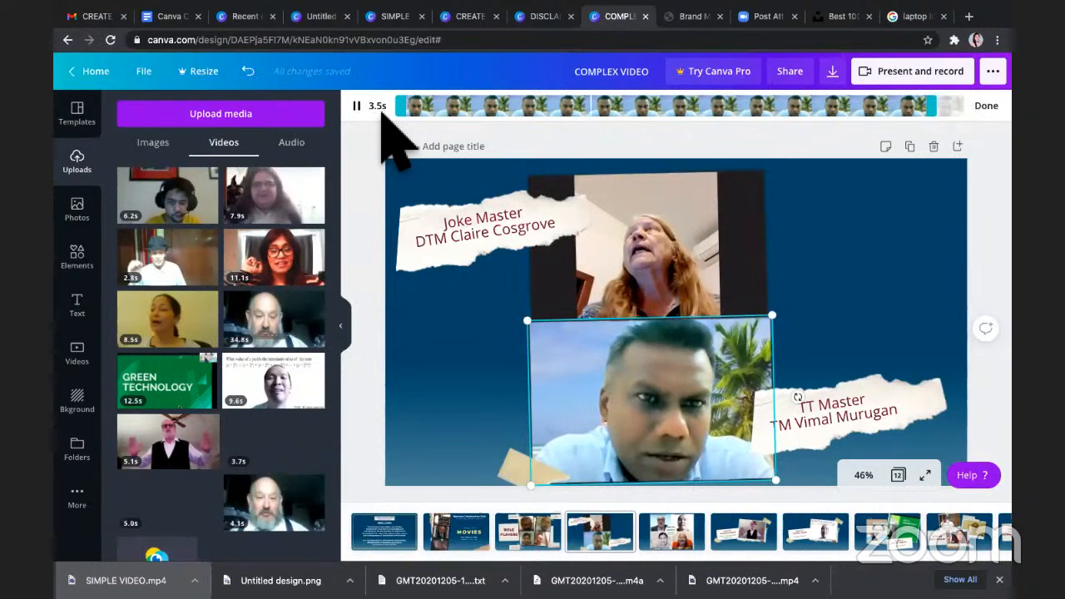
click(989, 108)
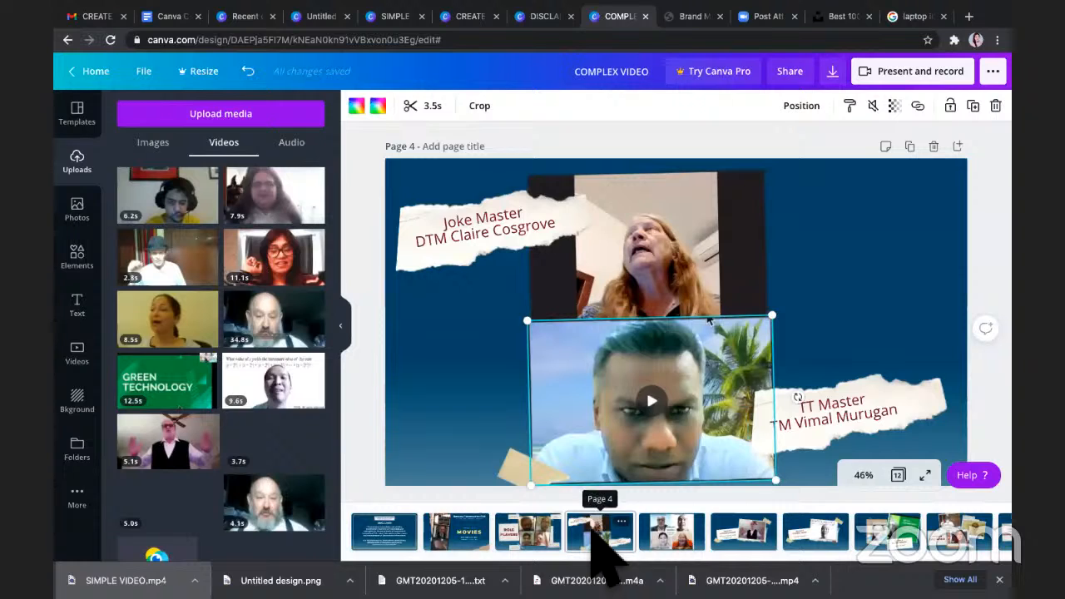
- Review pages 5 to 9, checking the clip lengths of Speaker 1's video and the upper speech evaluator's video
click(672, 533)
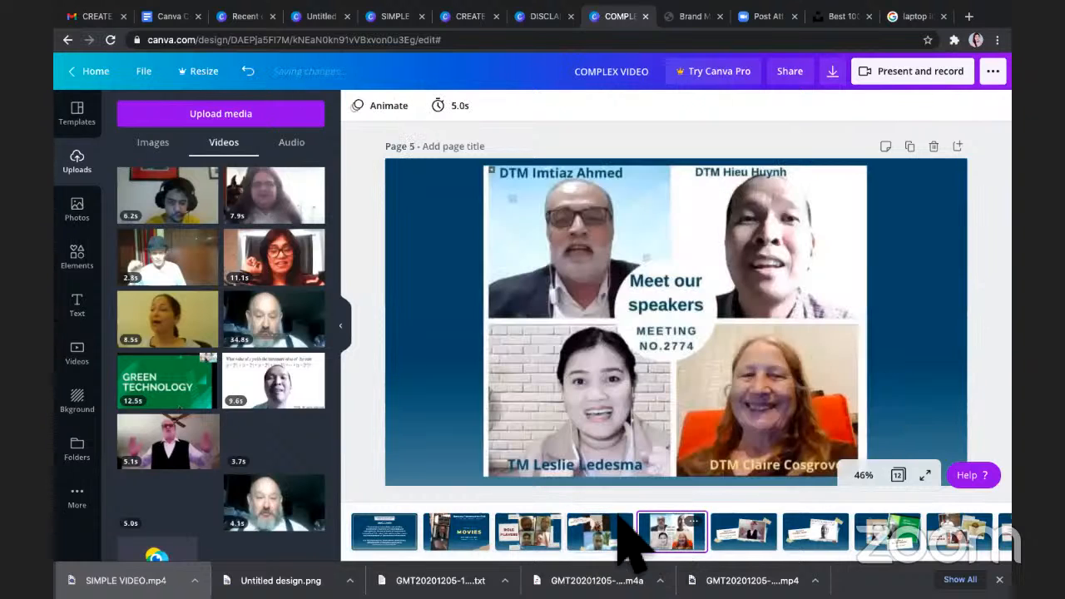
click(726, 531)
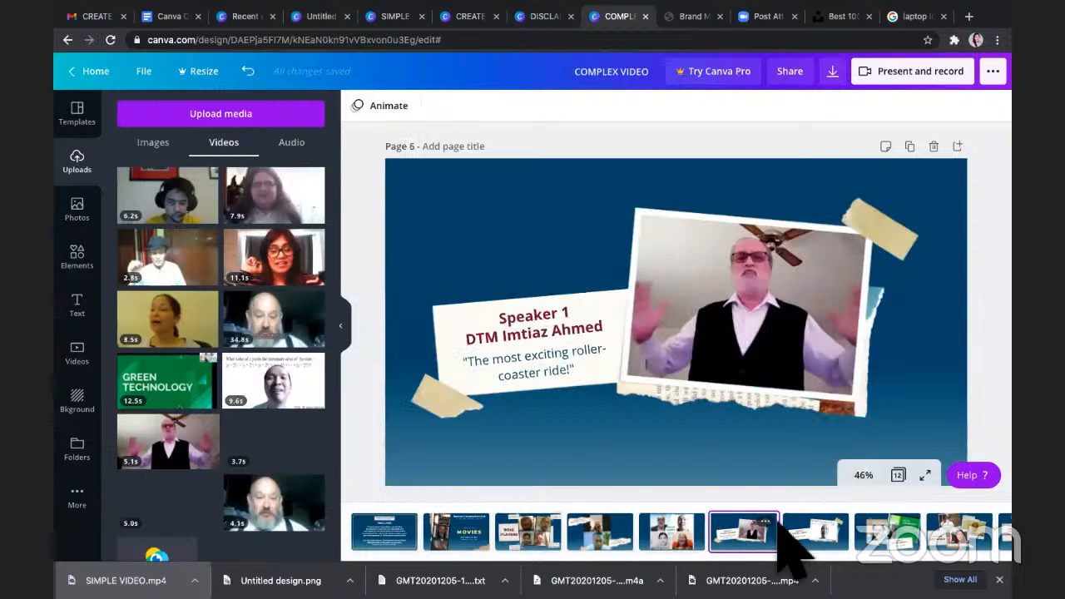
click(750, 329)
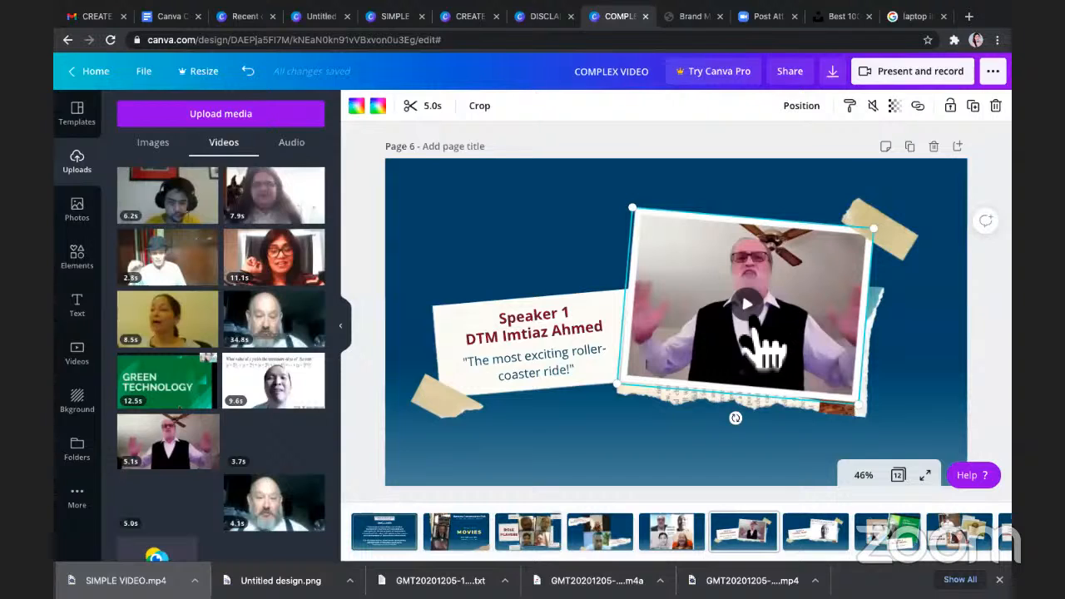
click(811, 533)
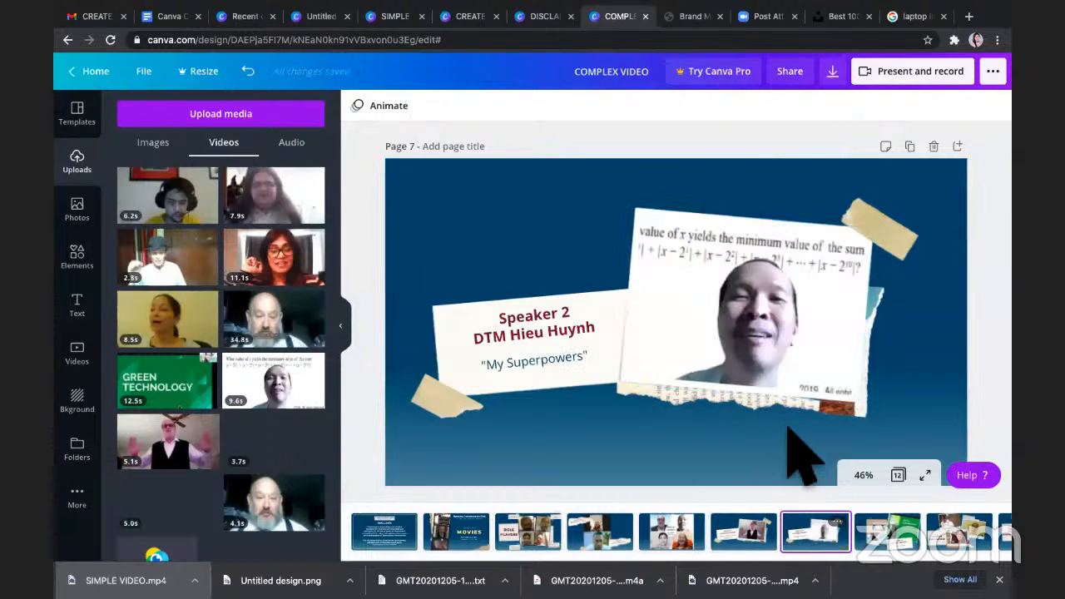
click(905, 537)
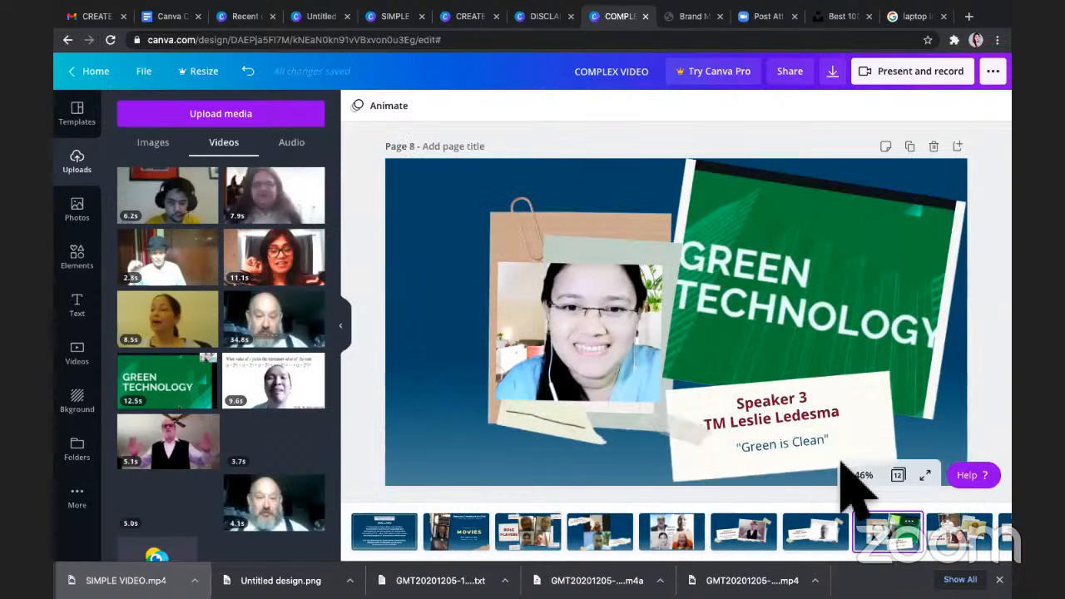
click(952, 535)
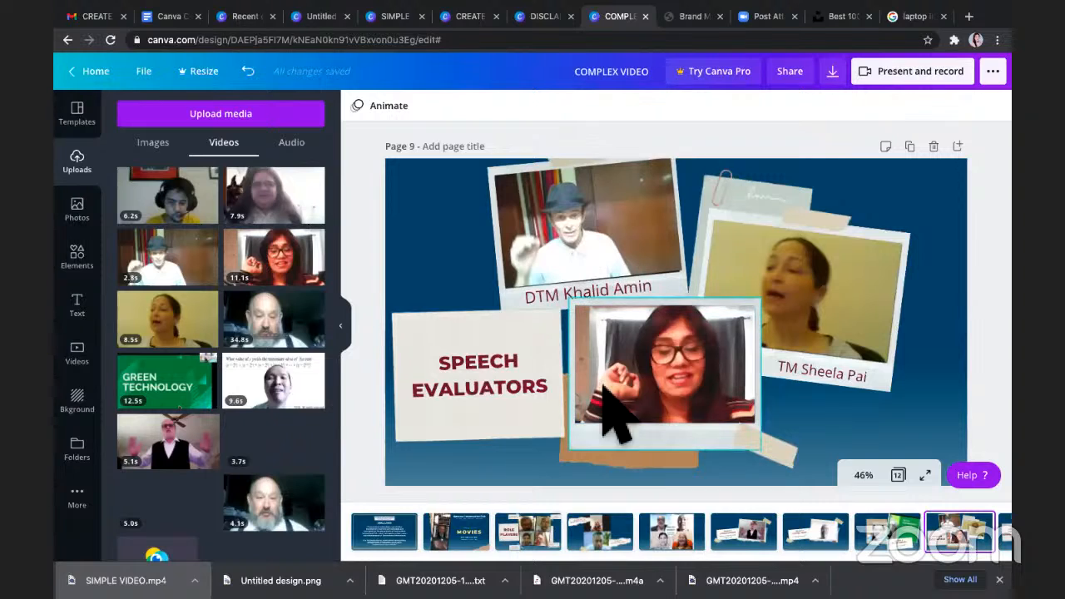
click(580, 240)
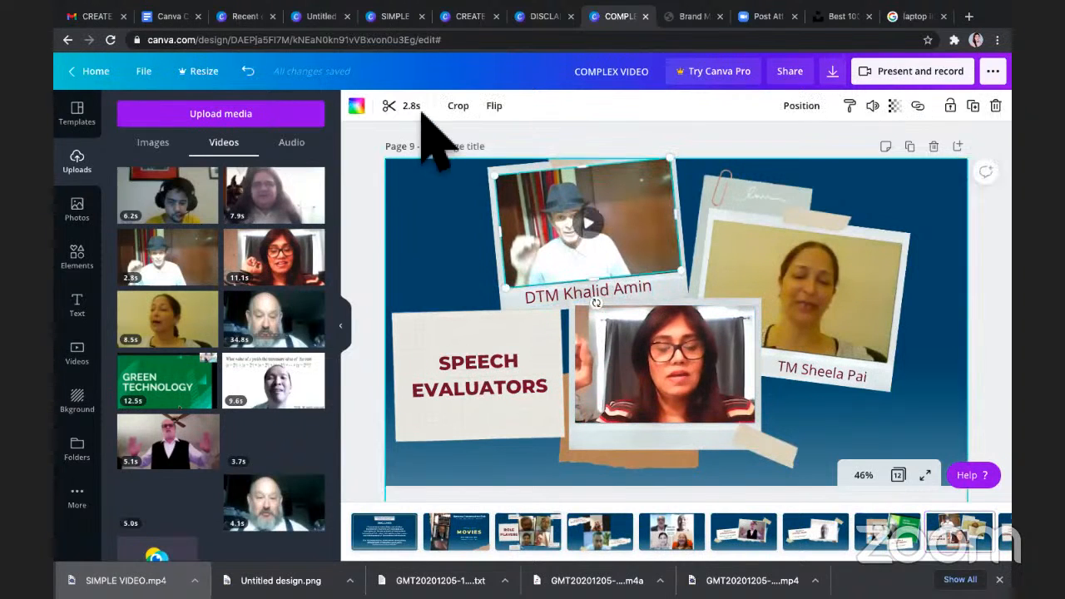
- Trim the end of the middle speech evaluator's video on page 9 so it lasts 2.8s
click(615, 358)
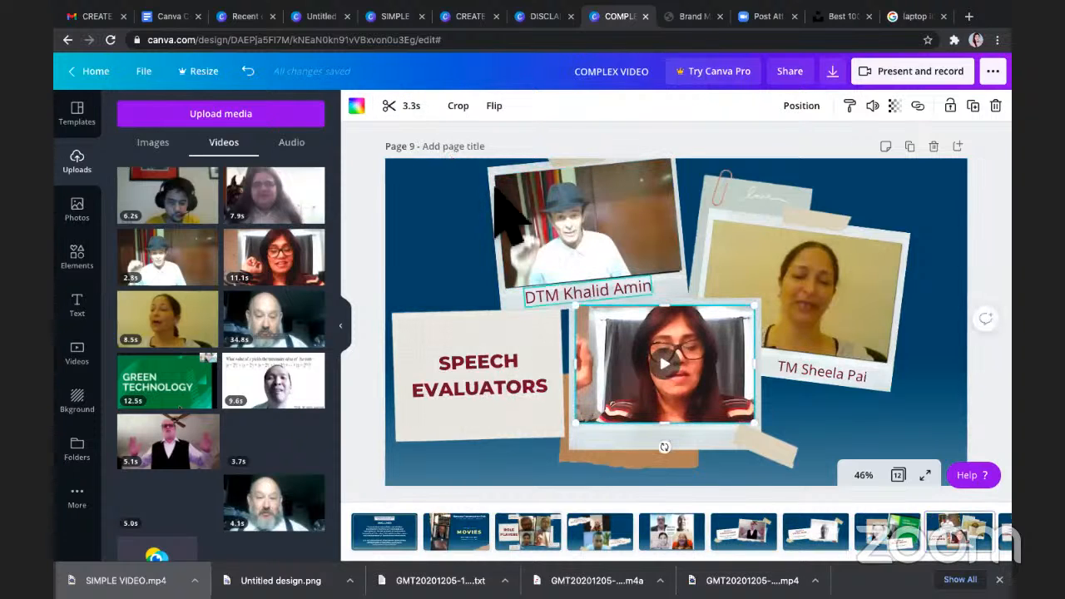
click(403, 106)
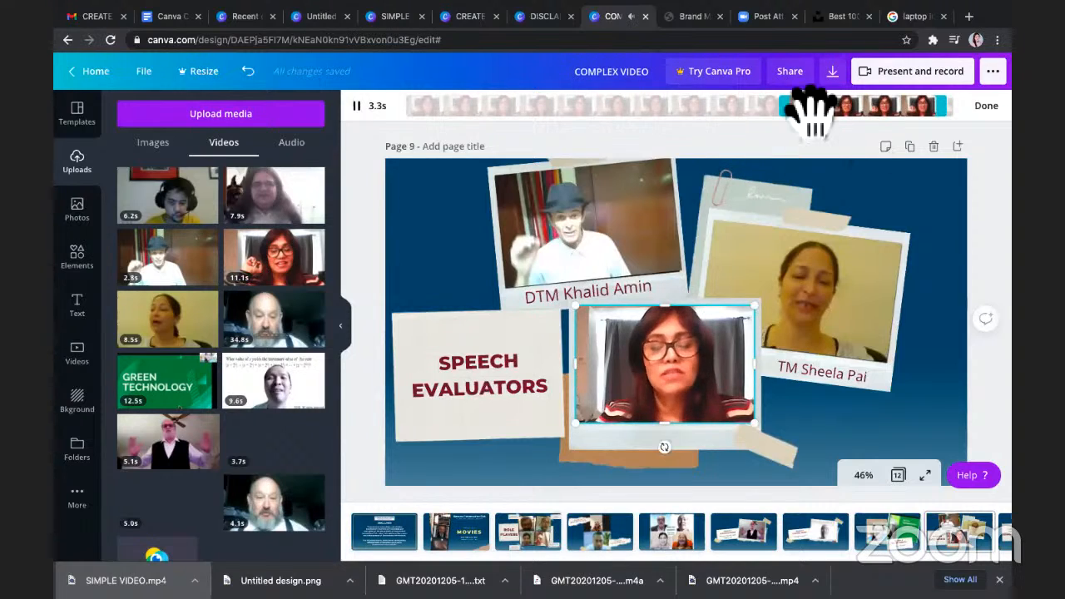
drag(954, 106, 938, 110)
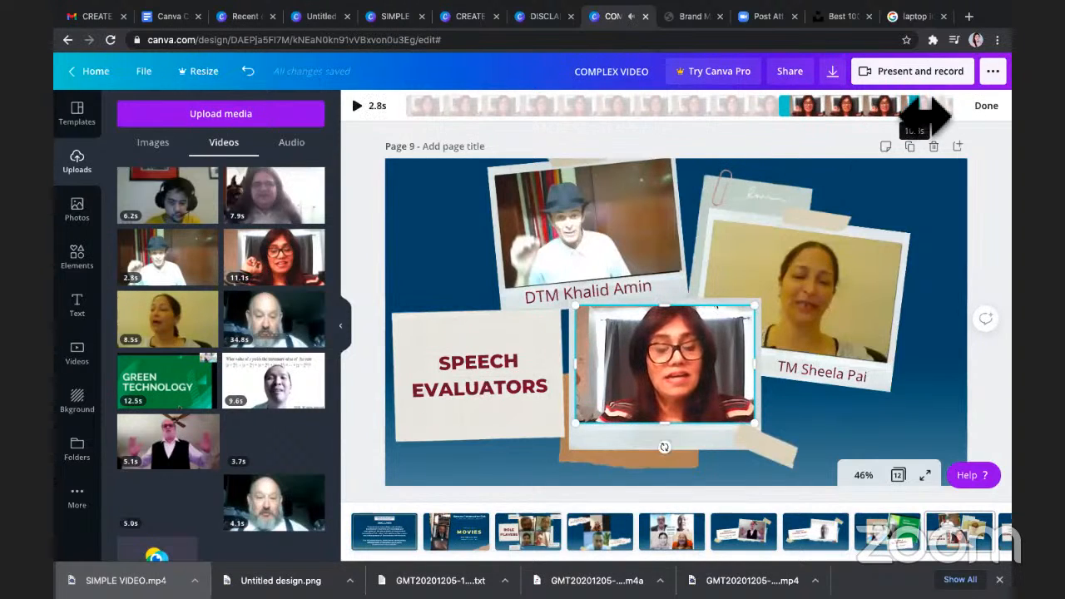
click(986, 107)
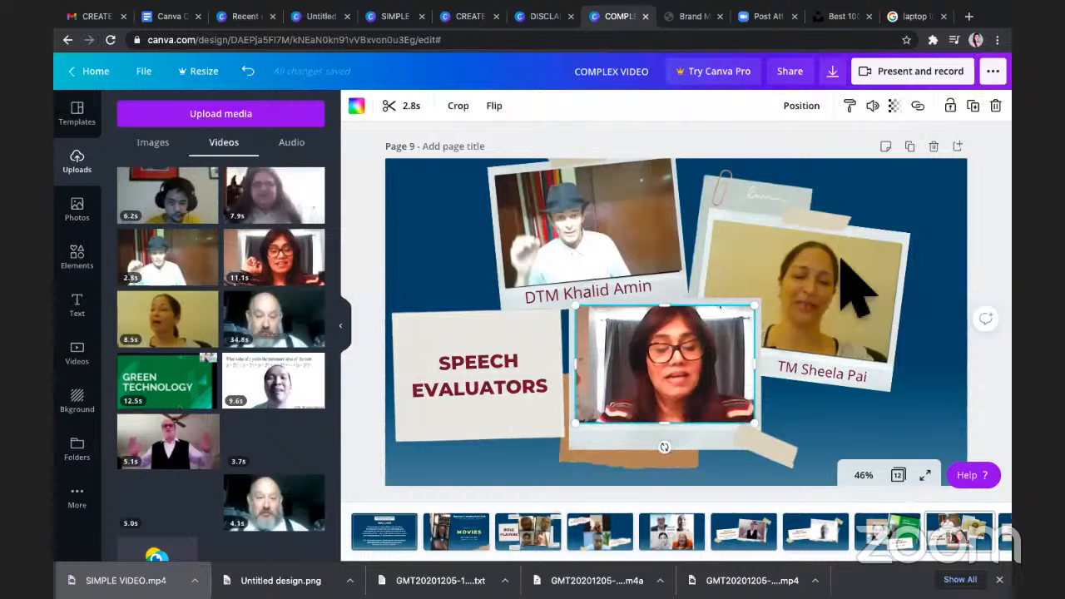
- Trim the end of the rightmost speech evaluator's video on page 9 so it lasts 2.8s
click(853, 287)
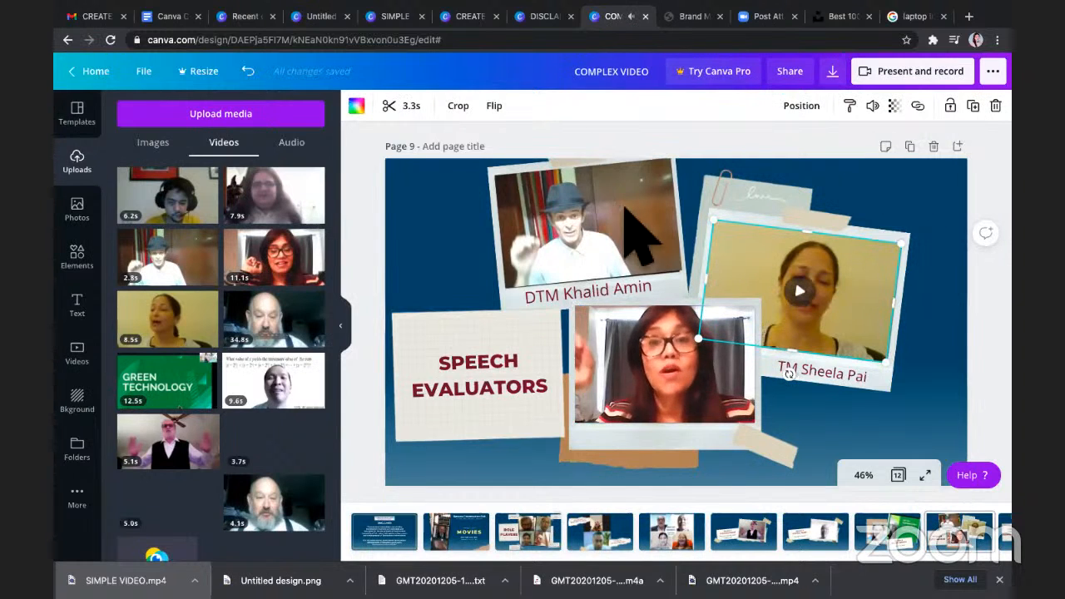
click(408, 106)
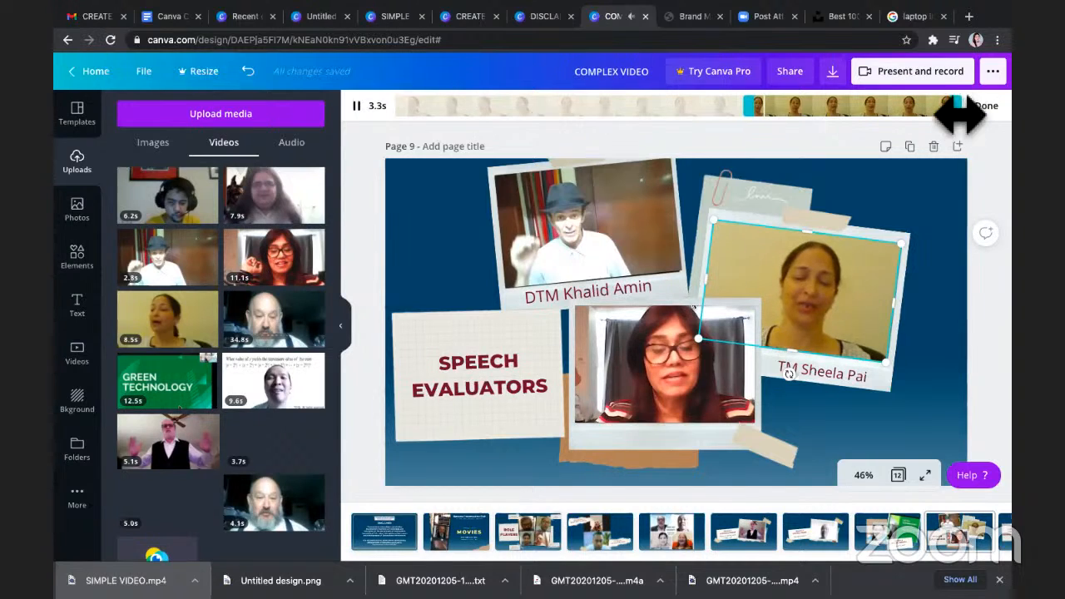
drag(961, 120, 930, 115)
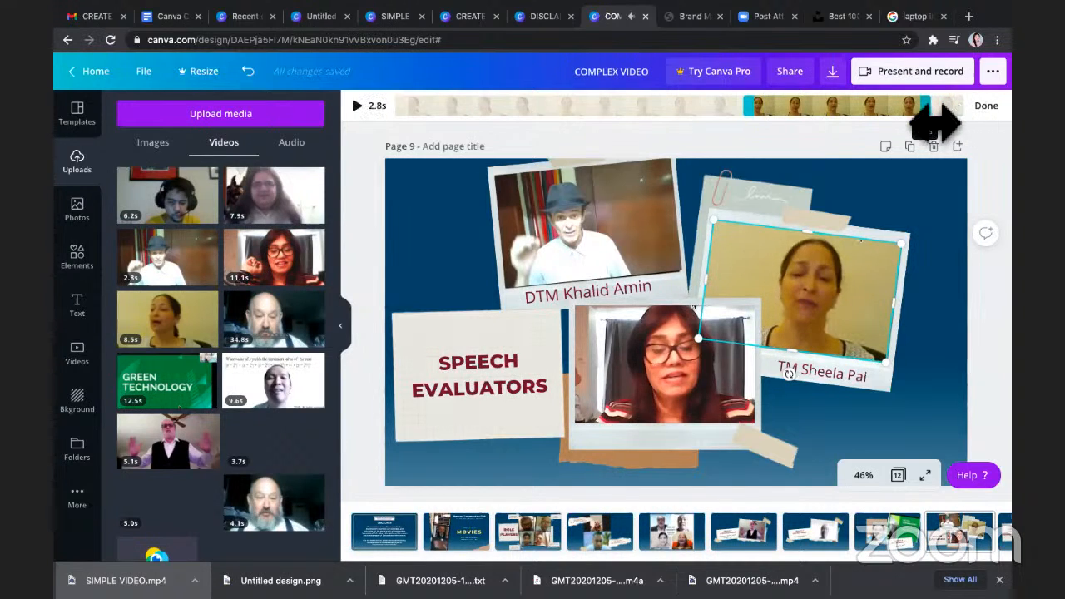
click(986, 108)
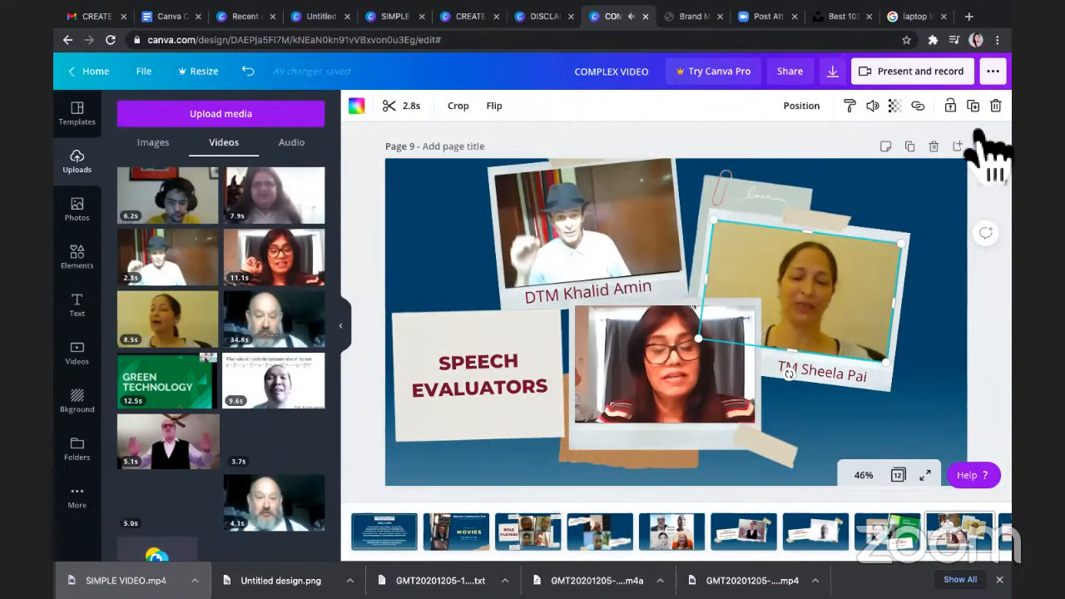
click(940, 310)
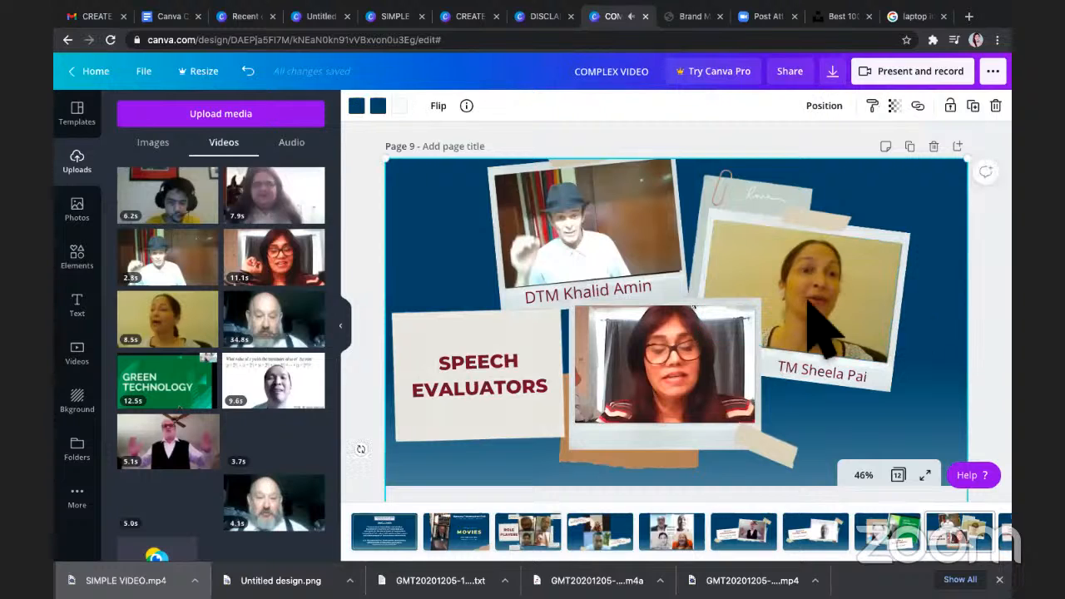
- Duplicate the rightmost evaluator's name caption, place the copy beneath the middle video and replace its text with that evaluator's name
click(604, 291)
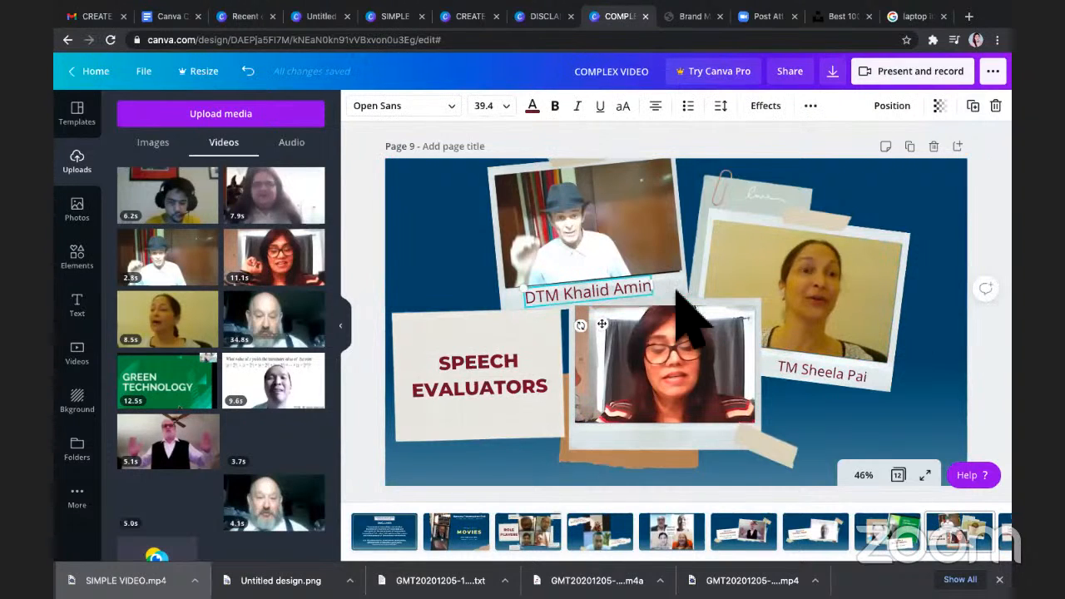
click(795, 366)
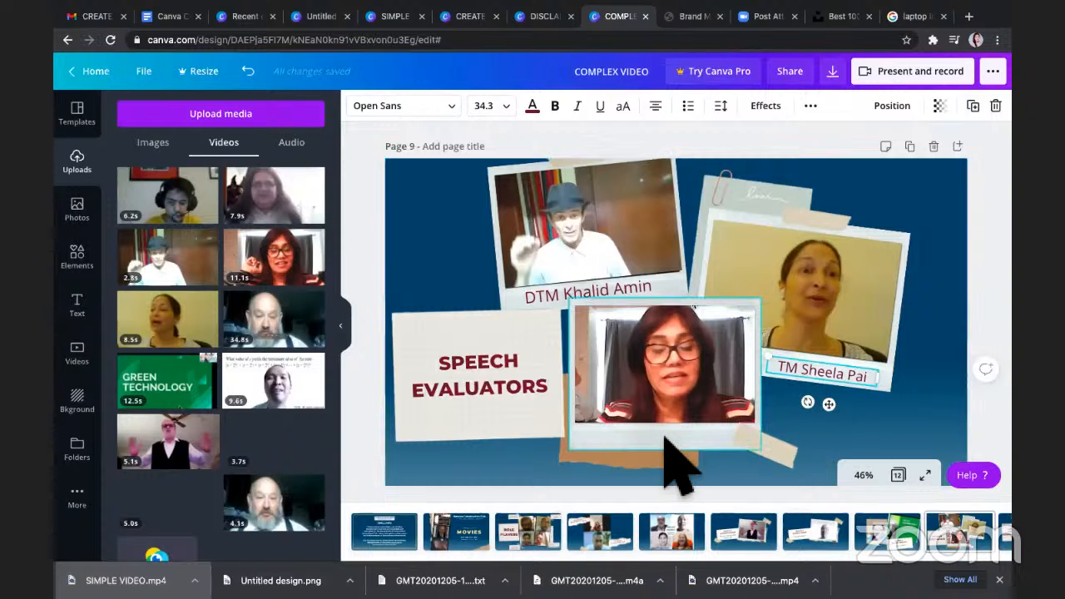
key(ctrl+d)
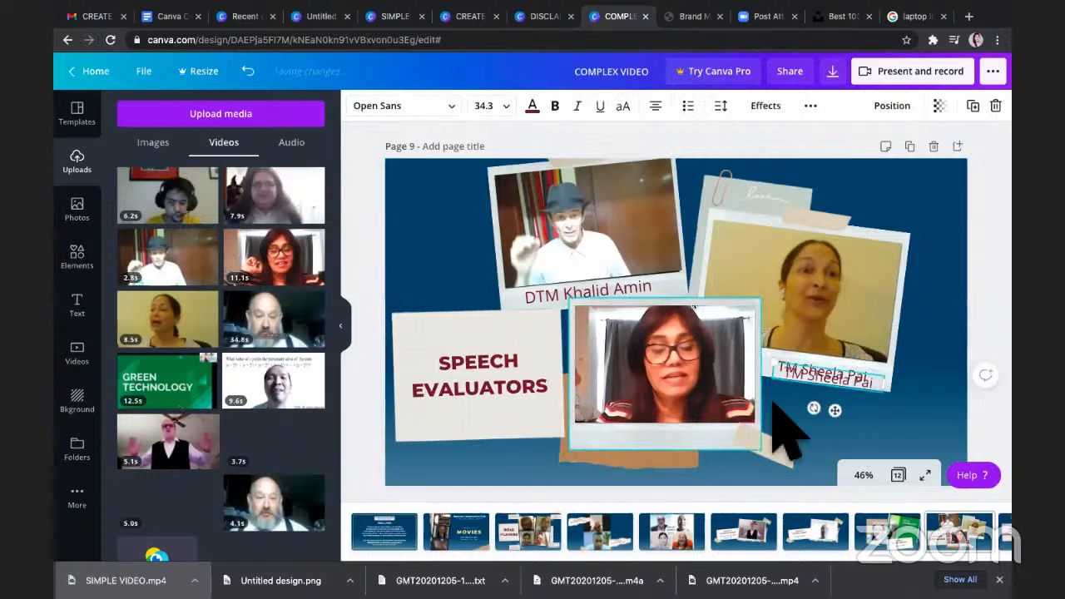
drag(778, 416, 672, 468)
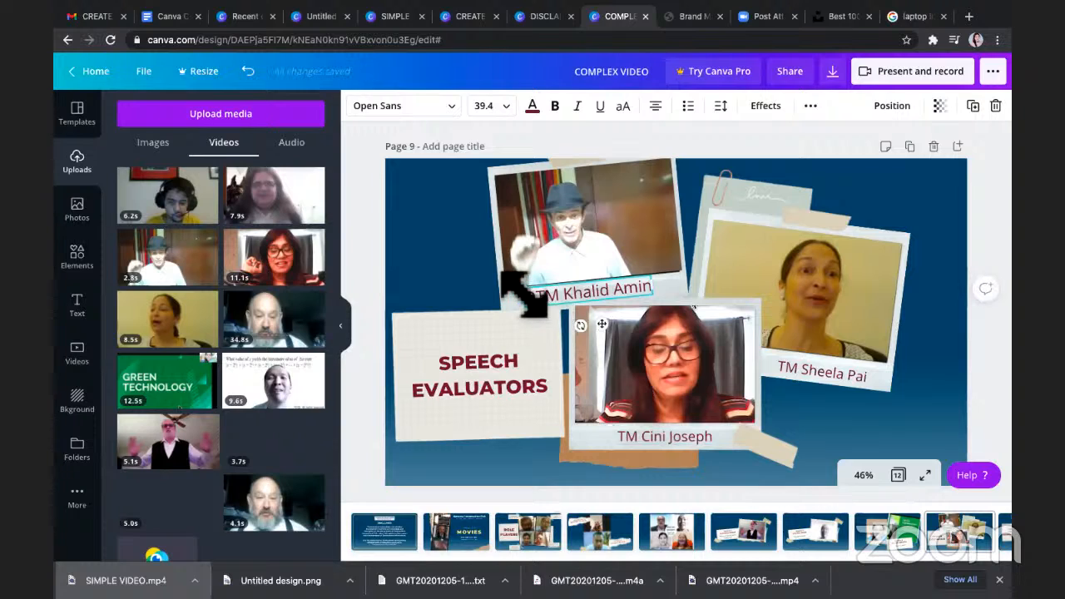
- Reduce the upper evaluator's name caption and set its font size to 34.3 to match the rightmost caption
drag(531, 295, 549, 310)
click(794, 366)
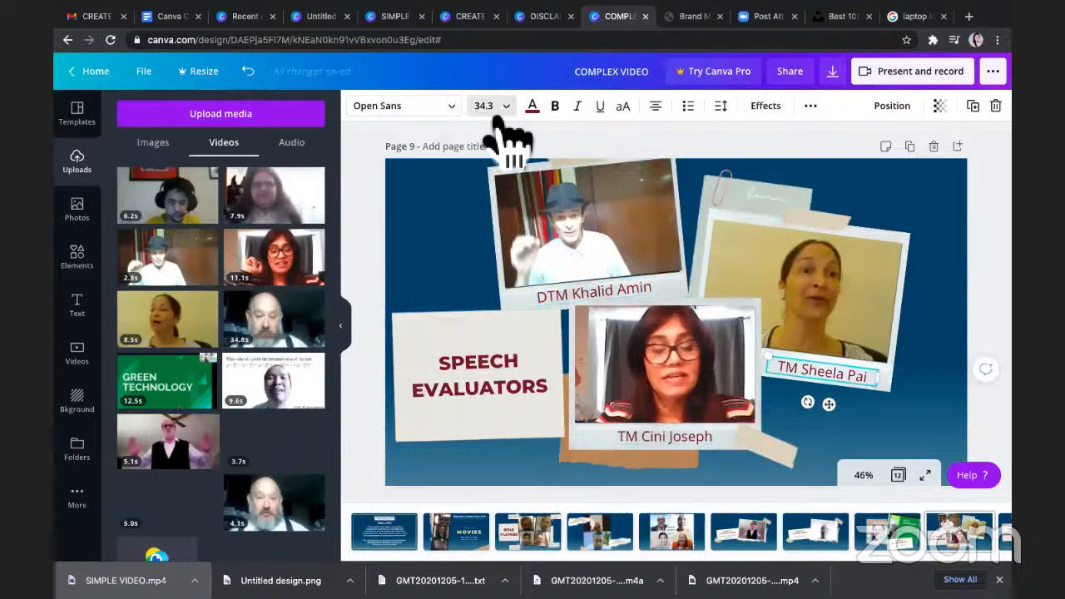
click(577, 285)
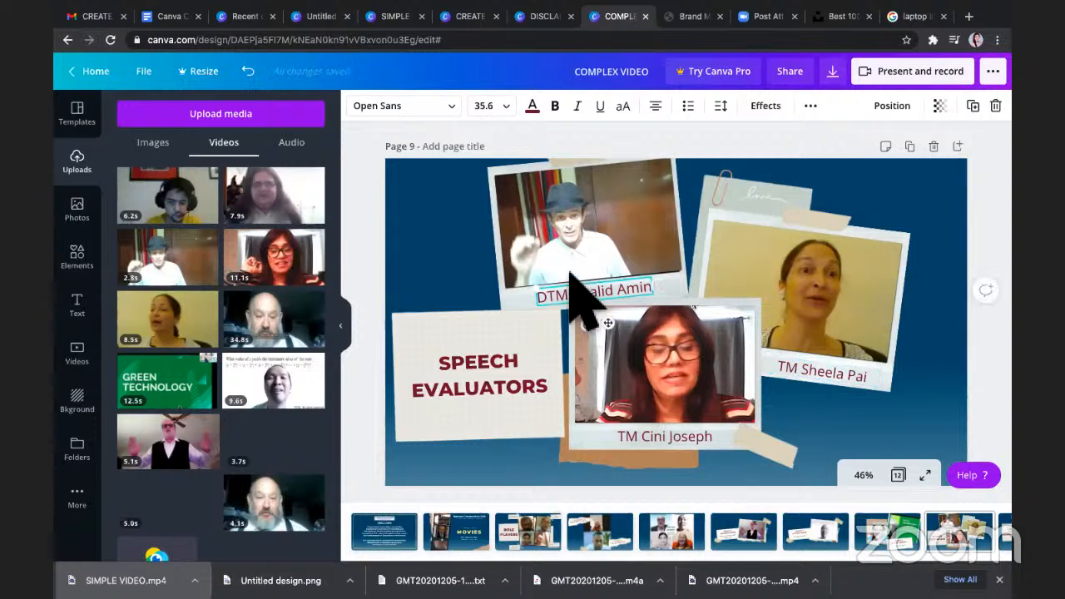
click(488, 106)
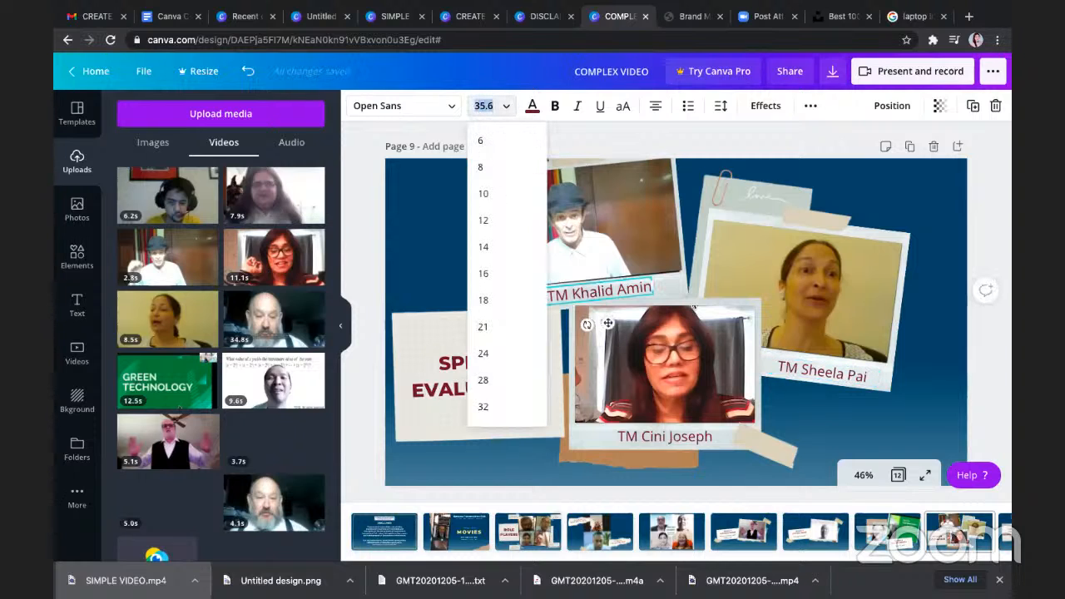
text(34.3)
key(Return)
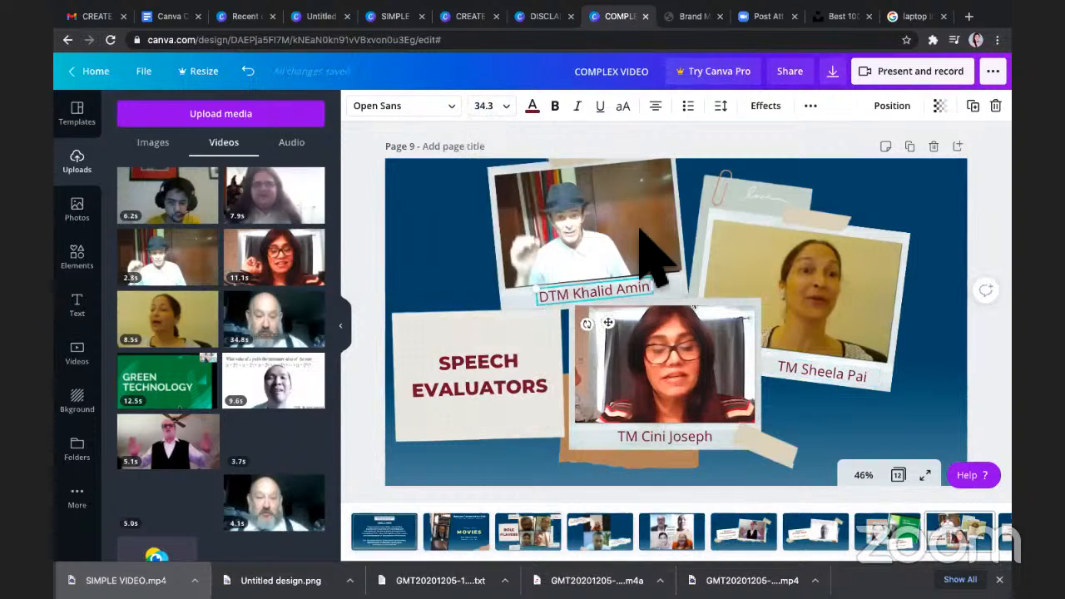
- In the overview of all pages, select pages 8, 9 and 11 and move the award page ahead of the table topics commentators page
click(840, 415)
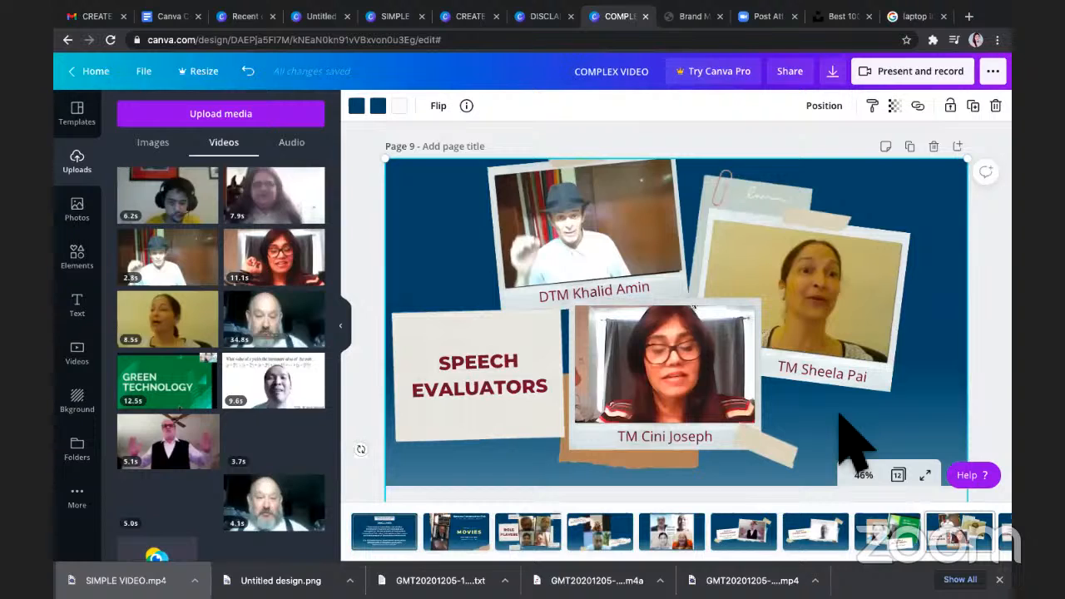
click(899, 475)
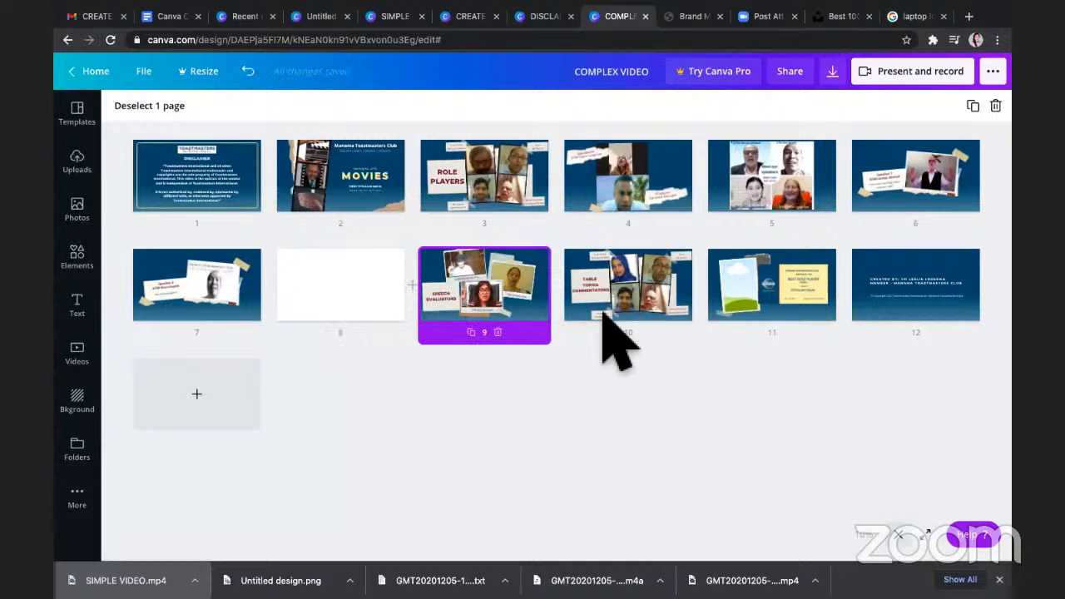
shift+click(353, 315)
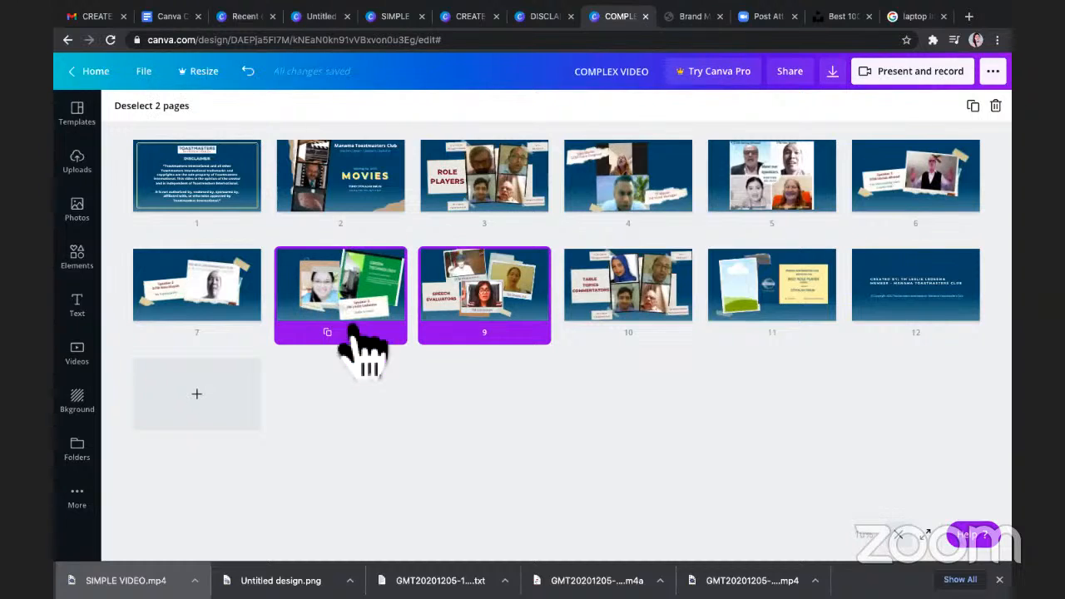
shift+click(797, 310)
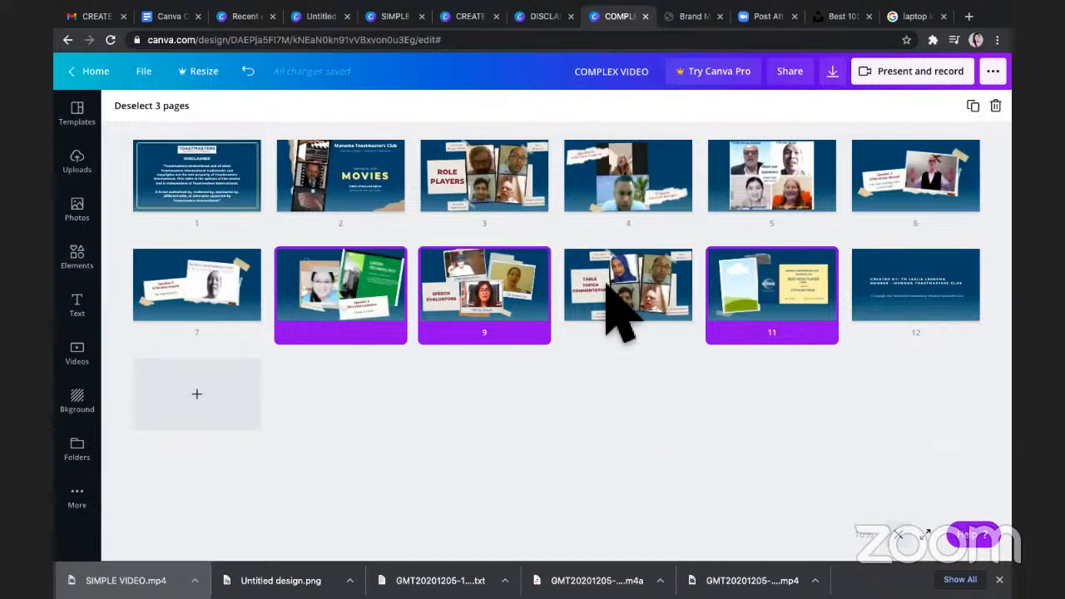
drag(804, 297, 554, 333)
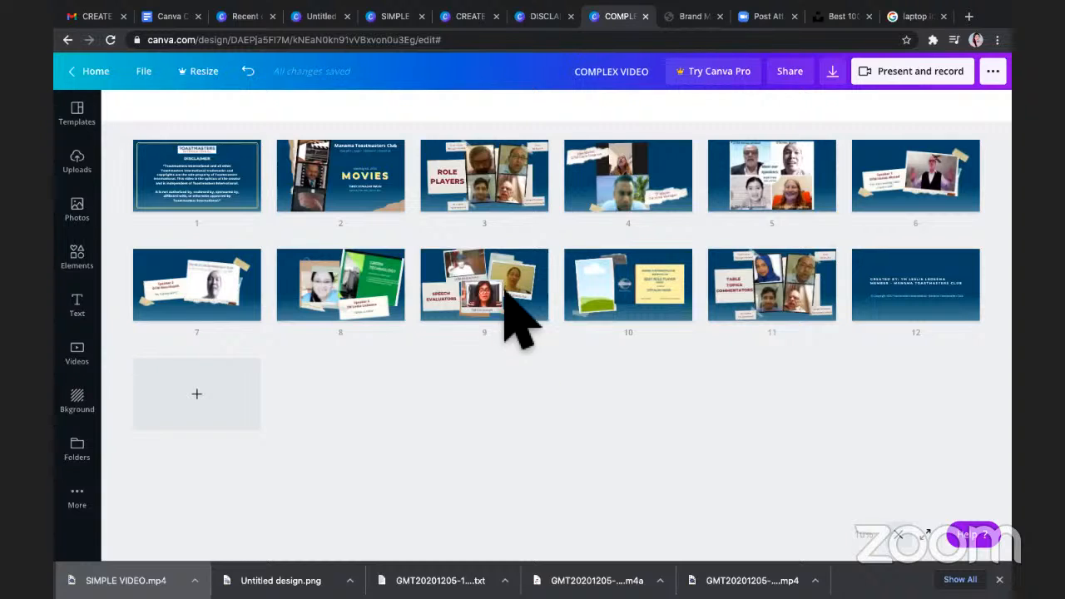
- Move the table topics commentators page back to directly after the speech evaluators page and return to the single-page view
click(791, 296)
mouse_move(789, 301)
mouse_down()
mouse_move(638, 296)
mouse_move(614, 316)
mouse_move(553, 327)
mouse_up()
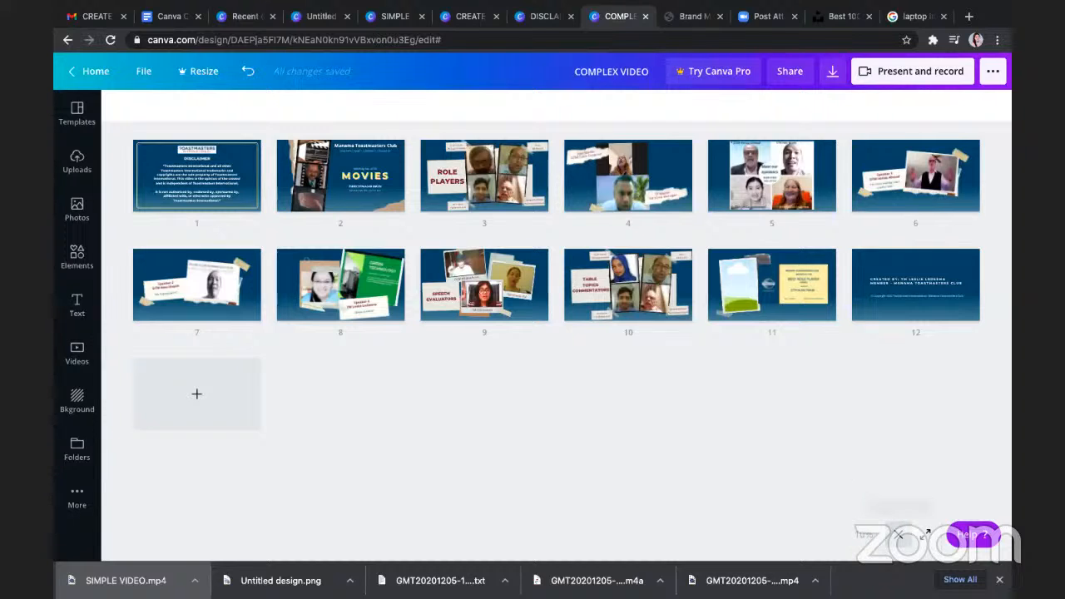
click(899, 534)
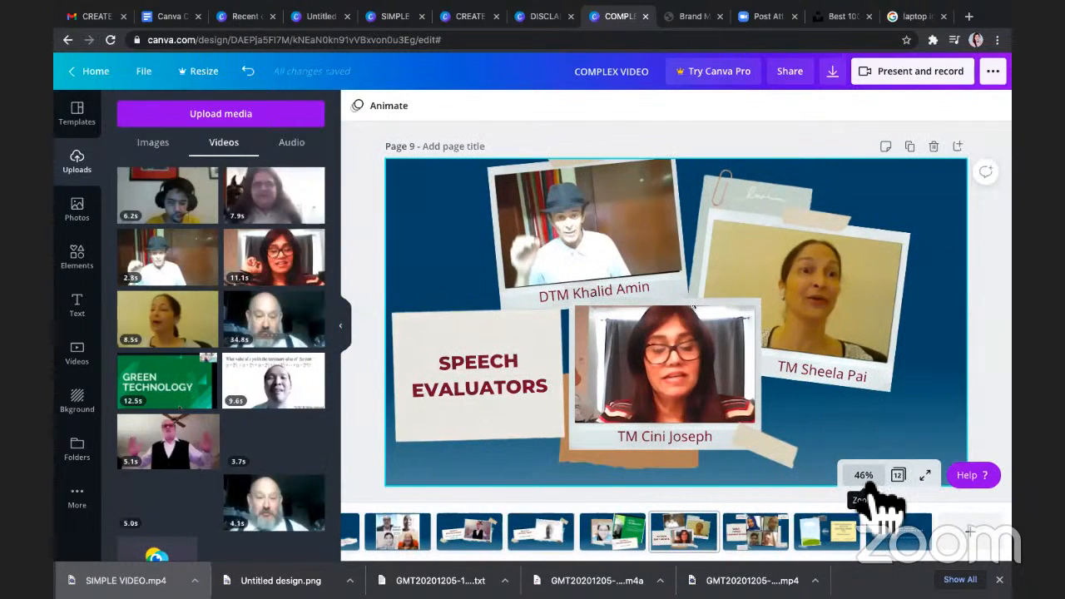
- View page 9 at 25% and 100% zoom and return the view to Fit
click(867, 481)
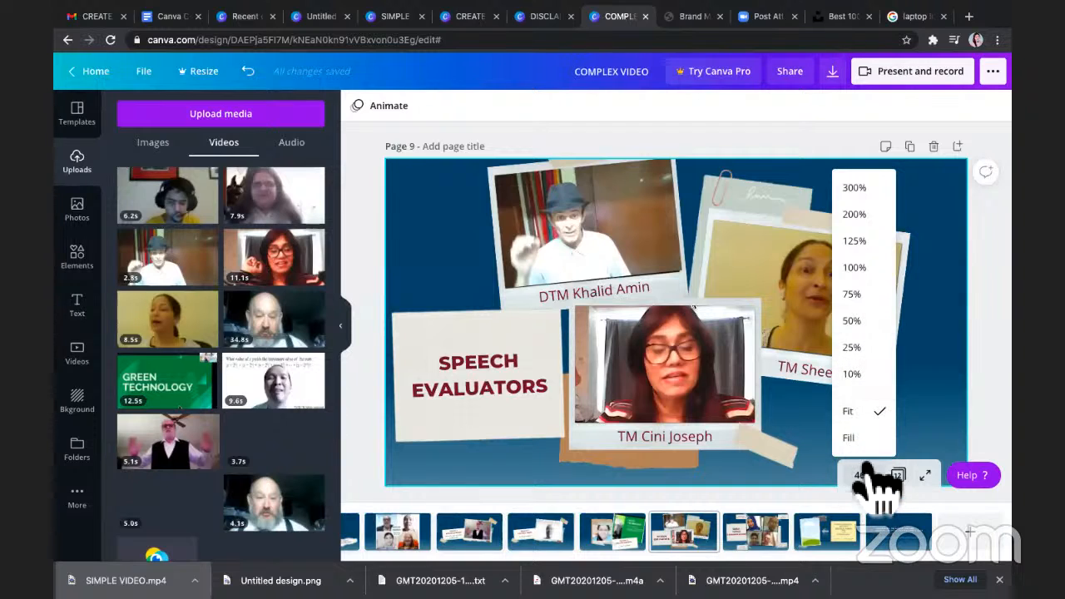
click(857, 348)
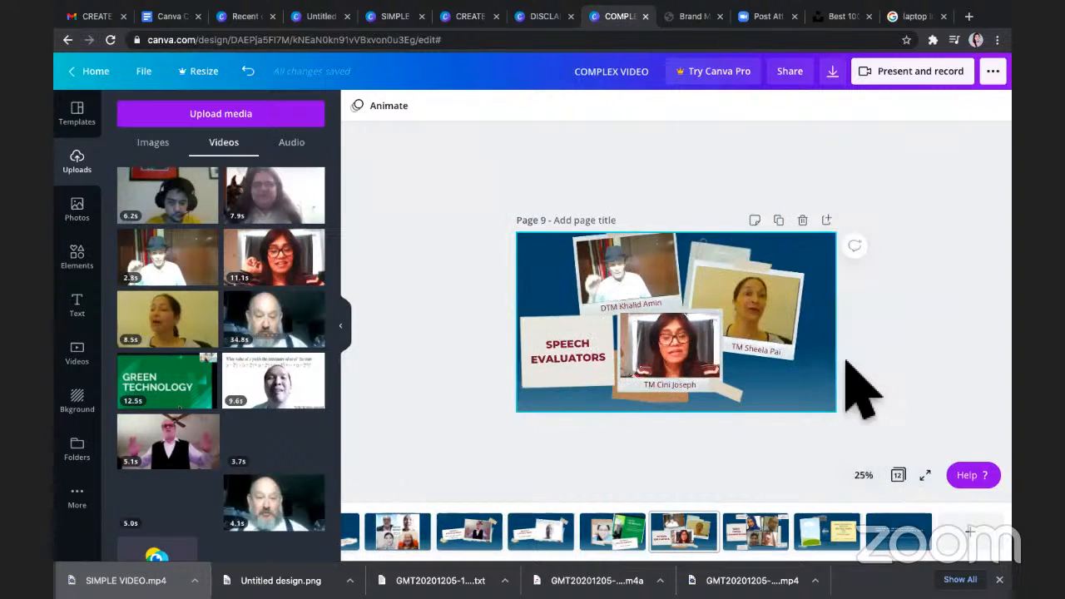
click(864, 476)
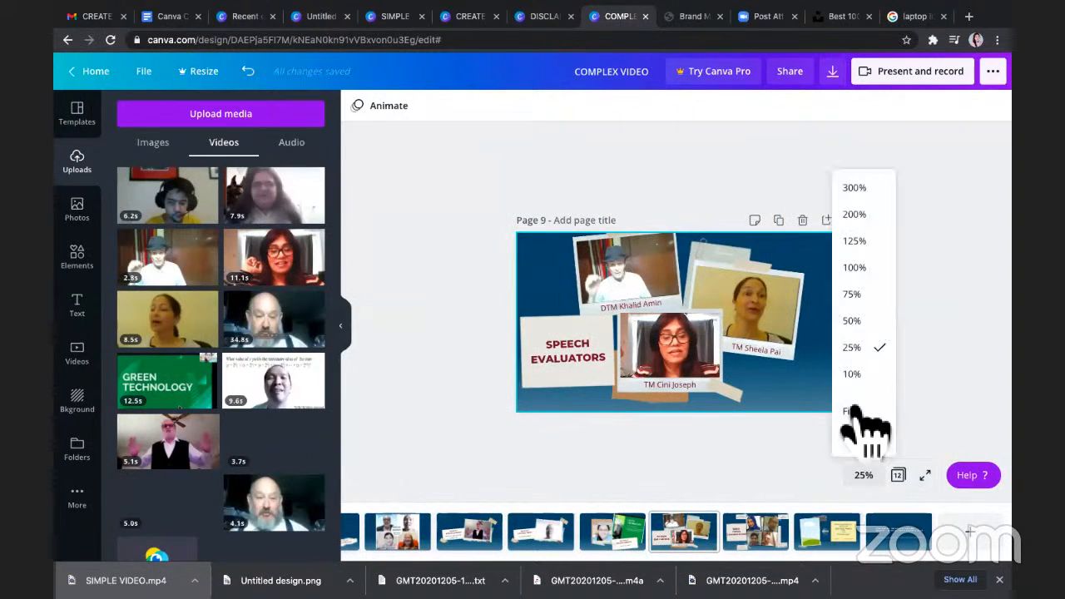
click(855, 267)
click(865, 478)
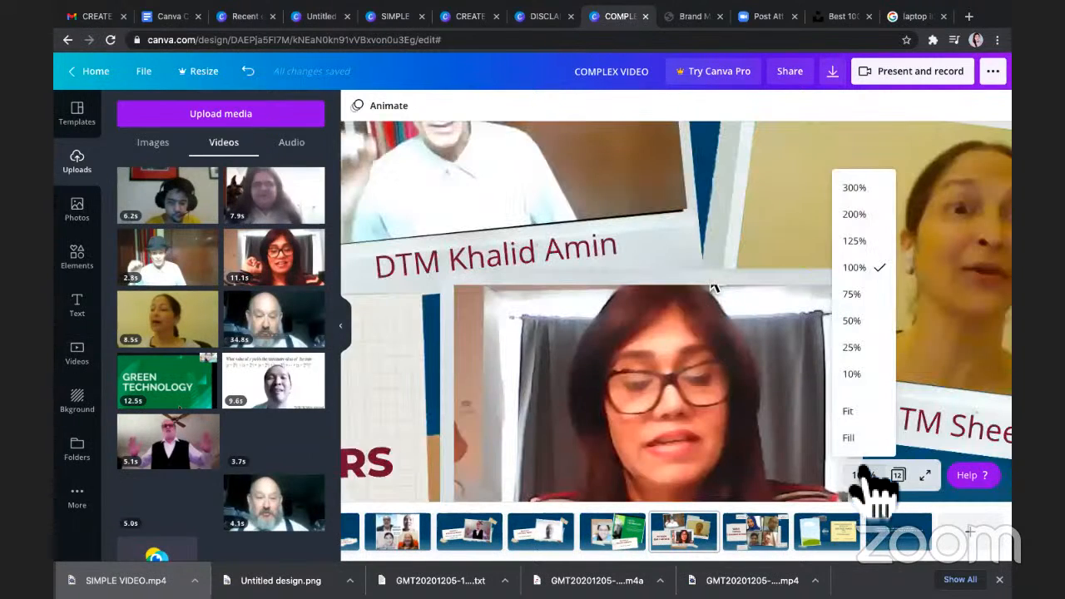
click(853, 412)
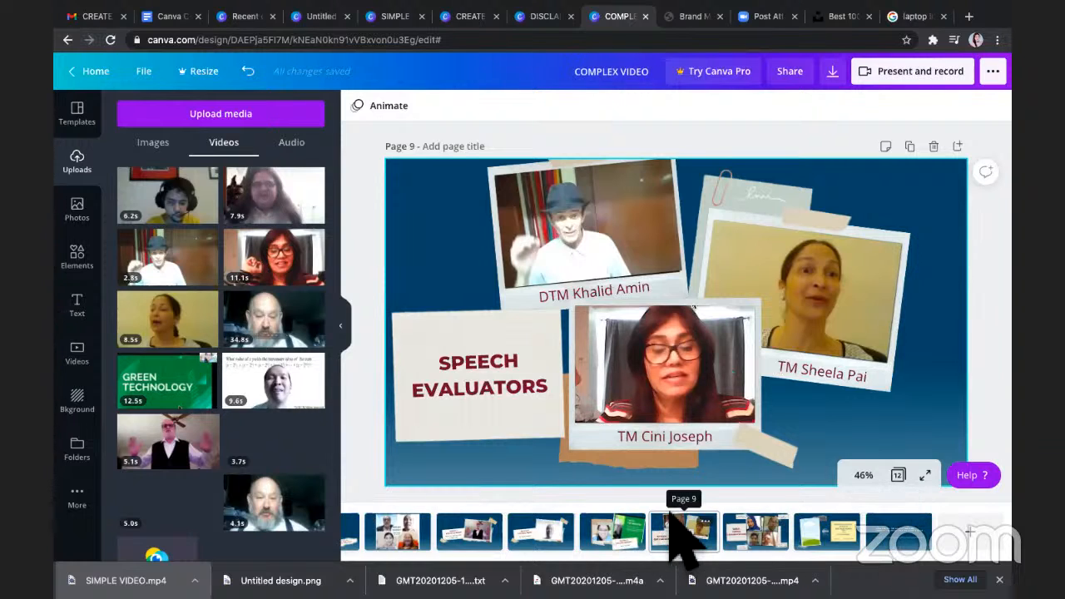
- On page 11, nudge the grey torn-paper piece behind the empty photo frame slightly to the left
click(820, 530)
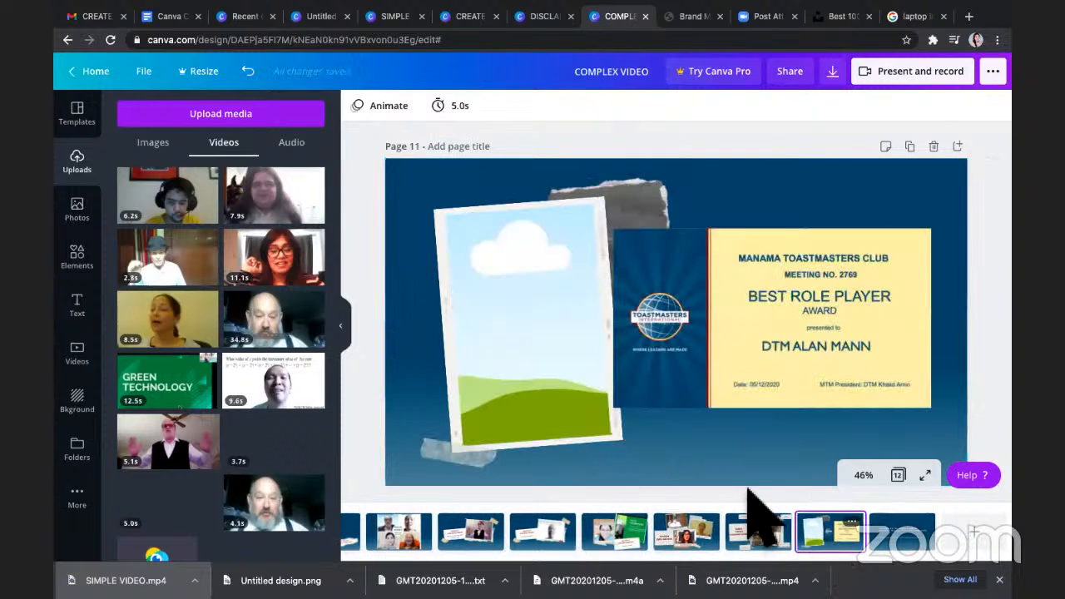
drag(615, 196, 622, 219)
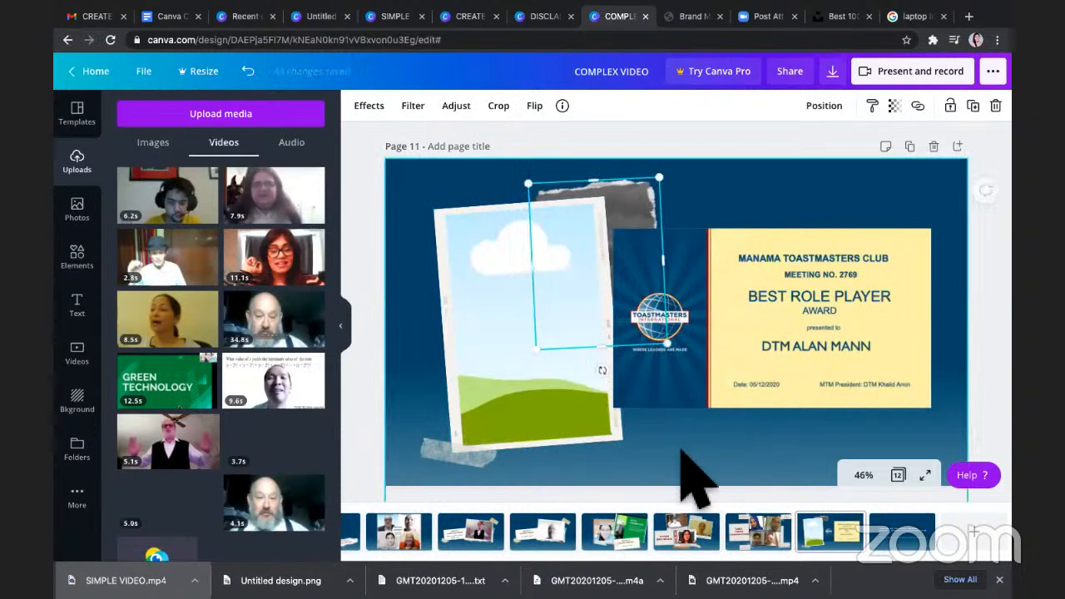
click(730, 439)
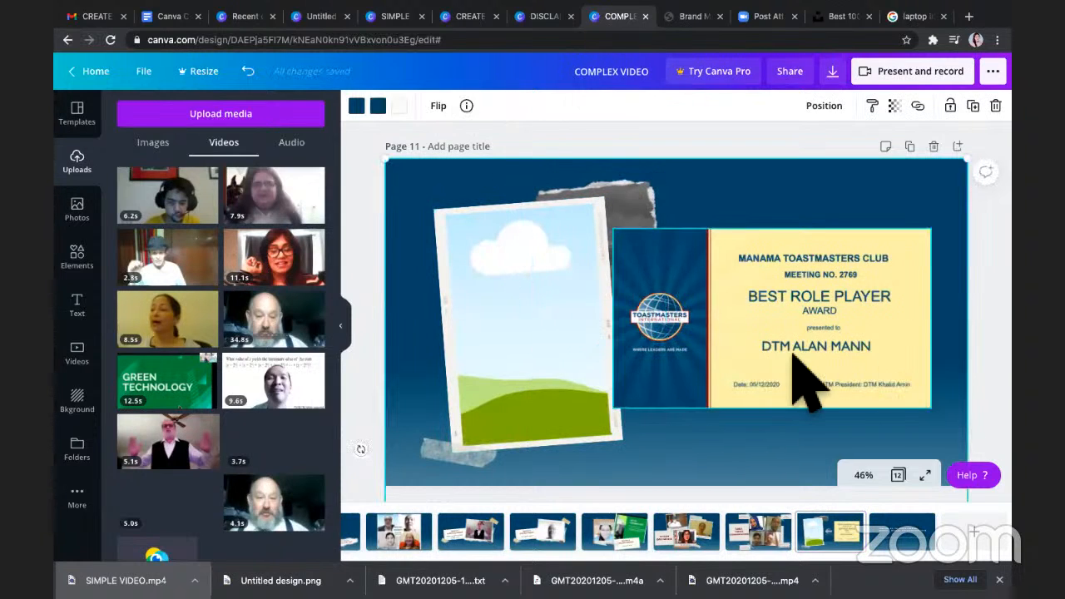
- Fill the empty photo frame on page 11 with the uploaded image of the bearded role player
click(154, 142)
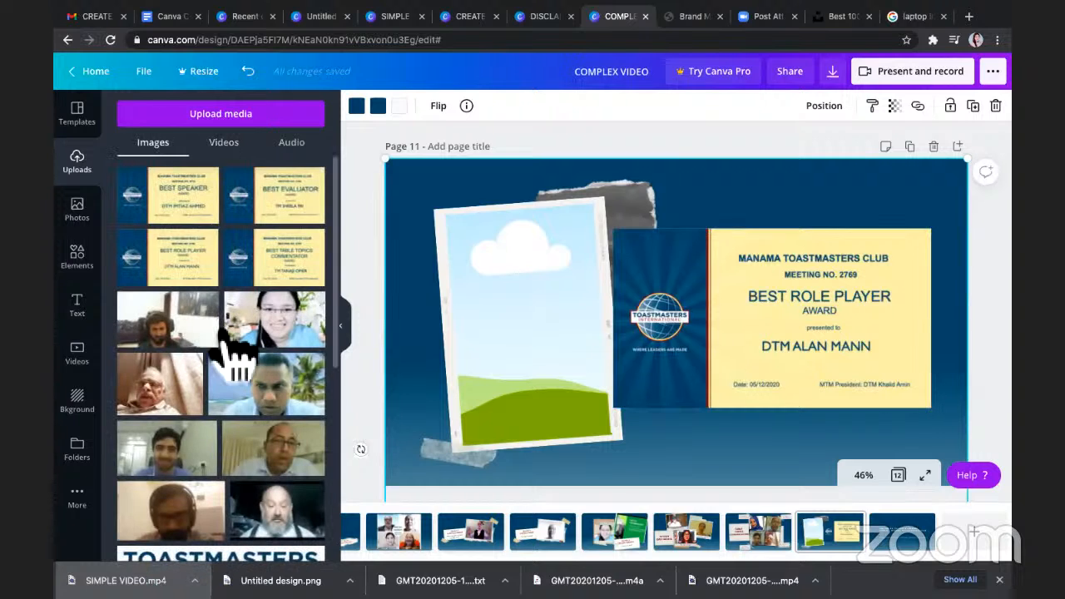
scroll(237, 346, down, 5)
scroll(250, 333, up, 3)
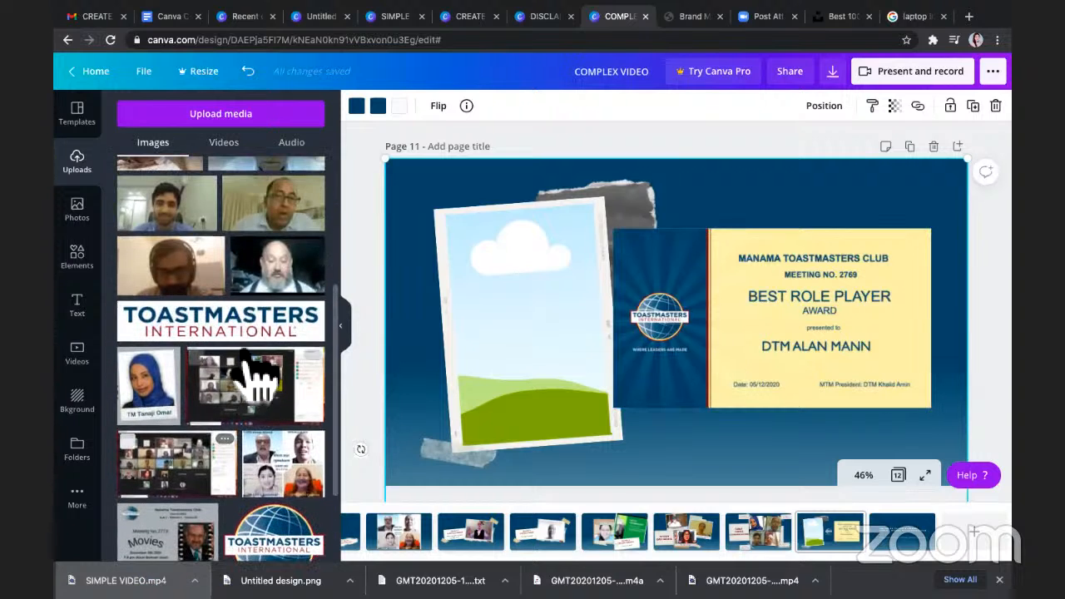
click(276, 283)
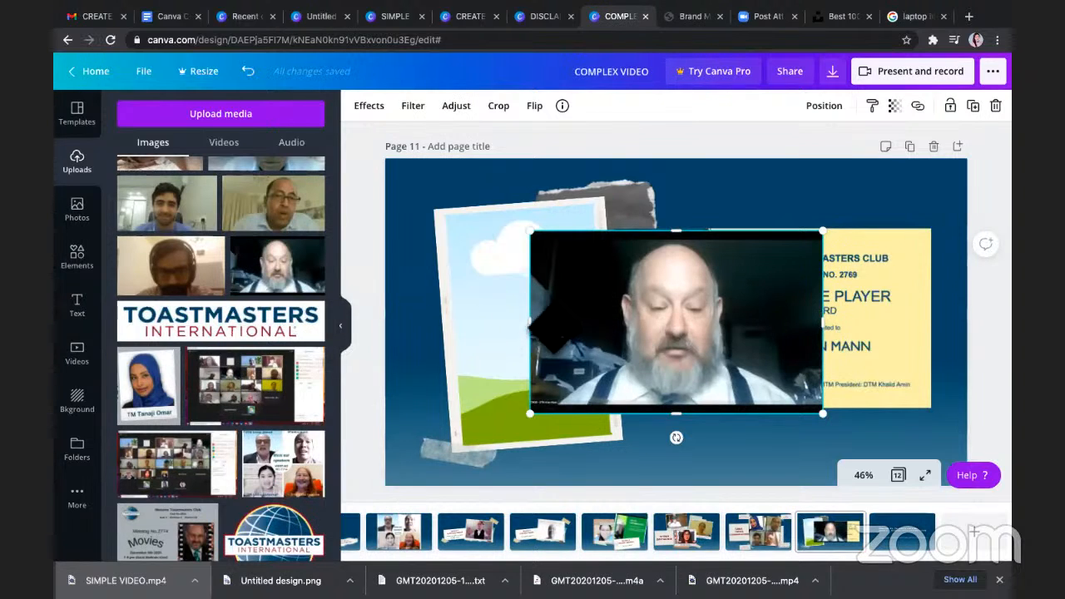
drag(632, 333, 549, 358)
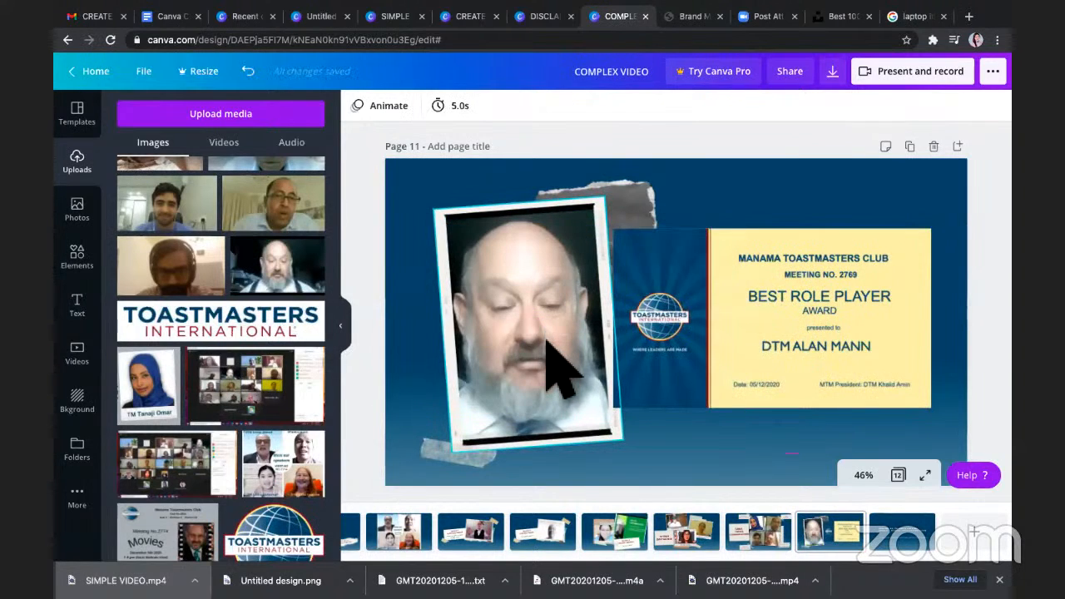
scroll(300, 337, down, 2)
scroll(304, 341, up, 2)
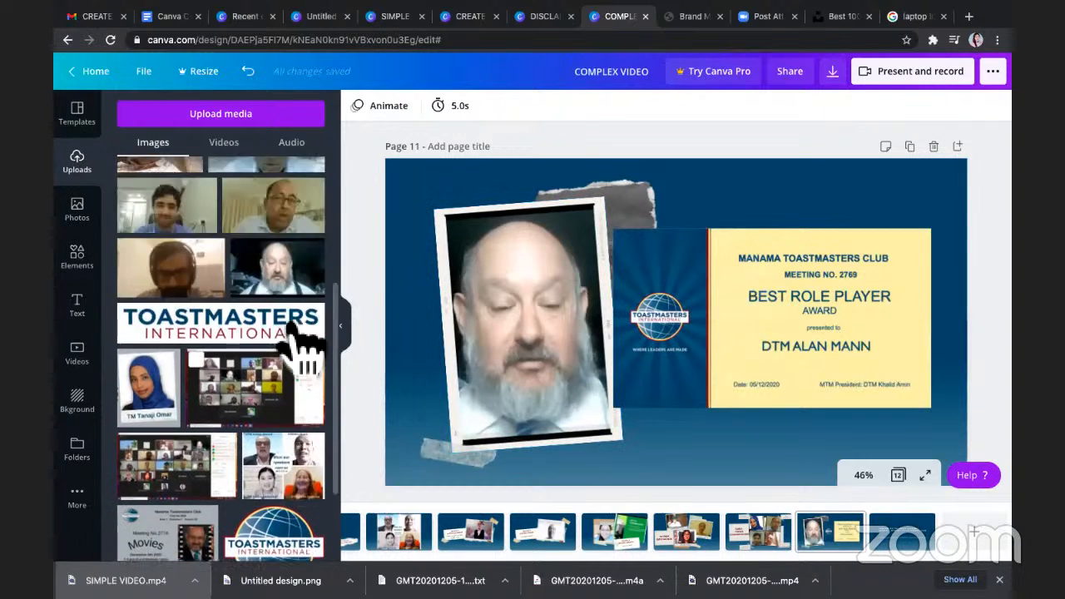
scroll(304, 341, up, 3)
click(536, 320)
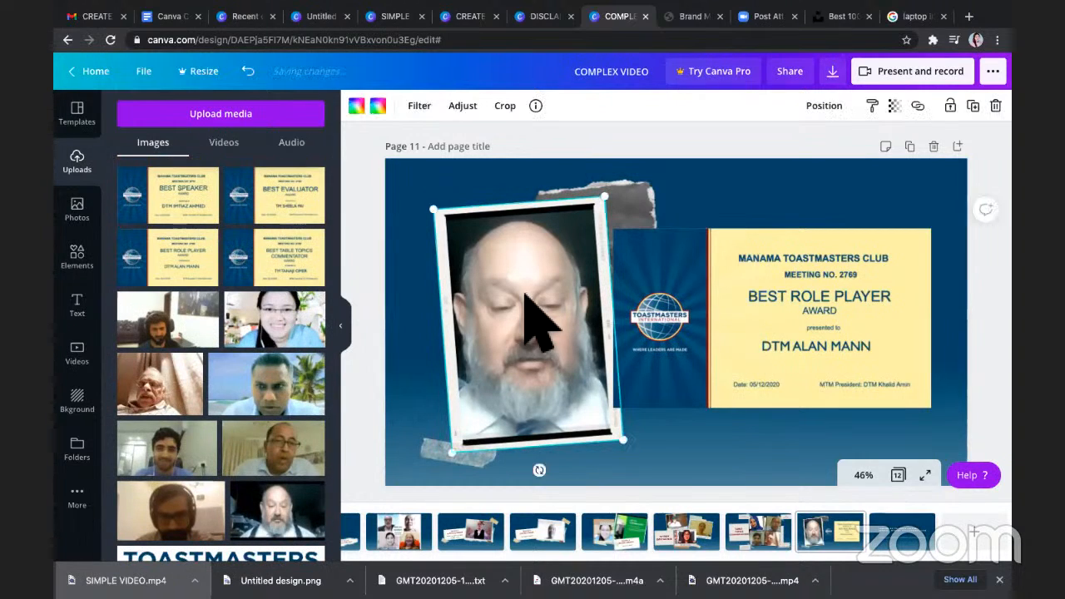
click(690, 435)
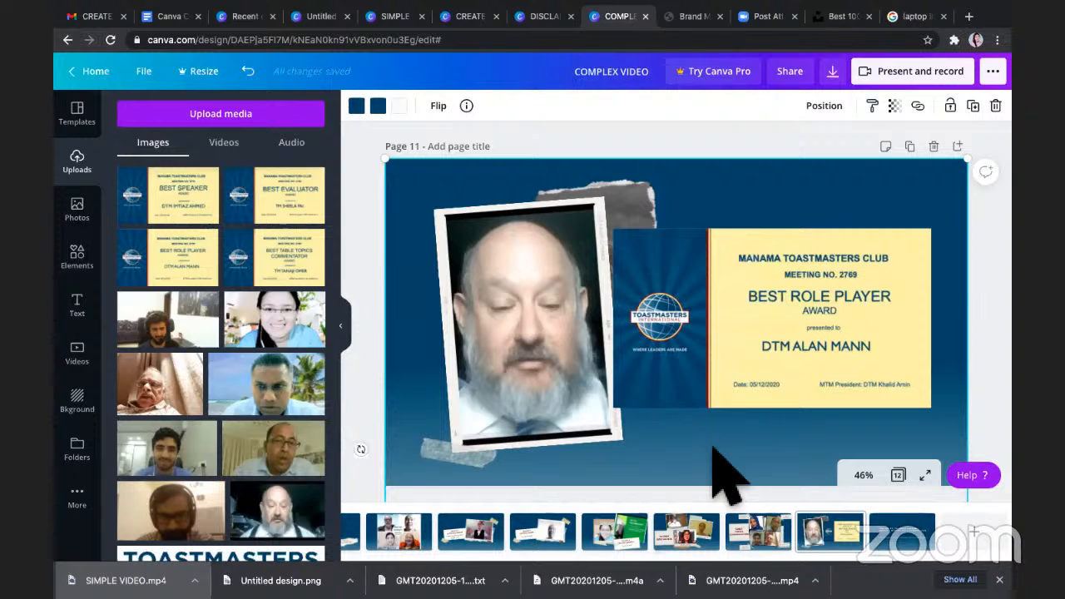
- Duplicate page 11 and delete the Best Role Player certificate from the copy
click(910, 147)
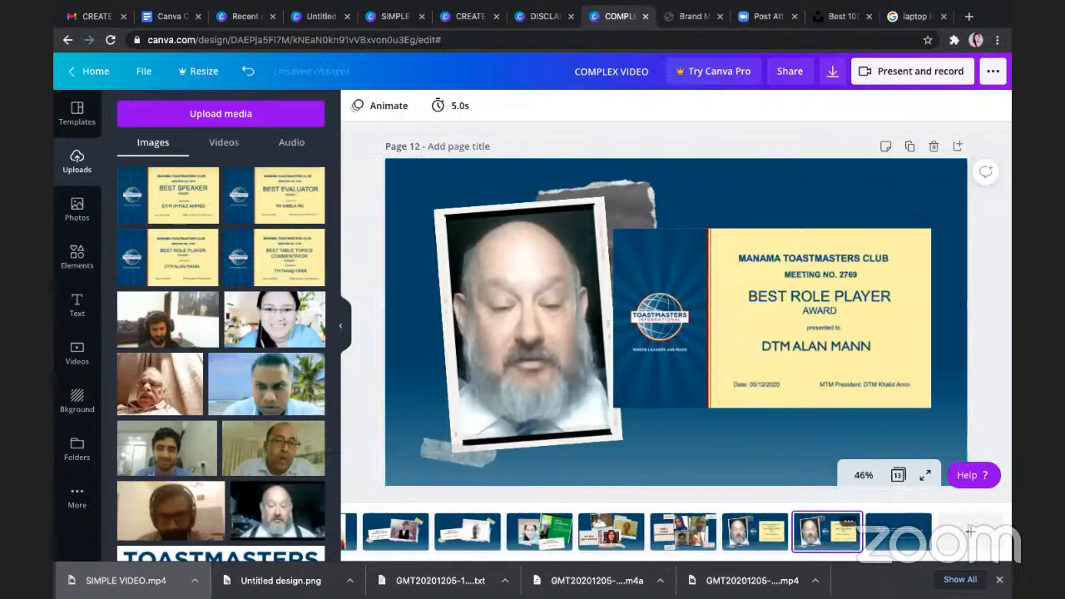
click(782, 349)
key(Delete)
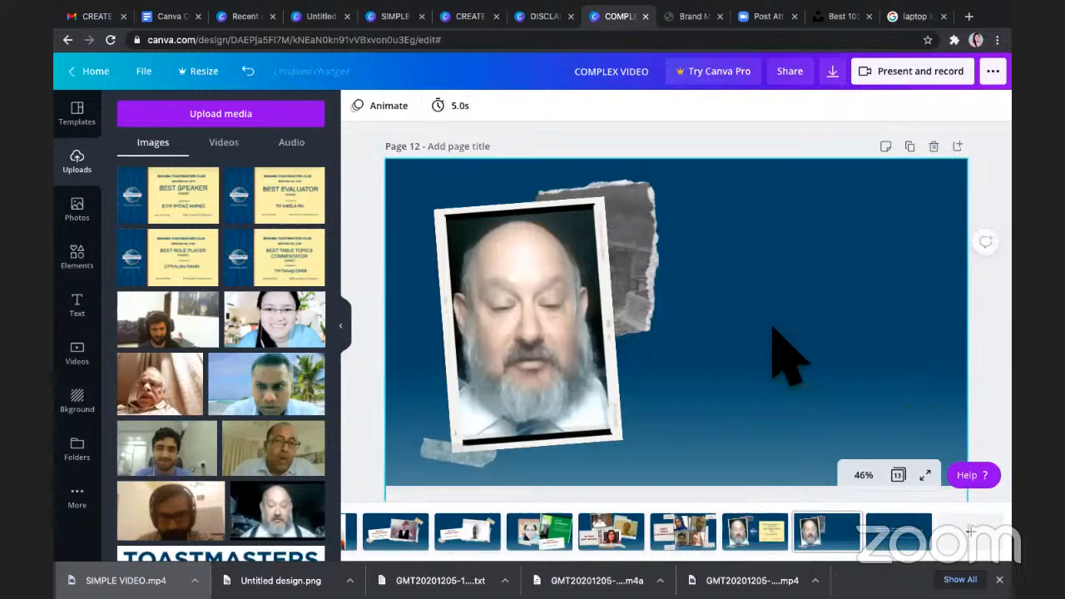
- Add the uploaded Best Speaker certificate to page 12, shrink it and position it beside the framed photo
drag(197, 208, 600, 304)
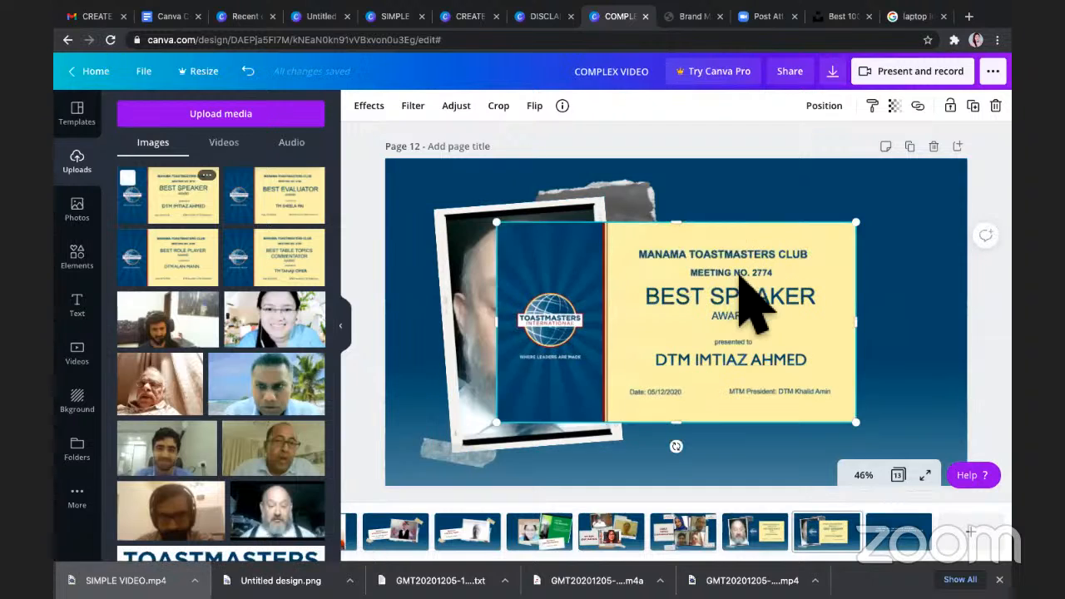
drag(791, 281, 840, 285)
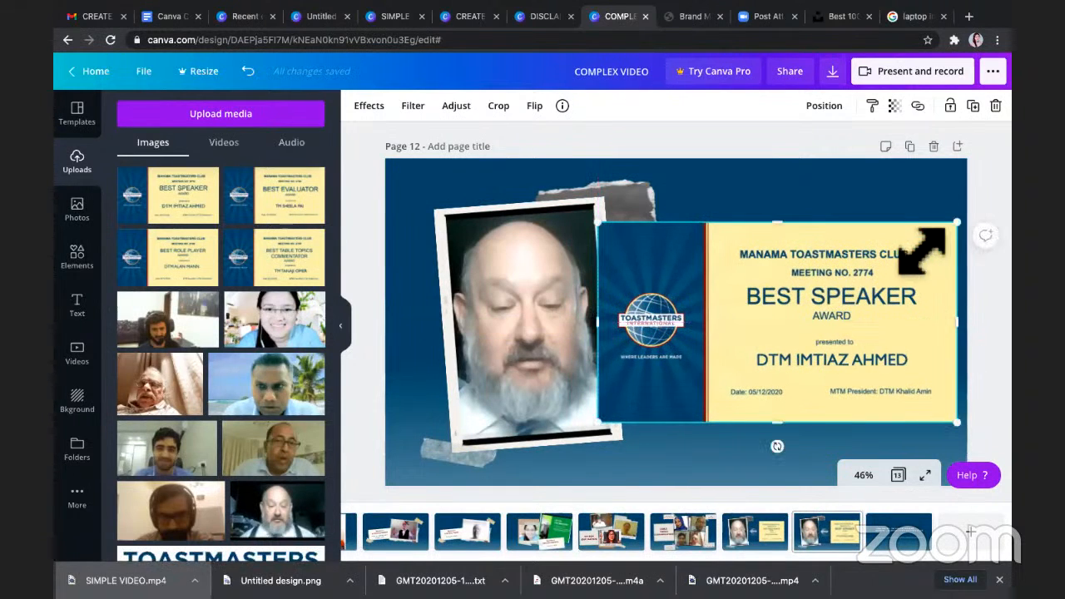
drag(957, 223, 920, 243)
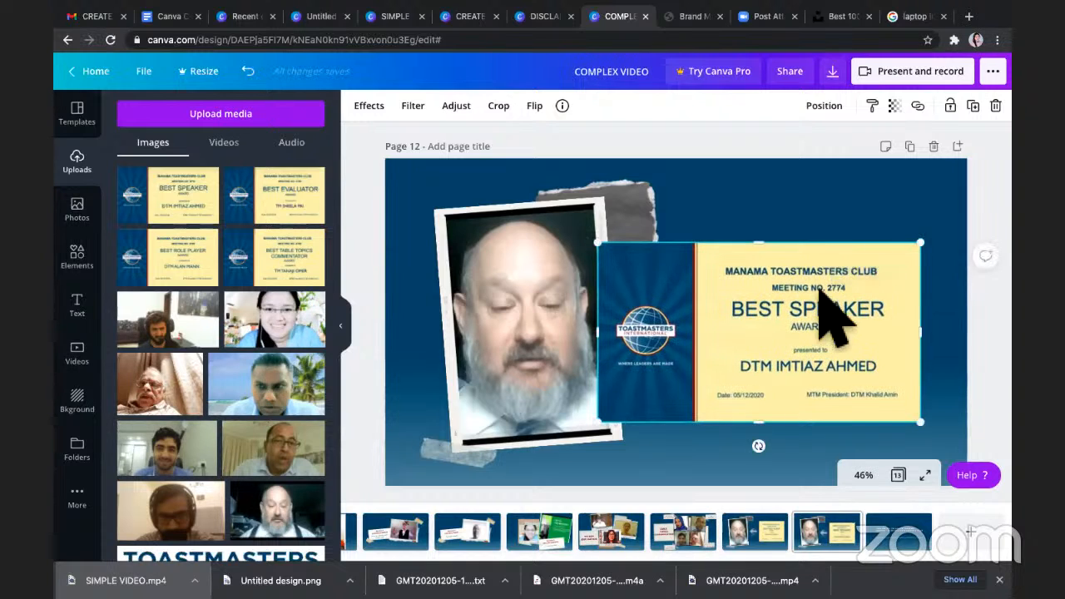
drag(824, 308, 825, 297)
- Remove the photo from page 12's frame and look through the uploaded images and videos for the best speaker's picture
click(521, 321)
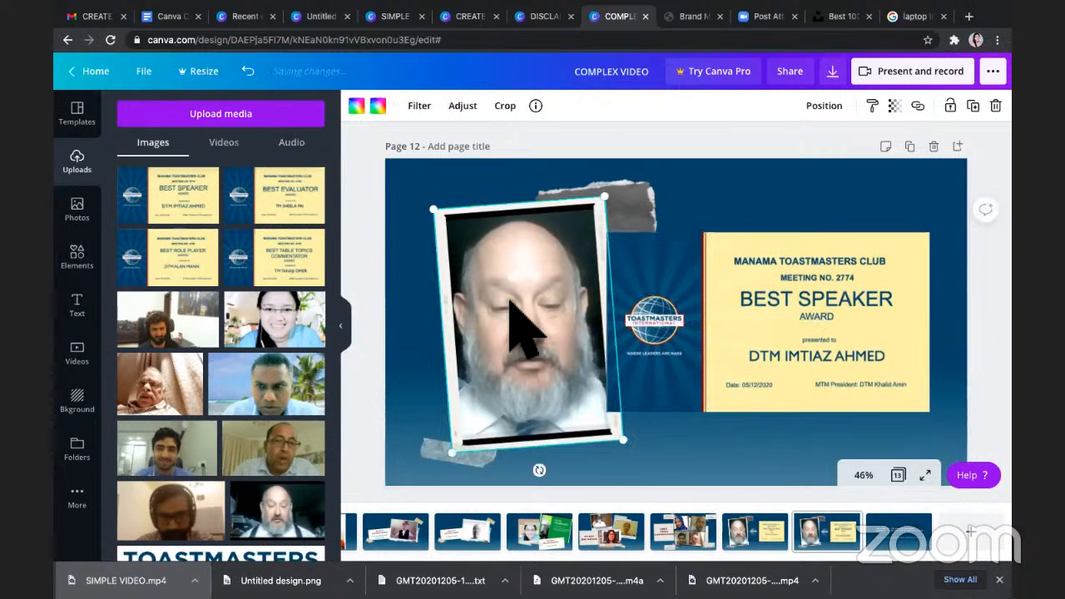
key(Delete)
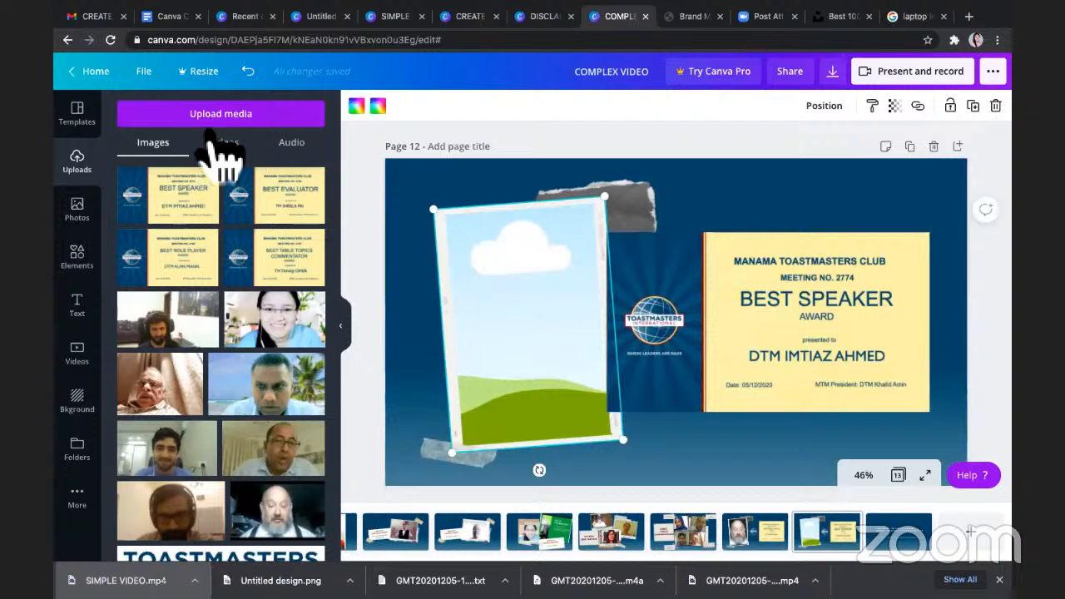
scroll(250, 342, down, 5)
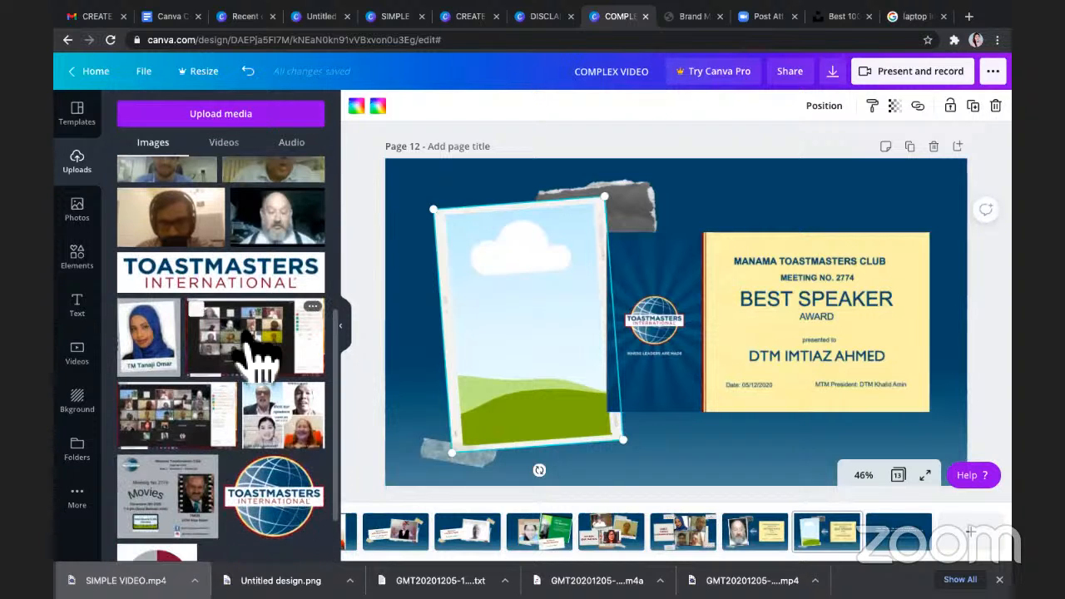
scroll(254, 350, down, 3)
scroll(258, 353, up, 6)
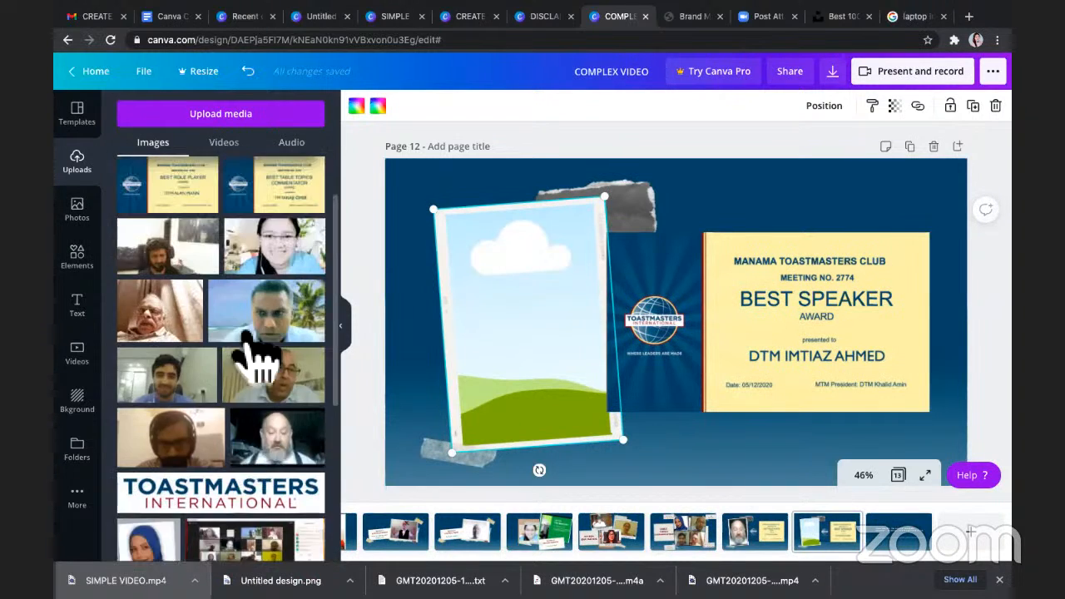
click(225, 144)
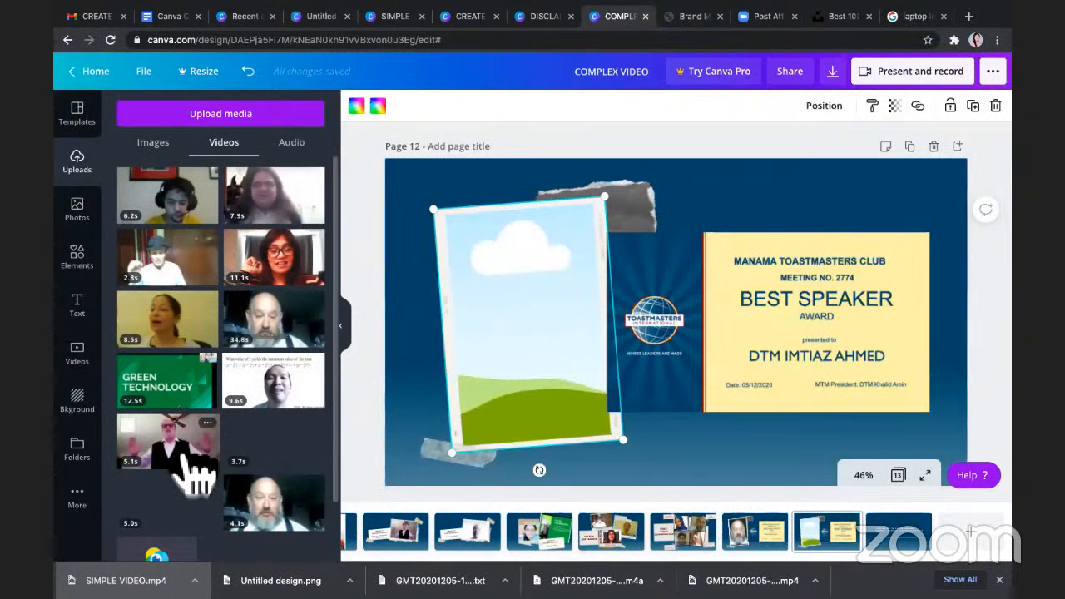
click(154, 142)
- Upload the screenshot of the bearded speaker in a black vest and place it in page 12's photo frame
click(197, 118)
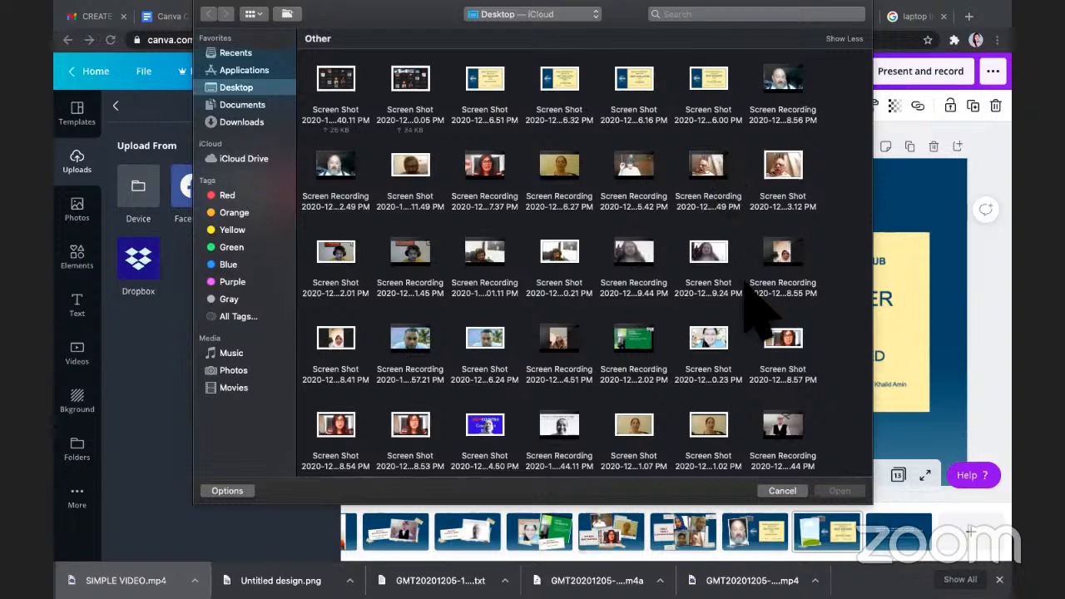
scroll(743, 370, down, 5)
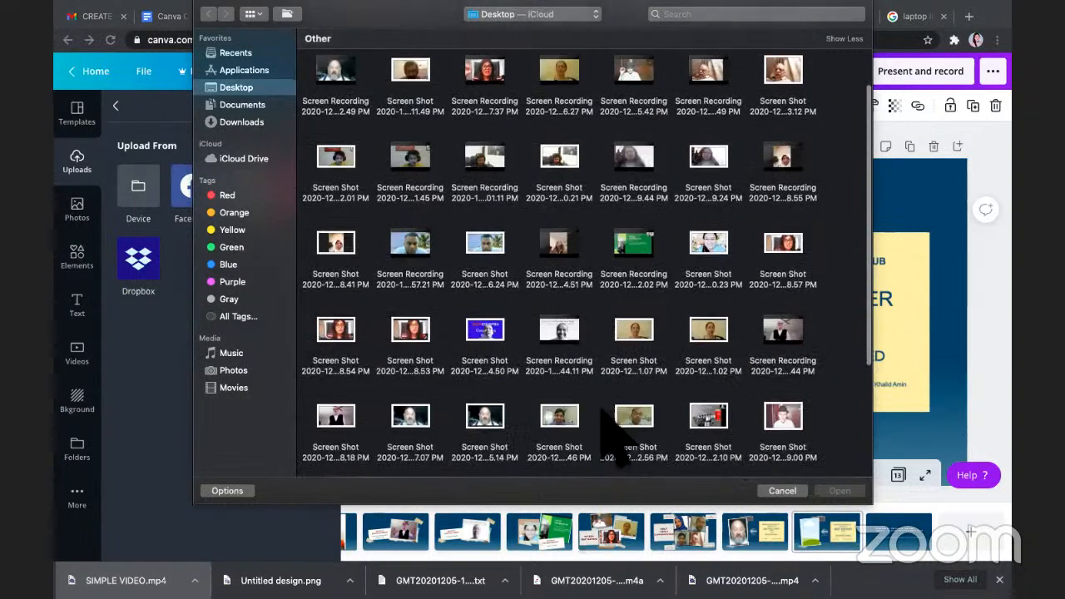
click(337, 348)
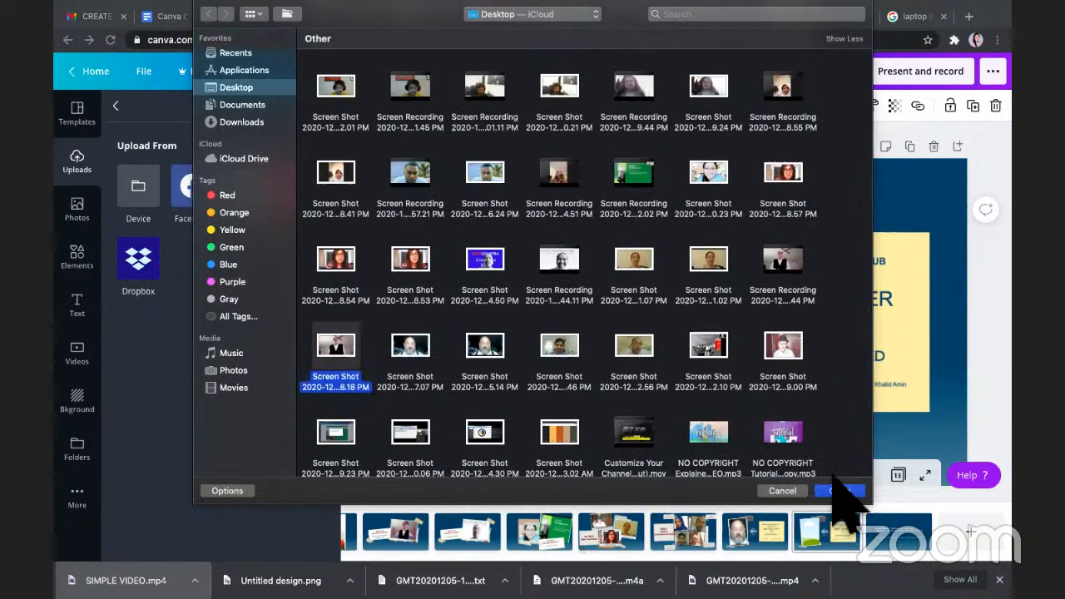
click(839, 490)
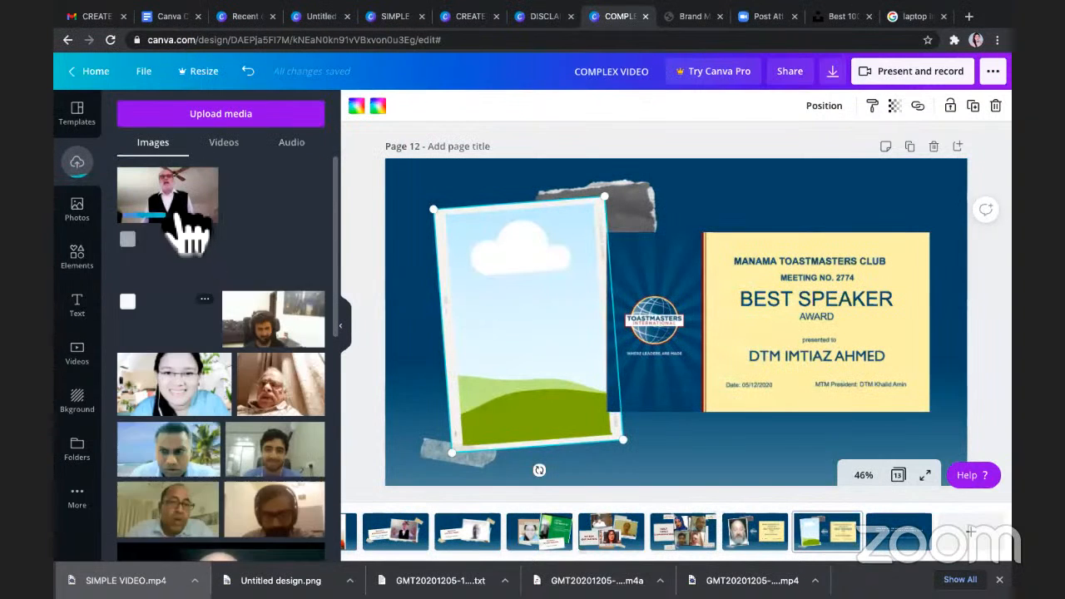
drag(536, 341, 607, 332)
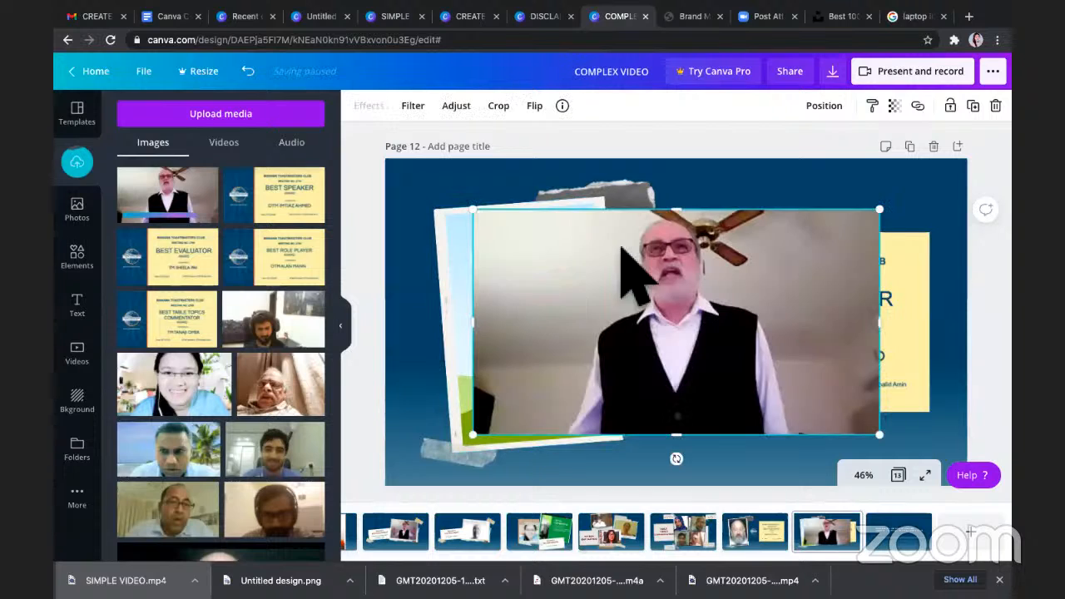
drag(533, 272, 547, 342)
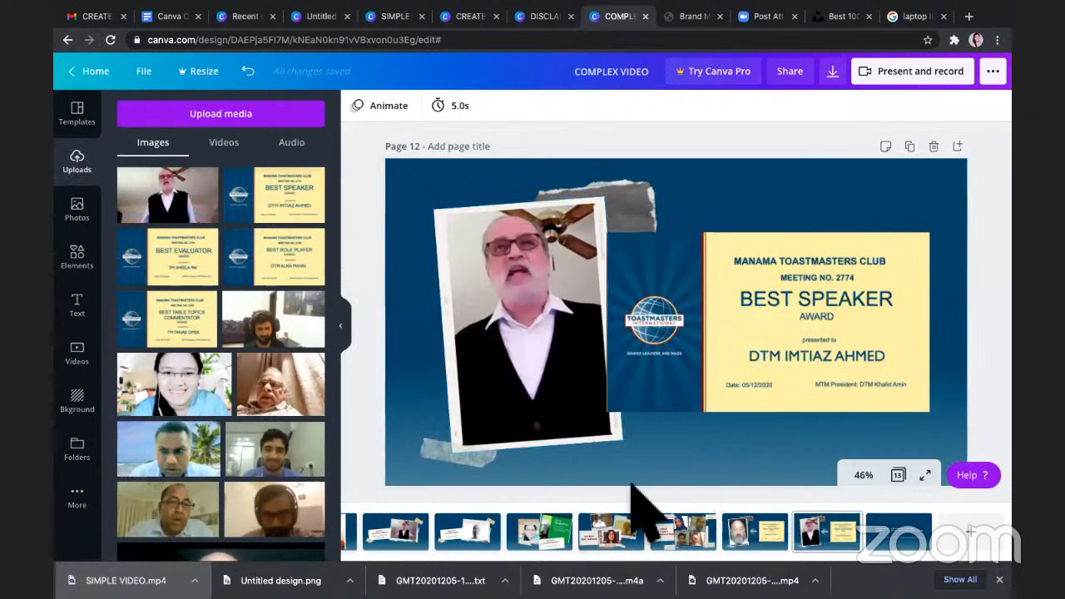
- Add page 14 at the end and paste page 12's blue gradient background onto it
click(730, 451)
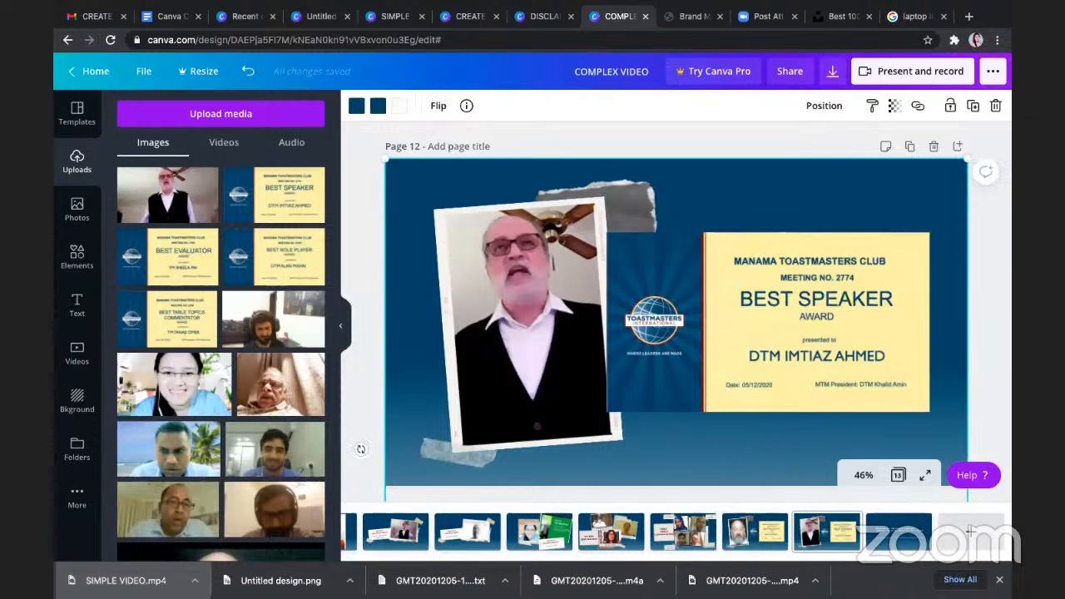
click(970, 530)
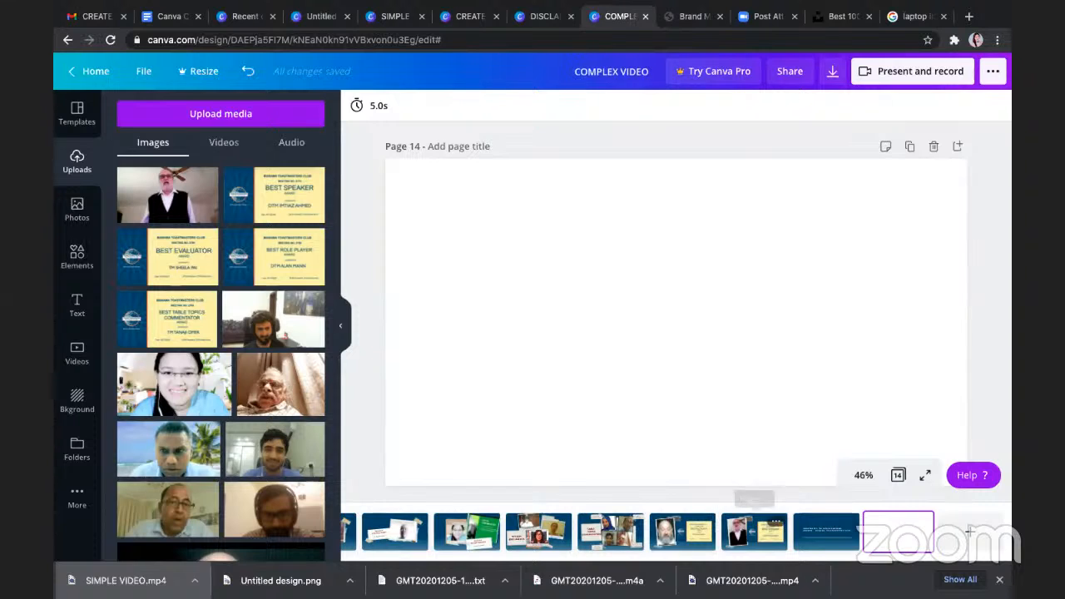
click(754, 531)
click(405, 179)
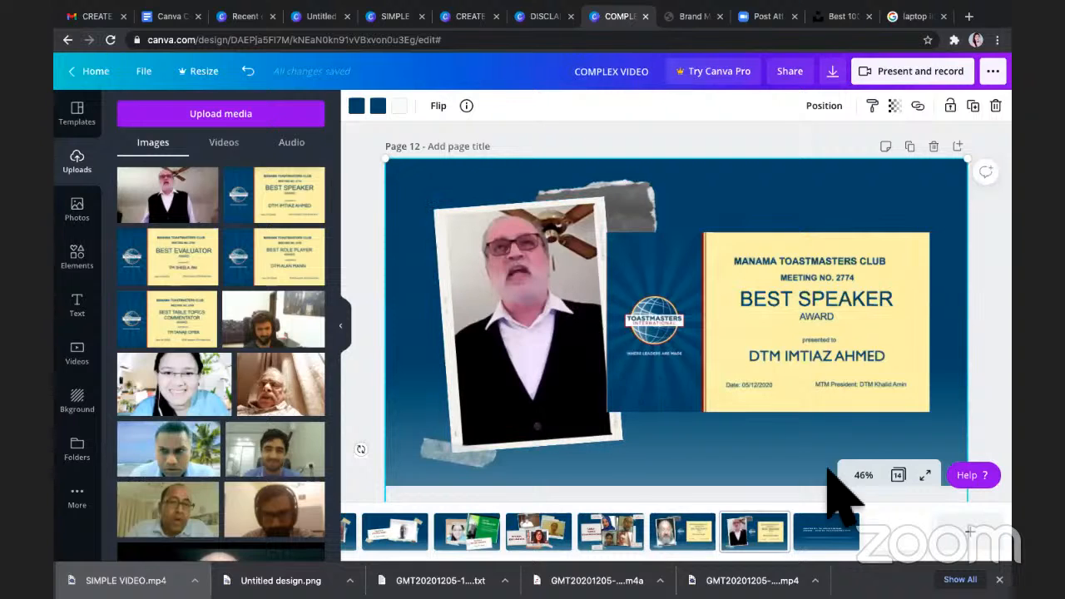
click(936, 531)
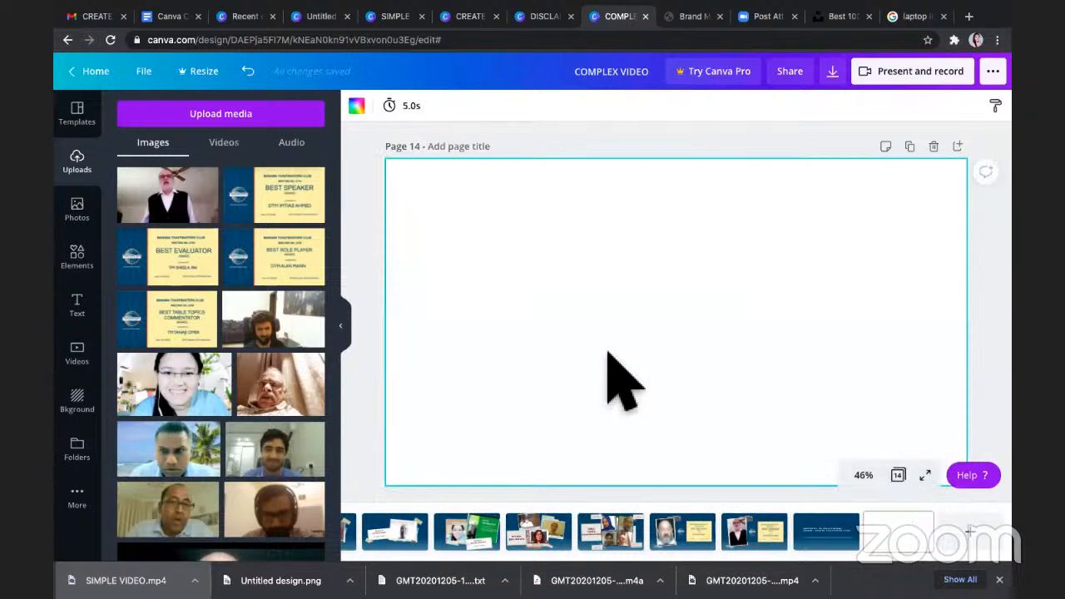
key(super+v)
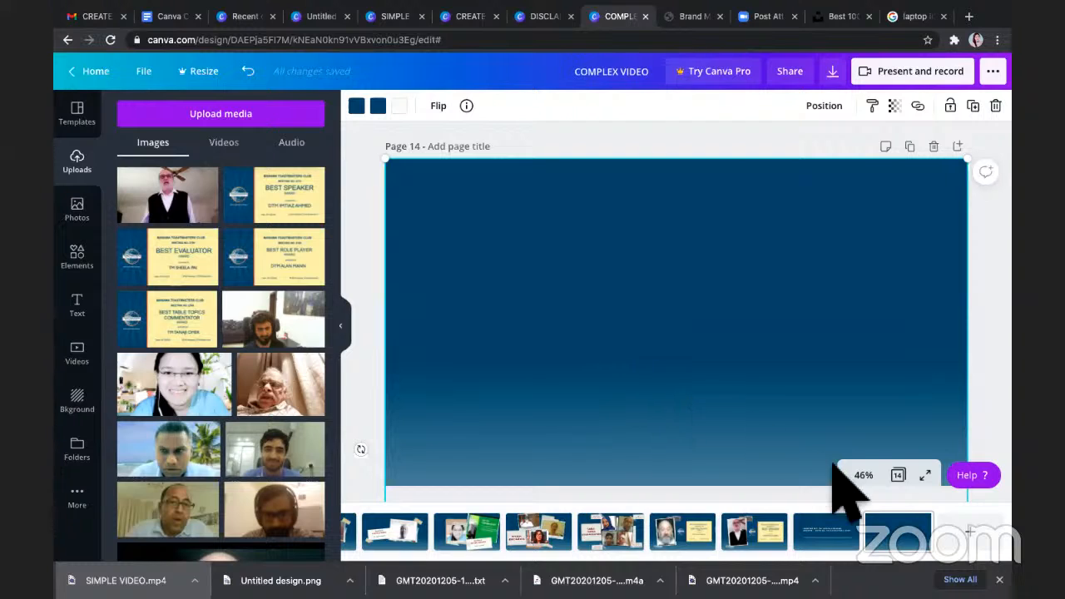
- Add page 15, apply the birthday template layout with two paper notes and a pink flower, and delete its green background
click(968, 529)
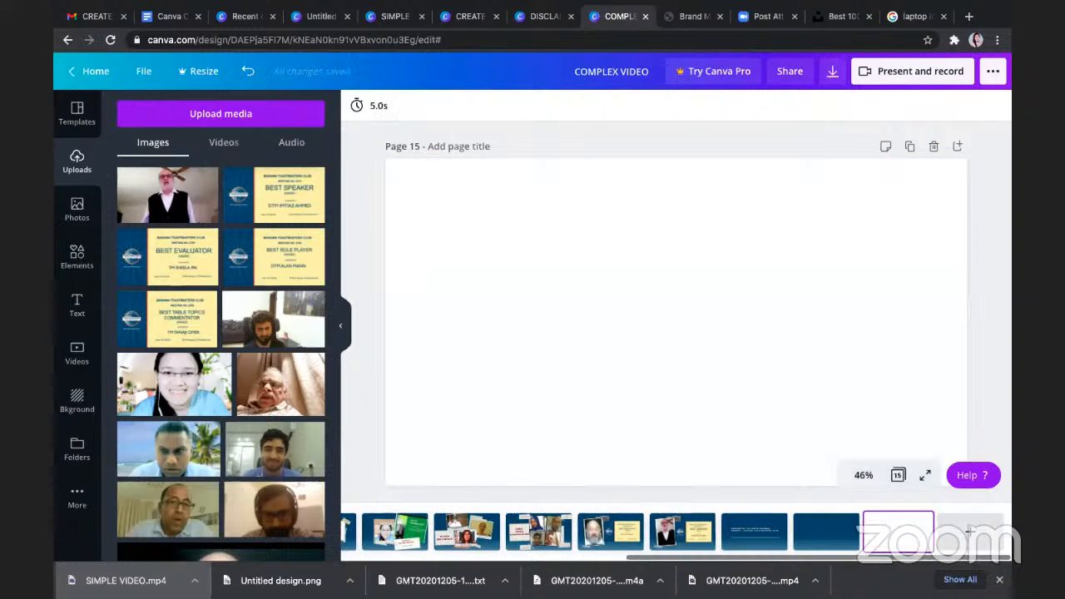
click(81, 121)
click(188, 195)
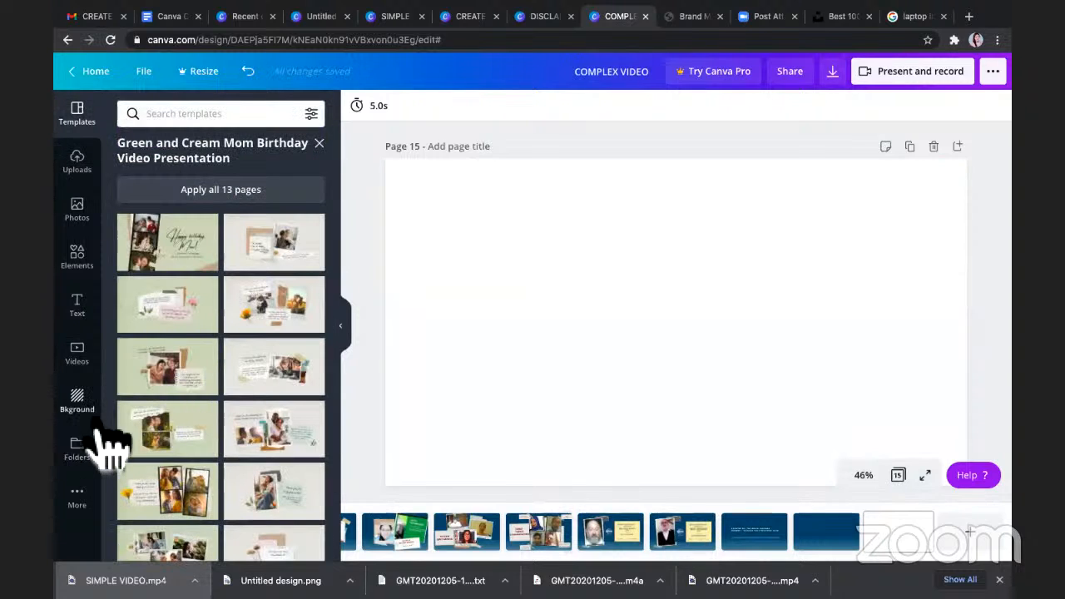
click(200, 327)
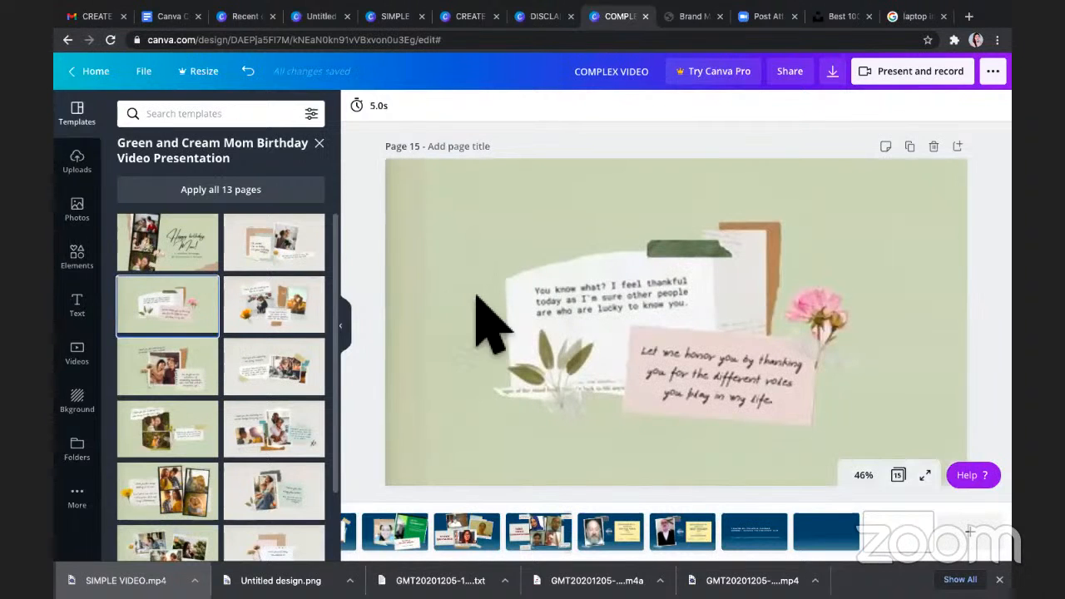
click(449, 323)
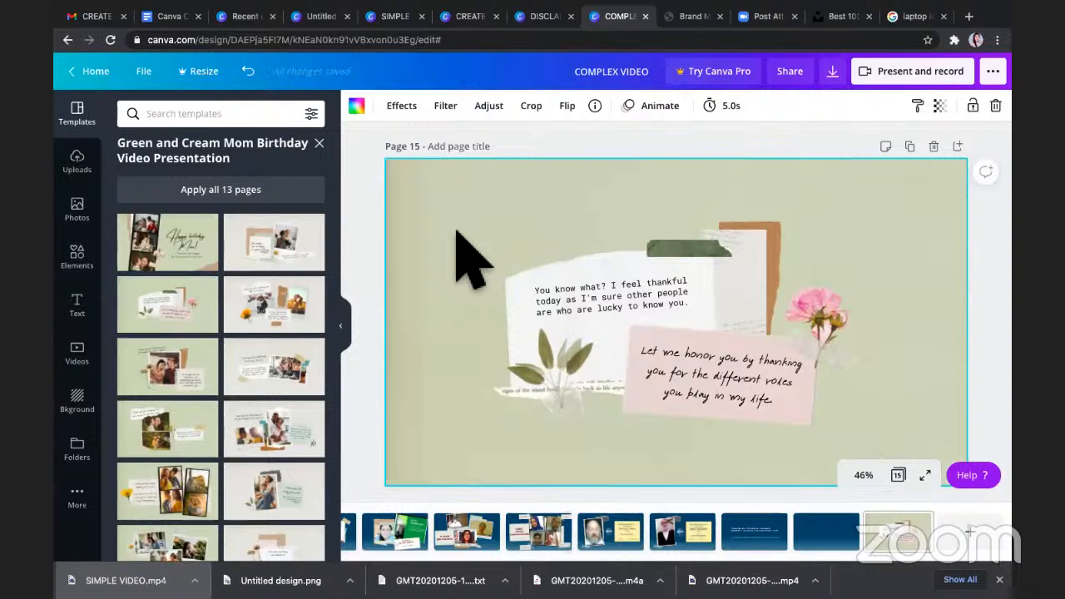
key(Delete)
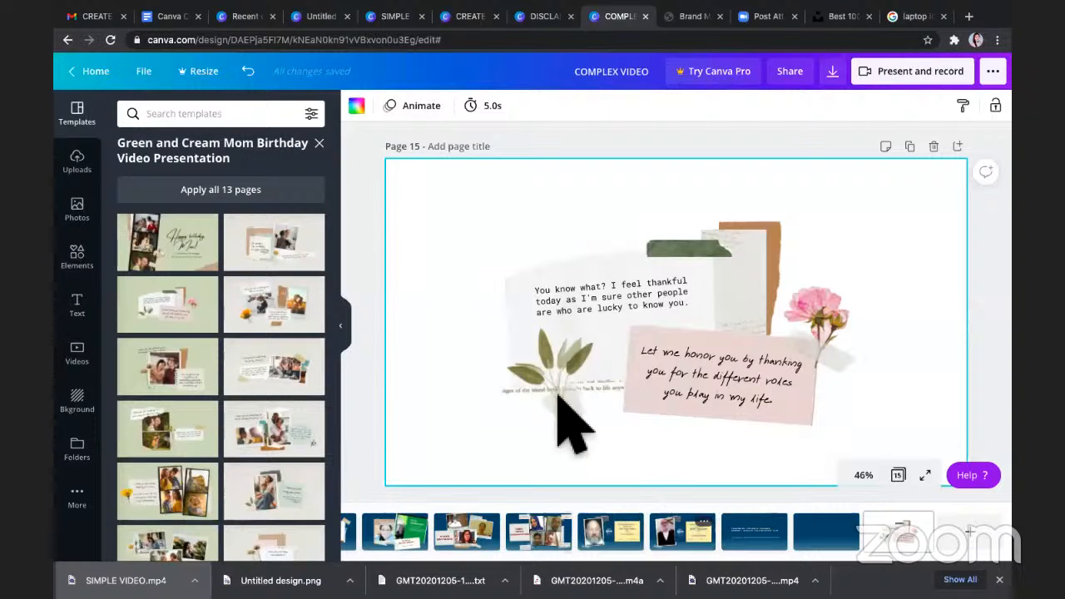
- Copy page 12's blue gradient background to page 15 and send it to the back
click(682, 532)
click(399, 169)
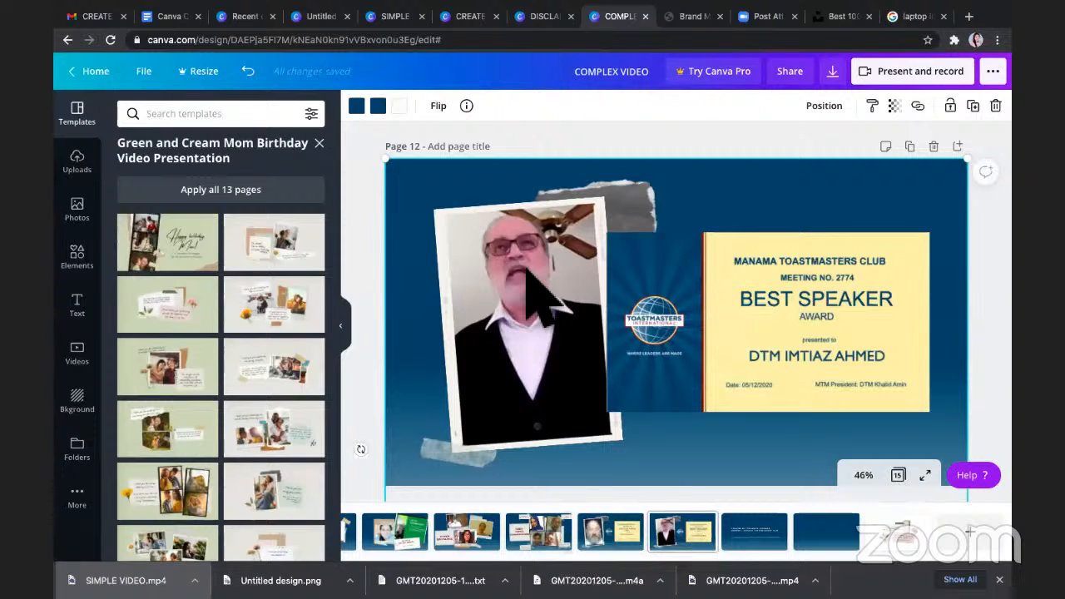
click(915, 532)
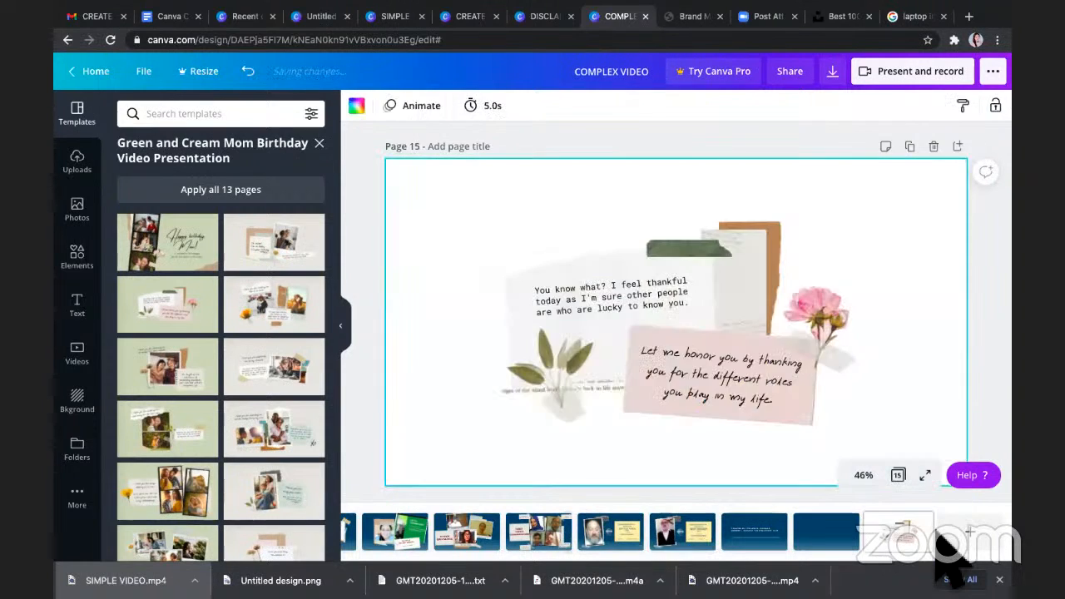
key(ctrl+v)
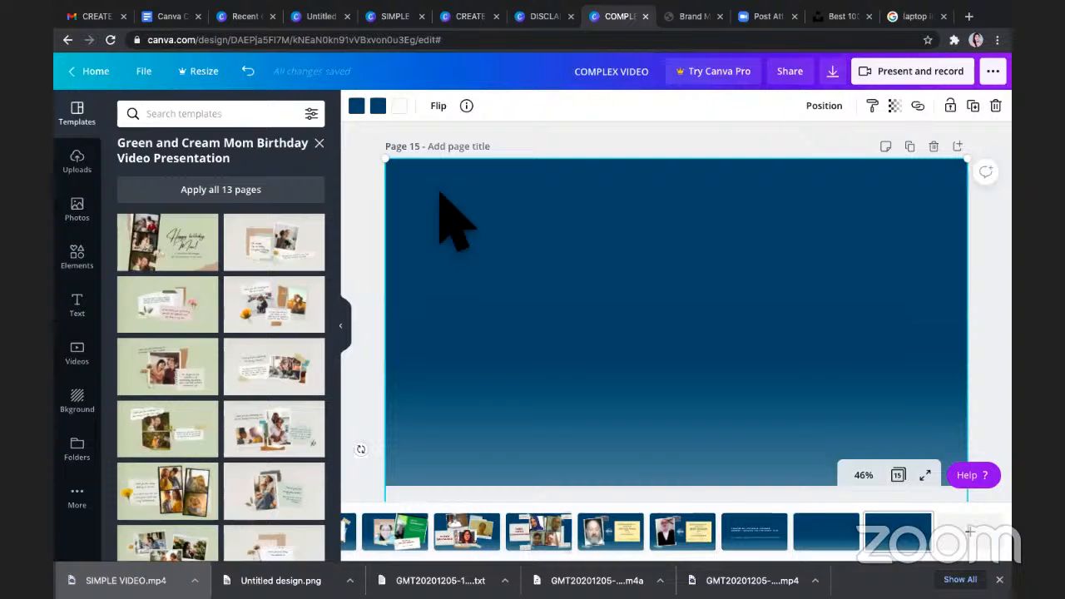
click(828, 110)
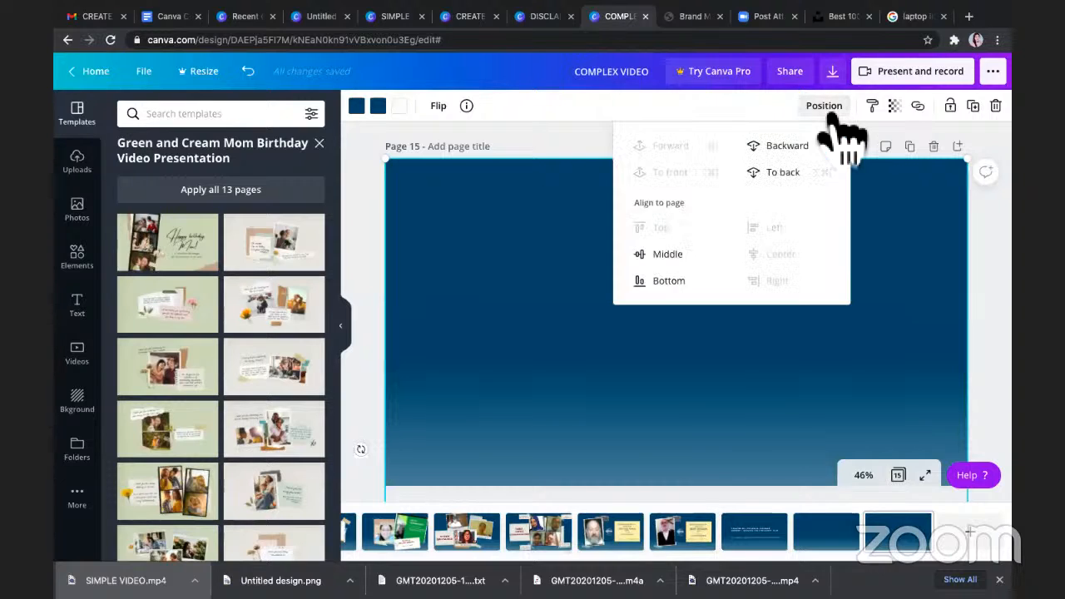
click(782, 171)
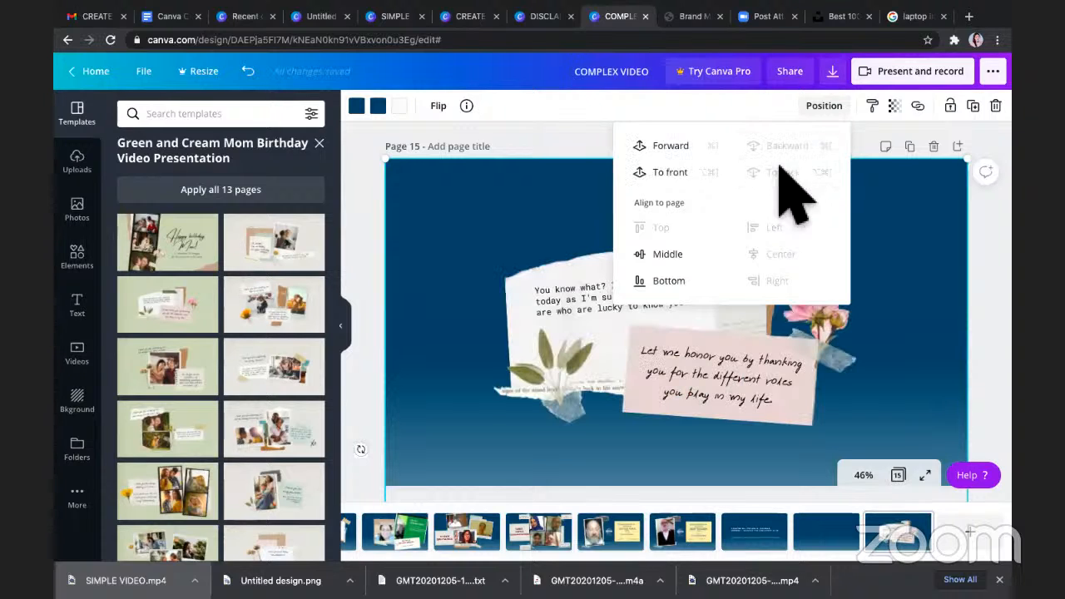
click(949, 346)
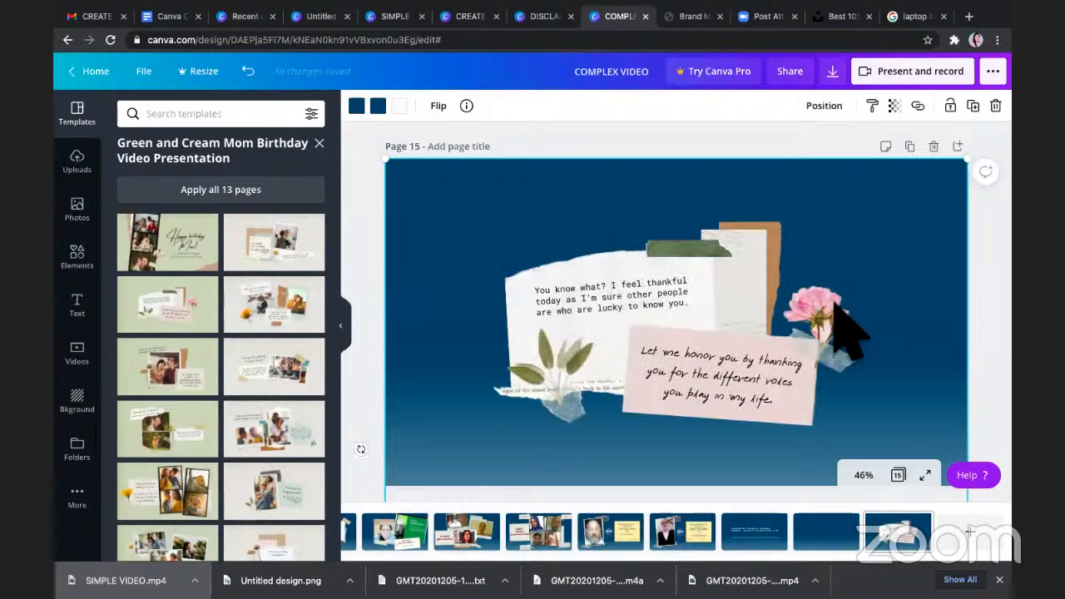
- Delete the pink flower, the leaves and both text blocks from page 15
key(Delete)
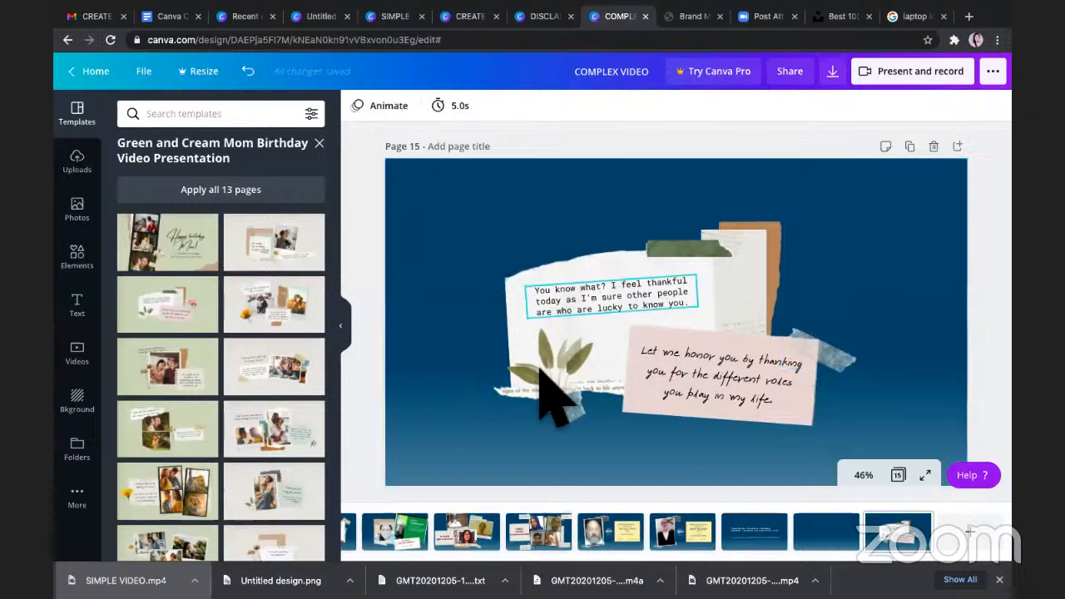
click(552, 399)
key(Delete)
click(664, 288)
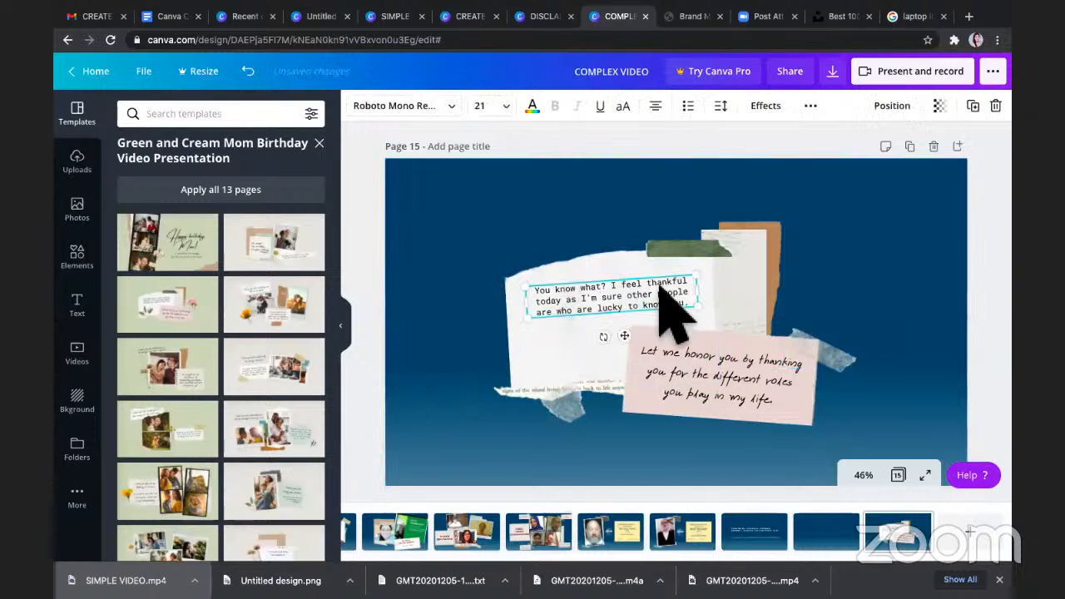
key(Delete)
click(745, 398)
key(Delete)
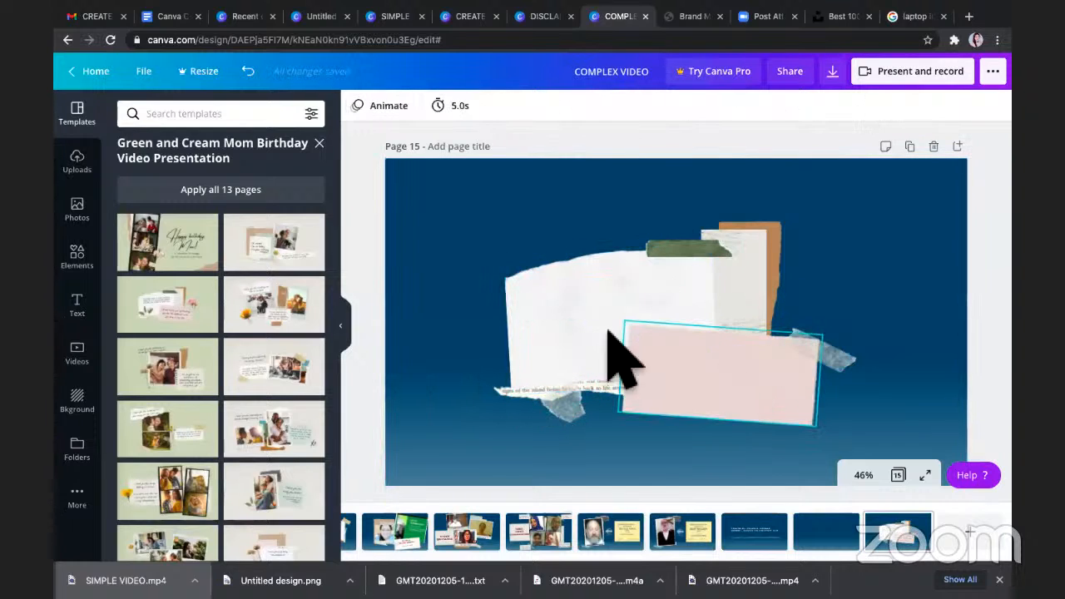
- Enlarge page 15's white torn paper to about 835 × 555 and the pink note to about 798 × 369
click(591, 313)
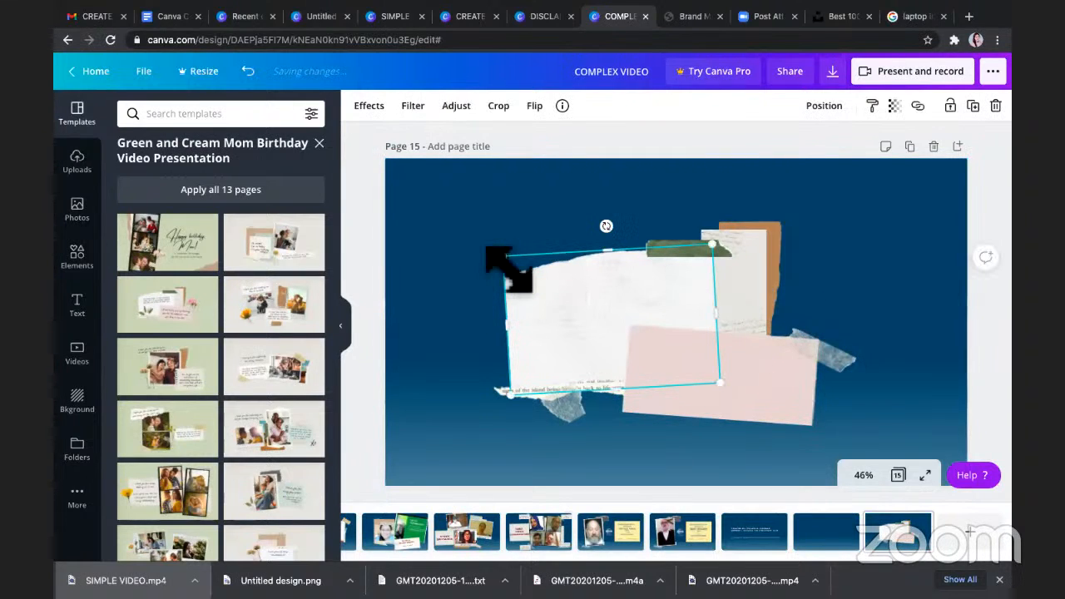
drag(468, 238, 426, 219)
click(650, 376)
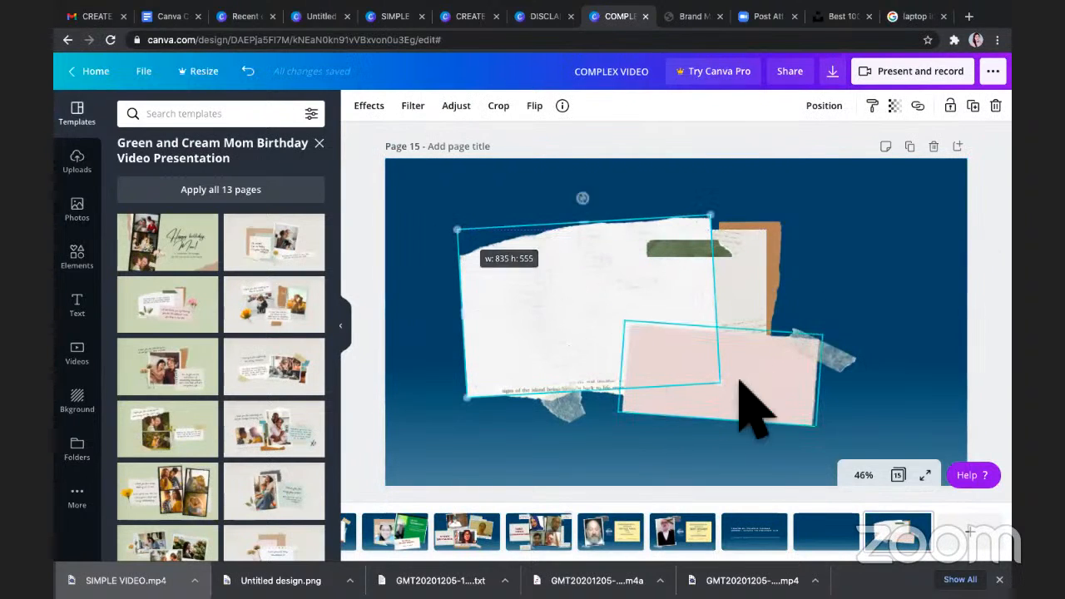
drag(864, 458, 858, 450)
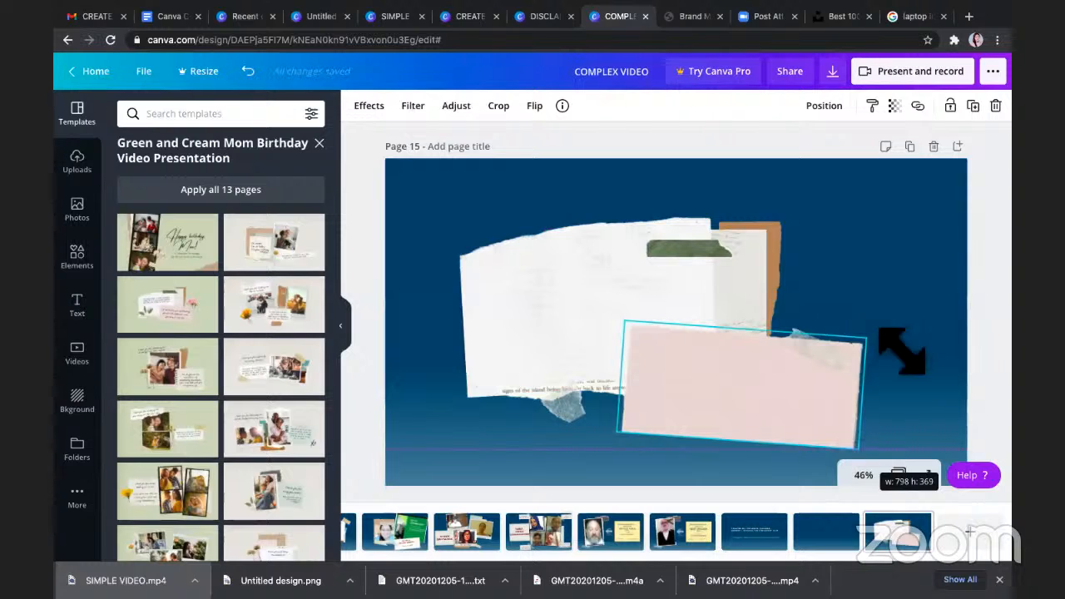
click(939, 279)
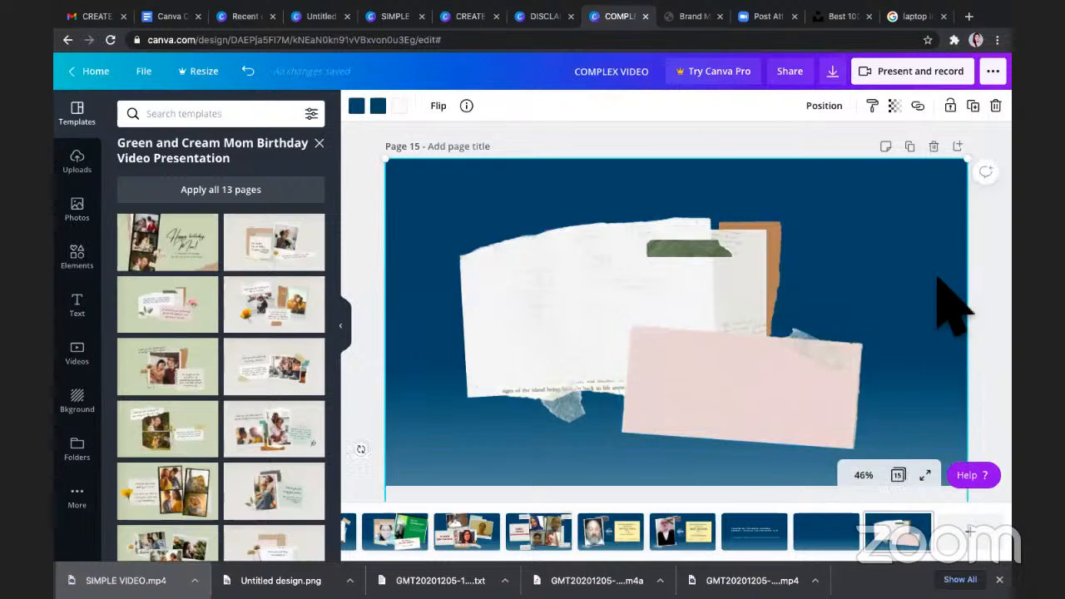
- Delete pages 15 and 14
click(903, 537)
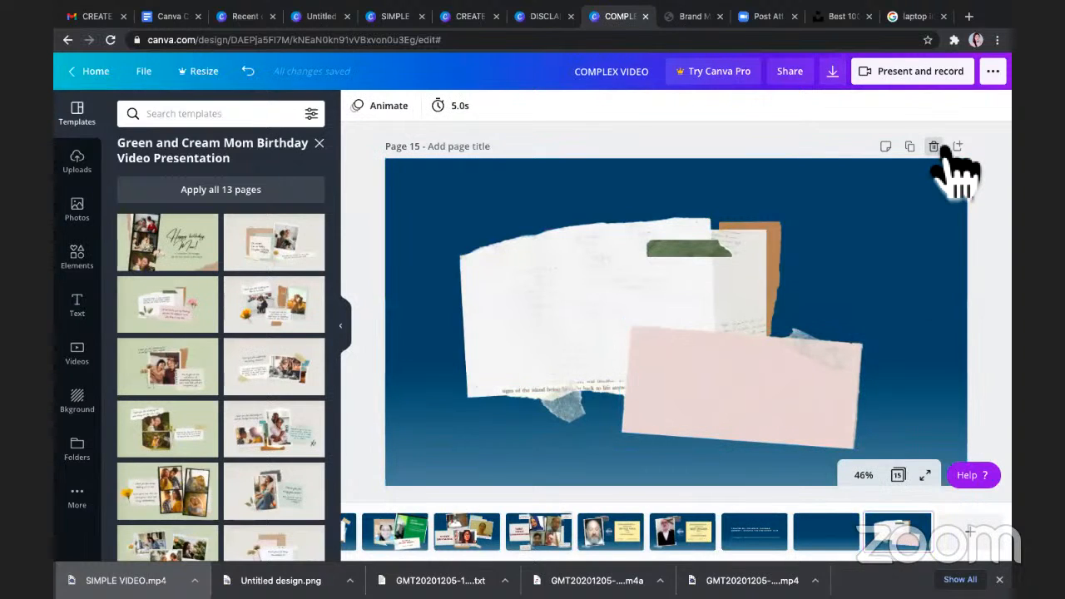
click(936, 147)
click(936, 148)
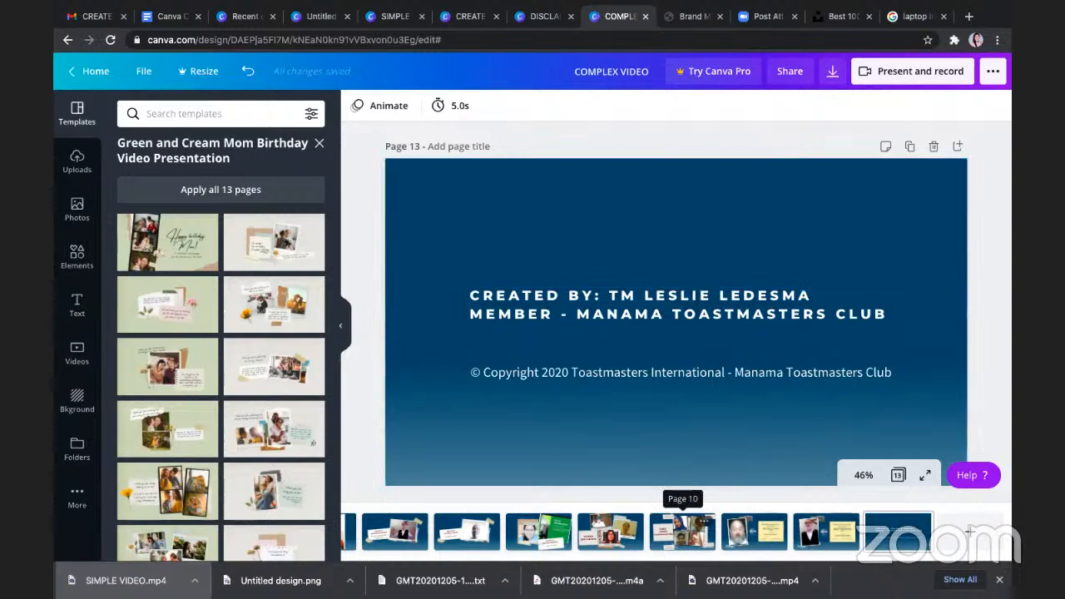
- Apply the Fade animation to the closing credits on page 13
scroll(687, 537, left, 5)
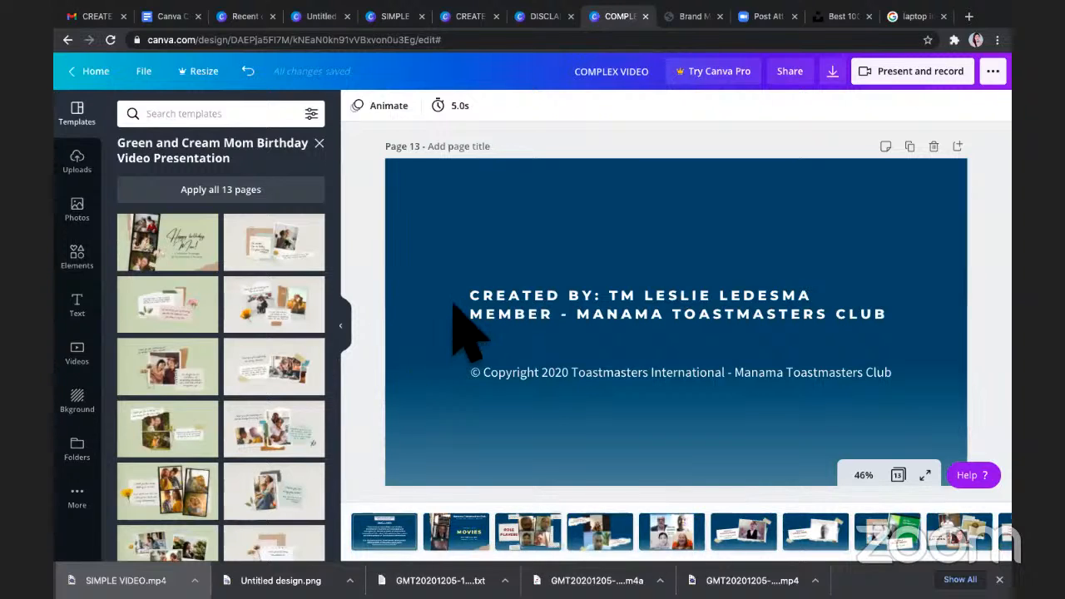
click(464, 233)
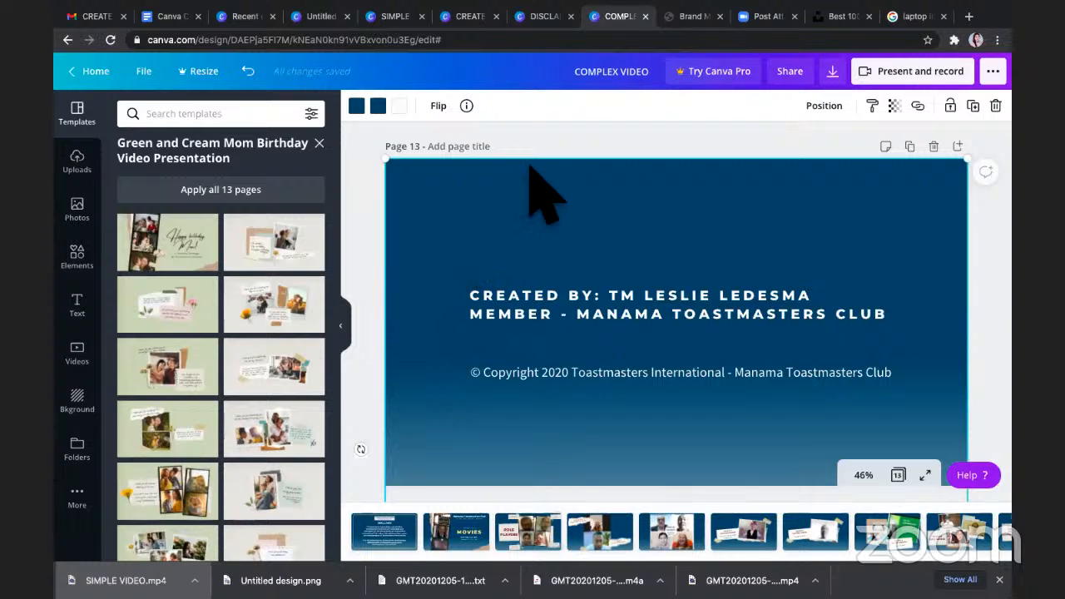
click(499, 125)
click(389, 105)
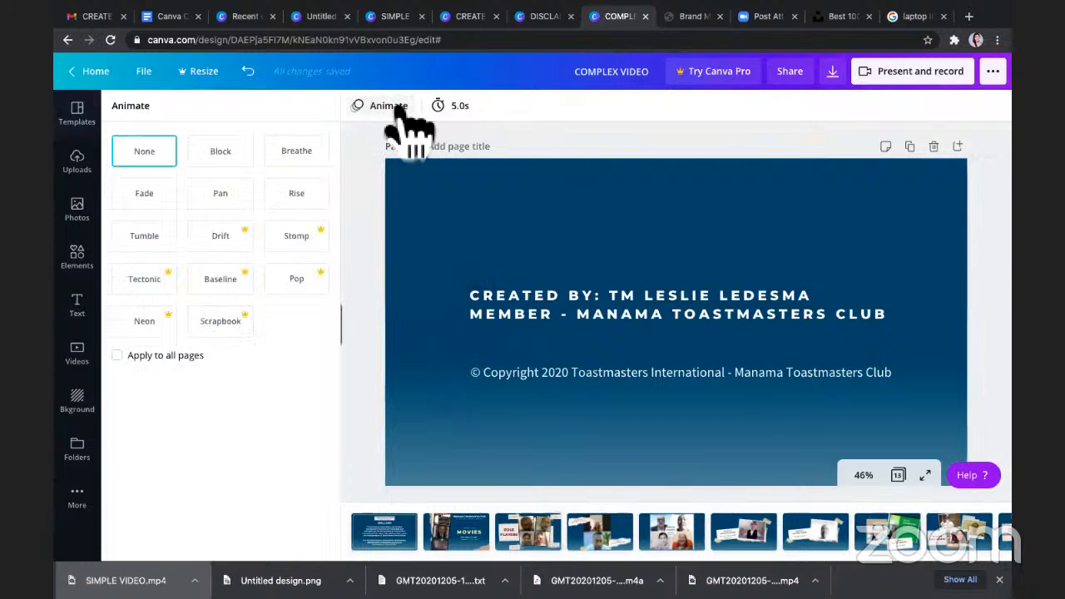
click(162, 199)
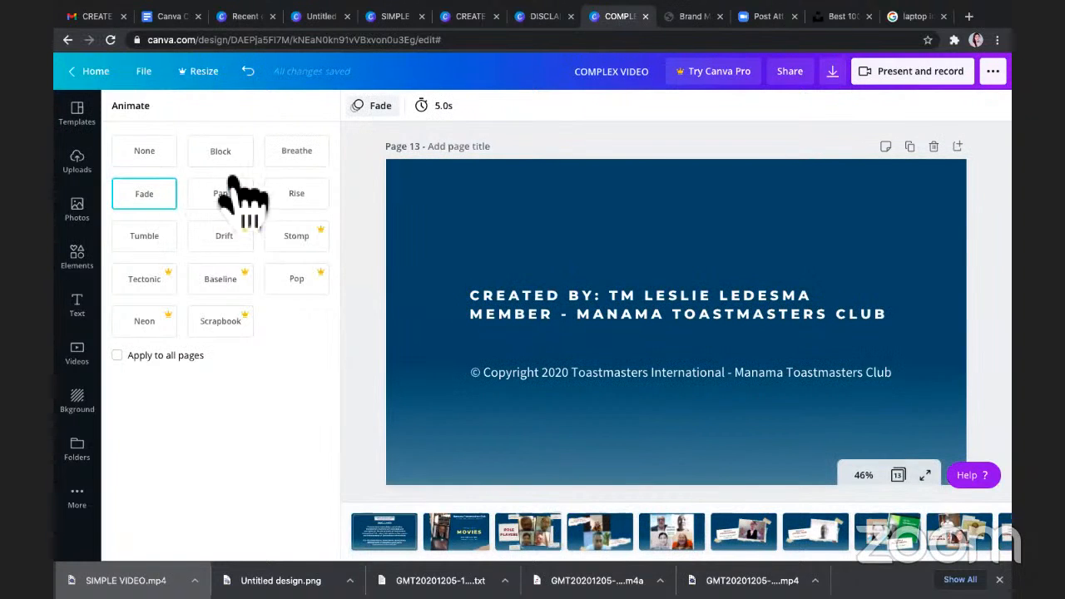
- Try the Block animation on the closing credits of page 13, and settle on Breathe
click(223, 155)
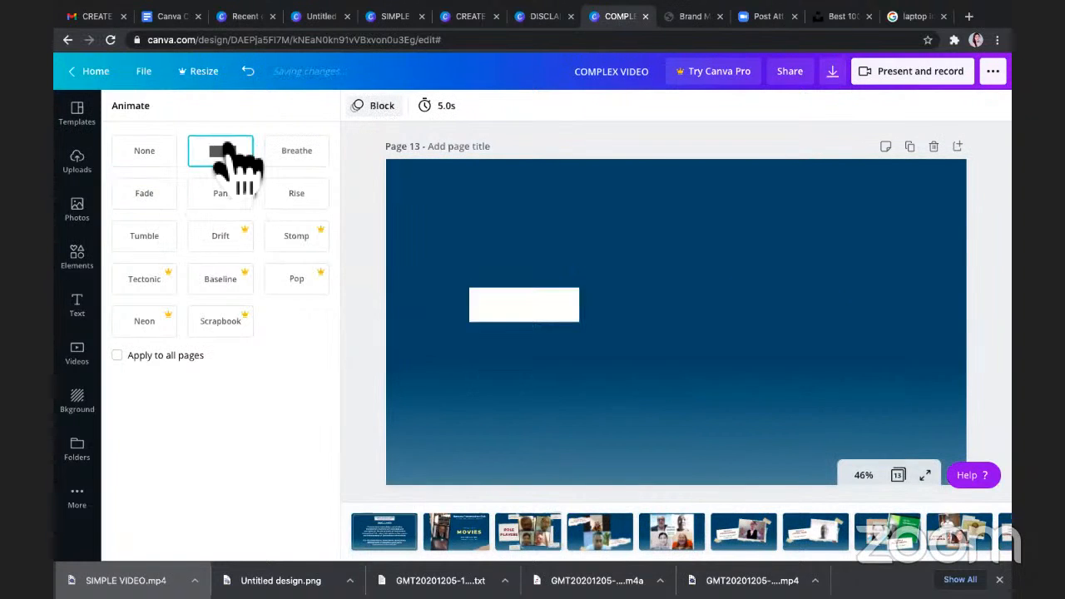
click(298, 160)
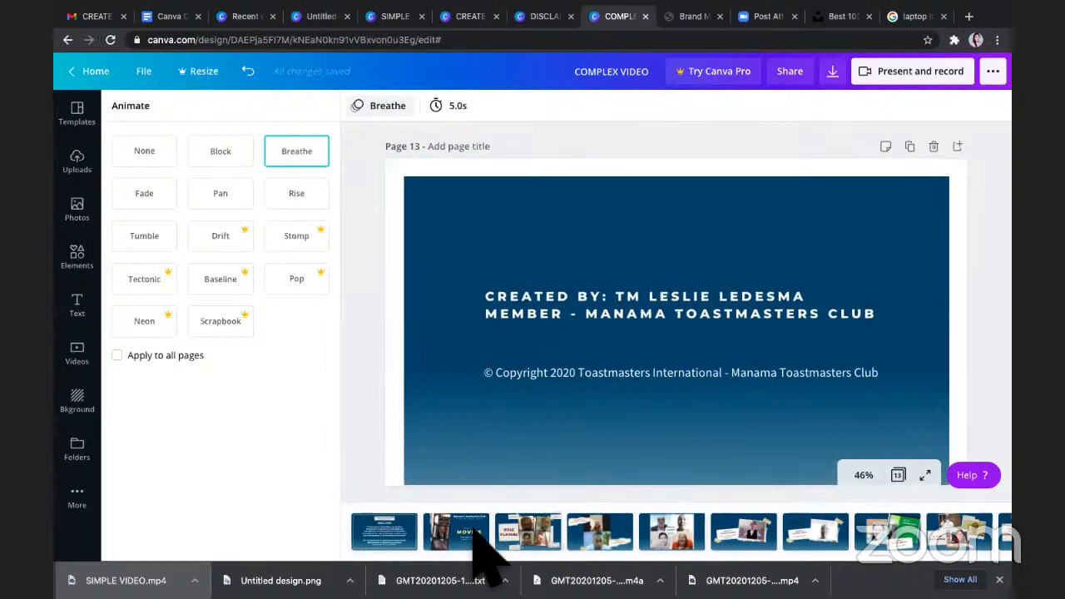
- Apply the Breathe animation to the disclaimer on page 1 and set the page's timing to 3.0 seconds
click(406, 539)
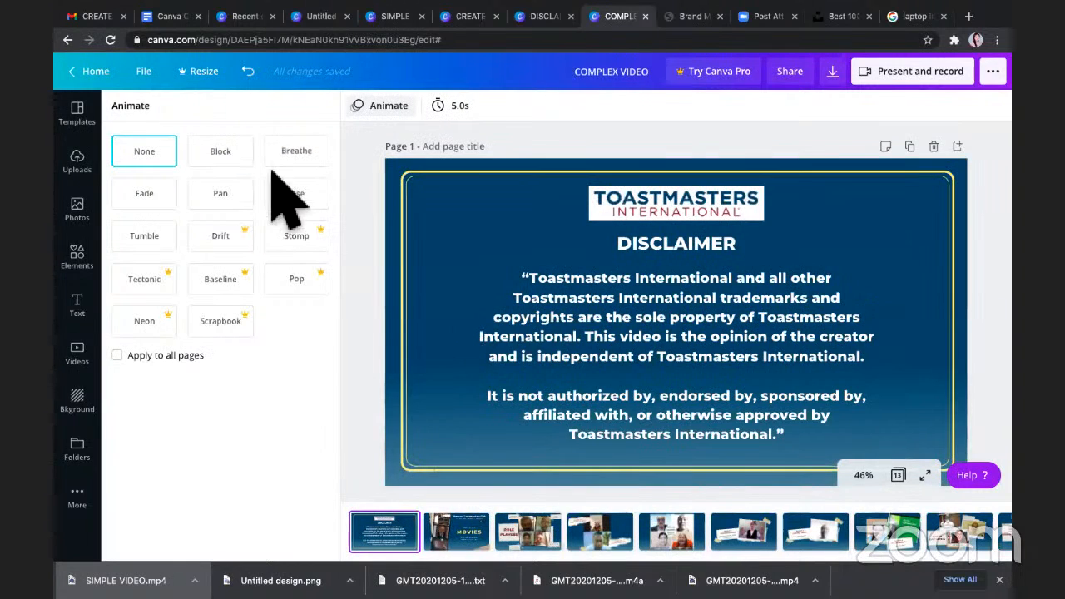
click(296, 158)
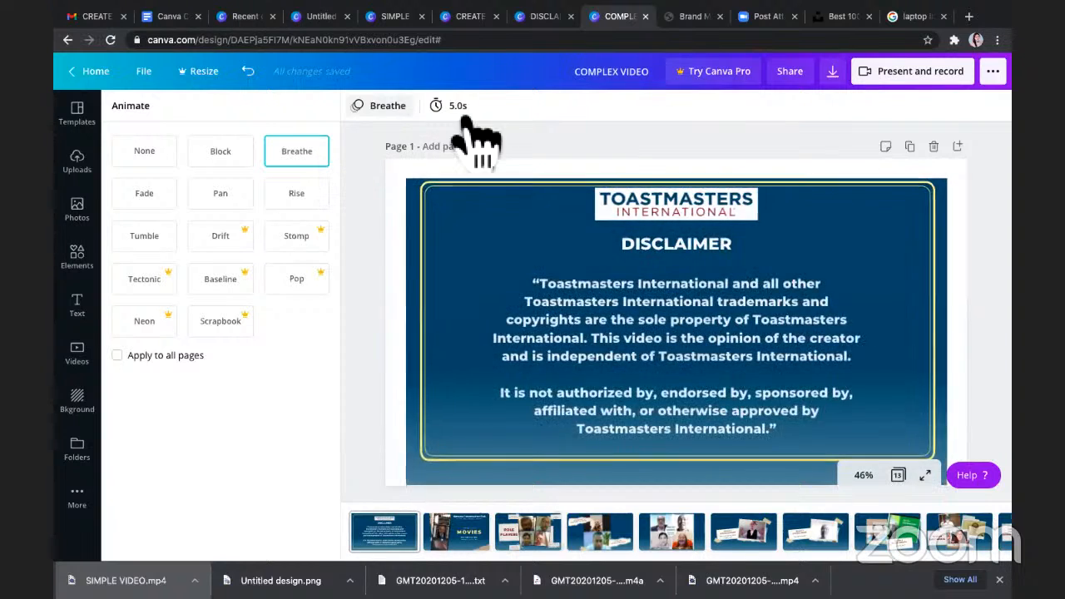
click(458, 107)
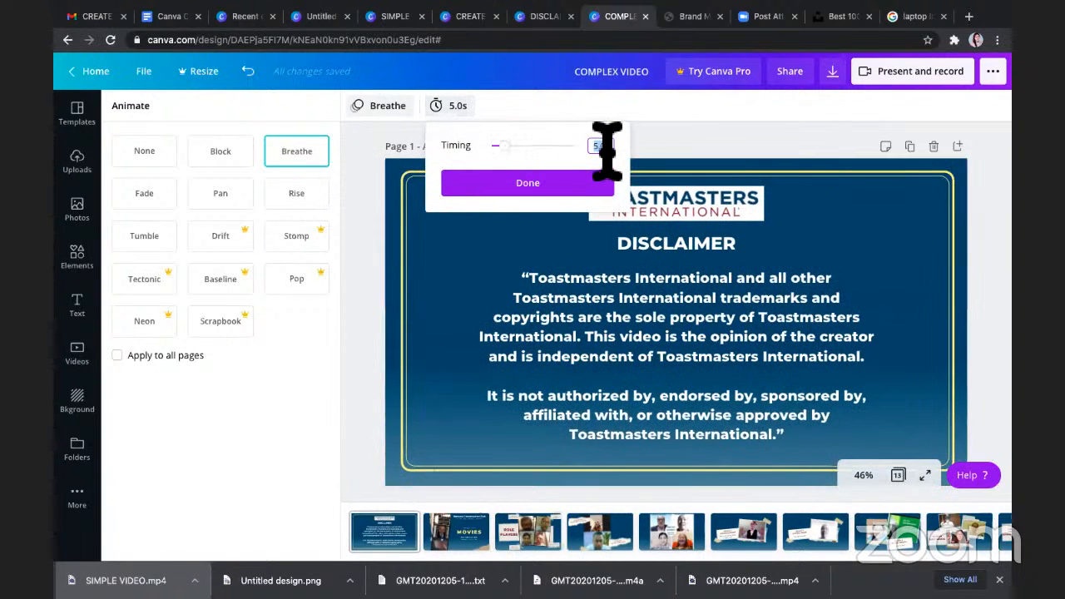
click(563, 190)
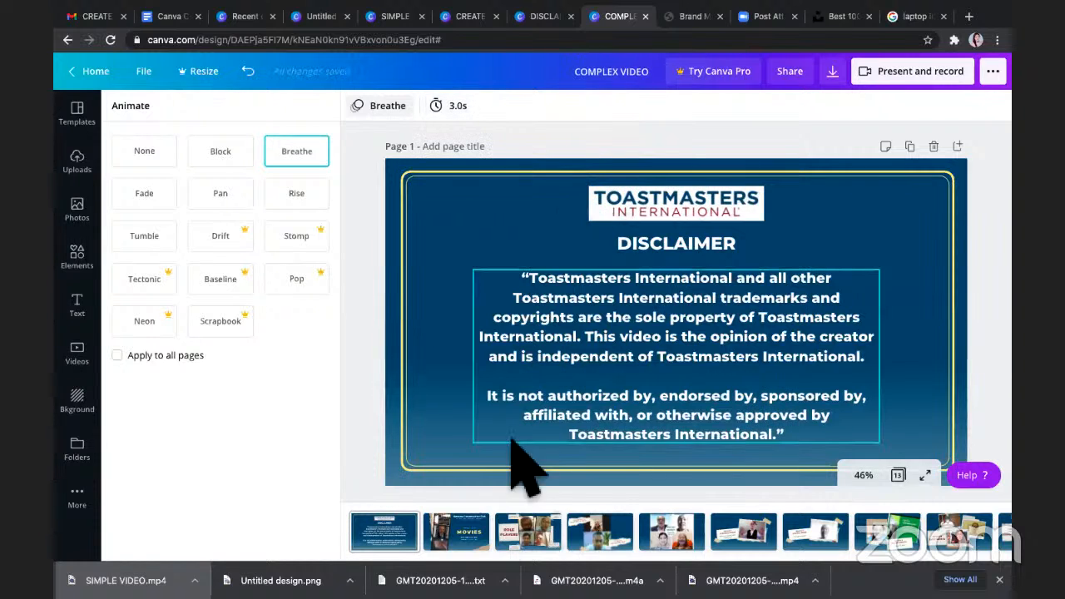
- Open the MOVIES title page and examine the editing options for its film strip, background and torn paper
click(456, 536)
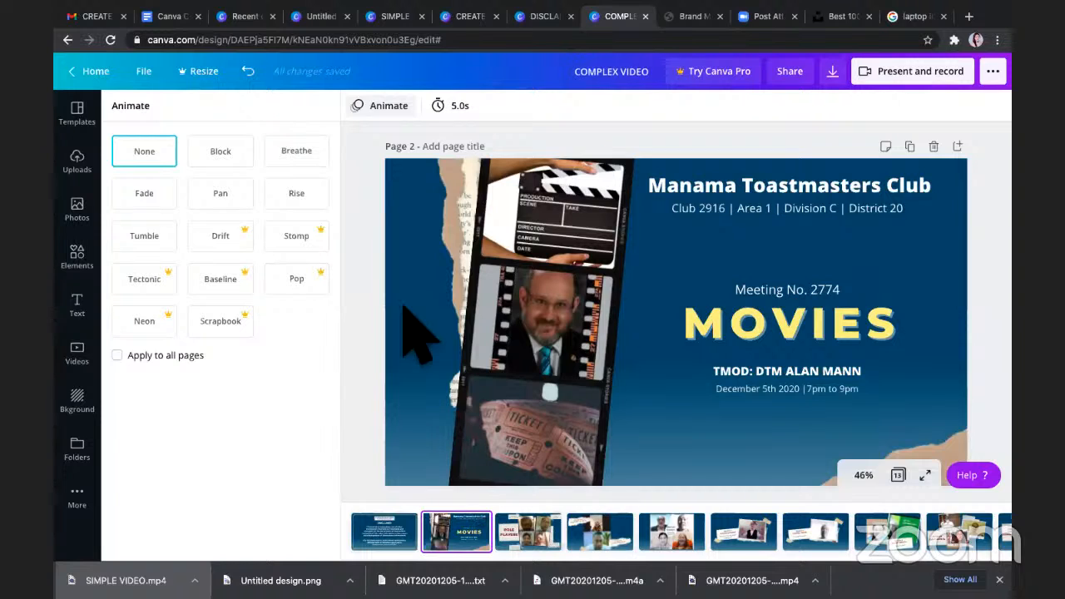
click(447, 154)
click(456, 148)
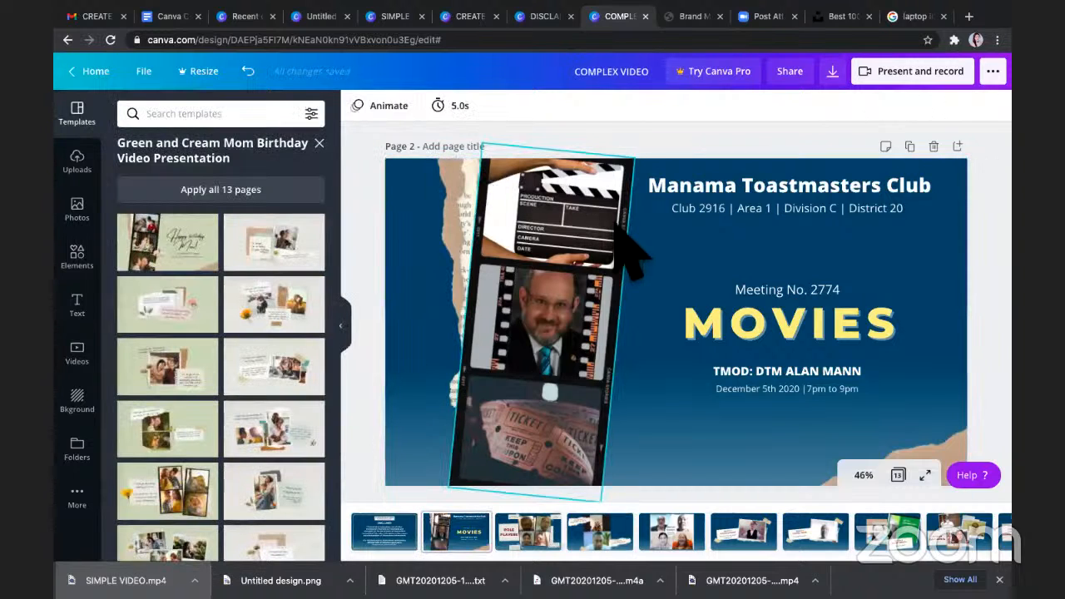
click(662, 229)
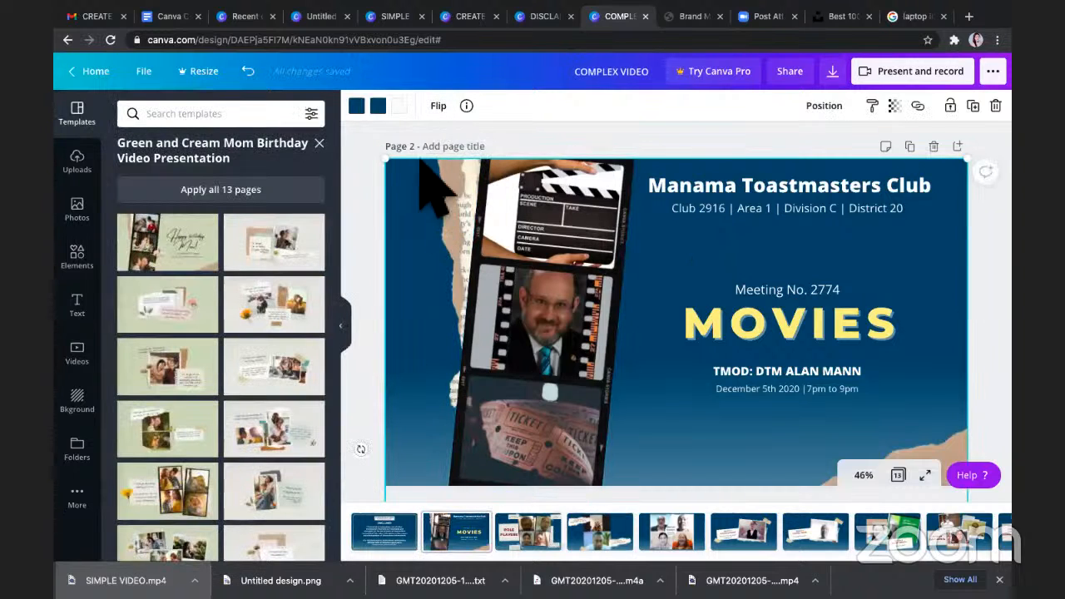
click(491, 171)
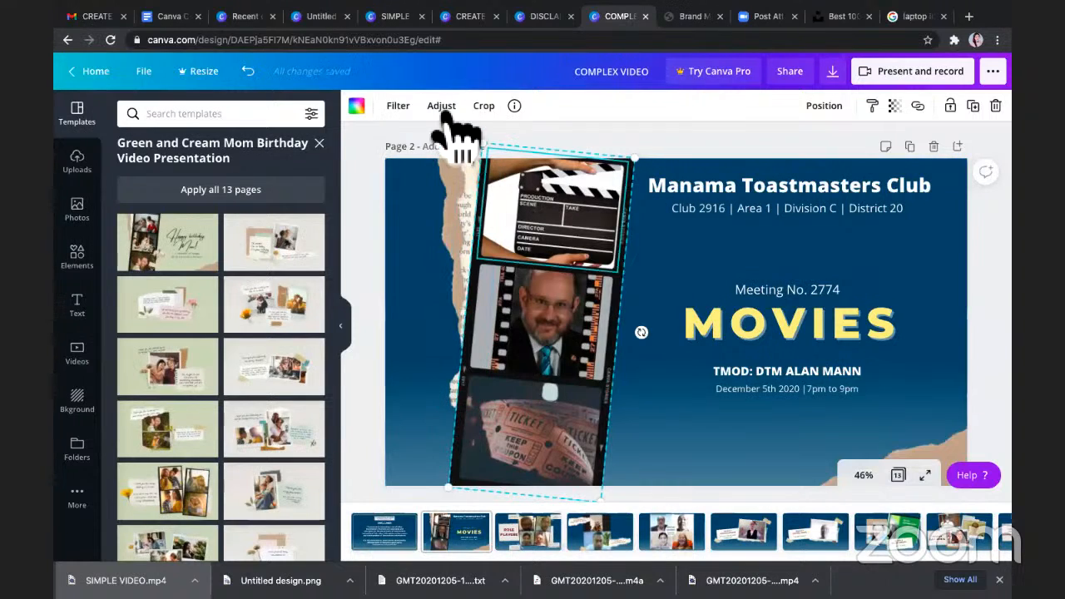
click(689, 289)
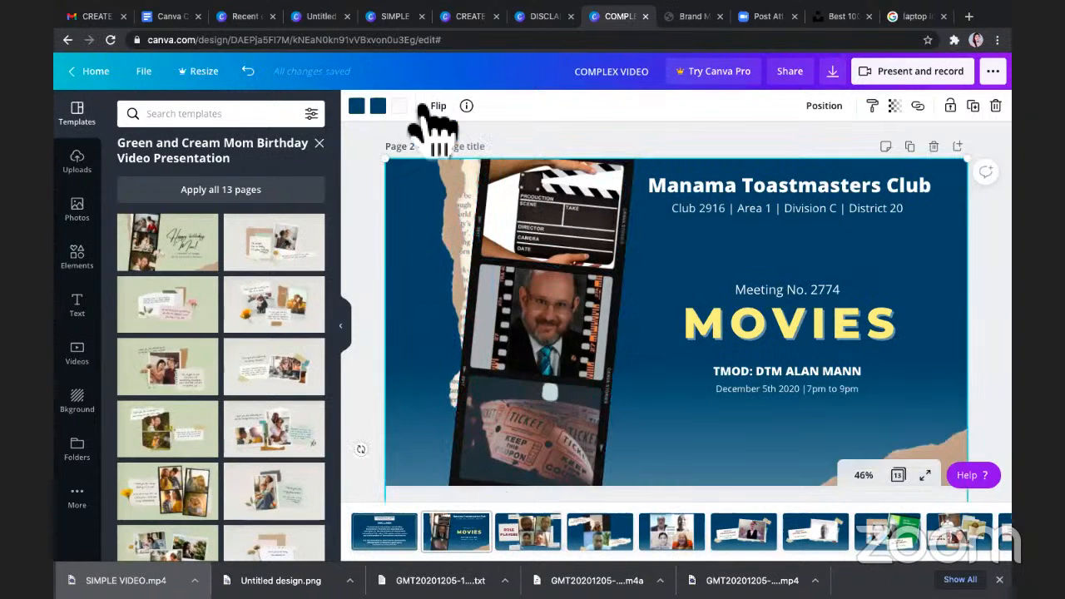
click(460, 157)
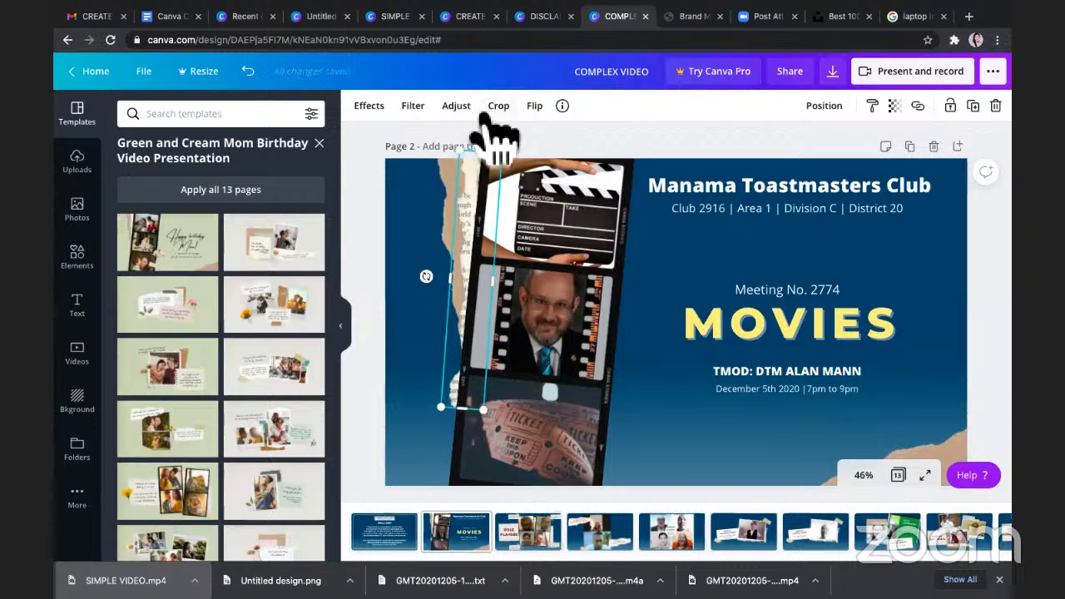
click(427, 214)
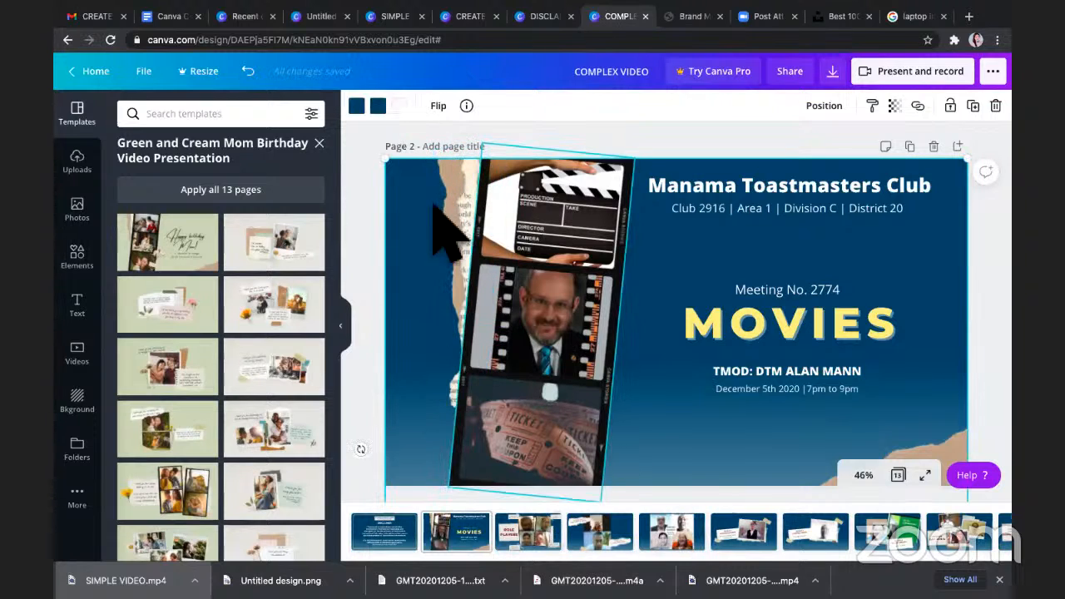
click(599, 167)
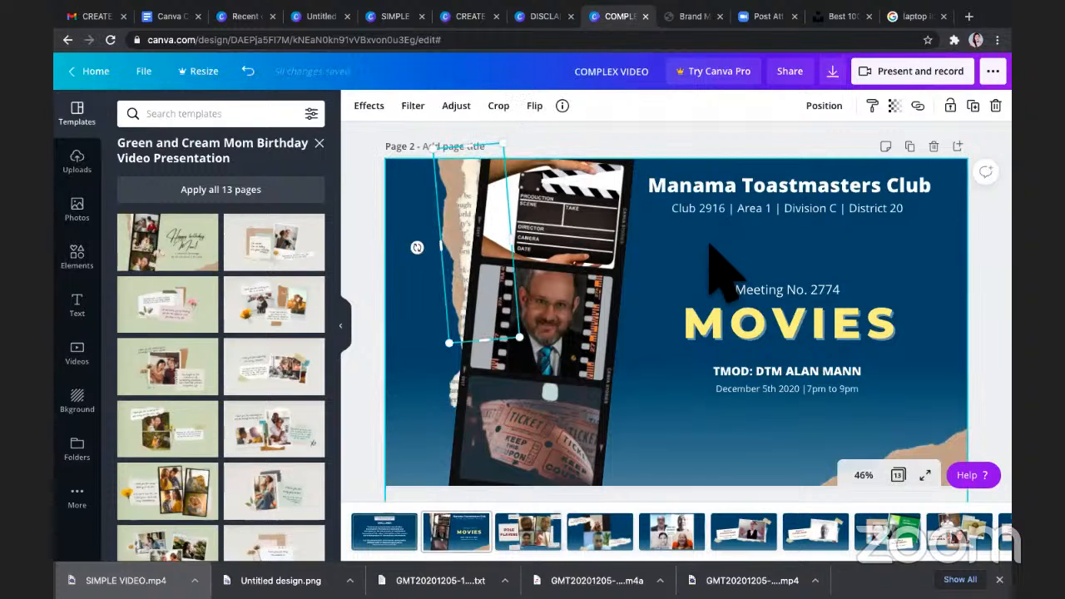
click(657, 251)
click(631, 237)
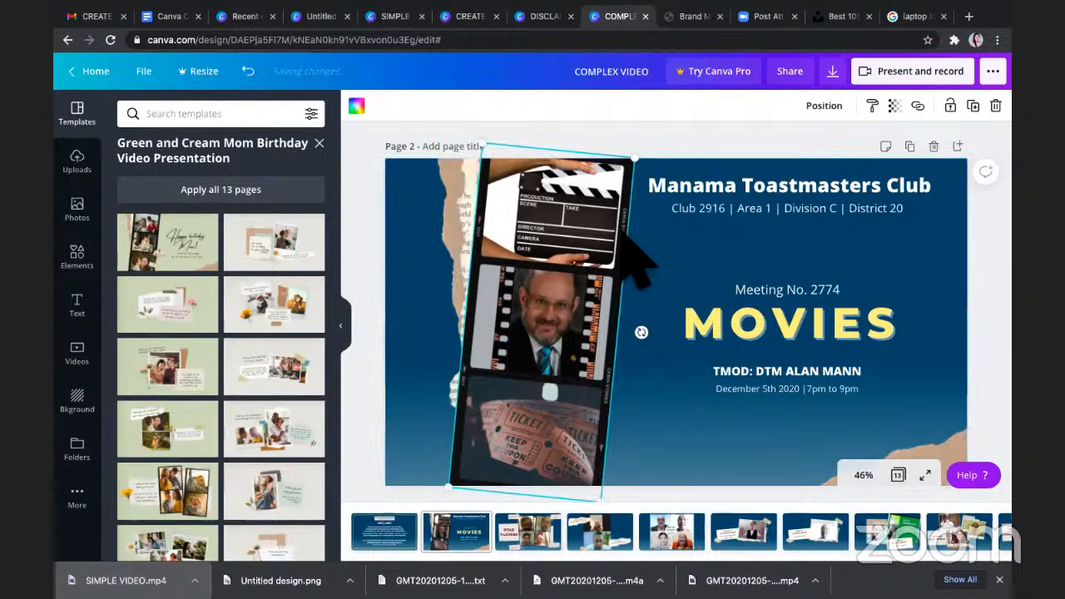
click(390, 162)
click(421, 135)
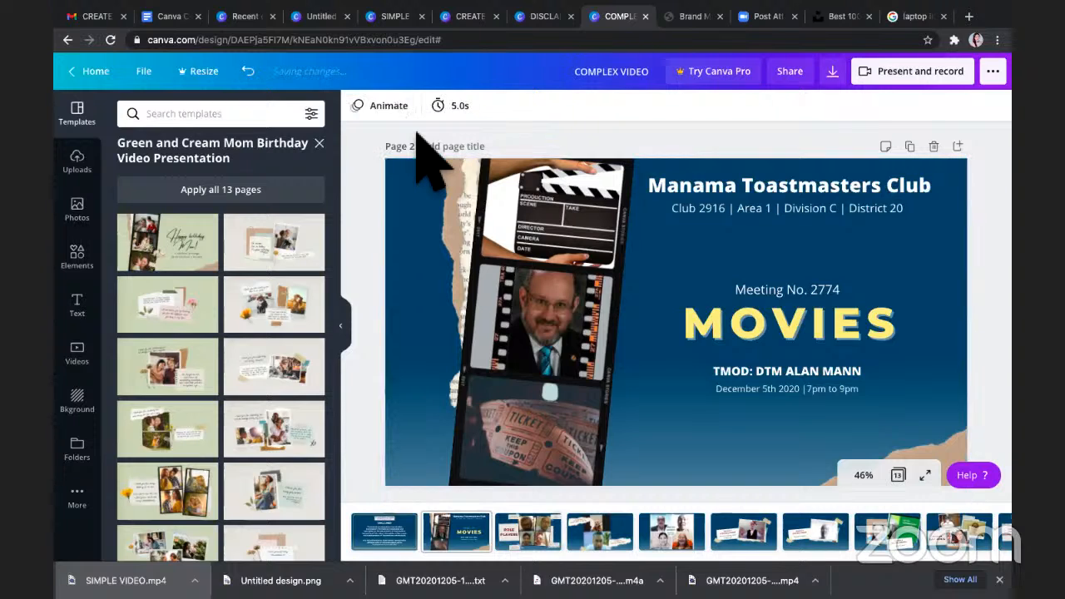
- Apply the Breathe animation to page 2 and set the page's timing to 3.0 seconds
click(384, 106)
click(297, 160)
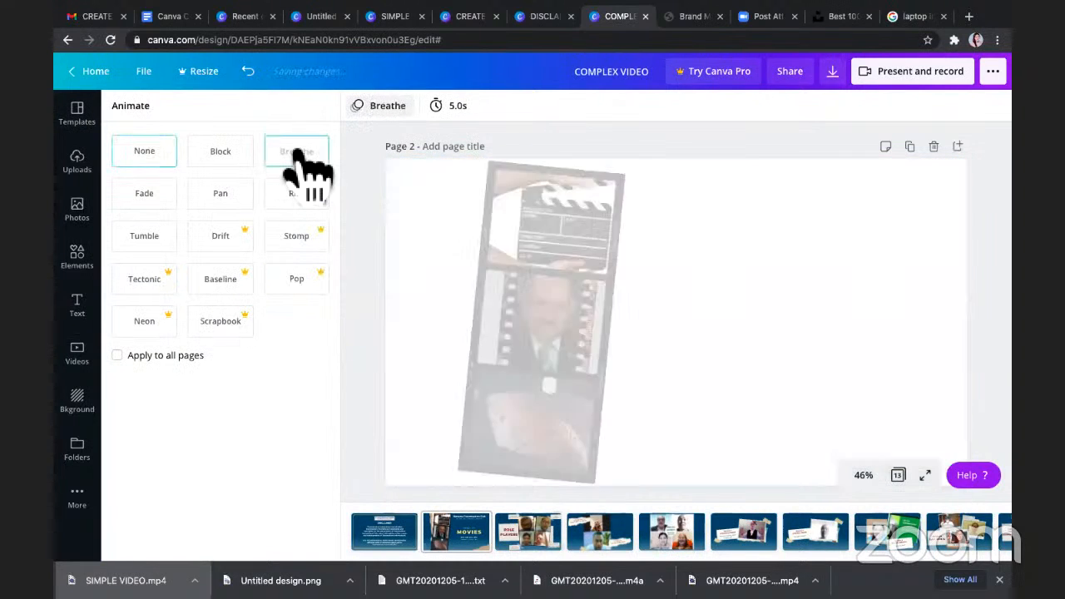
click(454, 106)
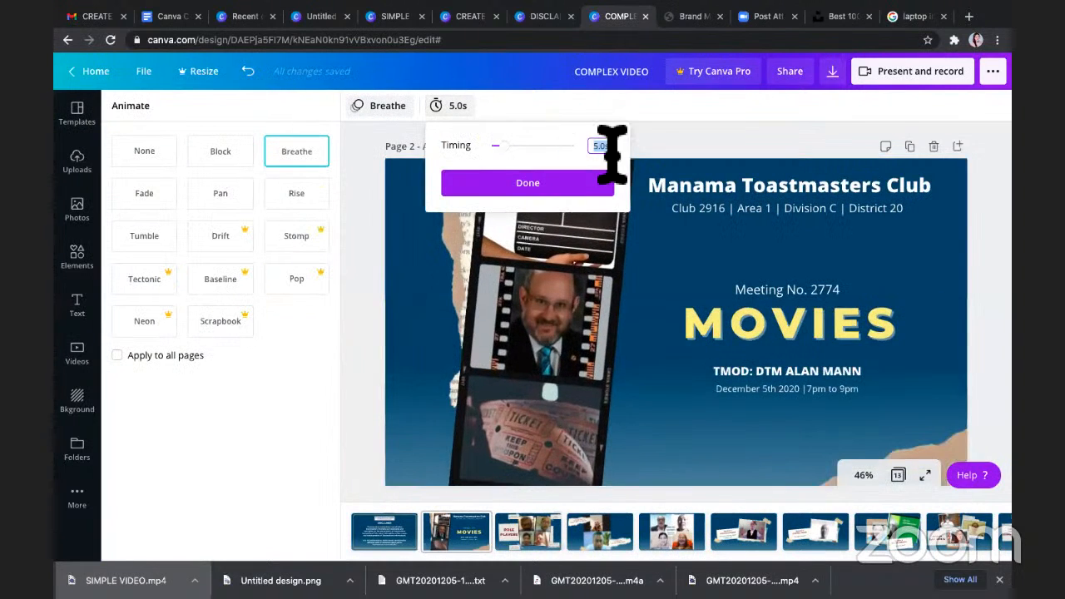
click(559, 184)
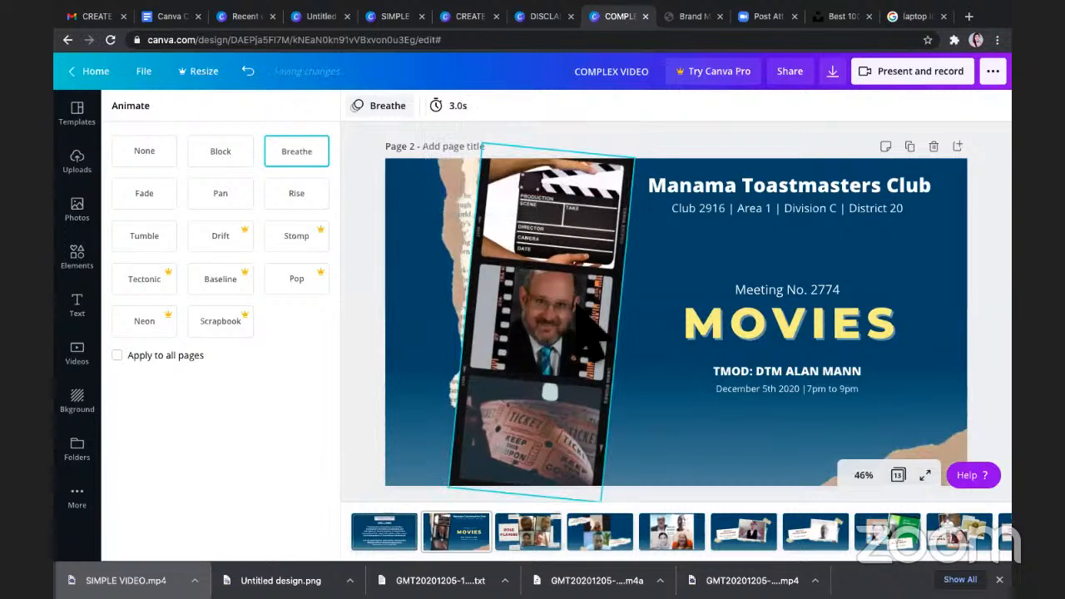
- Set the timing of the Role Players page to 3.0 seconds and apply the Breathe animation to it
click(539, 533)
click(452, 106)
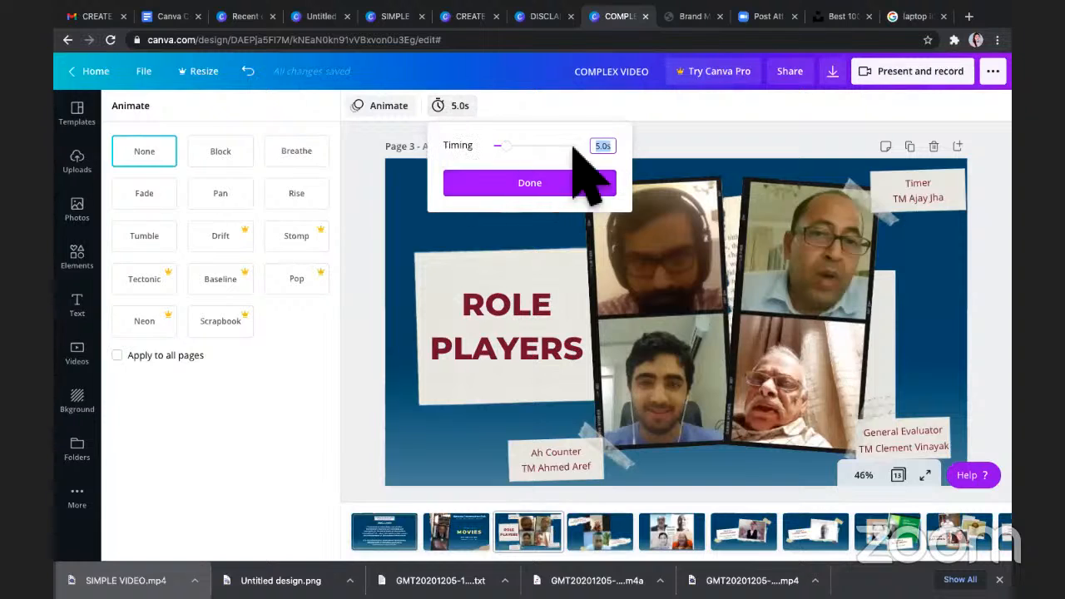
text(3)
click(541, 184)
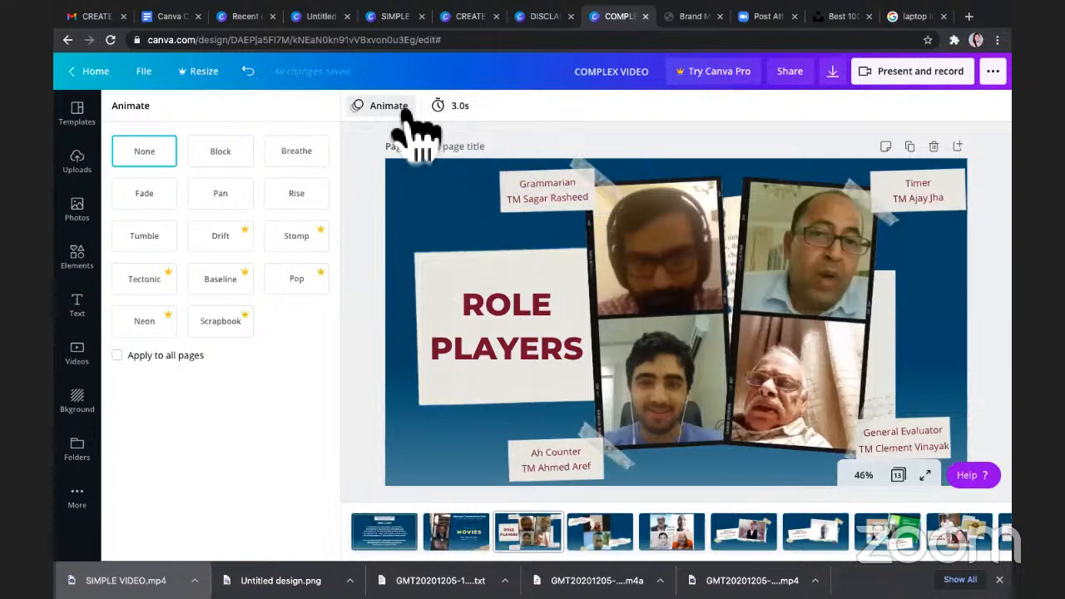
click(379, 107)
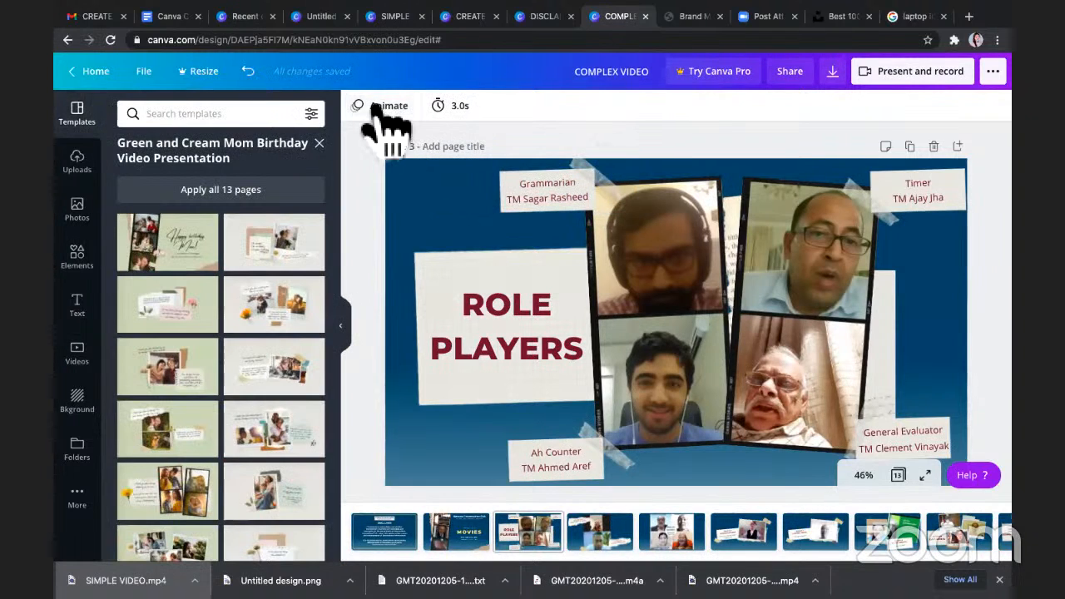
click(373, 106)
click(292, 158)
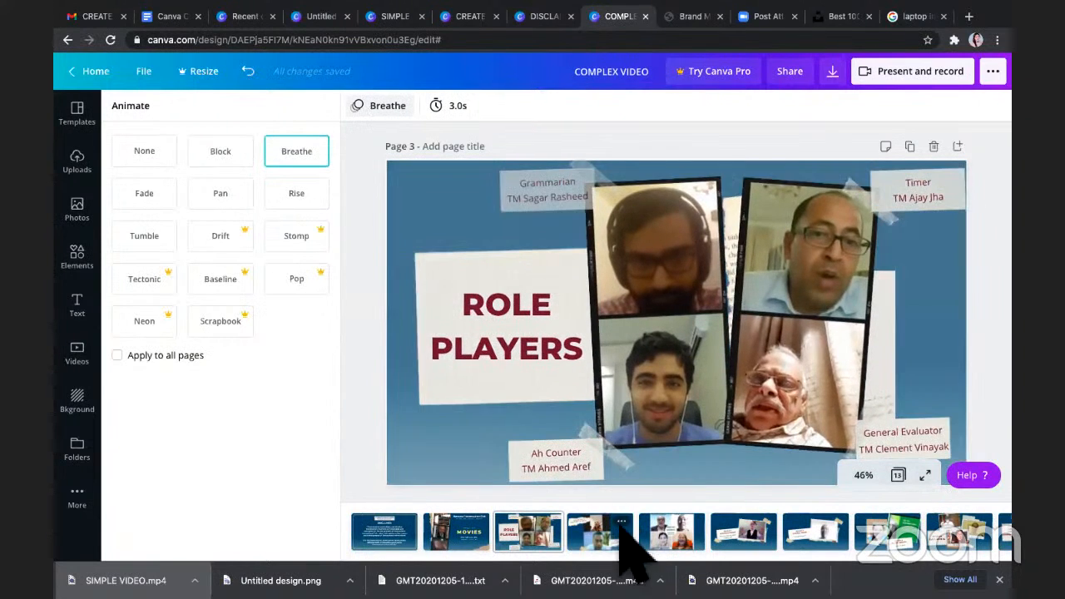
- Review pages 4 to 9, checking which animation and timing settings each one offers
click(620, 537)
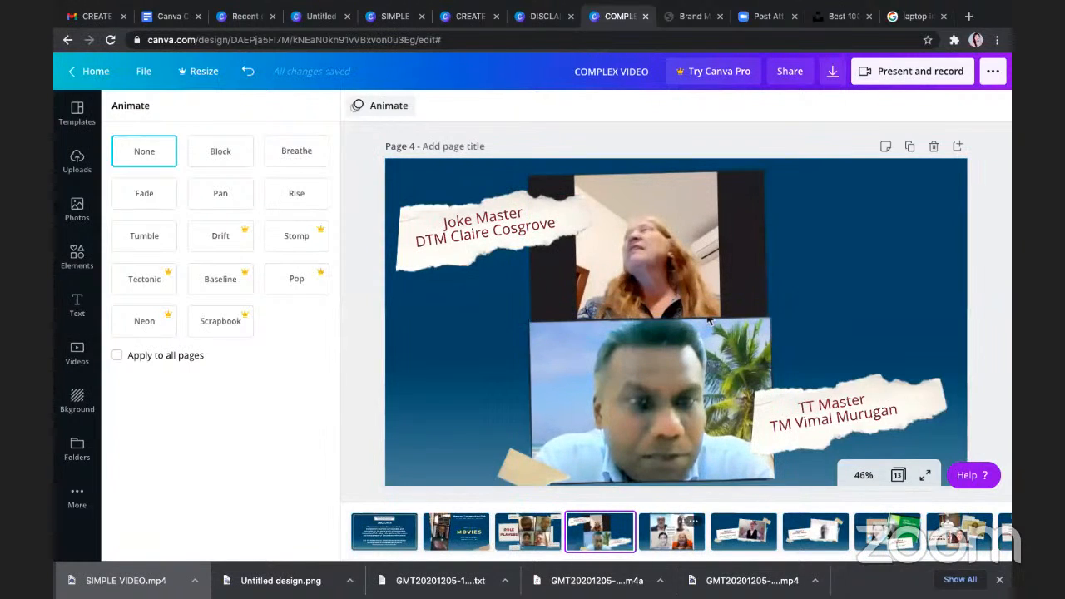
click(640, 423)
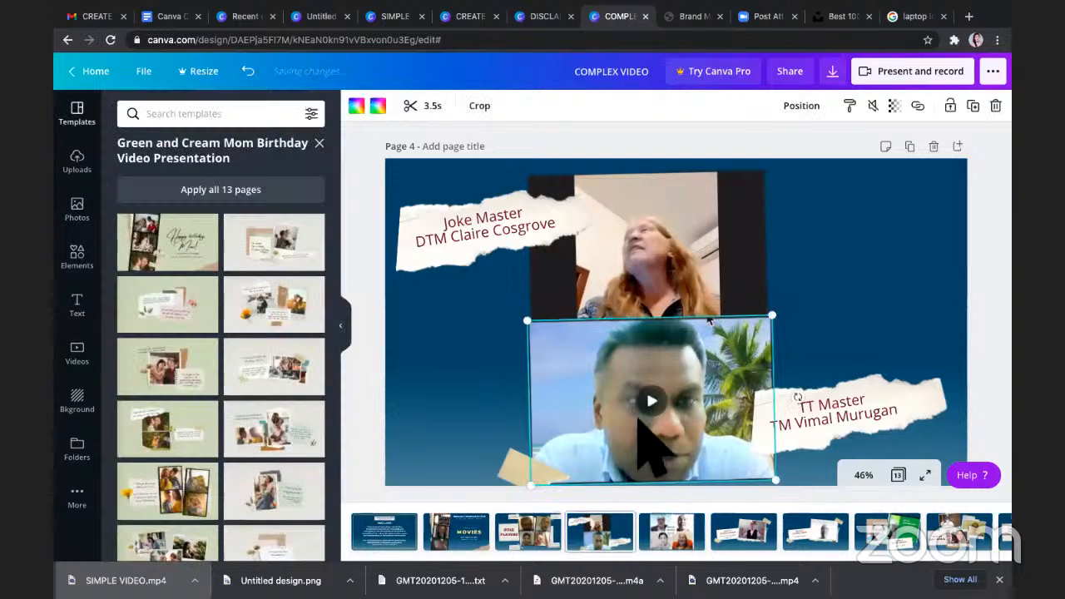
click(658, 532)
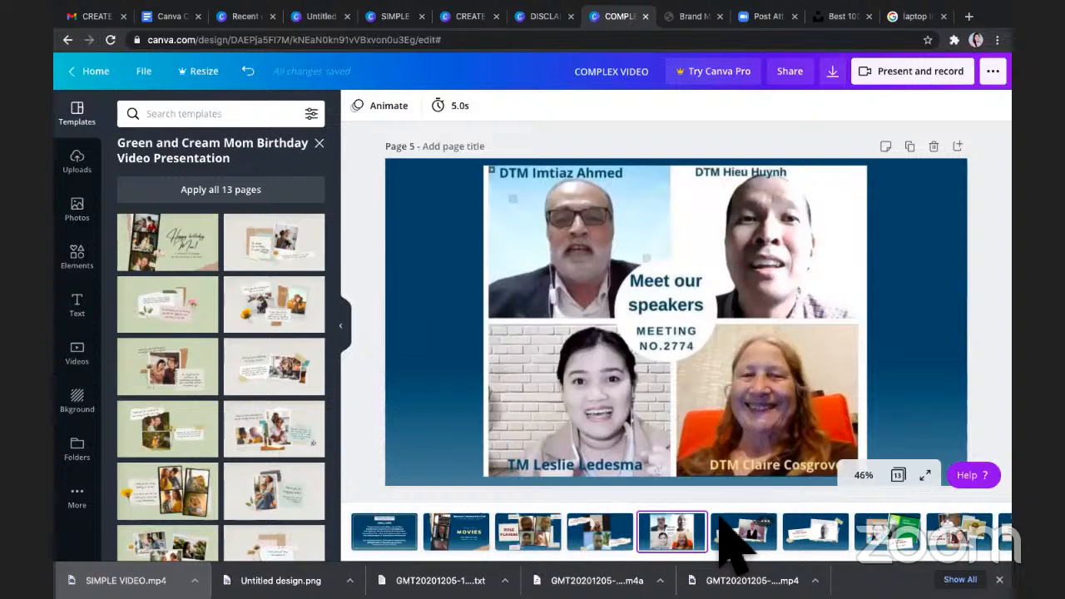
click(722, 524)
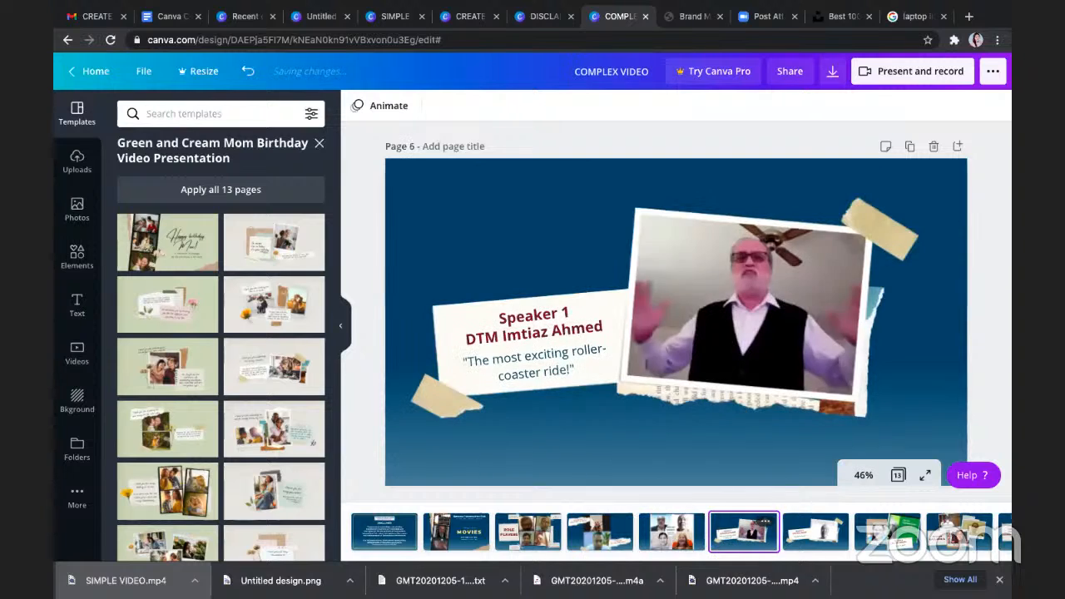
click(817, 537)
click(877, 536)
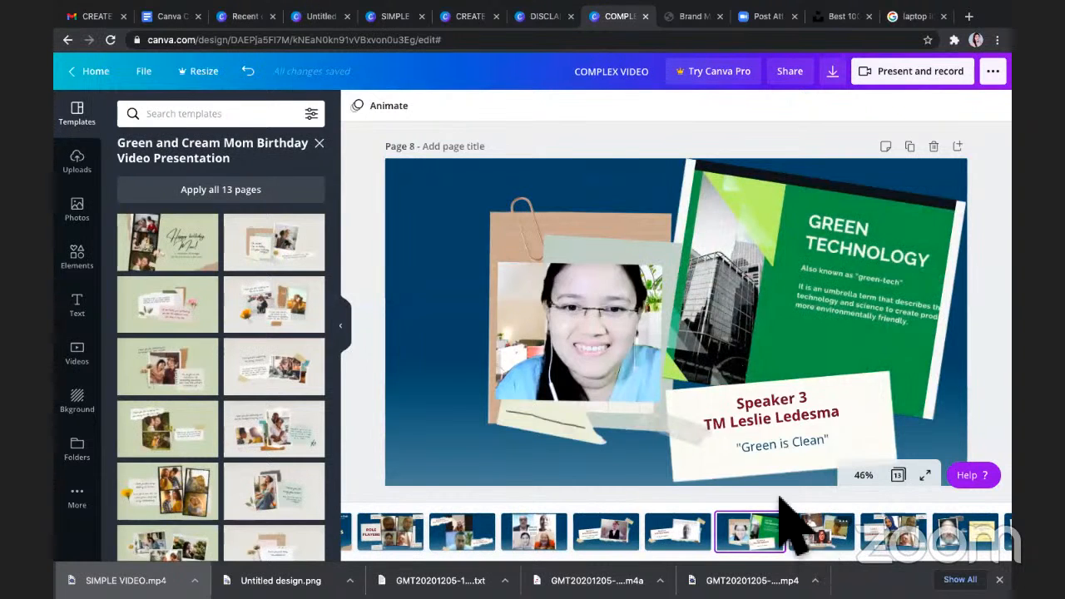
click(798, 526)
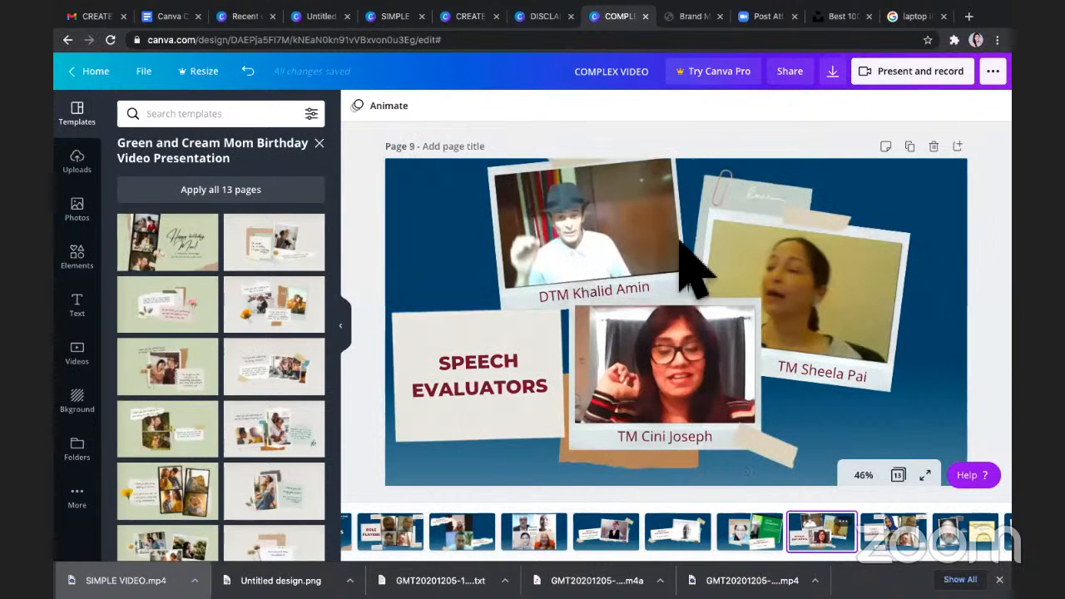
- Apply the Breathe animation to the Table Topics Commentators page and set its timing to 3.0 seconds
click(876, 539)
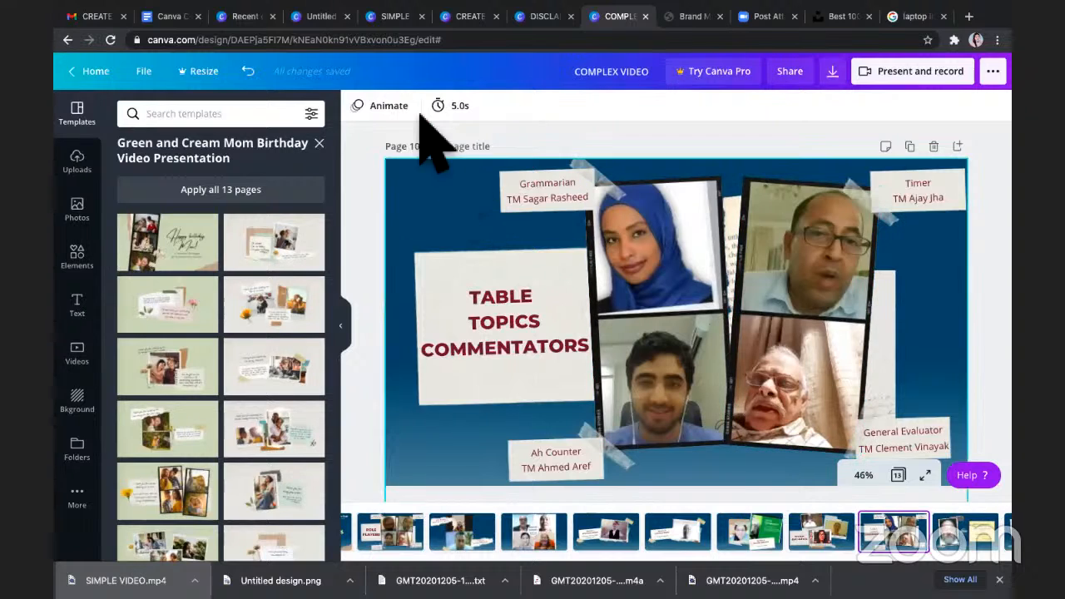
click(398, 108)
click(297, 152)
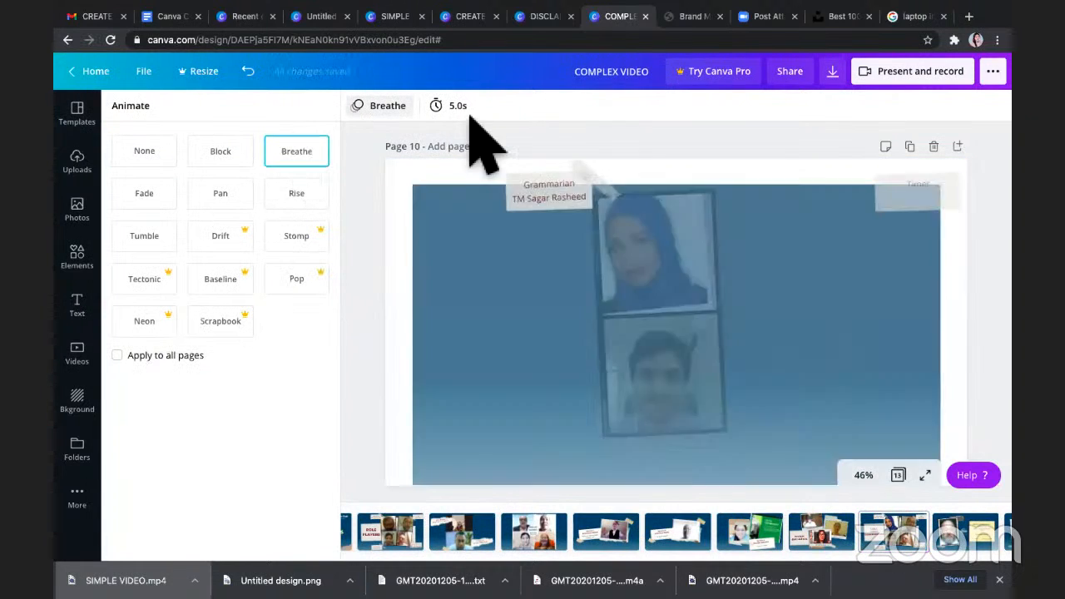
click(450, 106)
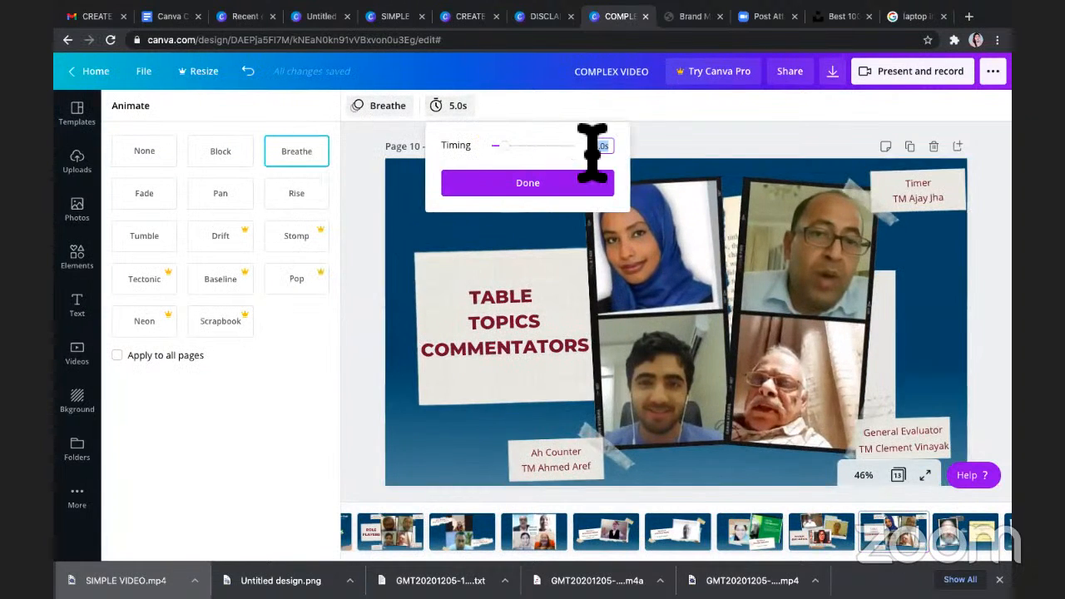
click(570, 186)
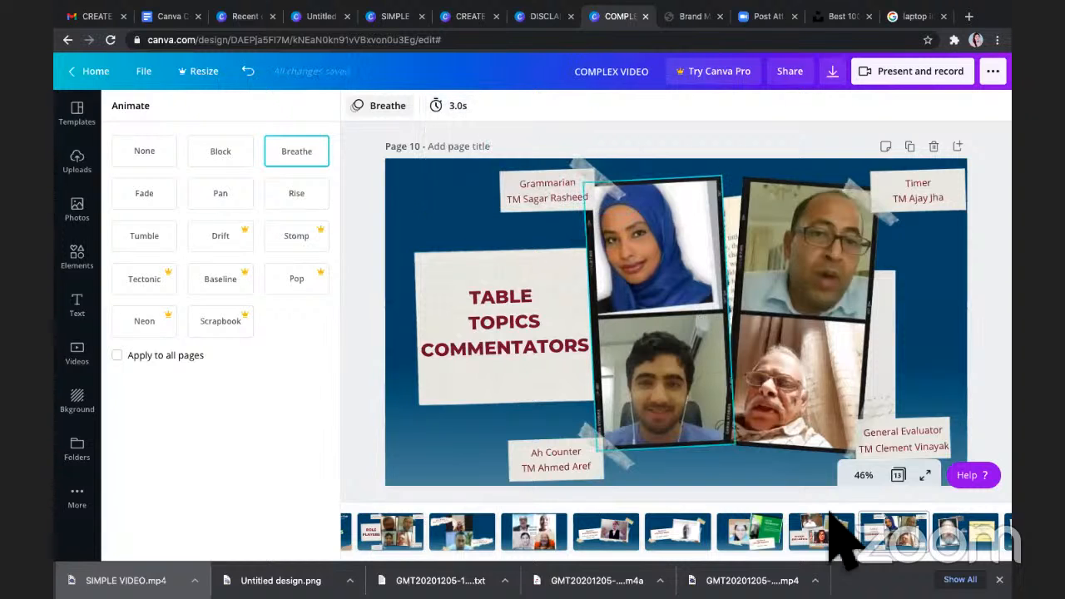
- Set the timing of the Best Role Player award page to 3.0 seconds and apply the Breathe animation to it
scroll(865, 533, right, 3)
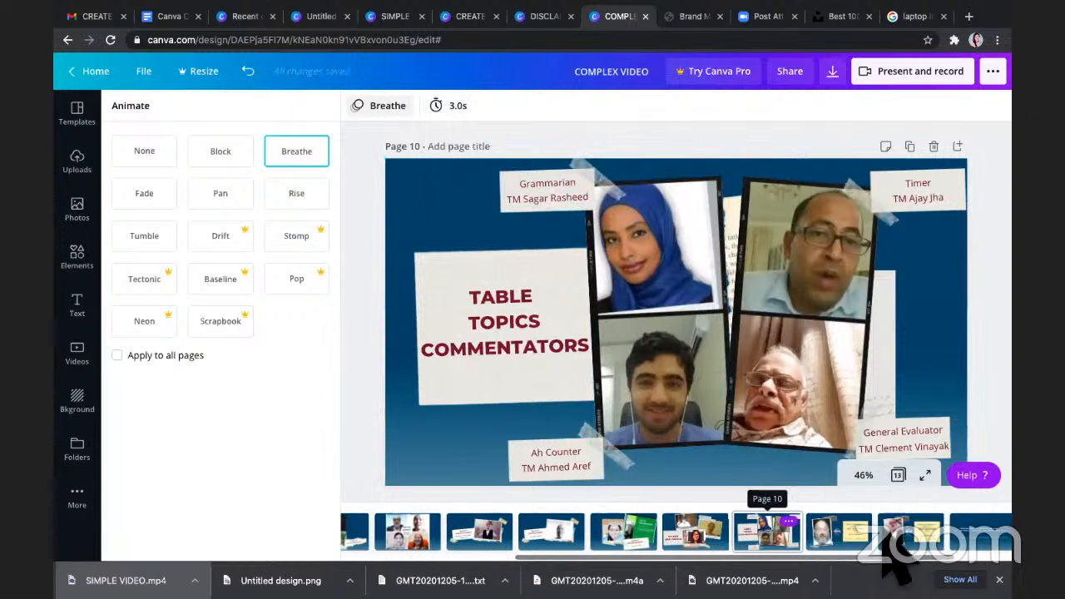
click(824, 526)
click(457, 106)
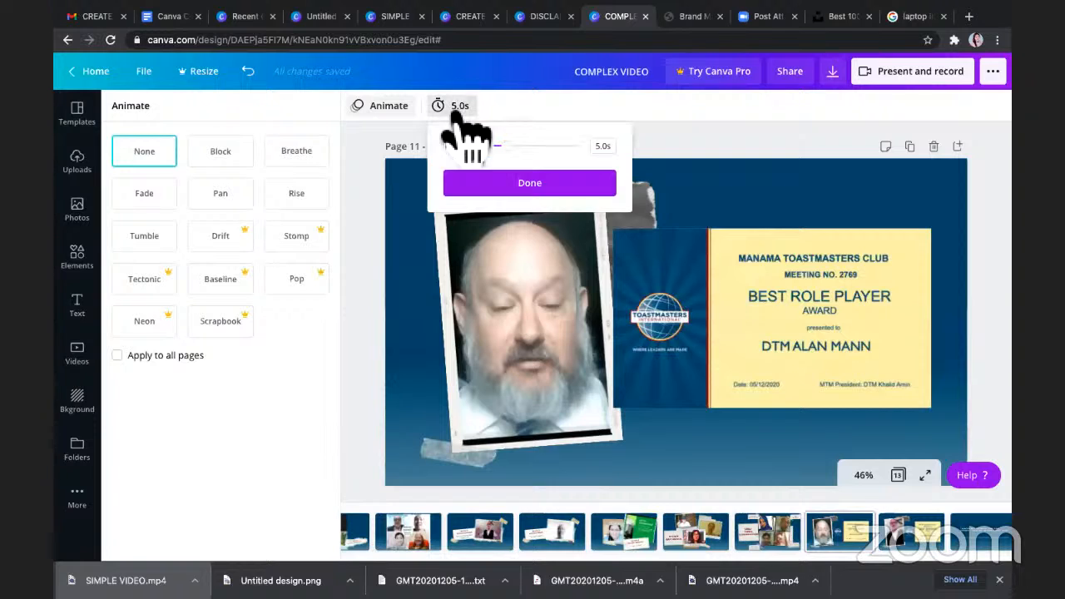
click(378, 108)
click(385, 106)
click(297, 150)
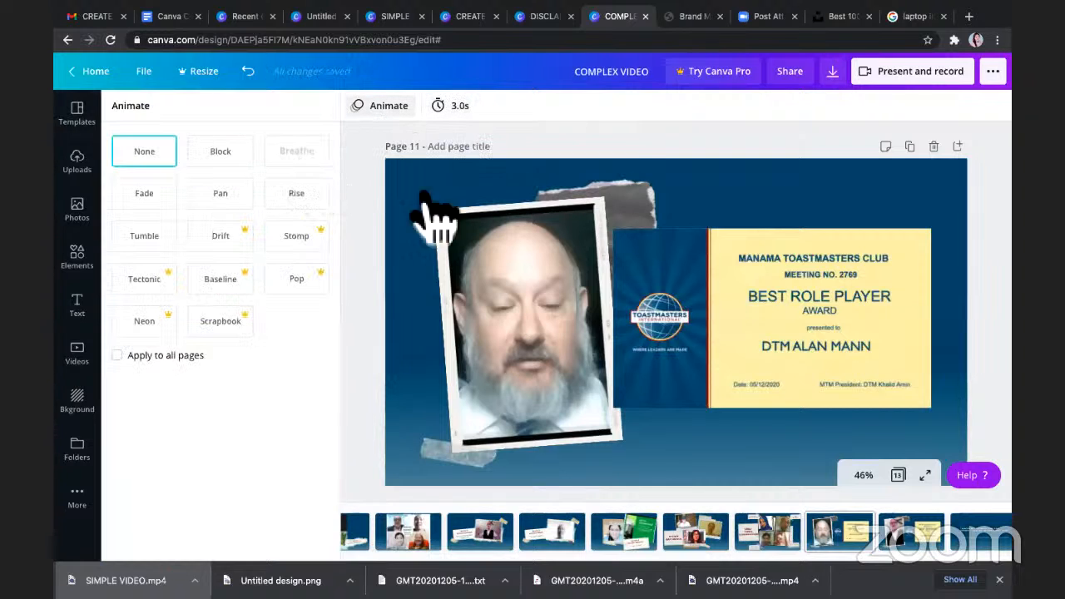
- Apply the Breathe animation to the Best Speaker award page and set its timing to 3.0 seconds
click(900, 541)
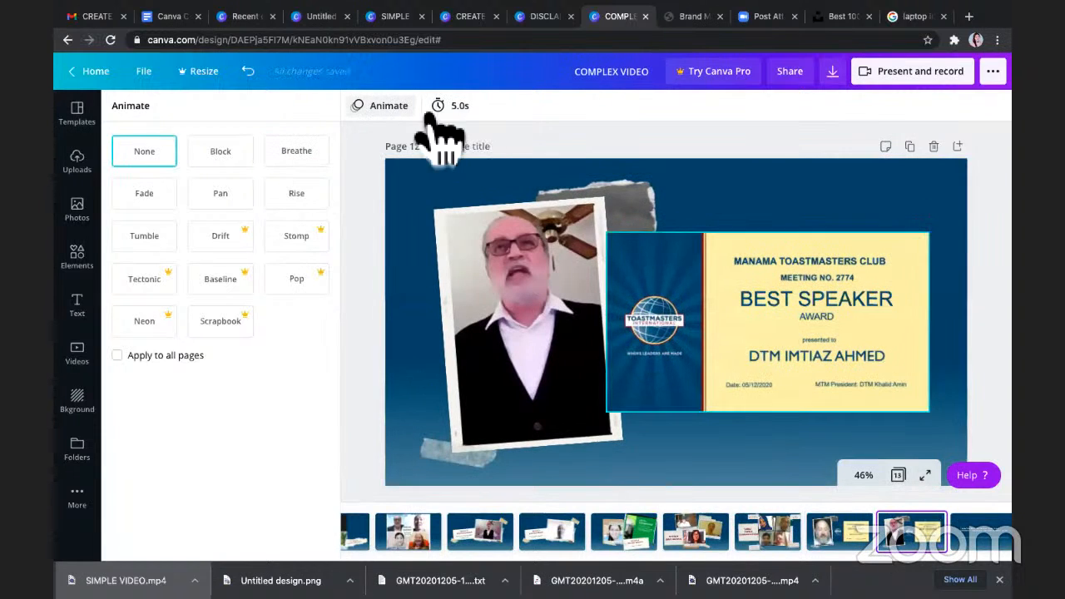
click(378, 108)
click(374, 108)
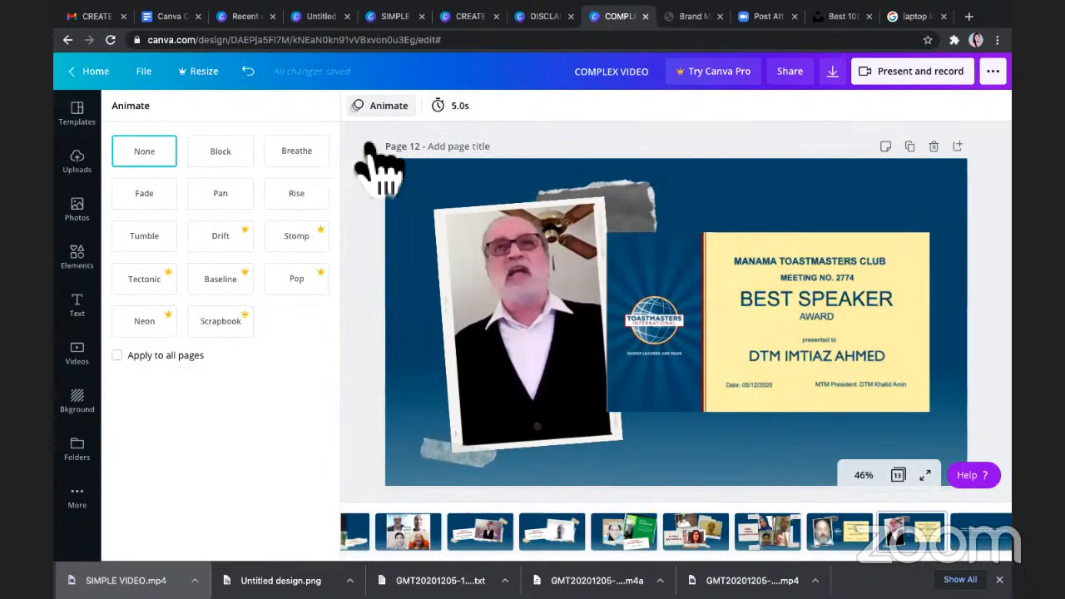
click(297, 151)
click(453, 105)
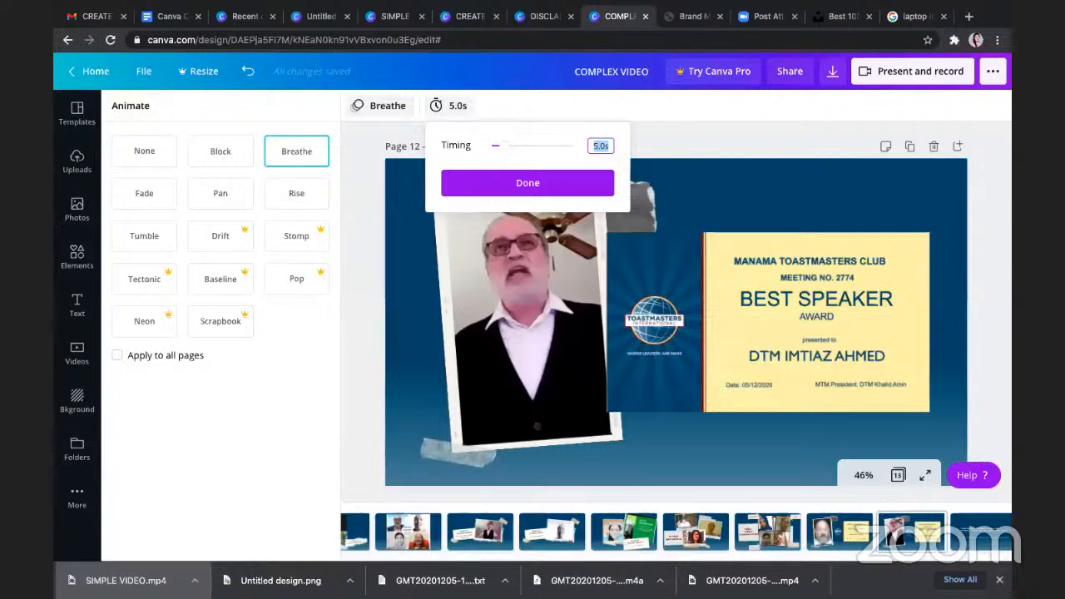
text(3)
click(571, 193)
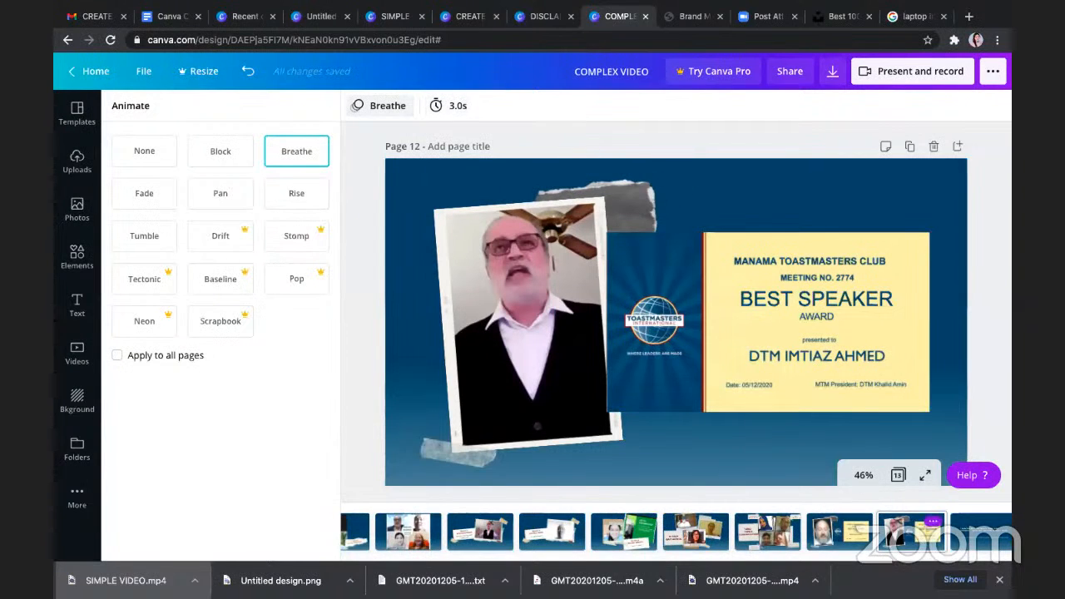
- Select page 12, show the uploaded audio files and start a media upload from the device
scroll(975, 531, right, 2)
scroll(975, 531, right, 1)
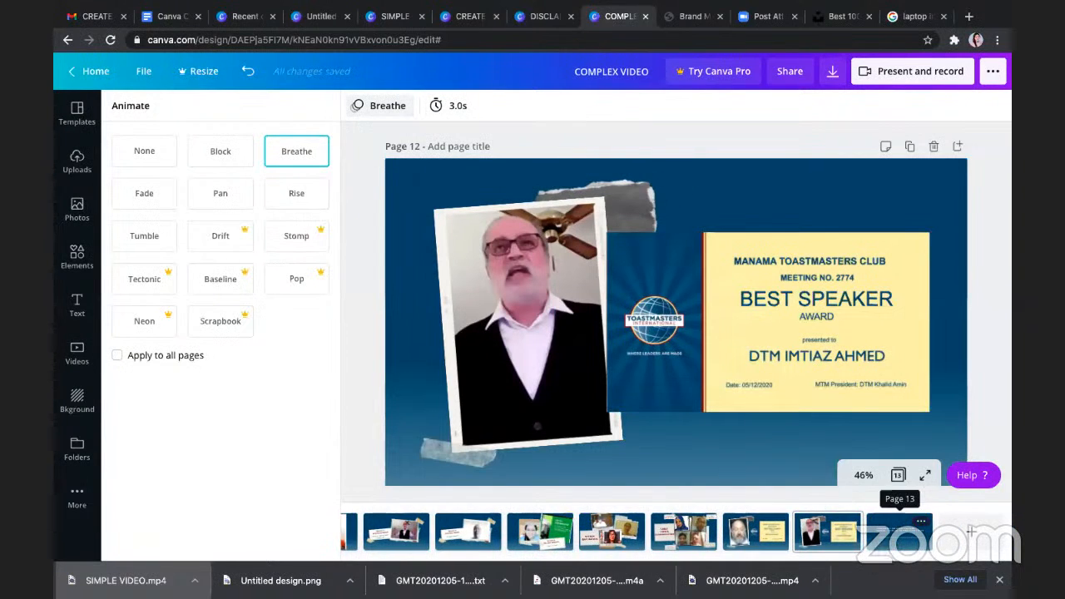
click(842, 539)
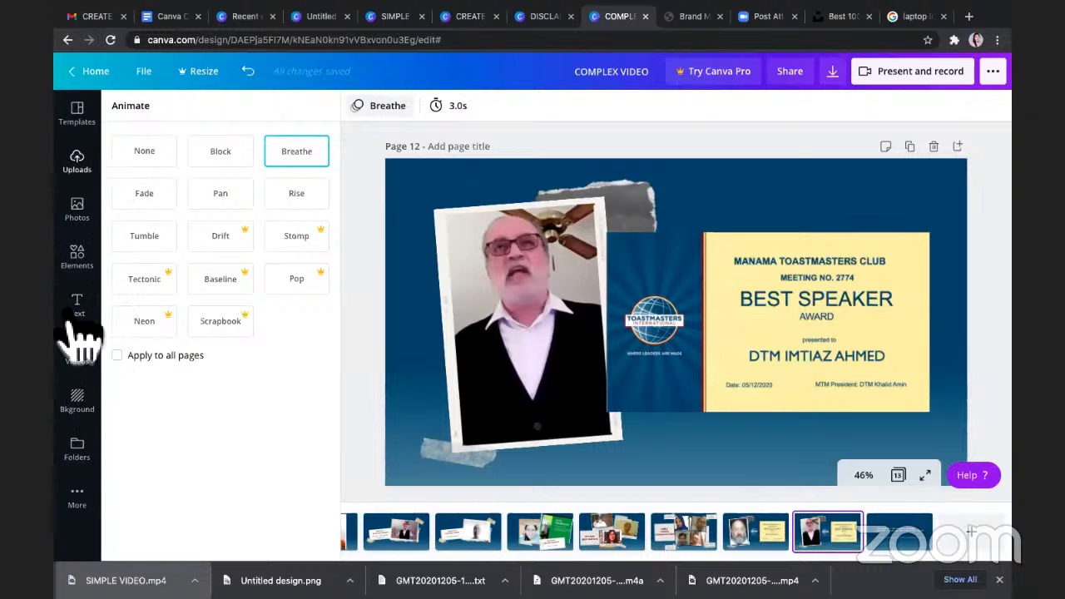
click(79, 169)
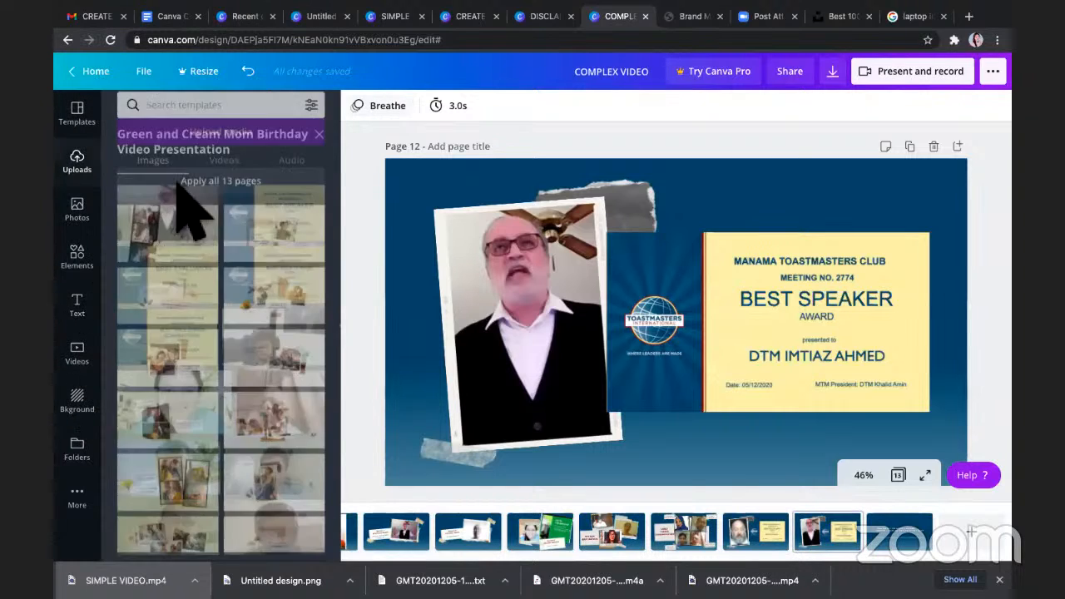
click(291, 142)
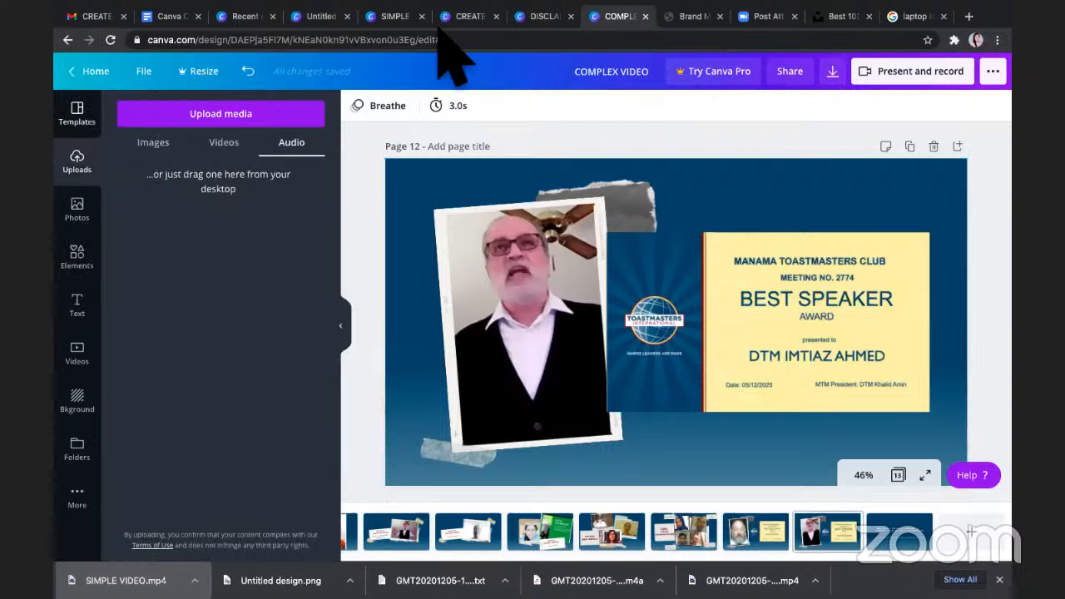
click(249, 117)
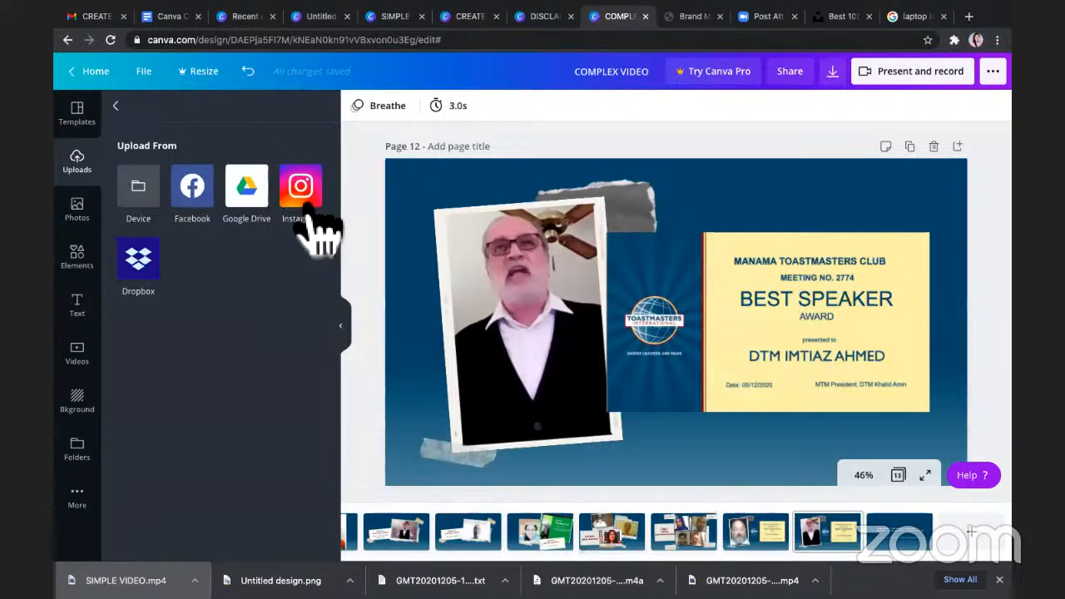
click(138, 186)
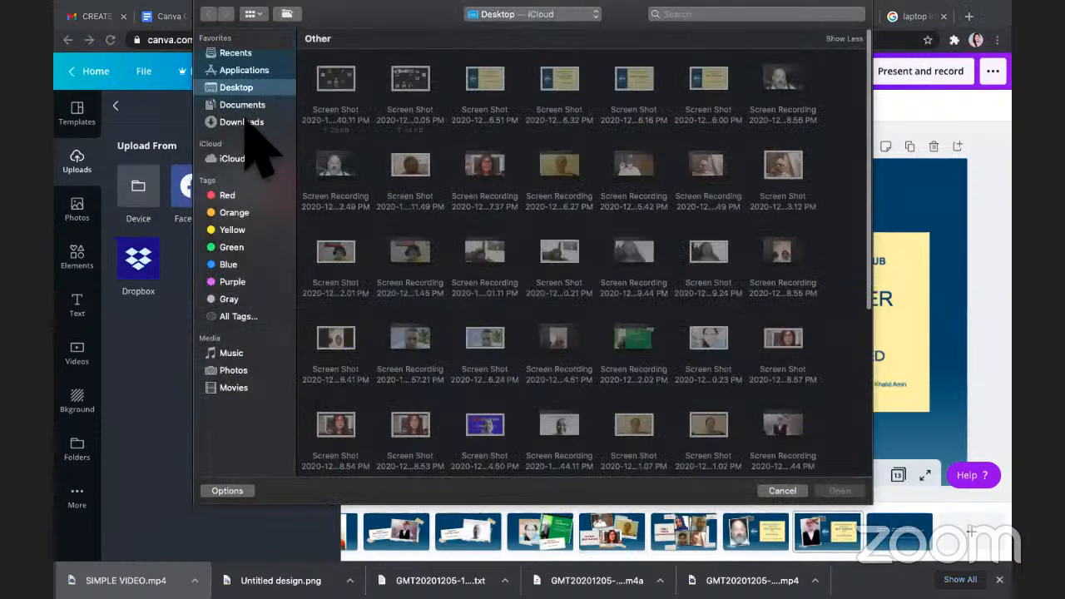
- Upload the Modern Corporate music MP3 from the Desktop folder and add it to the design as its audio track
click(243, 122)
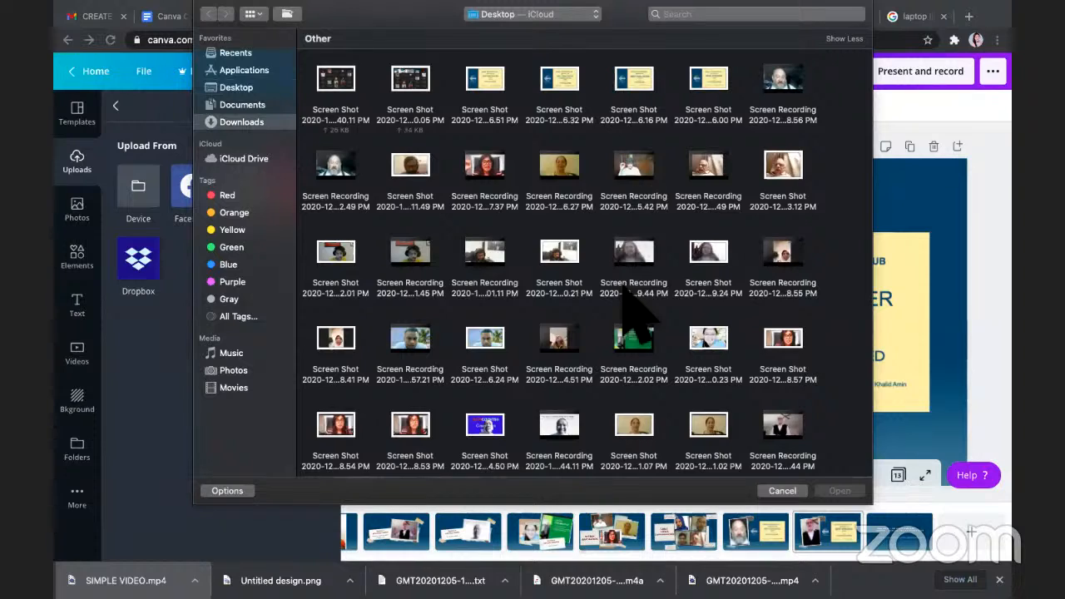
scroll(630, 309, down, 10)
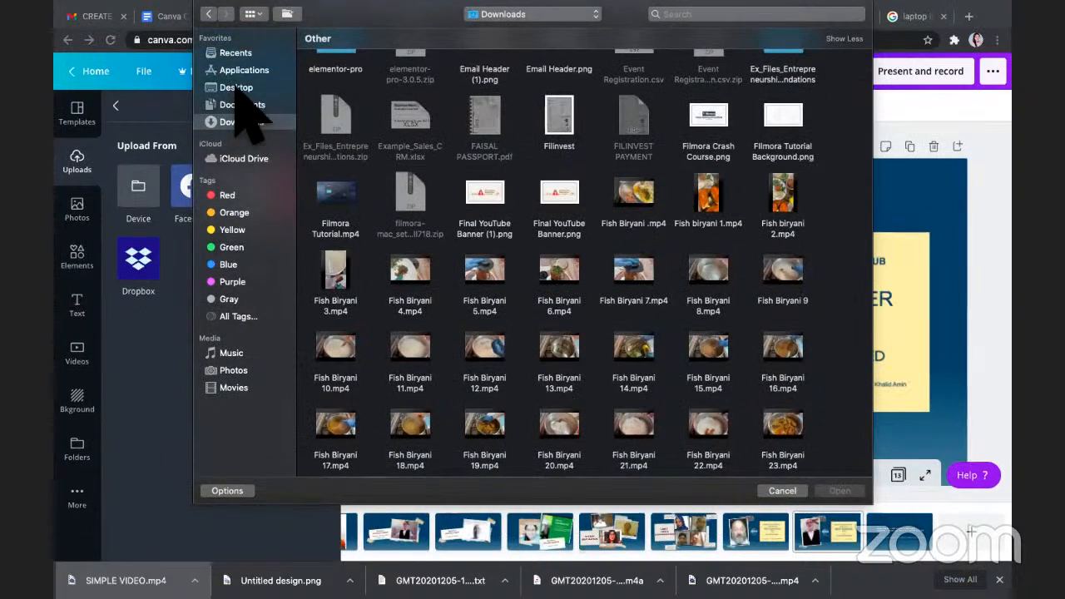
click(238, 88)
scroll(662, 320, down, 5)
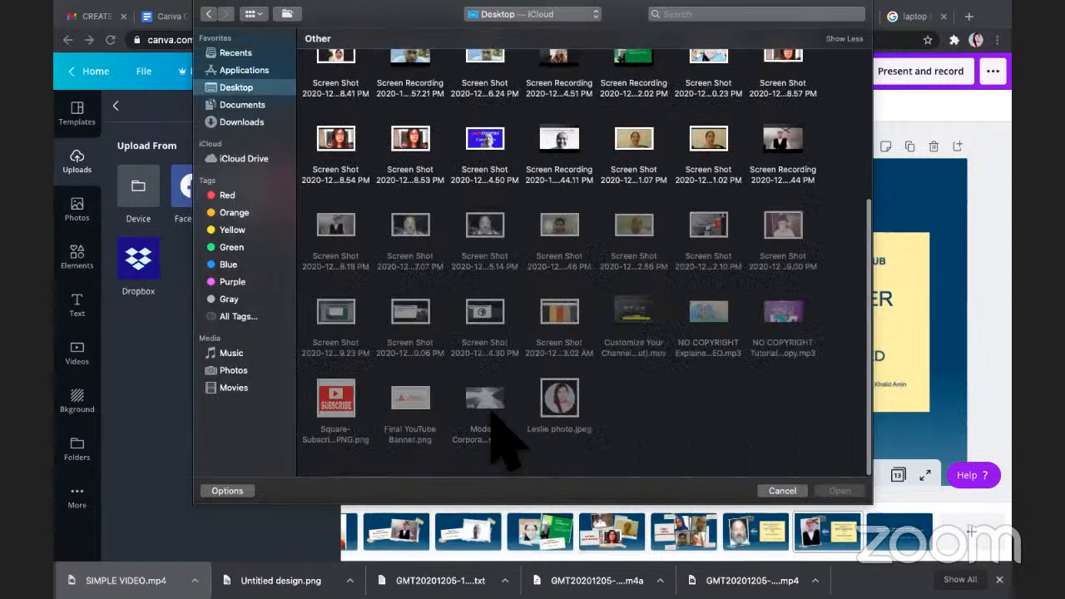
click(496, 445)
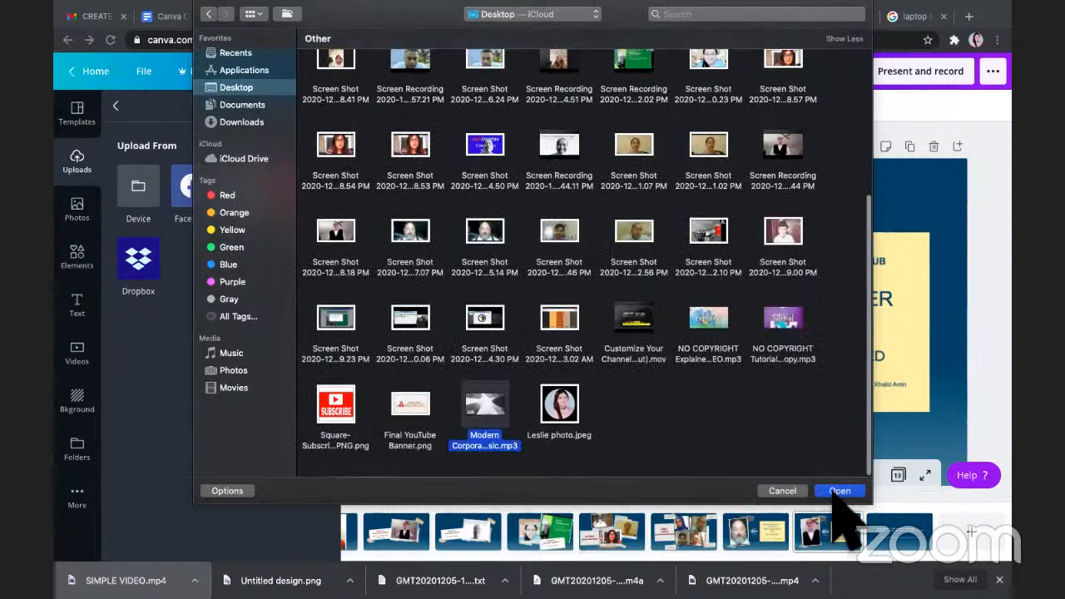
click(839, 491)
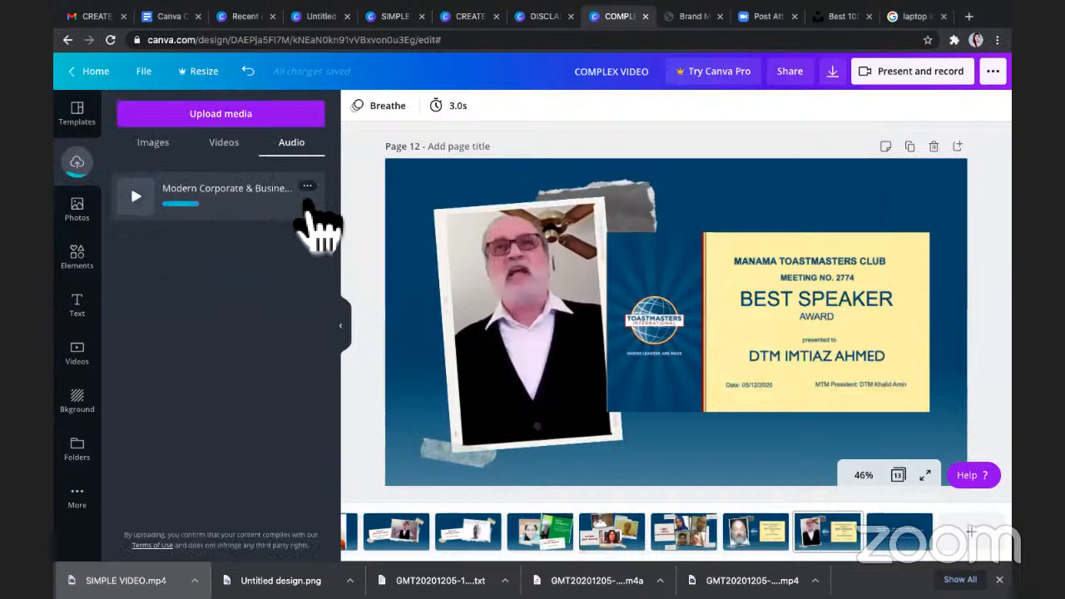
click(303, 208)
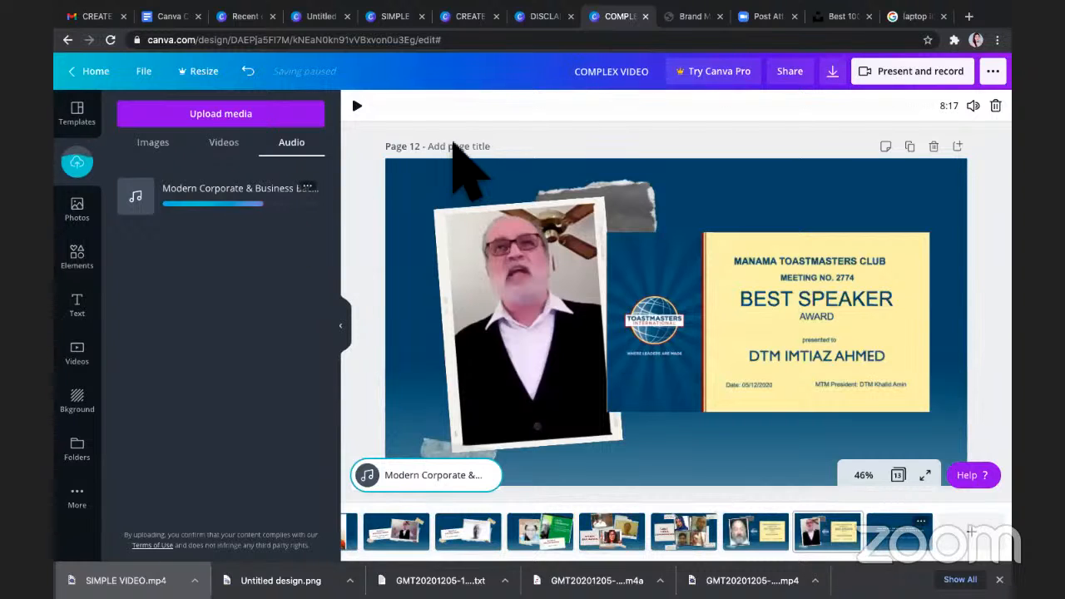
click(564, 163)
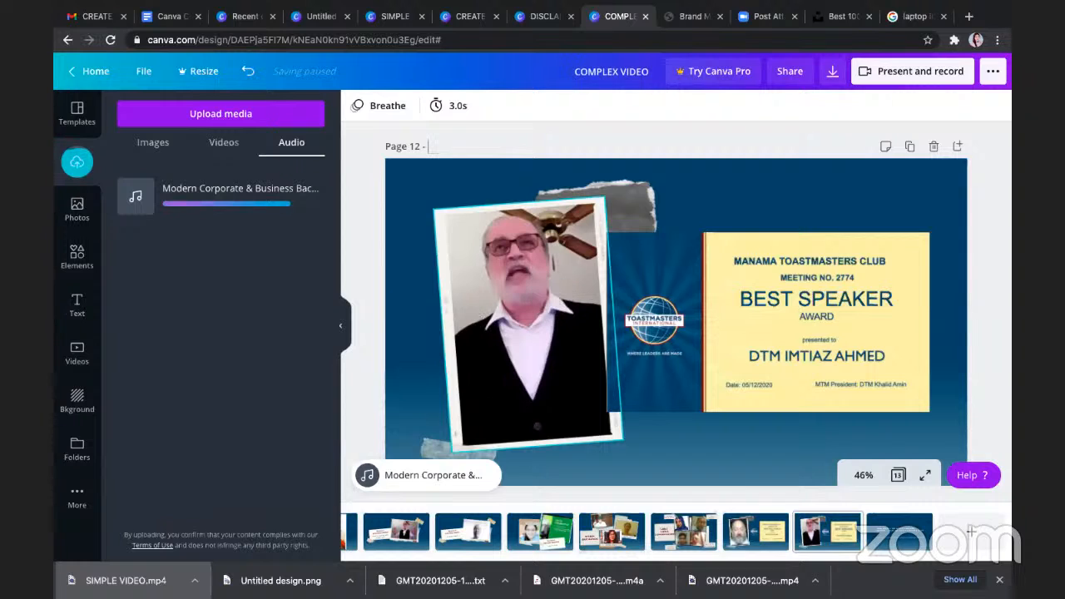
click(717, 448)
scroll(623, 462, down, 5)
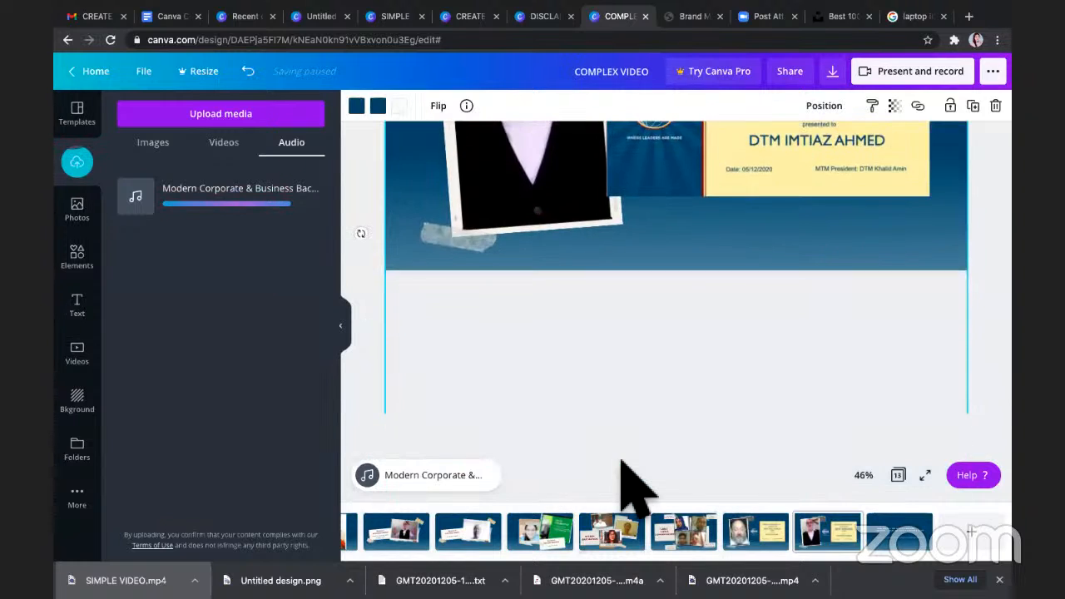
scroll(623, 463, down, 1)
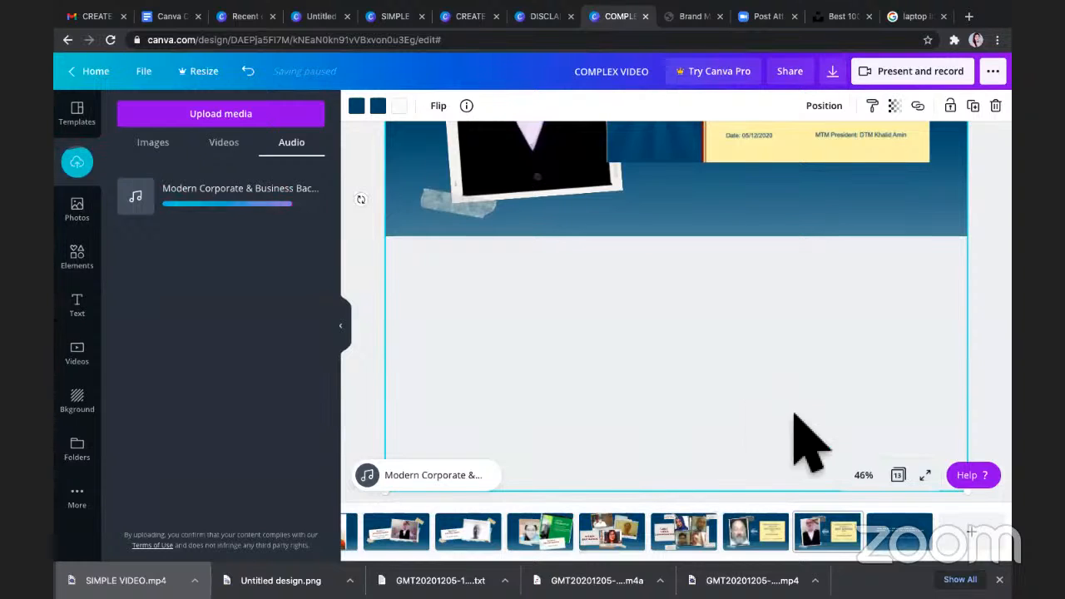
- Add a blank page 14 at the end of the design and open the Embeds app
click(970, 530)
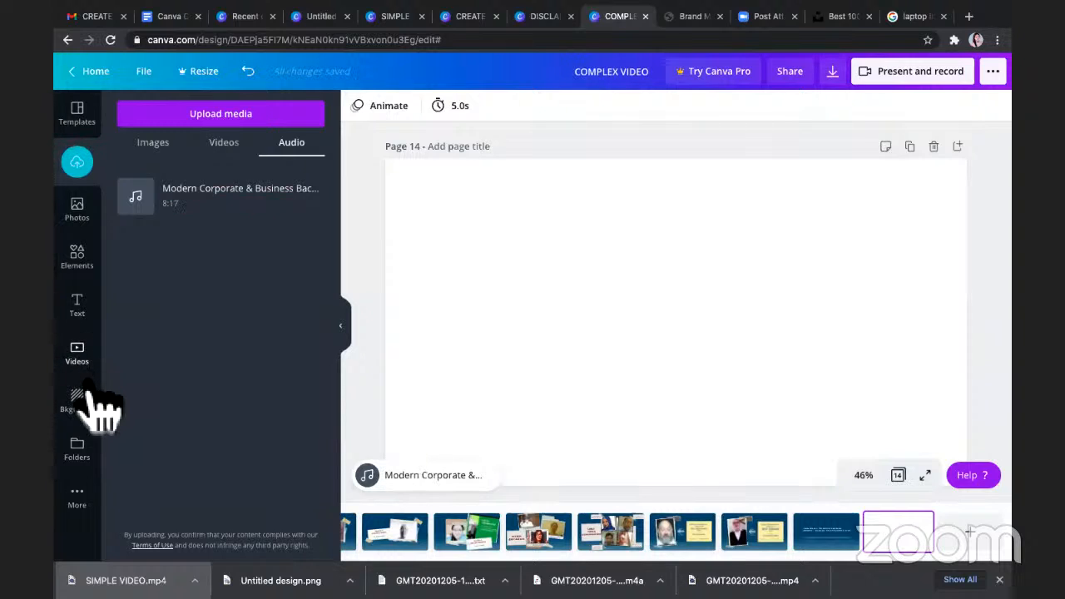
click(89, 514)
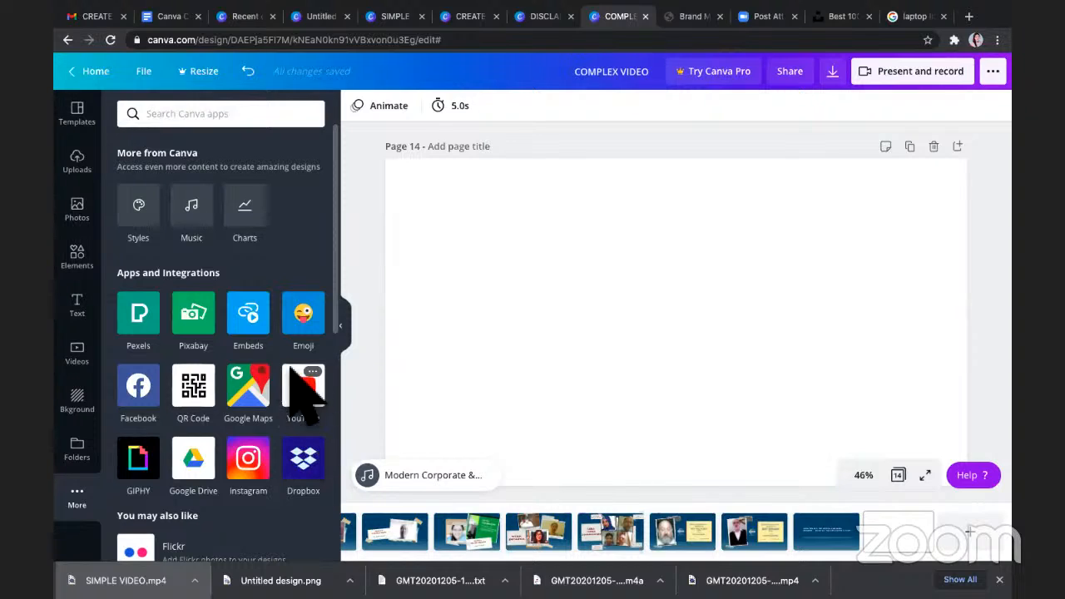
click(251, 337)
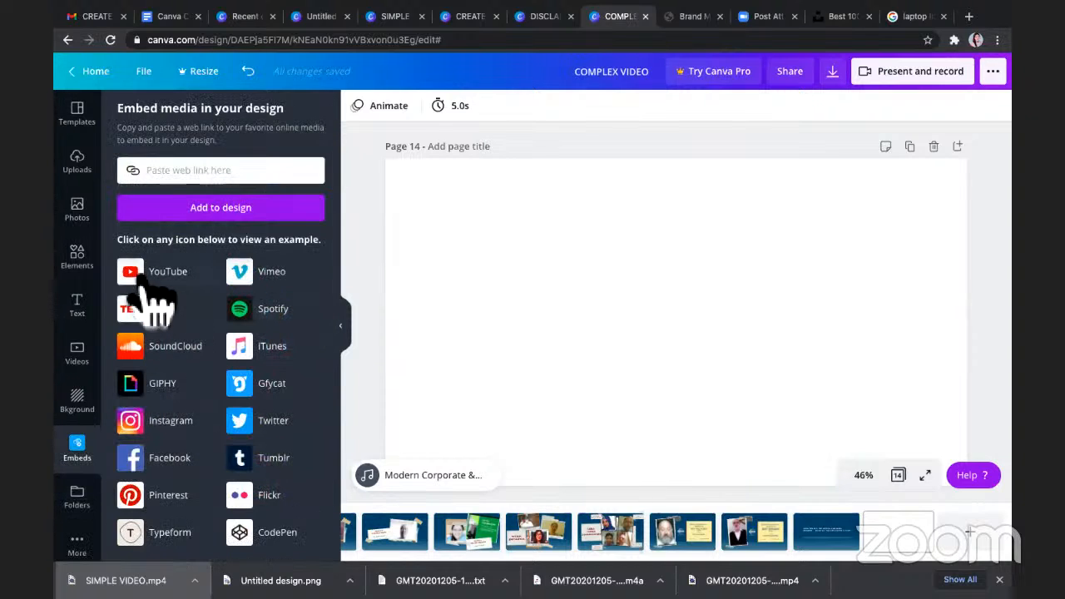
- Open youtube.com in a new browser tab and search it for "toastmasters winner 2020"
click(969, 15)
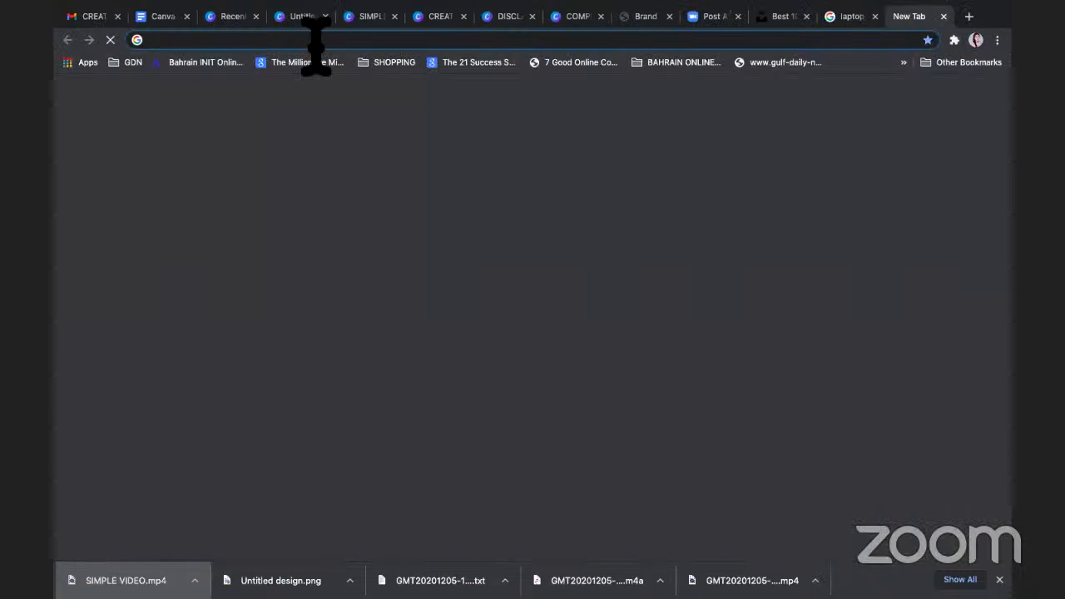
text(youtube.com)
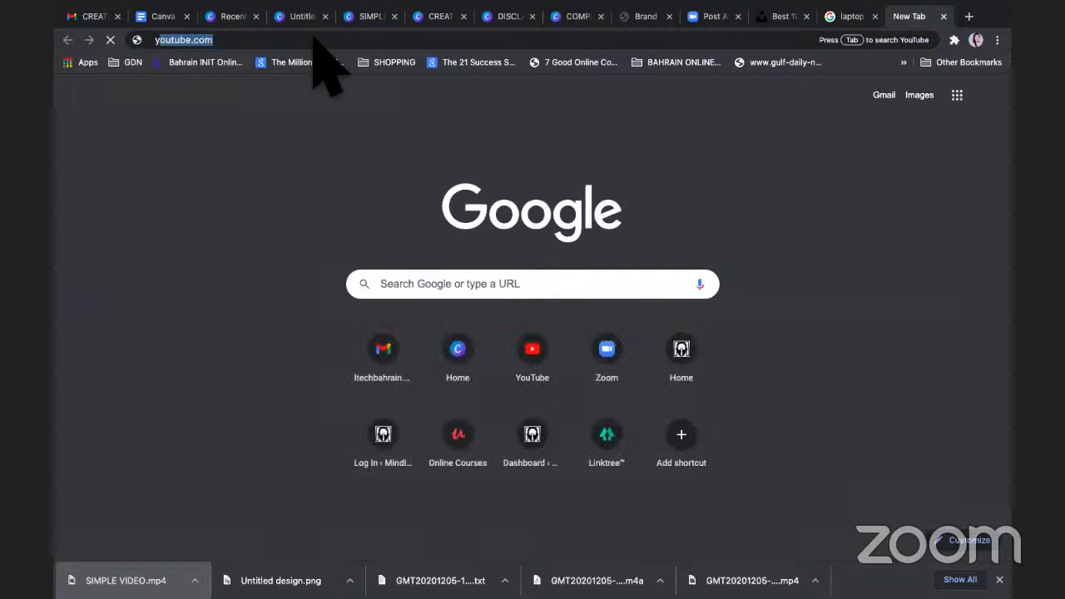
key(Return)
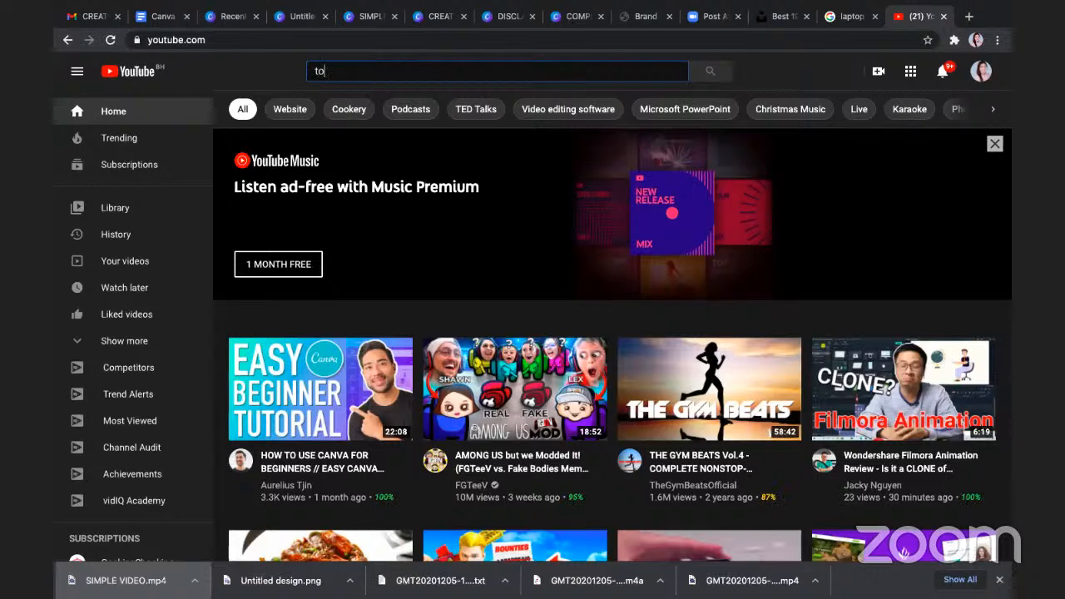
text(astmaster)
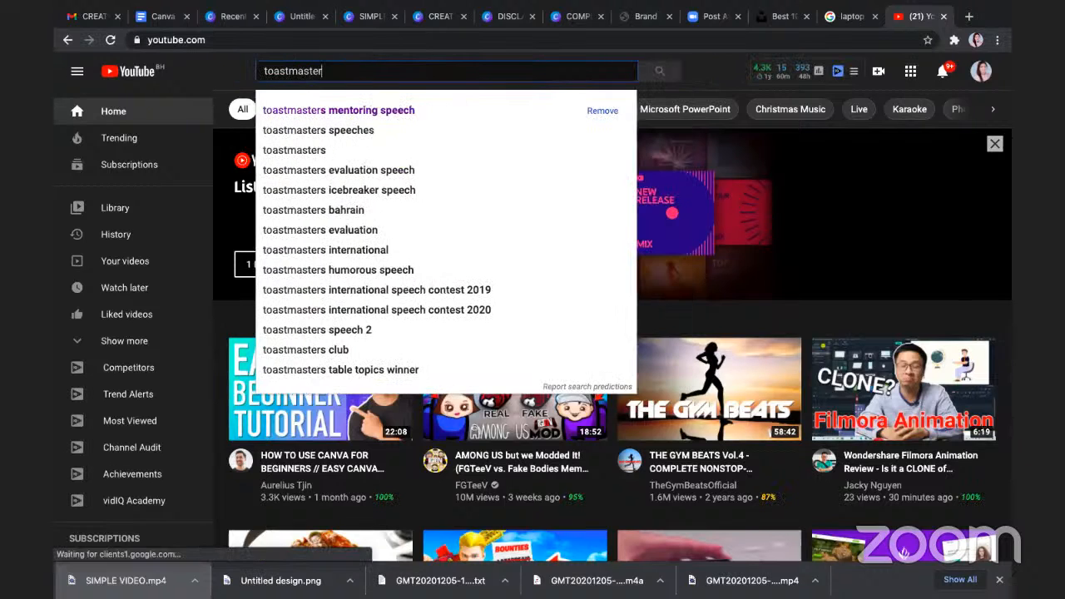
text( winner)
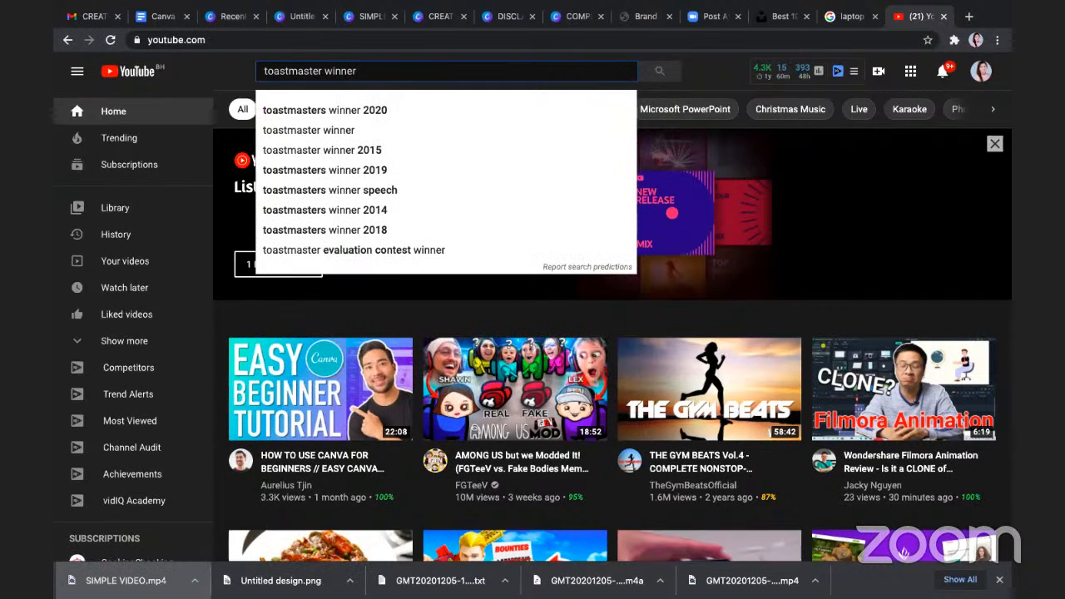
click(346, 111)
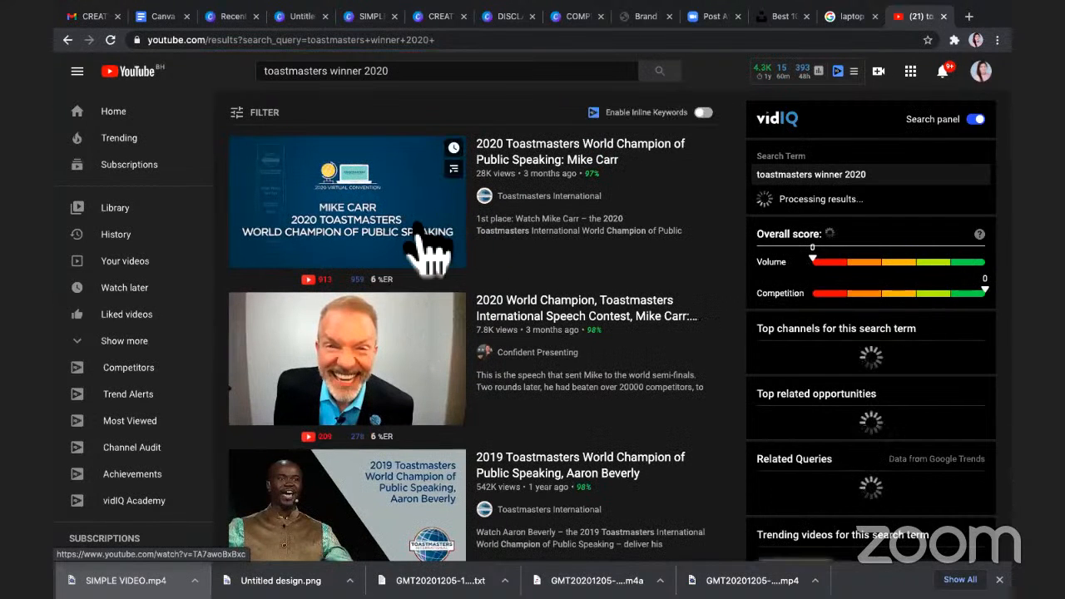
- Open the 2020 Toastmasters World Champion of Public Speaking video, copy its web address and return to the Canva design
mouse_move(416, 254)
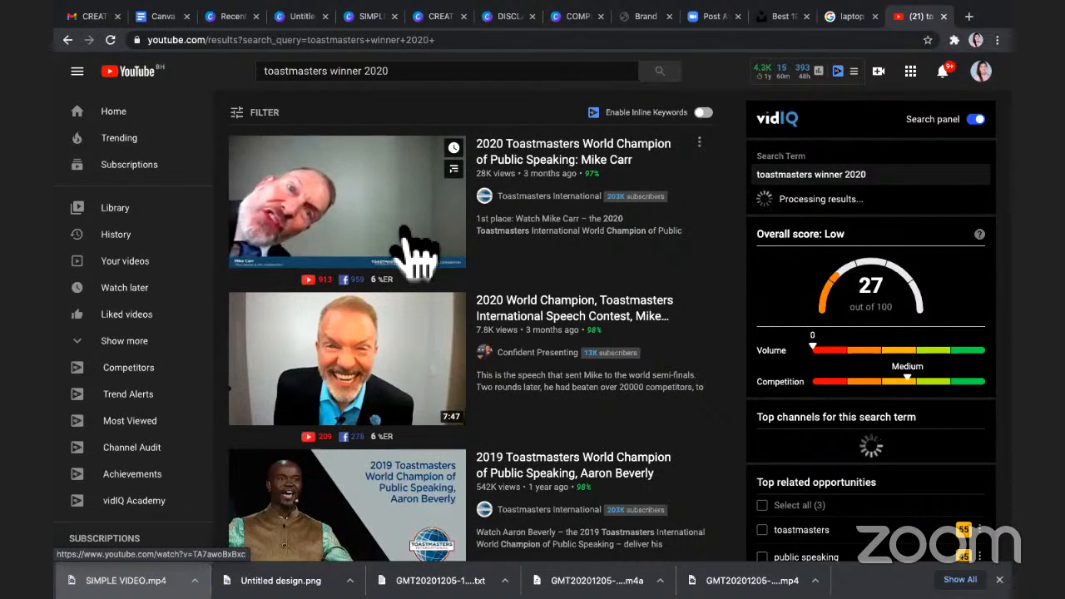
click(514, 162)
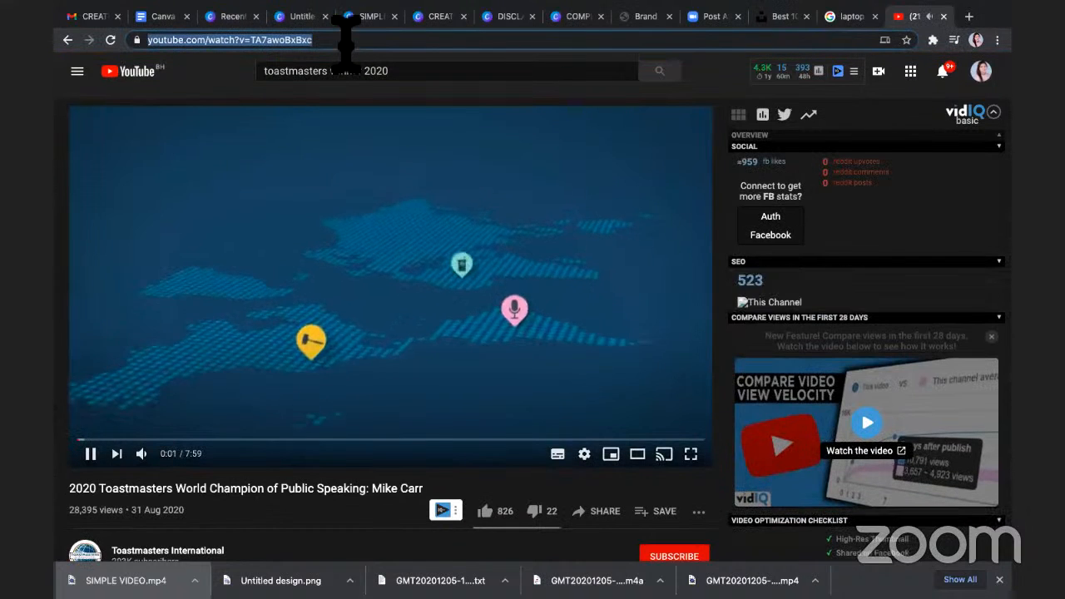
click(342, 40)
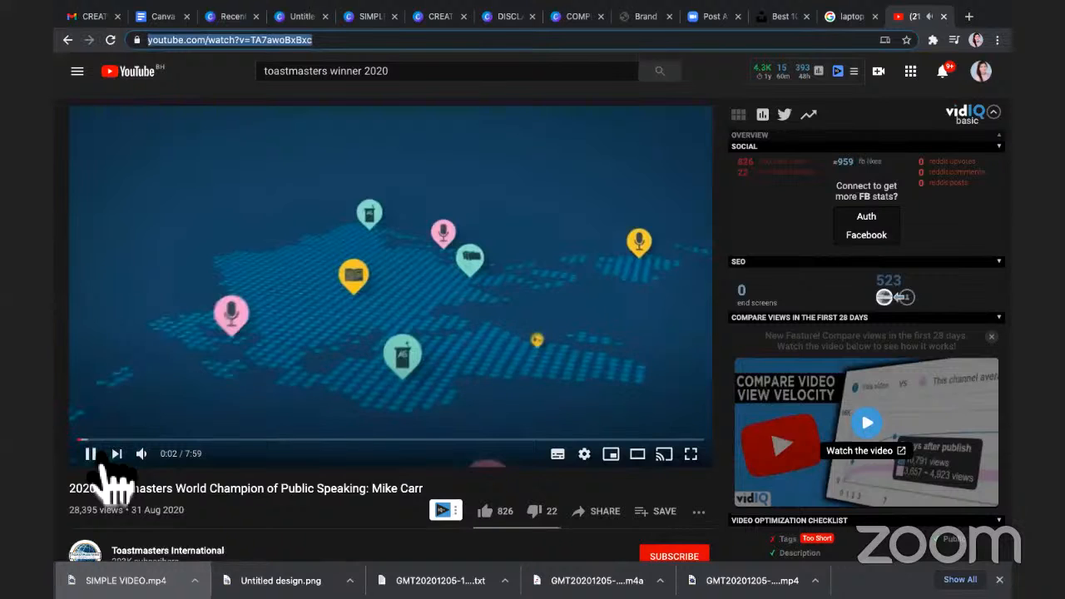
click(575, 16)
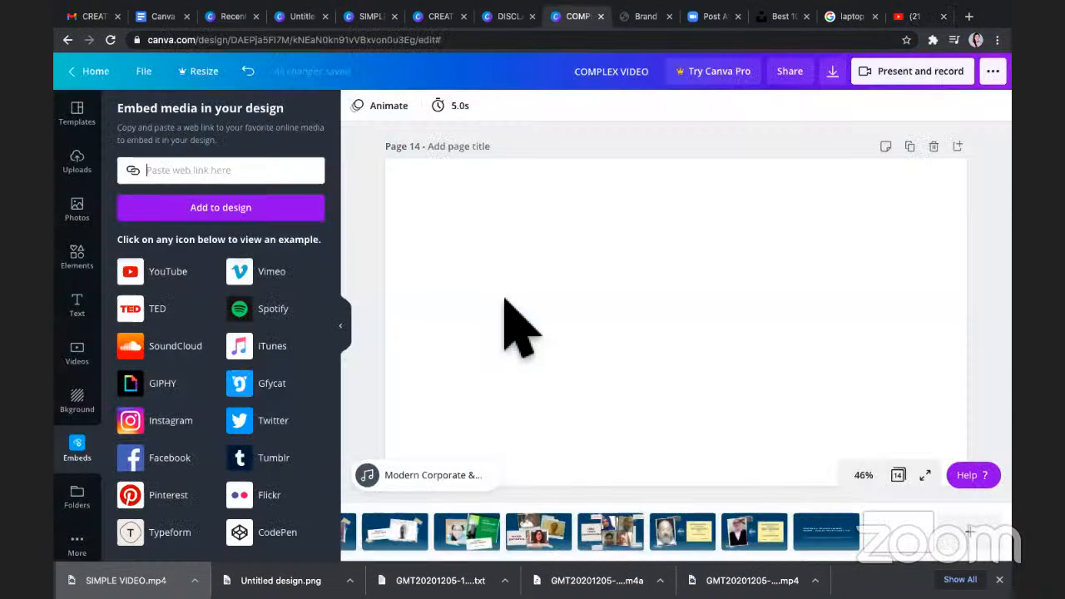
- Embed the 2020 Toastmasters World Champion of Public Speaking video from the copied link on page 14 and enlarge it towards both corners
click(264, 213)
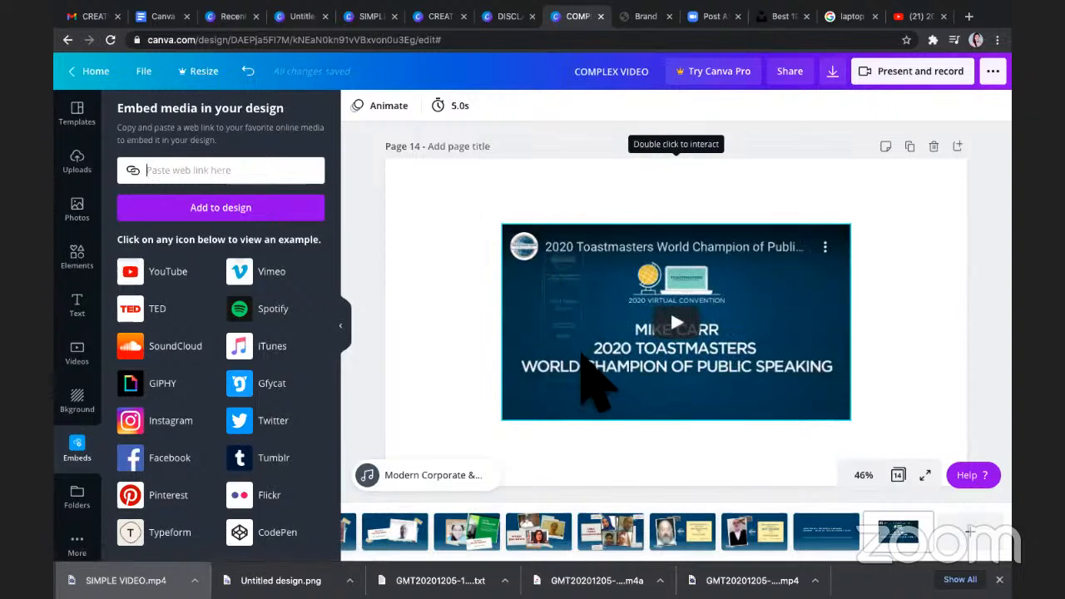
click(554, 316)
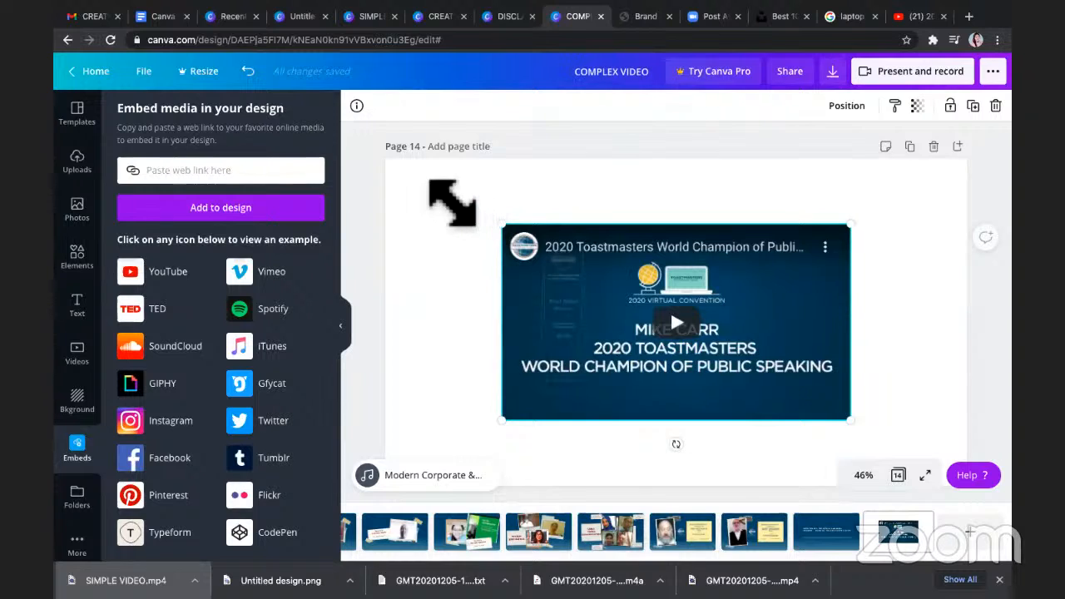
drag(452, 202, 449, 195)
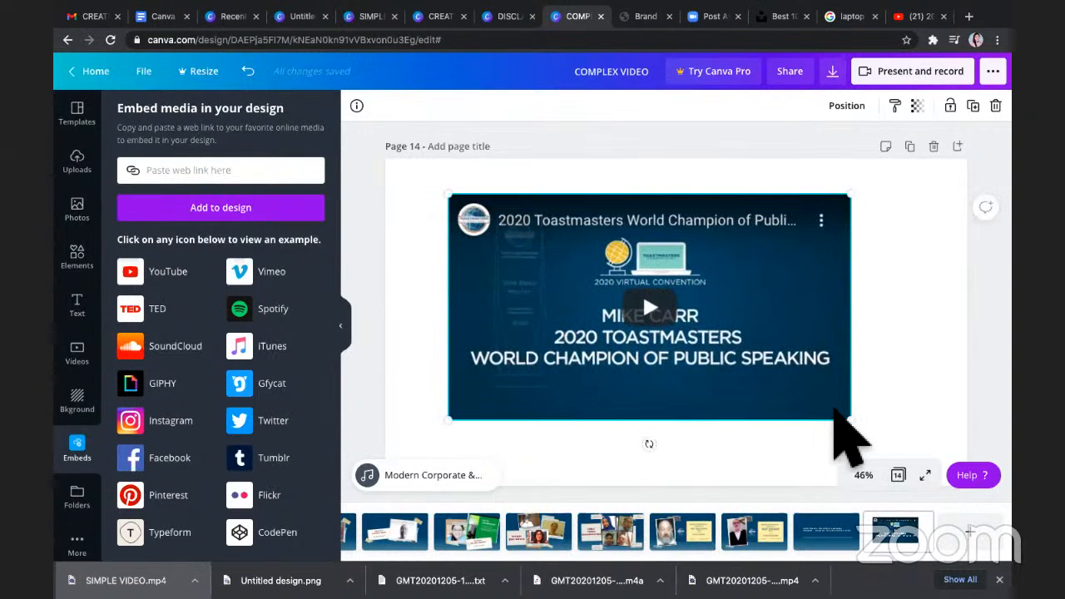
drag(850, 419, 903, 456)
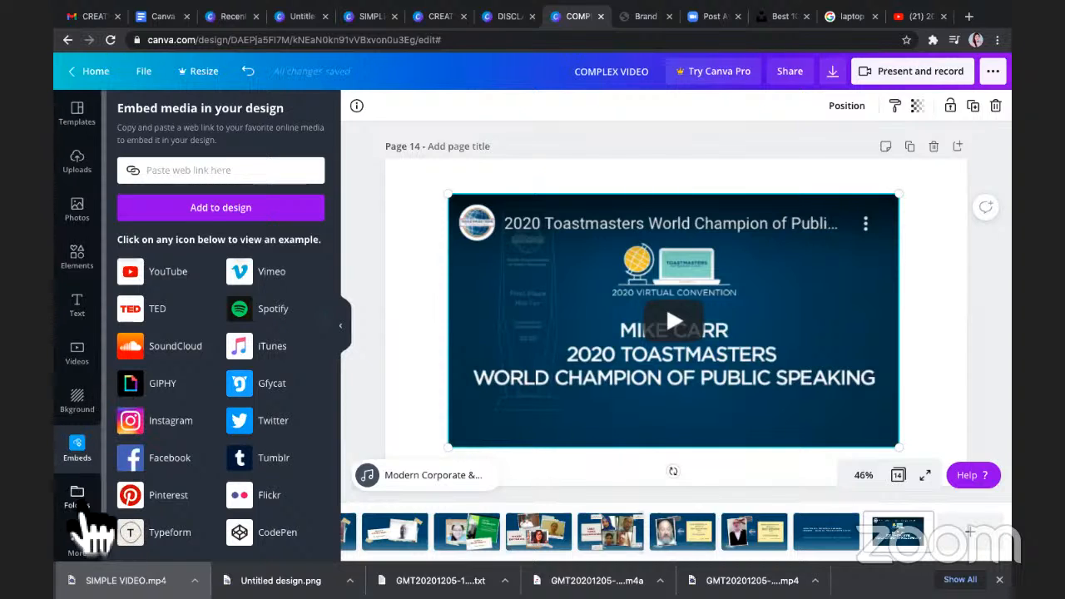
- Search the YouTube app for "mike carr" and replace the embedded video on page 14 with the 2020 Toastmasters World Champion result
click(77, 542)
click(300, 387)
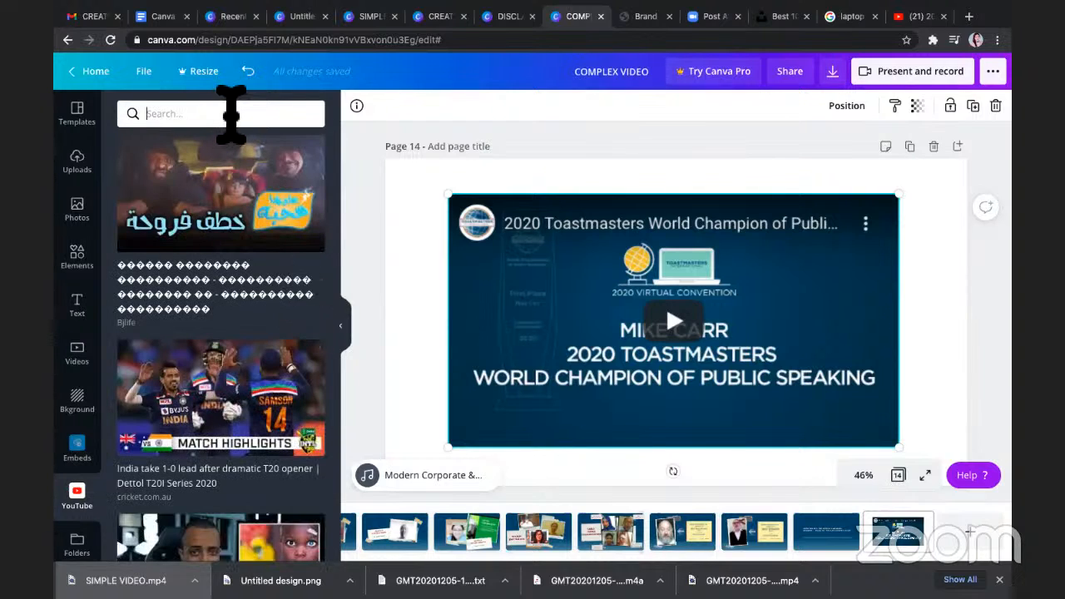
click(232, 114)
text(mike carr)
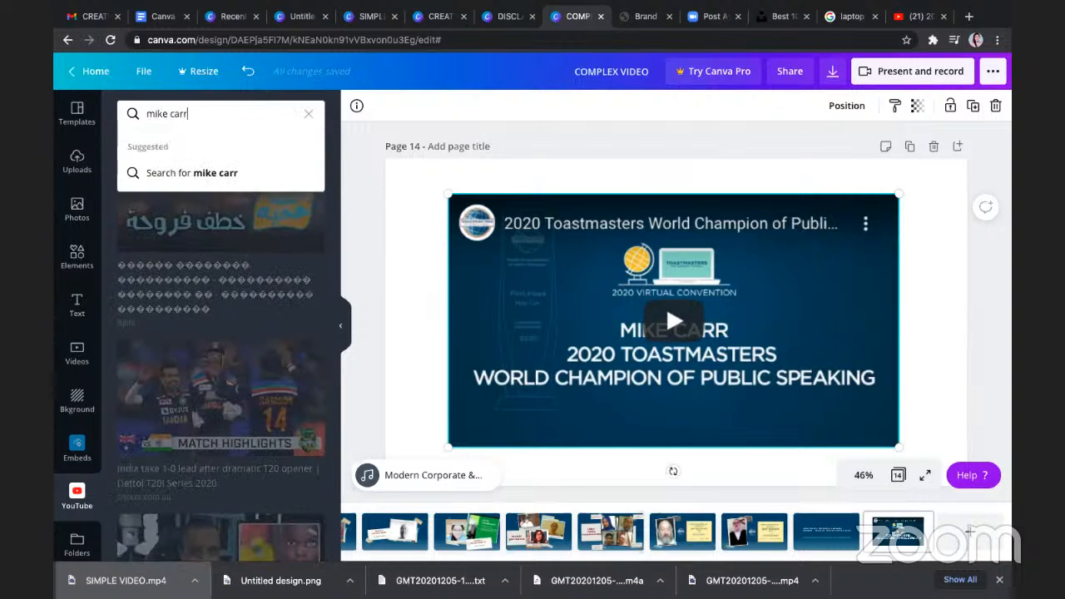
key(Return)
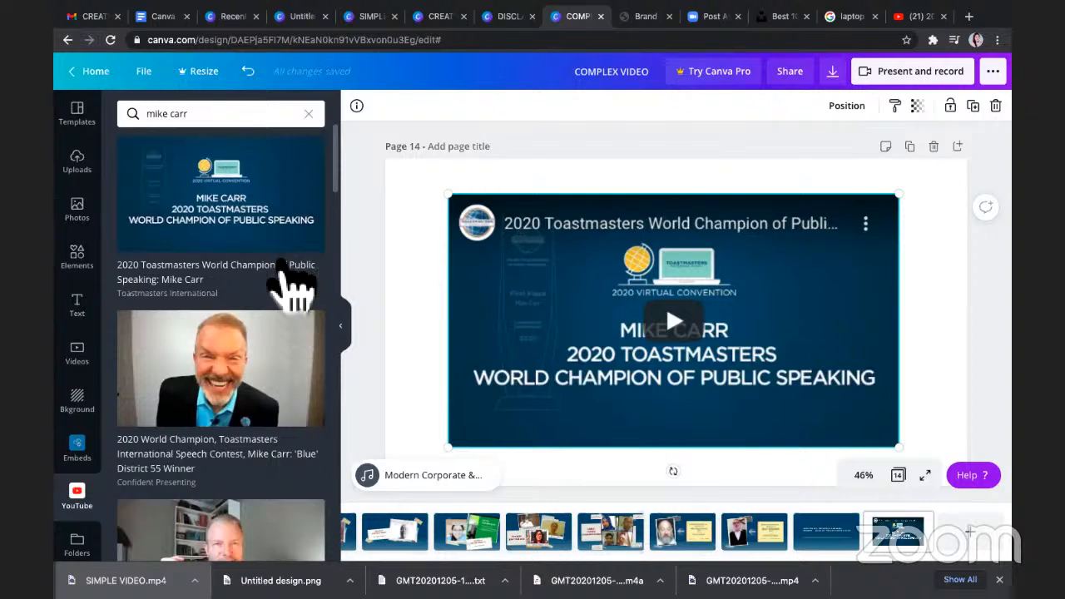
key(Delete)
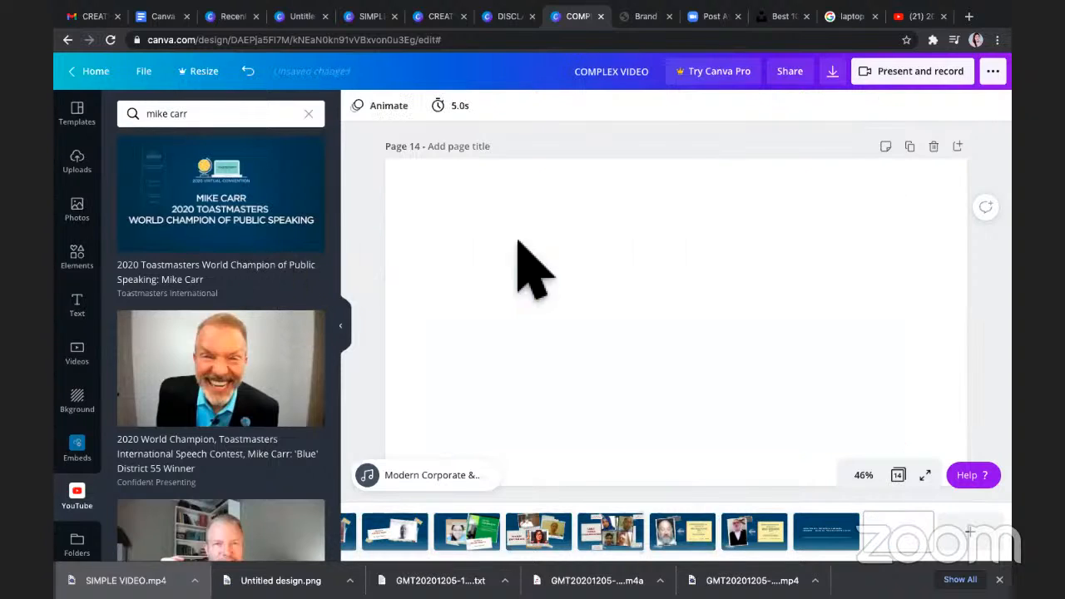
drag(269, 249, 637, 321)
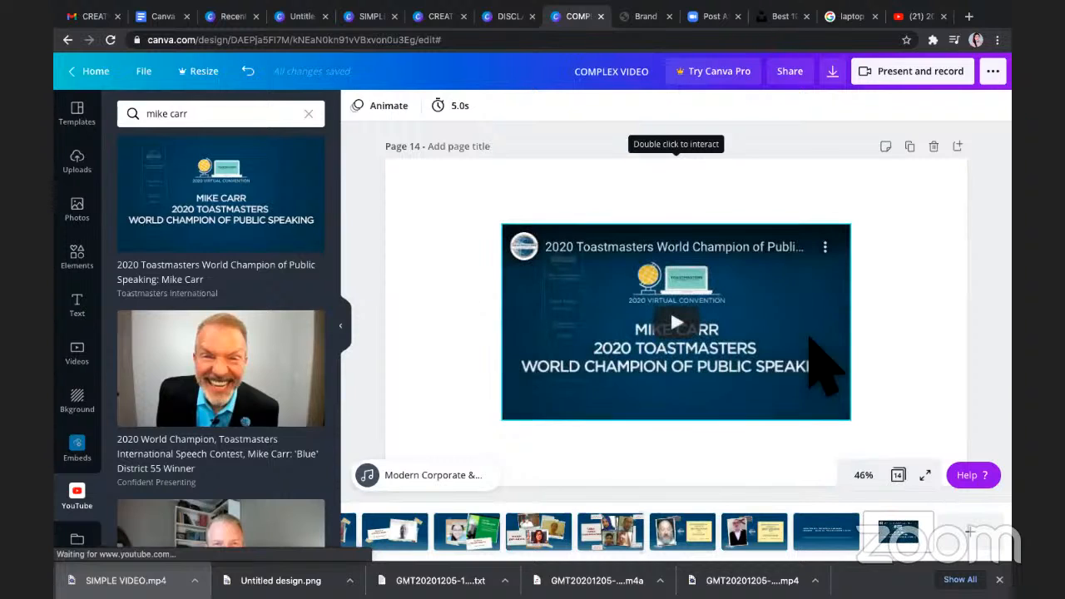
- Remove the embedded video from page 14 and delete that blank page
key(Delete)
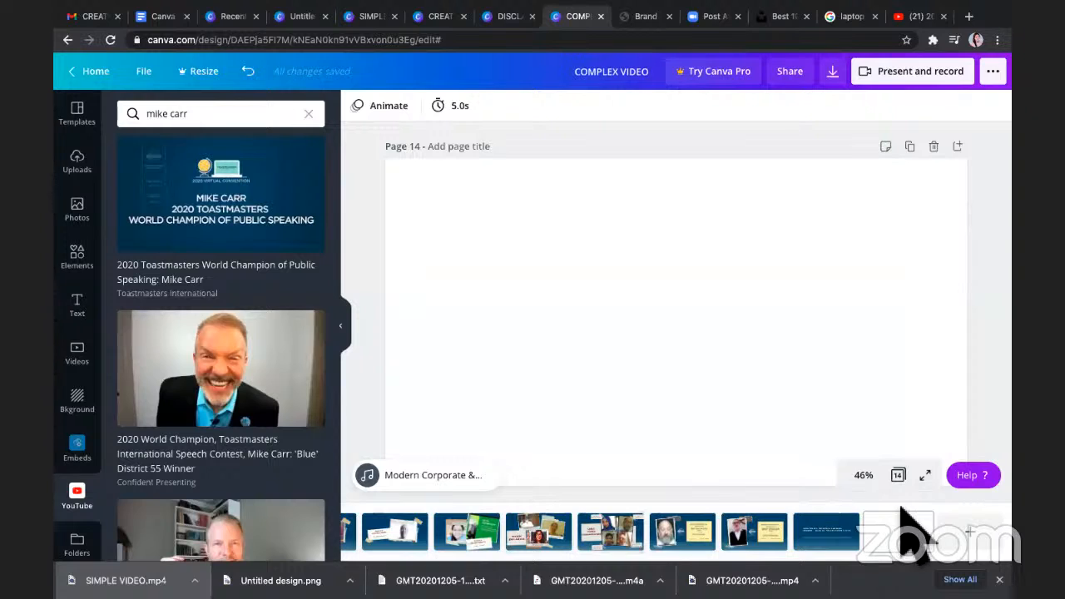
click(934, 147)
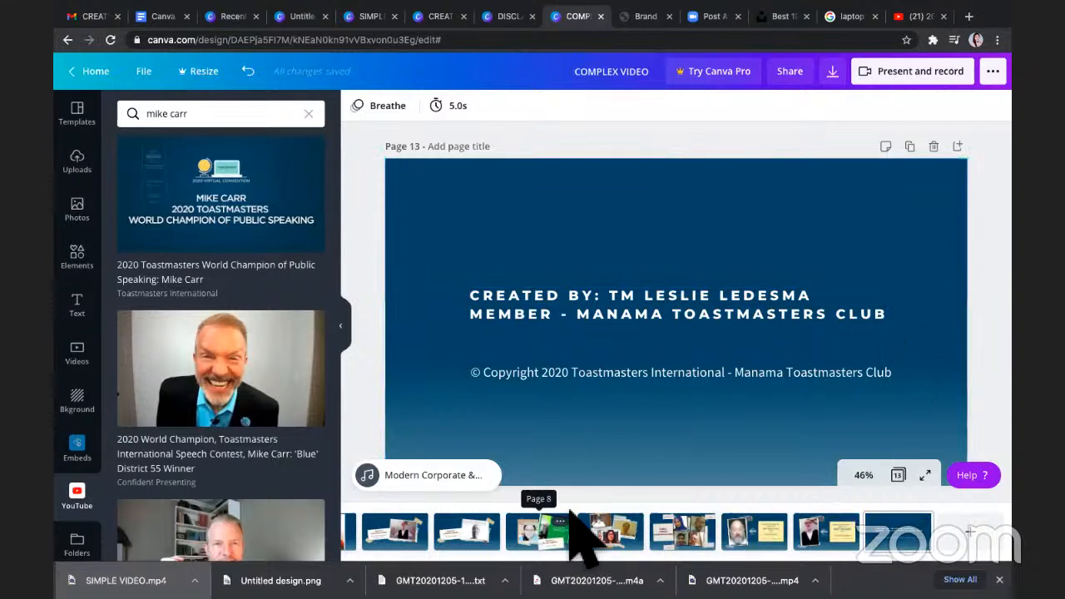
- Download all pages of the COMPLEX VIDEO design as an MP4 video
scroll(582, 531, left, 10)
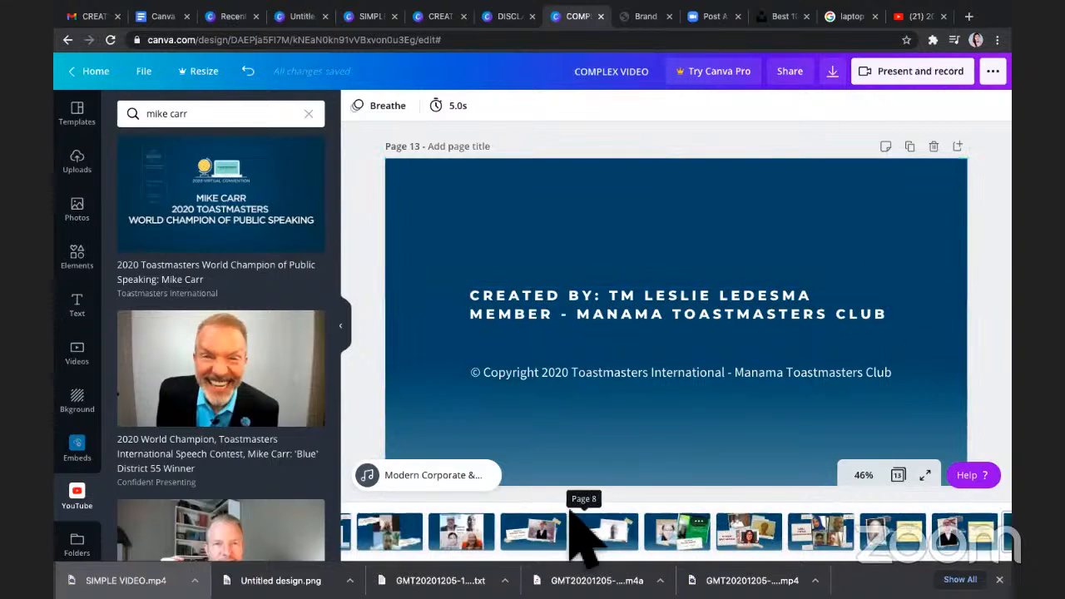
click(832, 79)
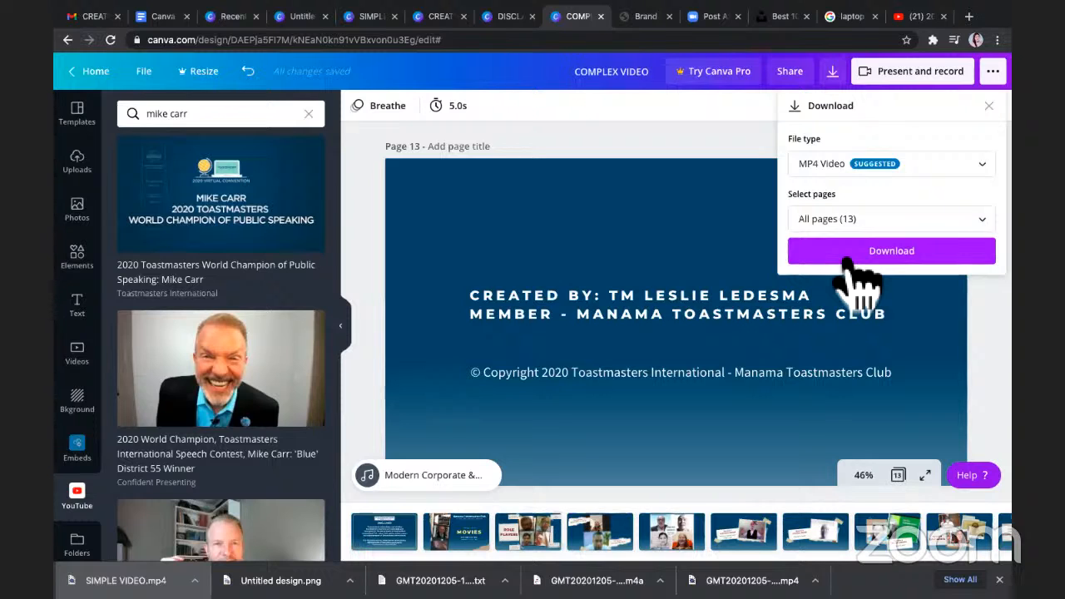
click(840, 253)
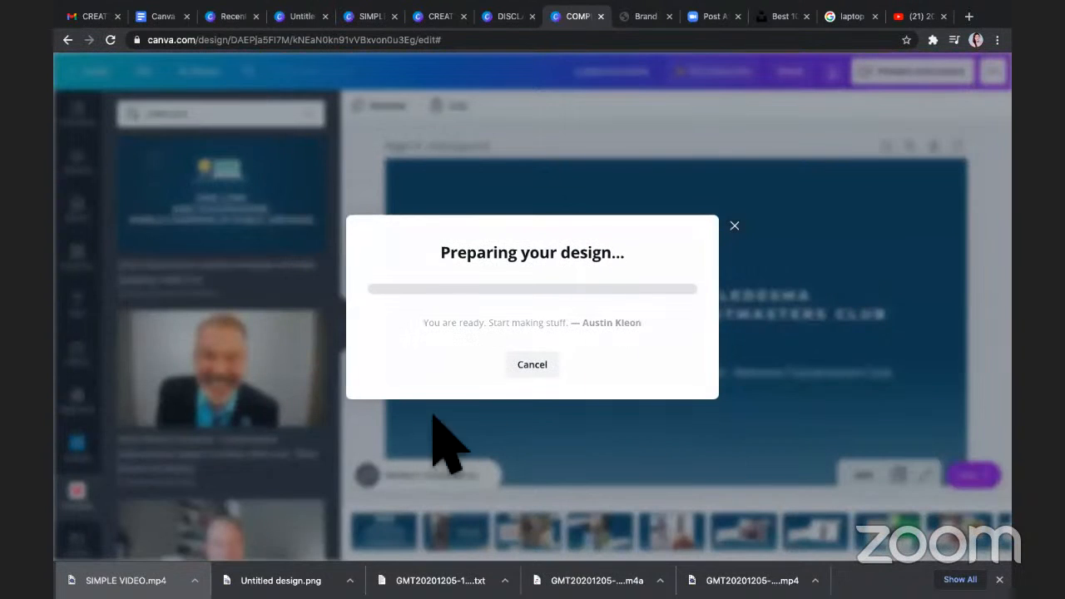
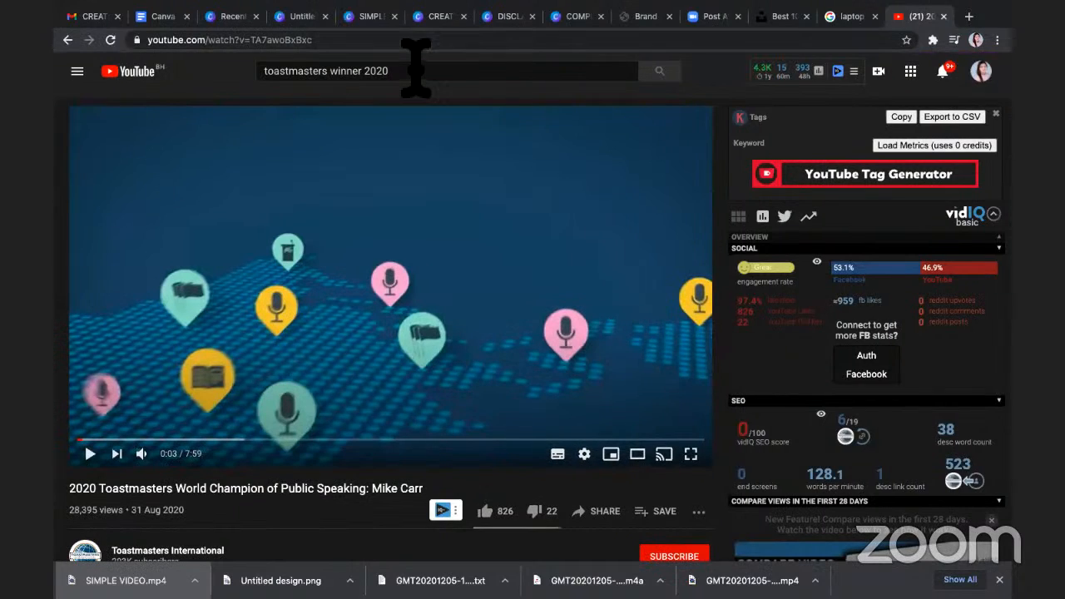
- Switch to YouTube, search for "non copyright music" and look through the results
click(416, 67)
triple_click(416, 67)
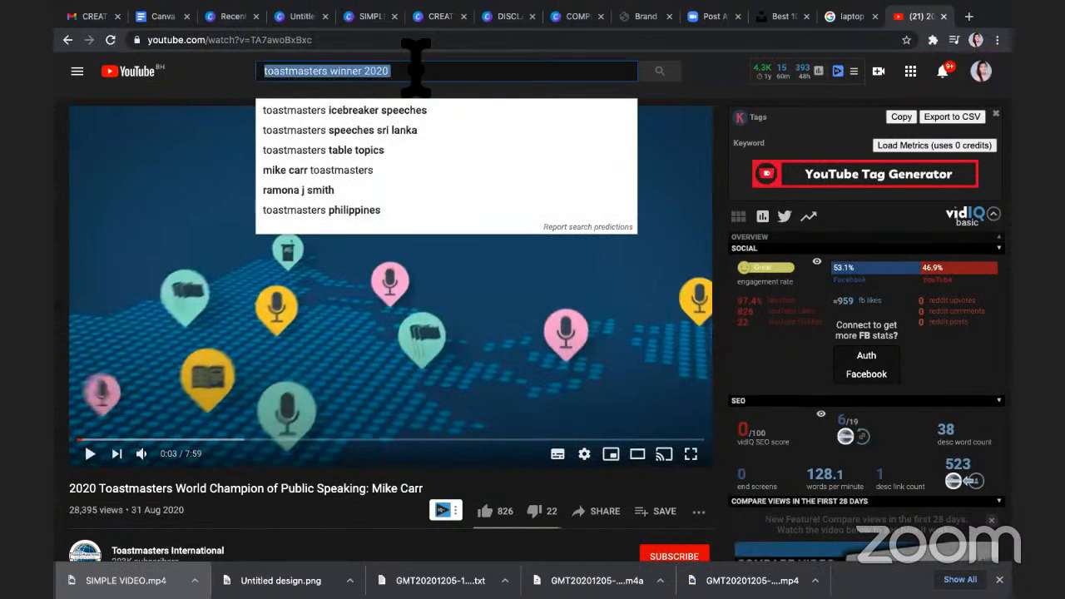
text(non c)
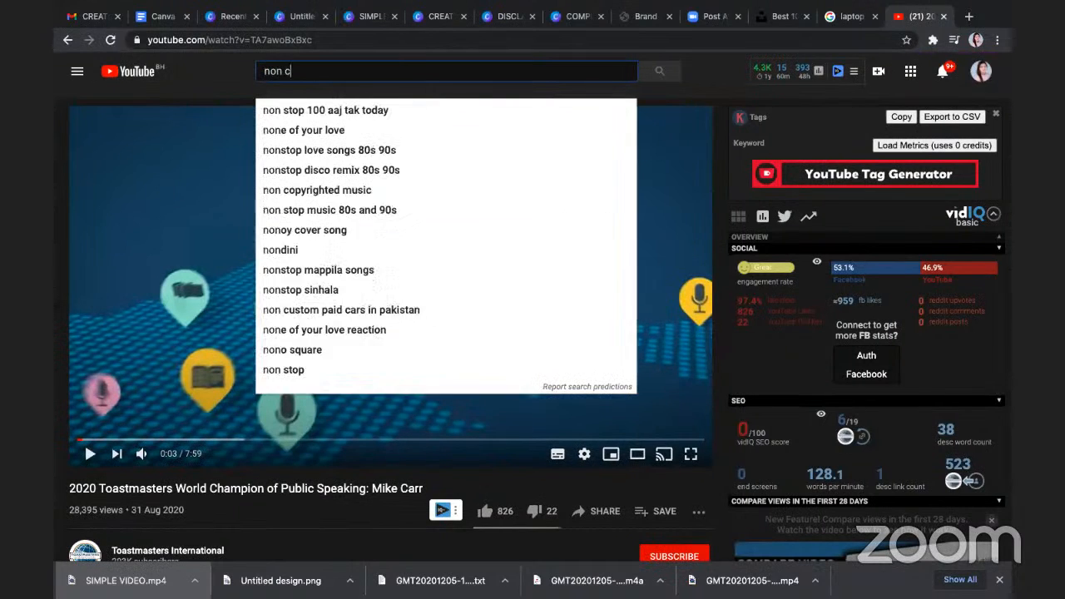
text(opyright music)
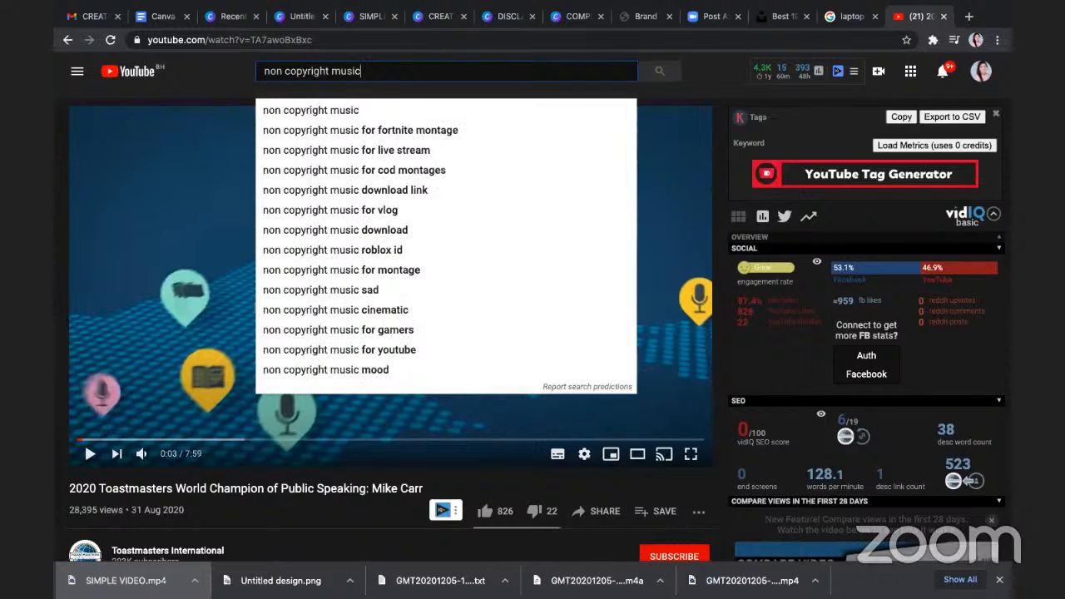
key(Return)
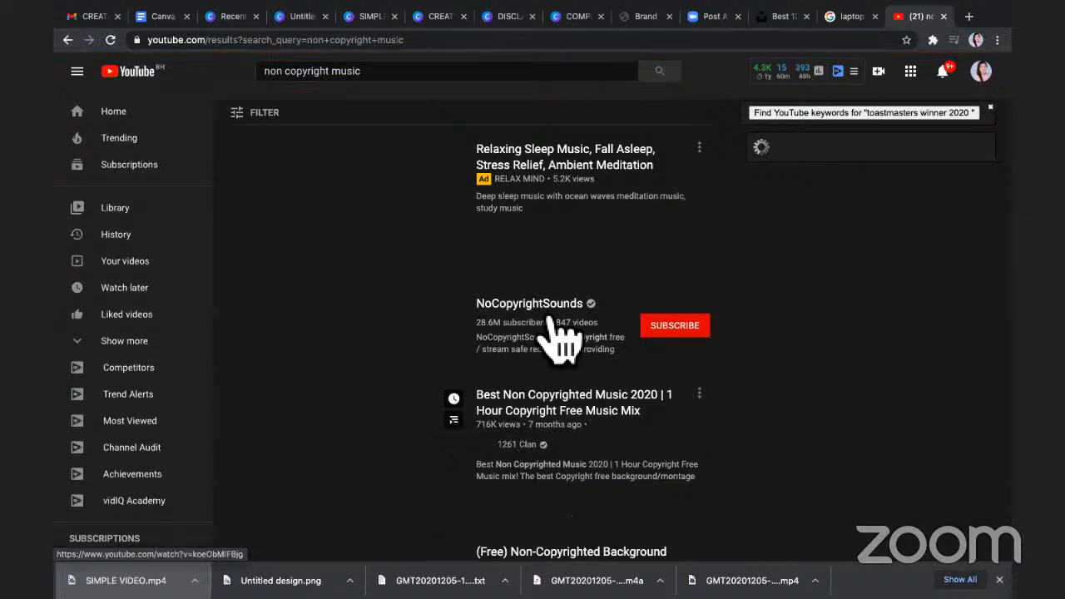
scroll(520, 333, down, 3)
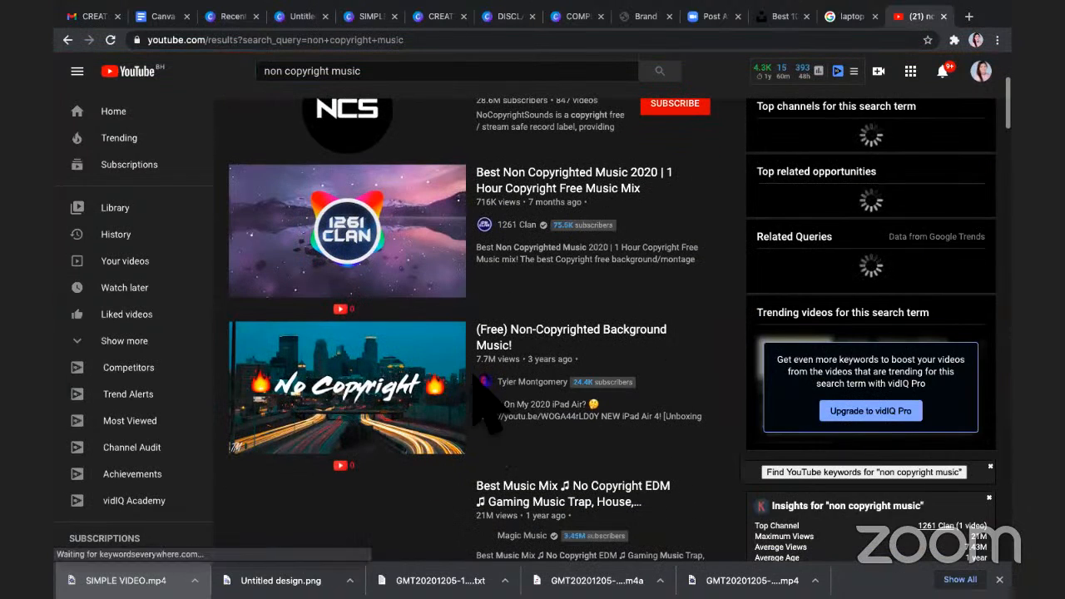
scroll(491, 366, down, 1)
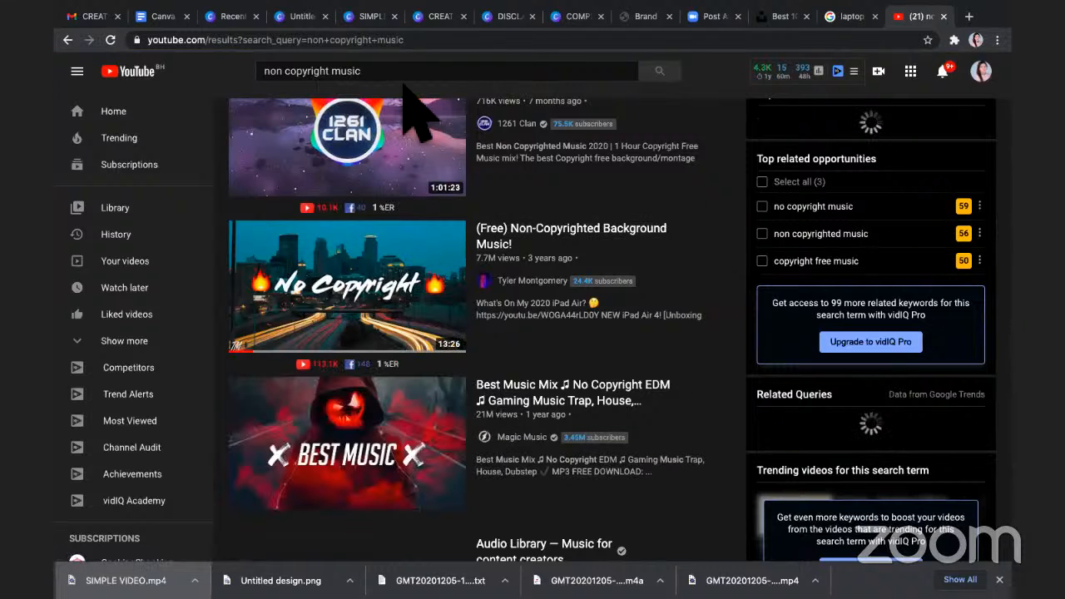
- Narrow the YouTube search to "business non copyright music"
click(276, 70)
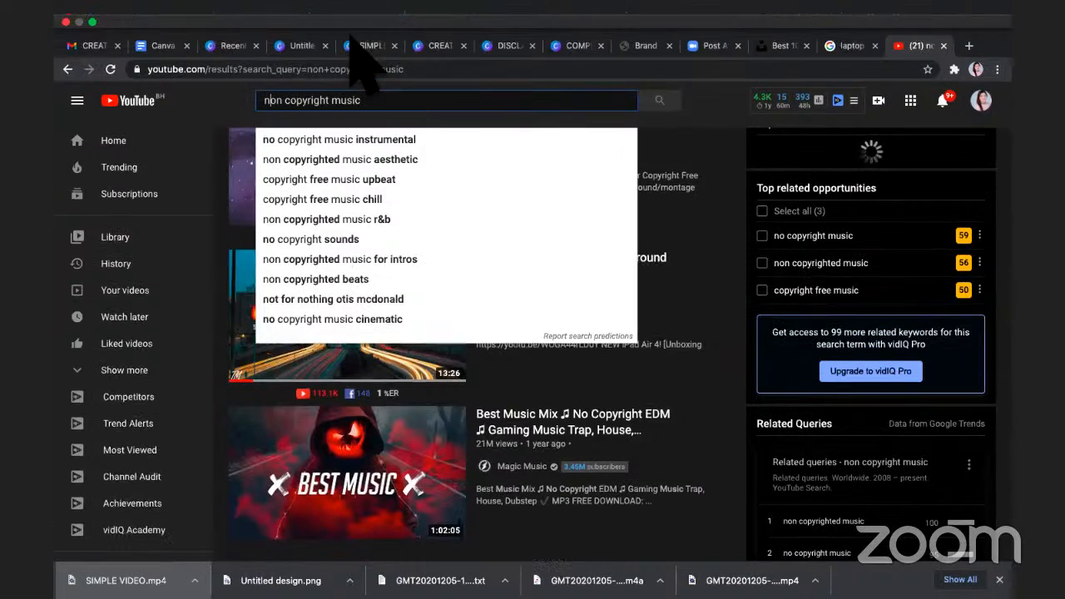
key(Left)
key(Left)
text(business)
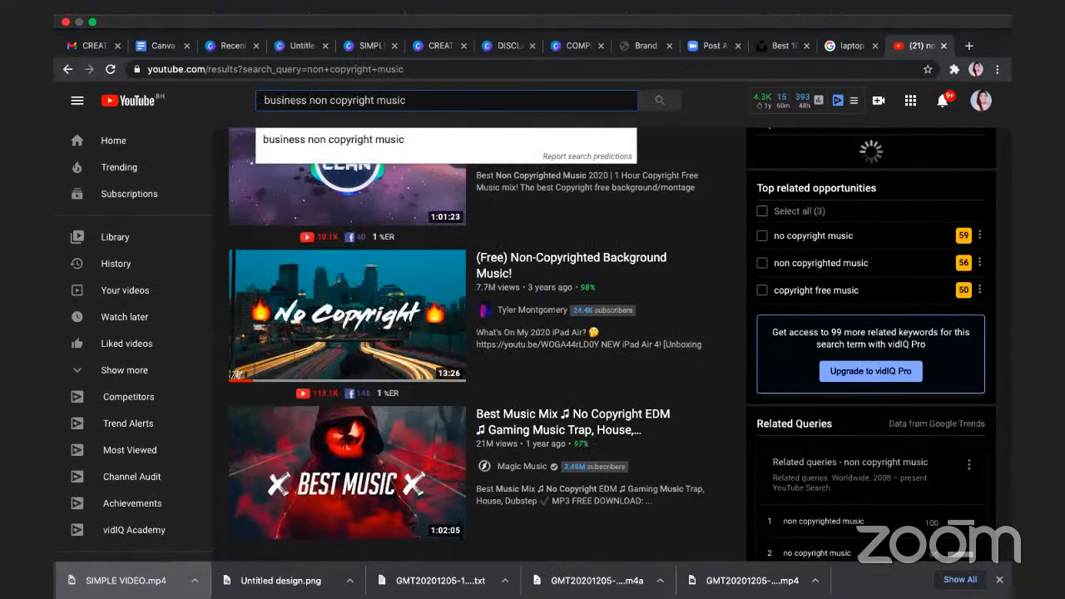
key(Return)
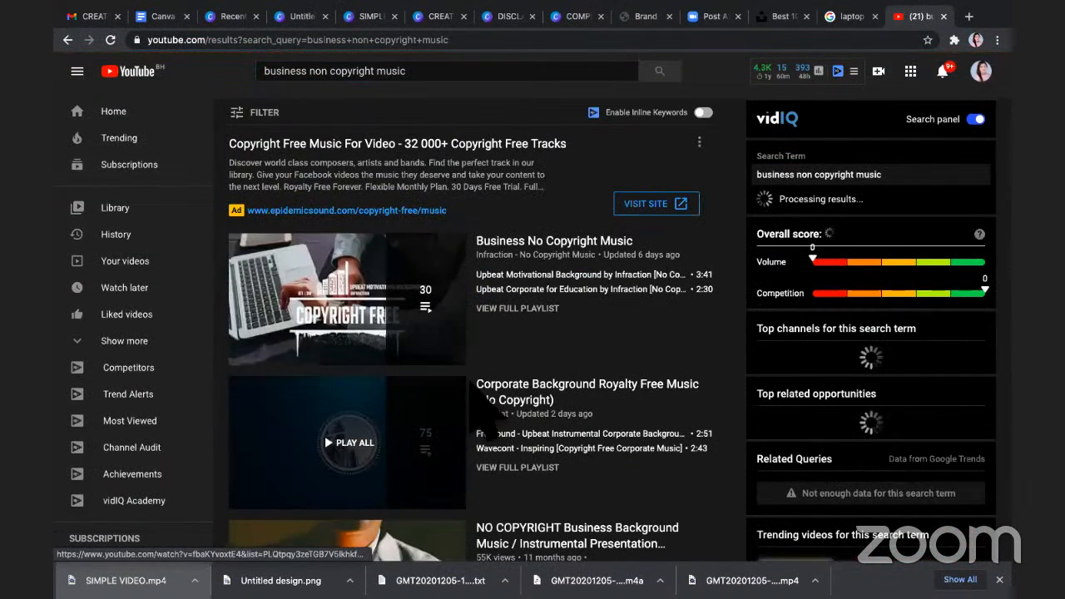
- Open the NO COPYRIGHT Business Background Music / Instrumental Presentation video, pause it and copy its web address
scroll(472, 383, down, 3)
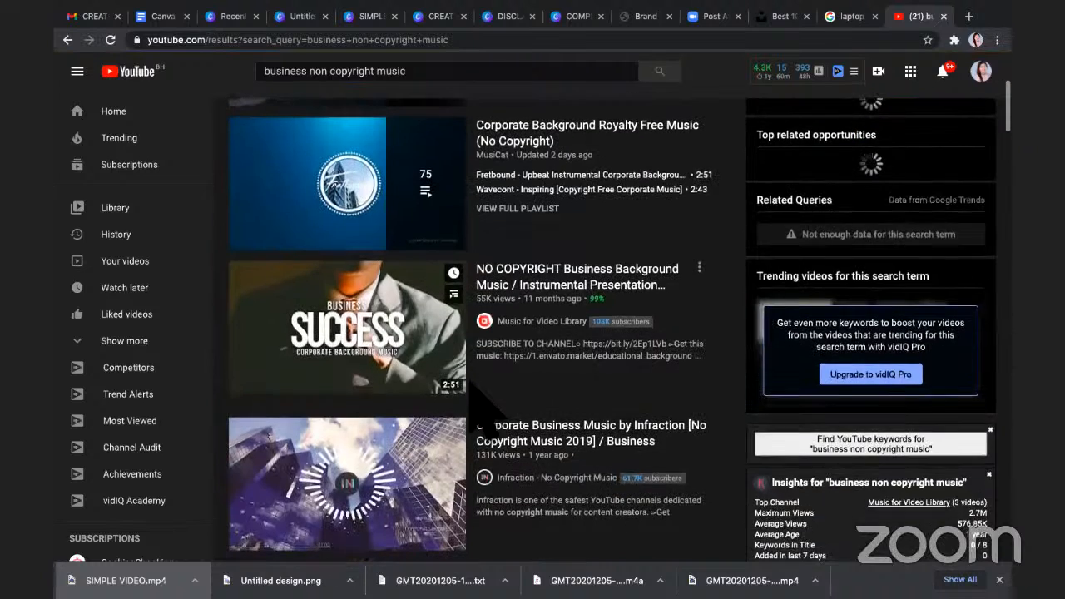
click(454, 341)
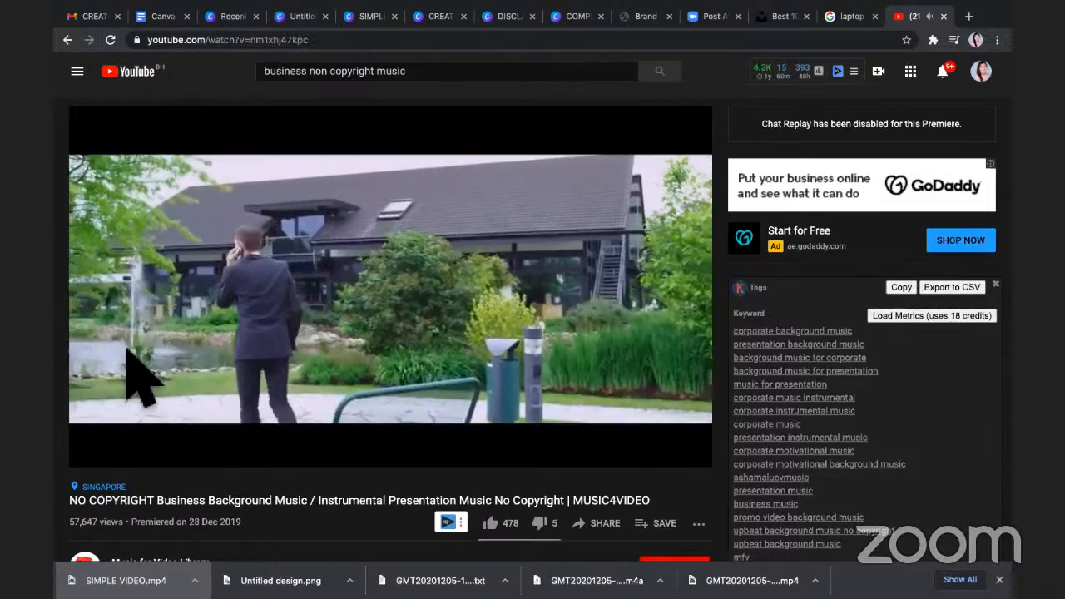
click(285, 392)
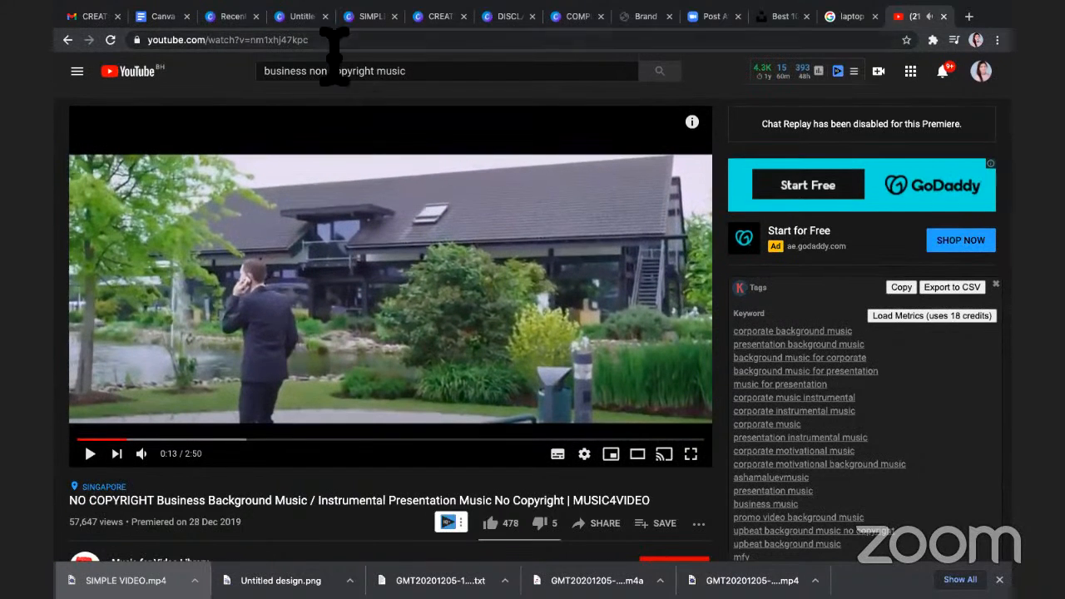
click(331, 40)
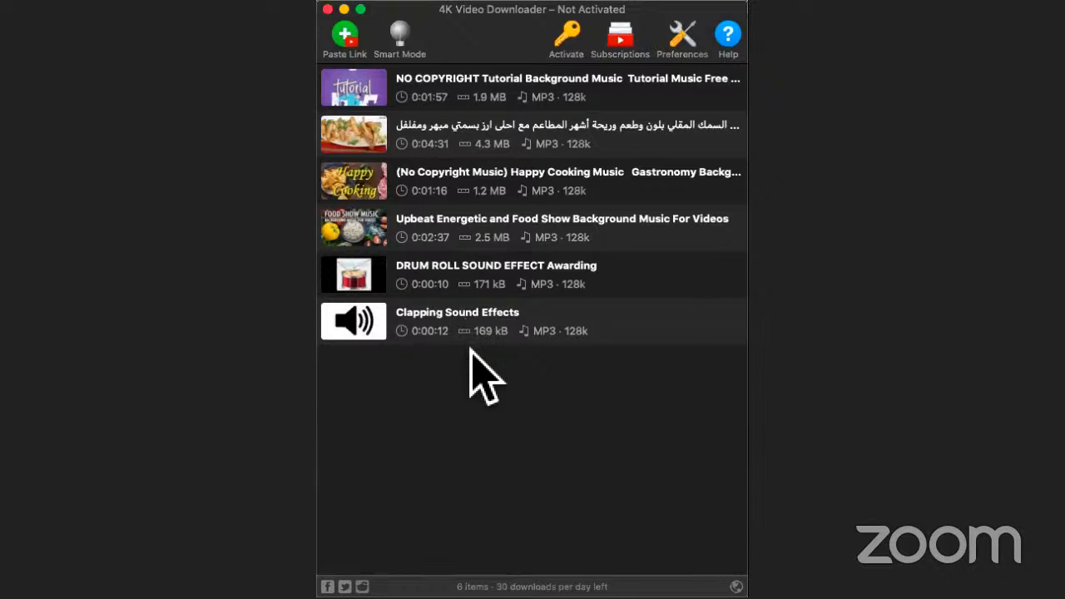
- Switch to 4K Video Downloader, paste the copied link and extract the clip's audio as a normal-quality 128k MP3
click(345, 37)
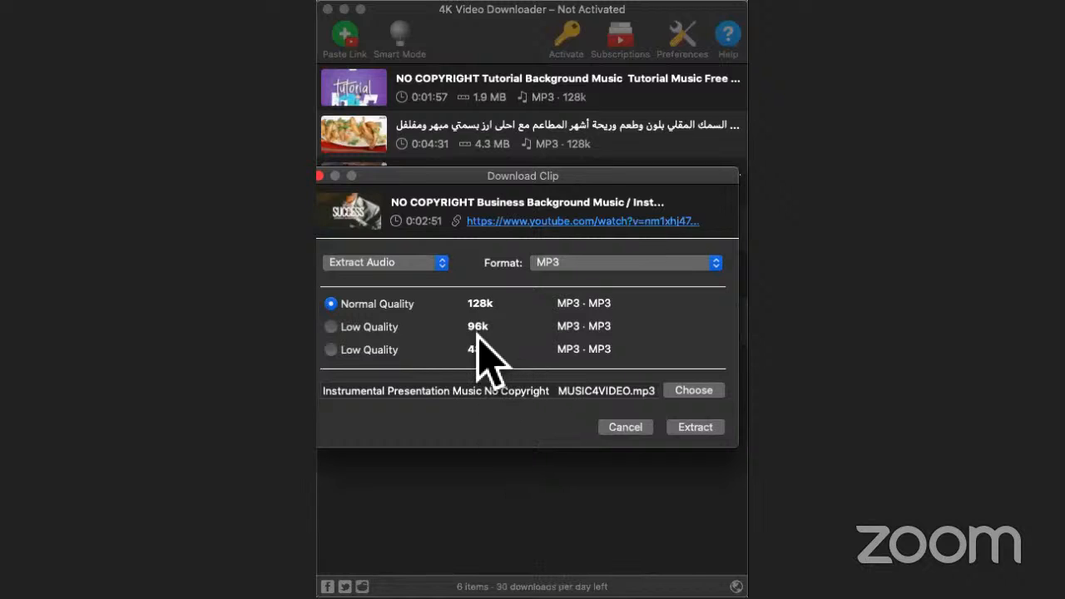
click(434, 279)
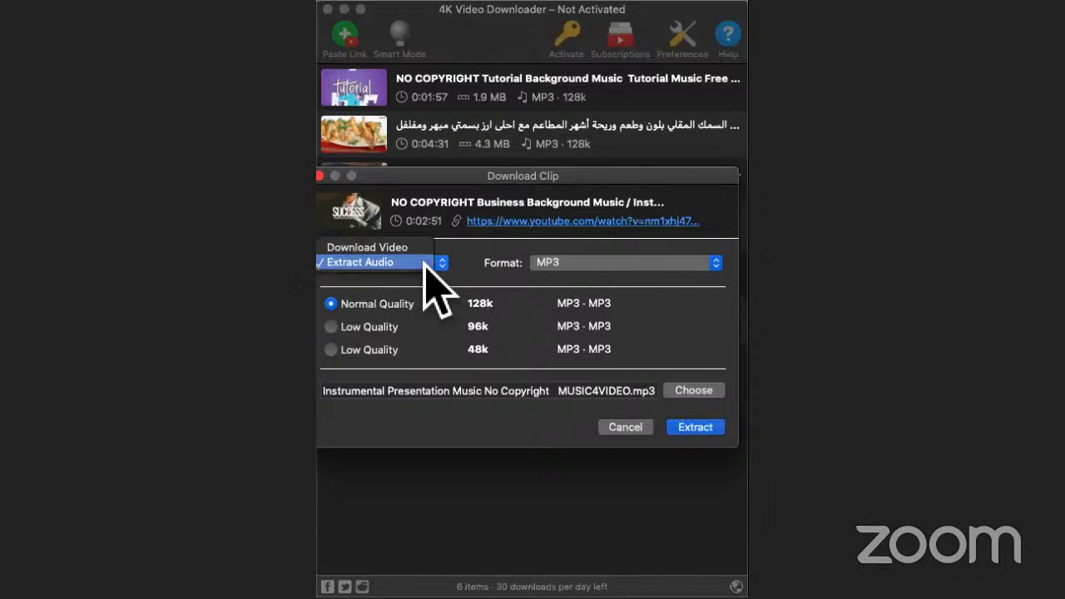
click(418, 247)
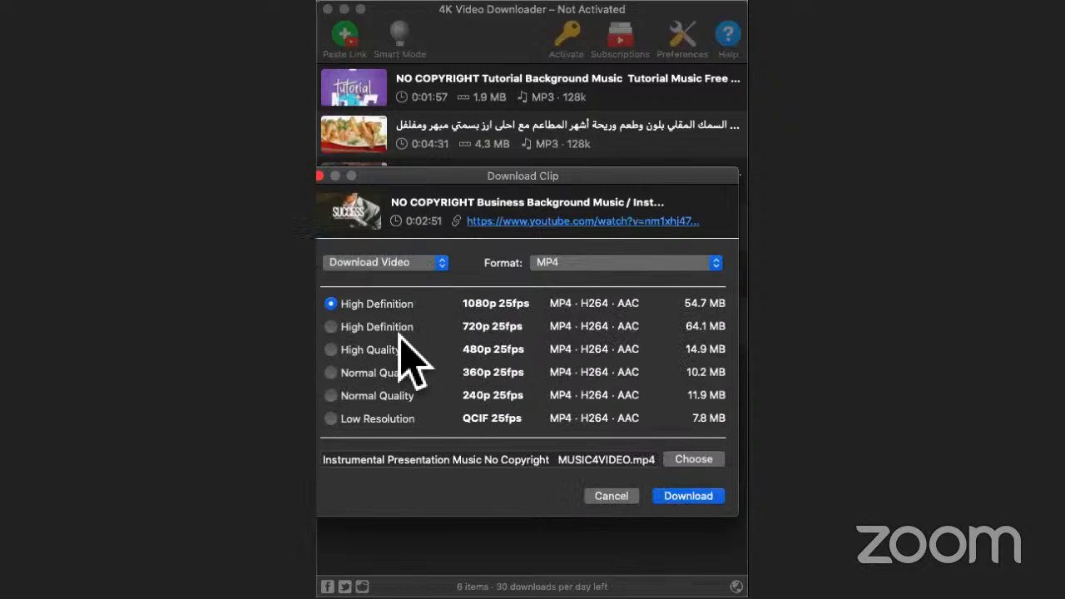
click(419, 263)
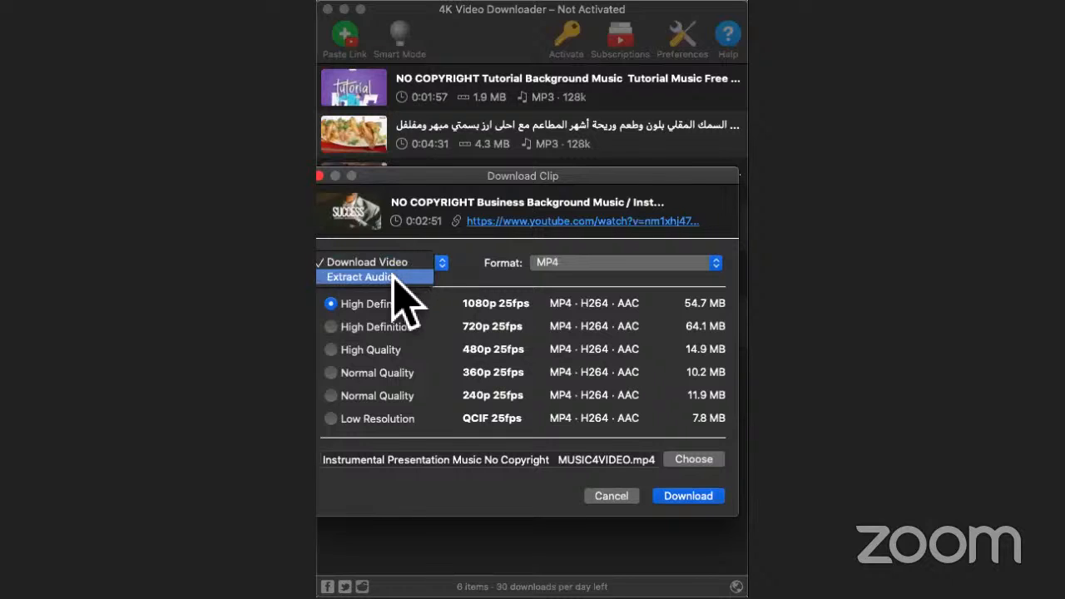
click(392, 277)
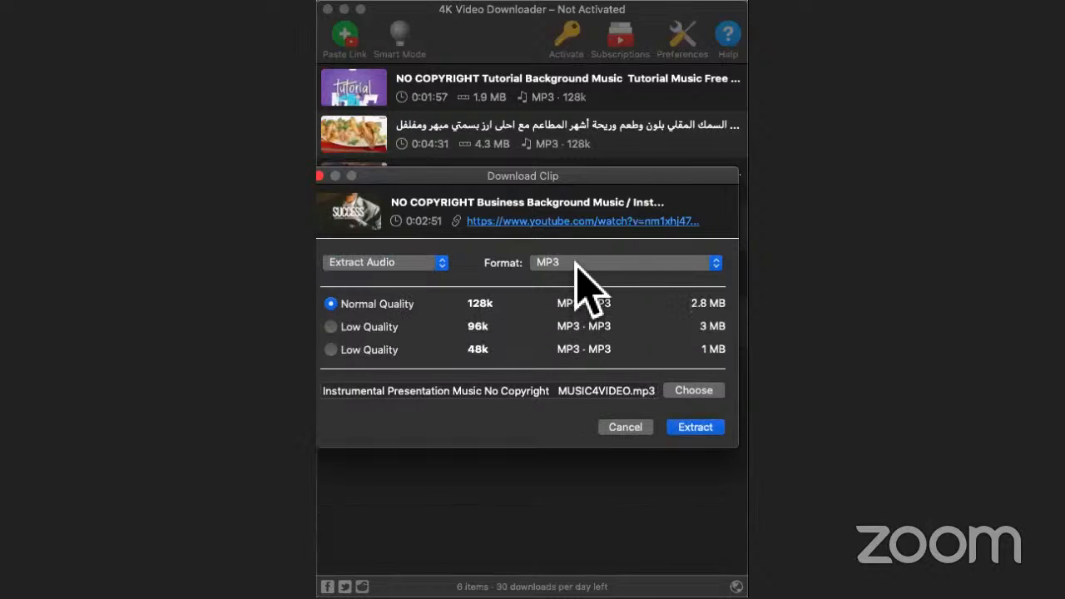
click(691, 432)
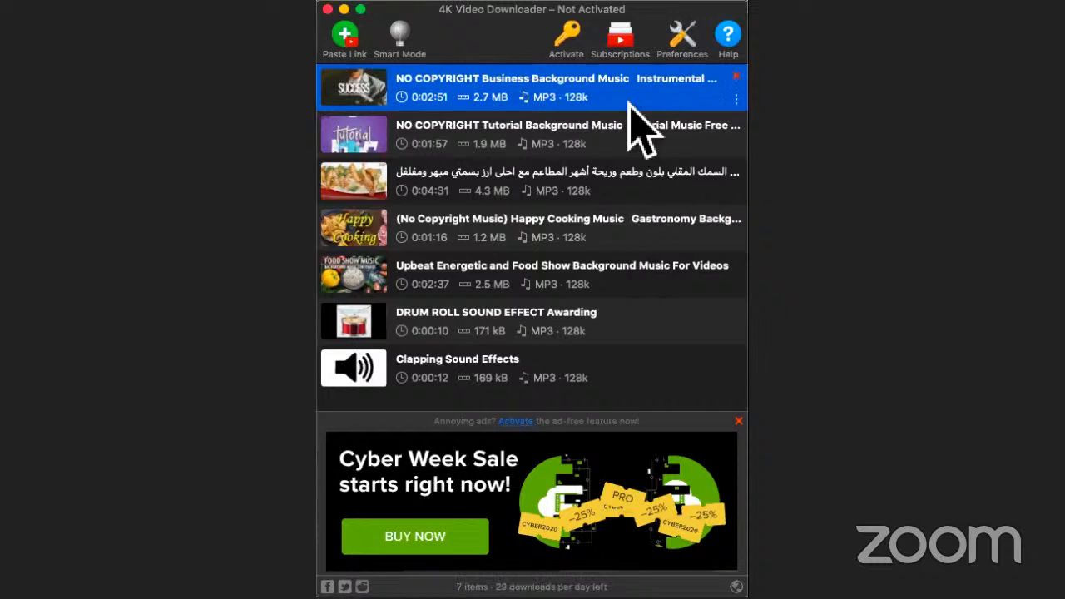
- Show the downloaded NO COPYRIGHT Business Background Music MP3 in its folder, then close the folder window
click(736, 99)
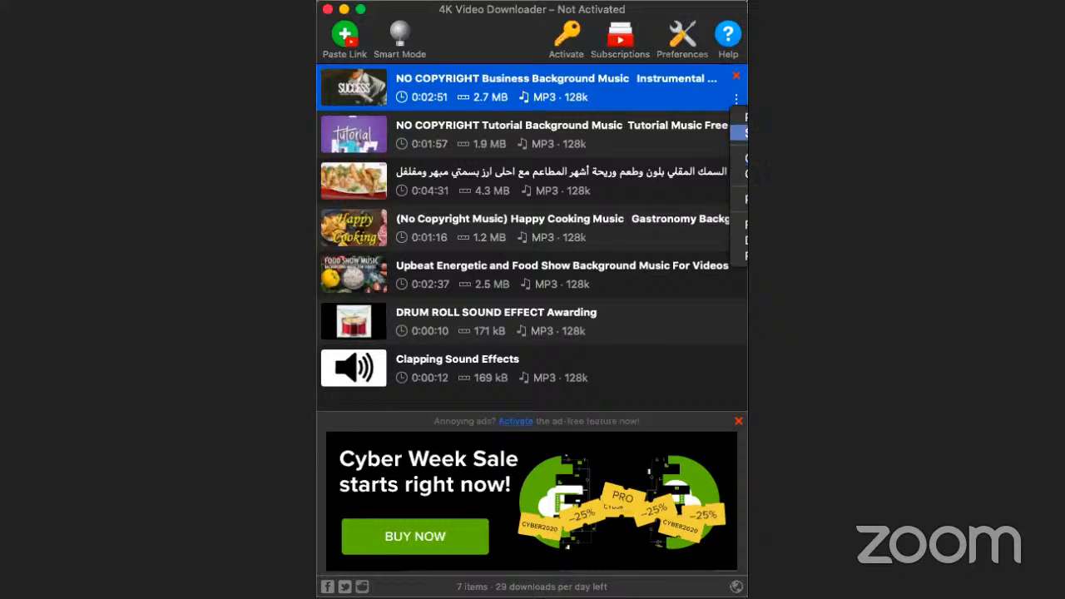
click(746, 133)
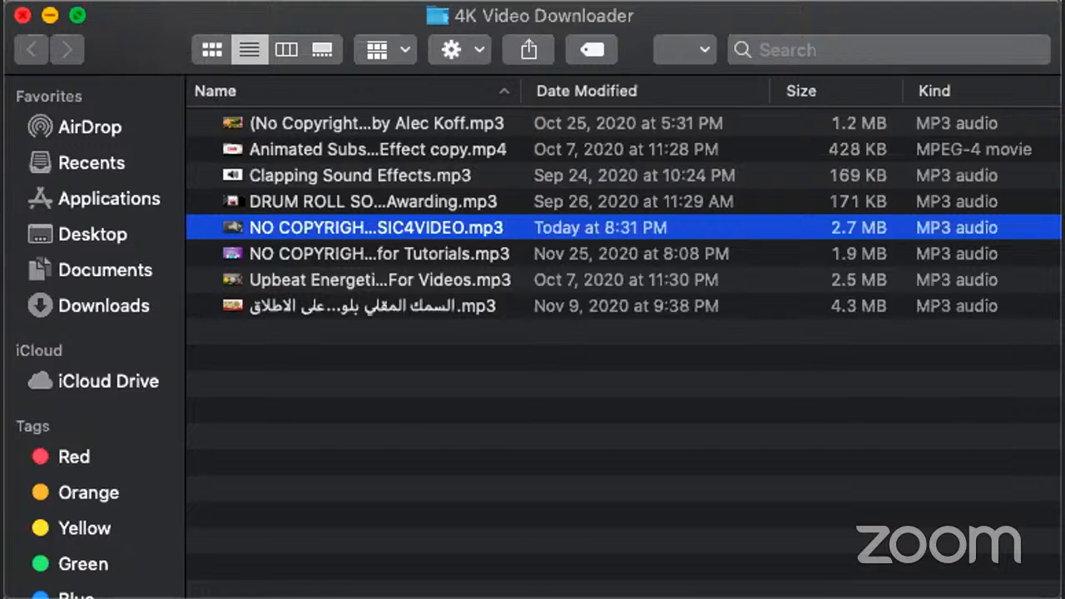
click(22, 15)
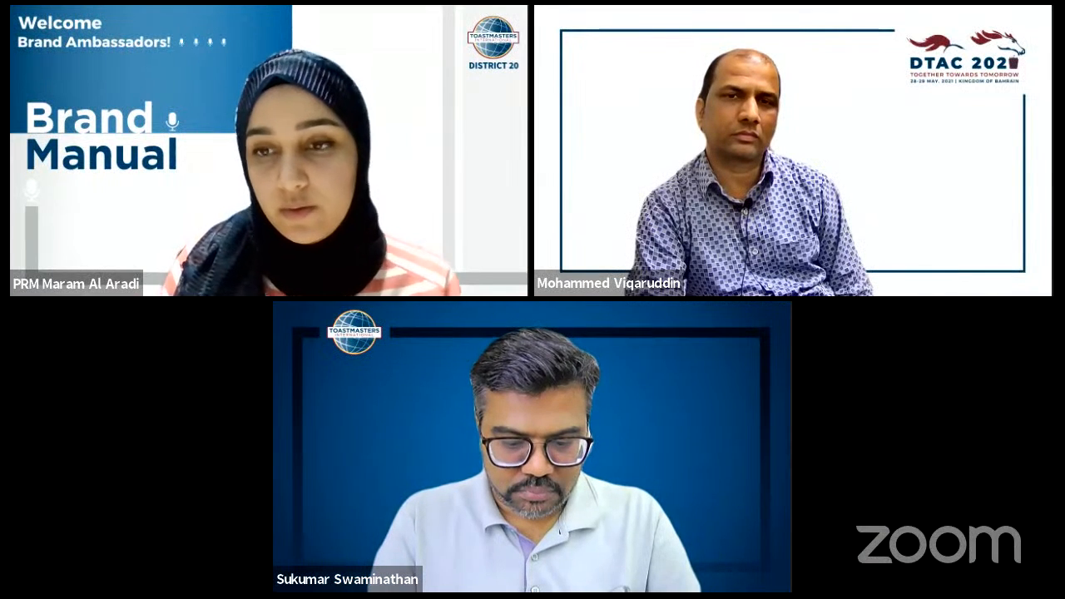
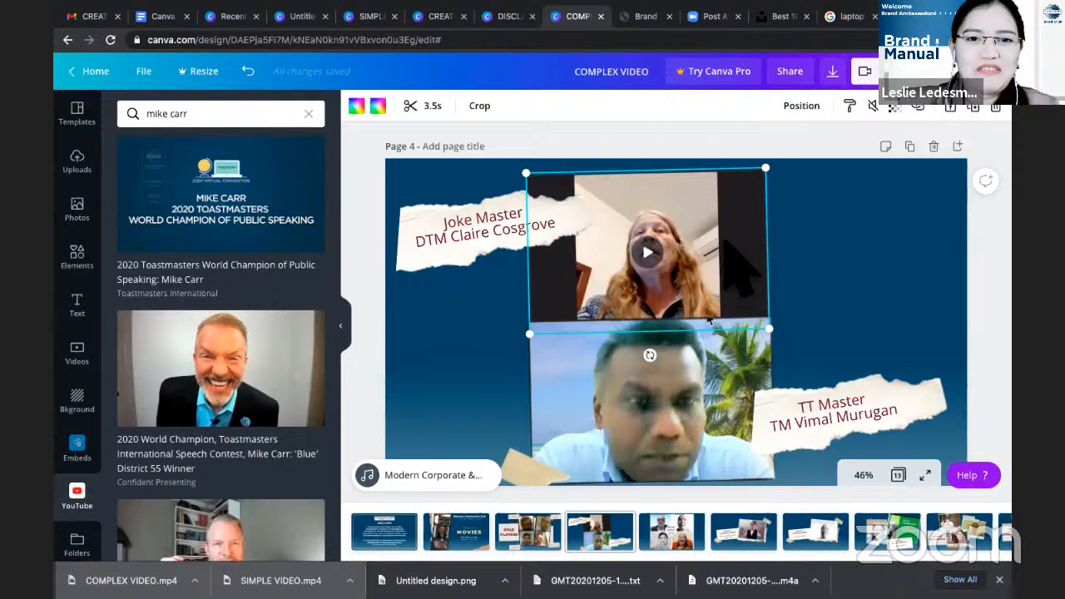
- In Canva's COMPLEX VIDEO design, raise the Joke Master clip's volume on page 4 to 100 and return it to 0
click(873, 105)
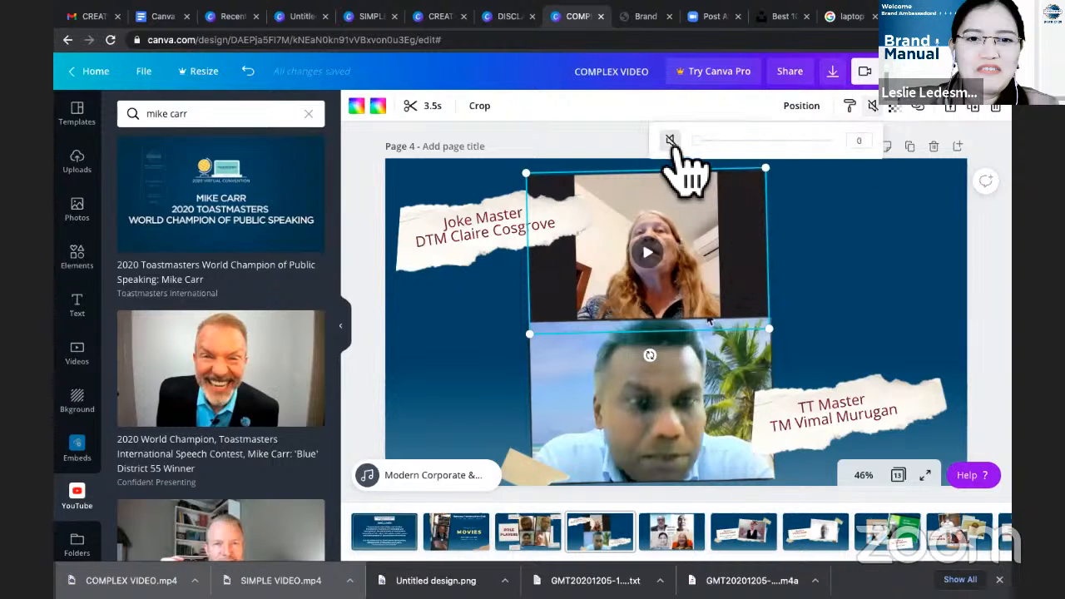
drag(697, 141, 837, 150)
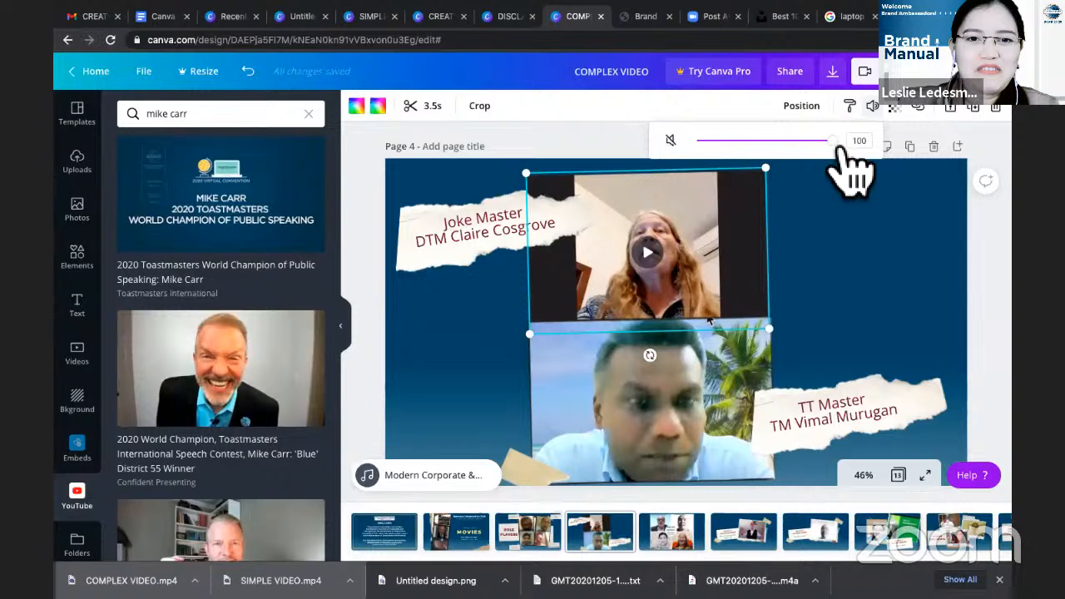
drag(766, 147, 697, 154)
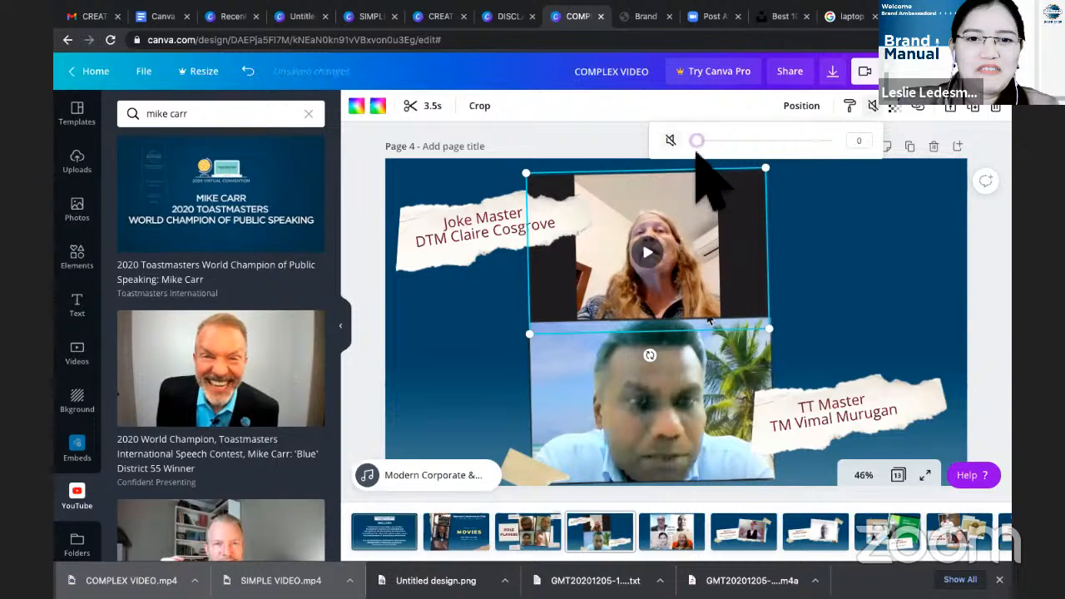
- Close the Present and record window and undo the removal of page 4's blue background
click(826, 283)
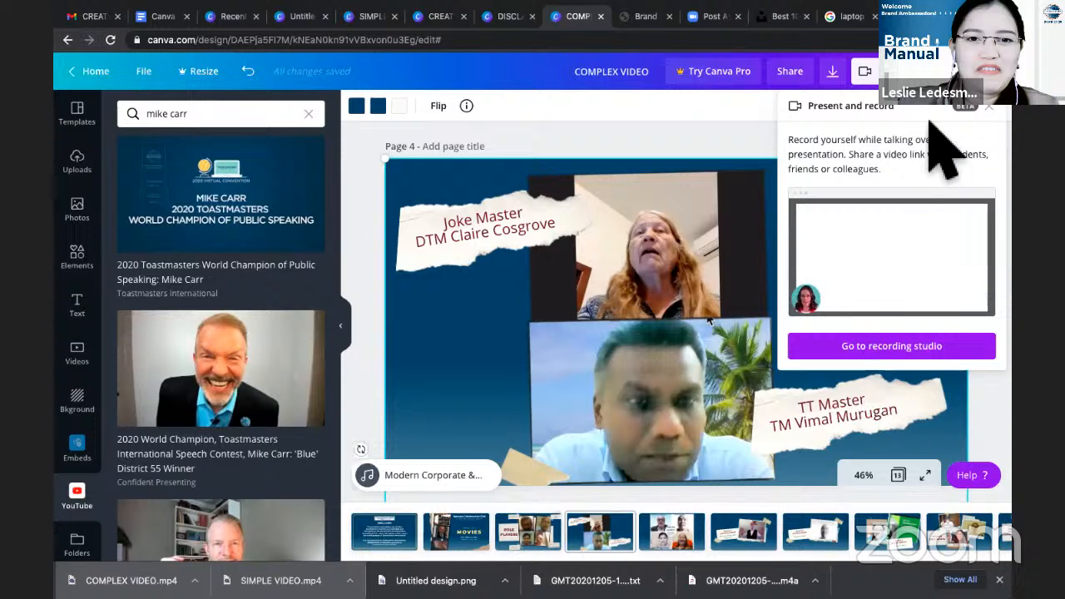
click(989, 108)
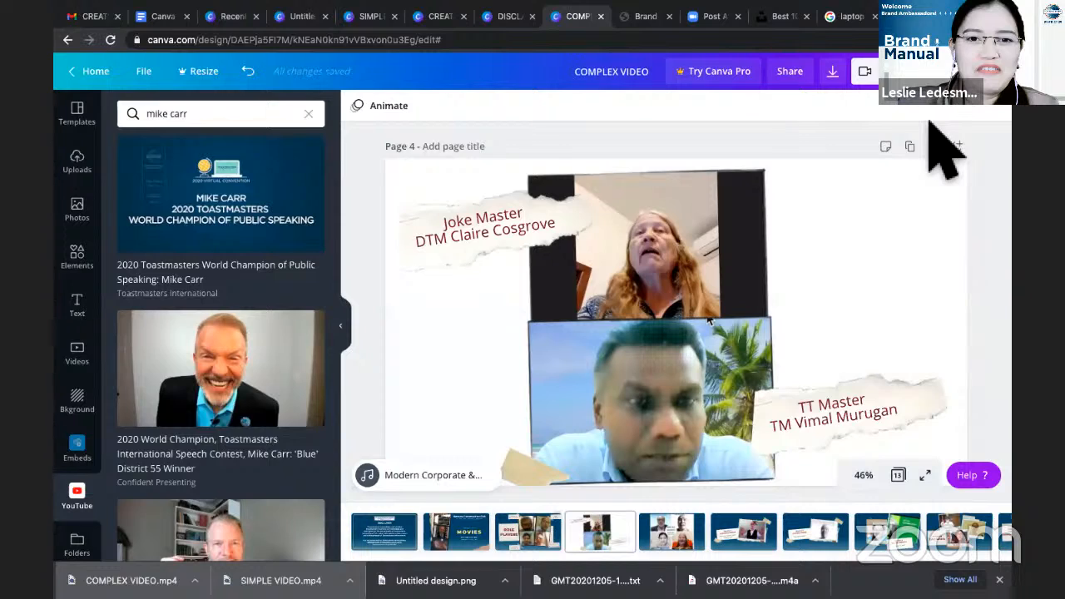
key(ctrl+z)
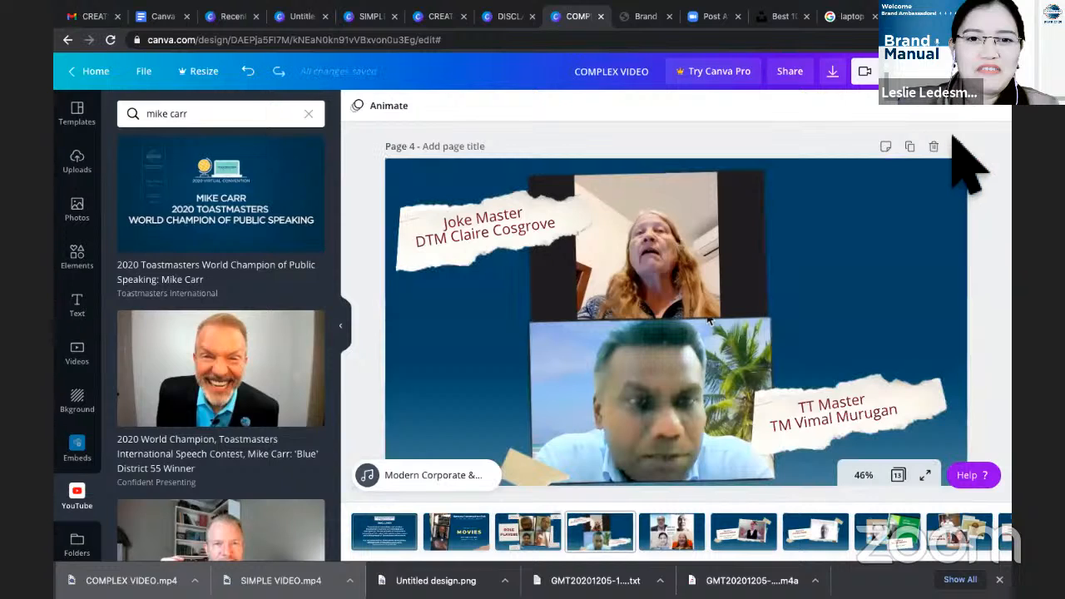
click(1013, 119)
- Open the design's download settings and look through the pages that can be included in the MP4 video
click(834, 73)
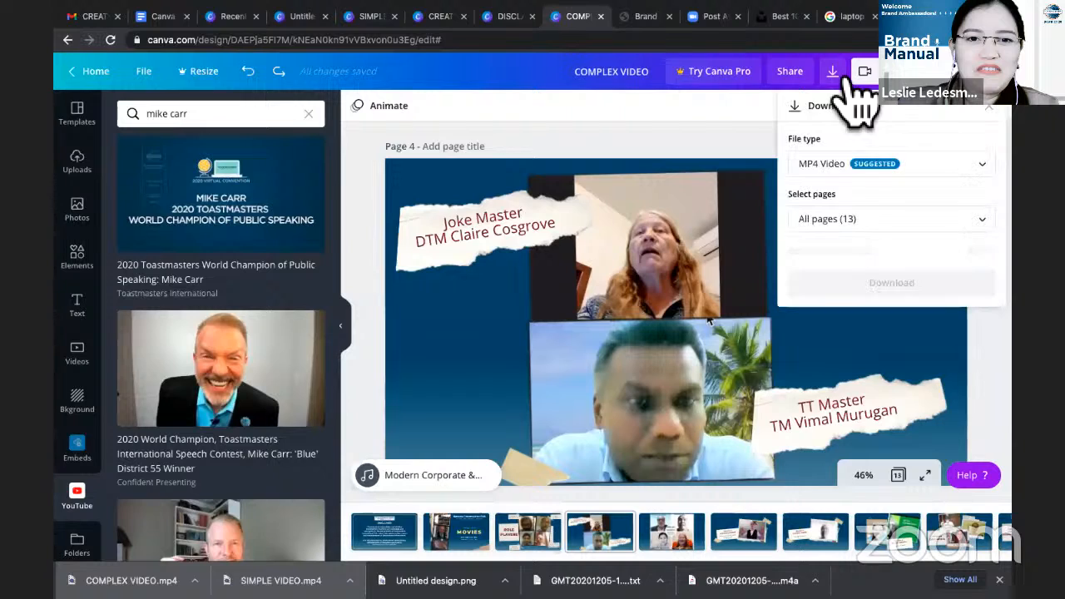
click(844, 223)
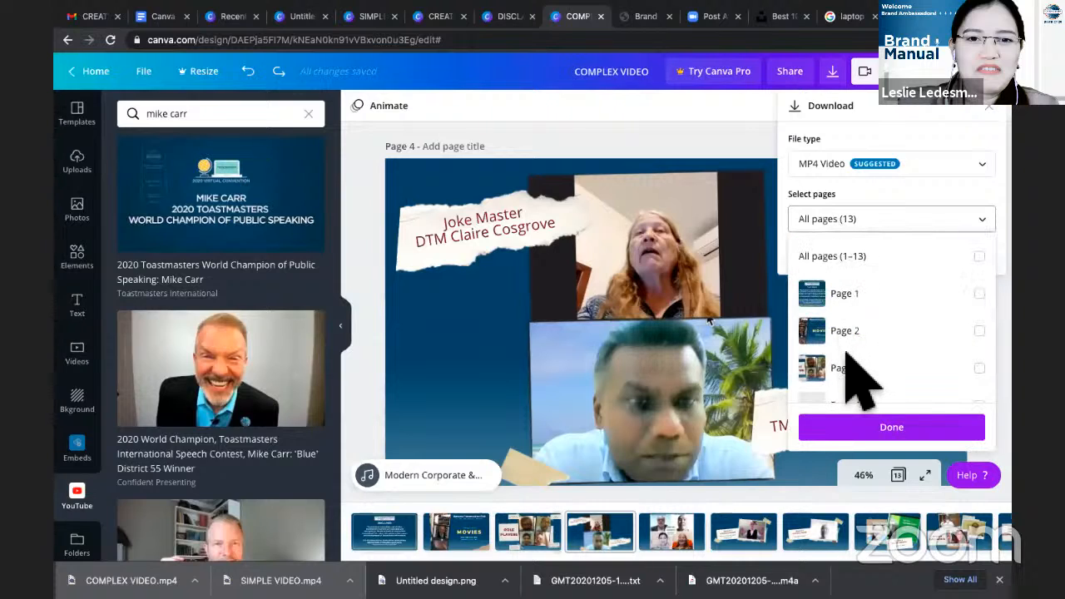
scroll(861, 383, down, 1)
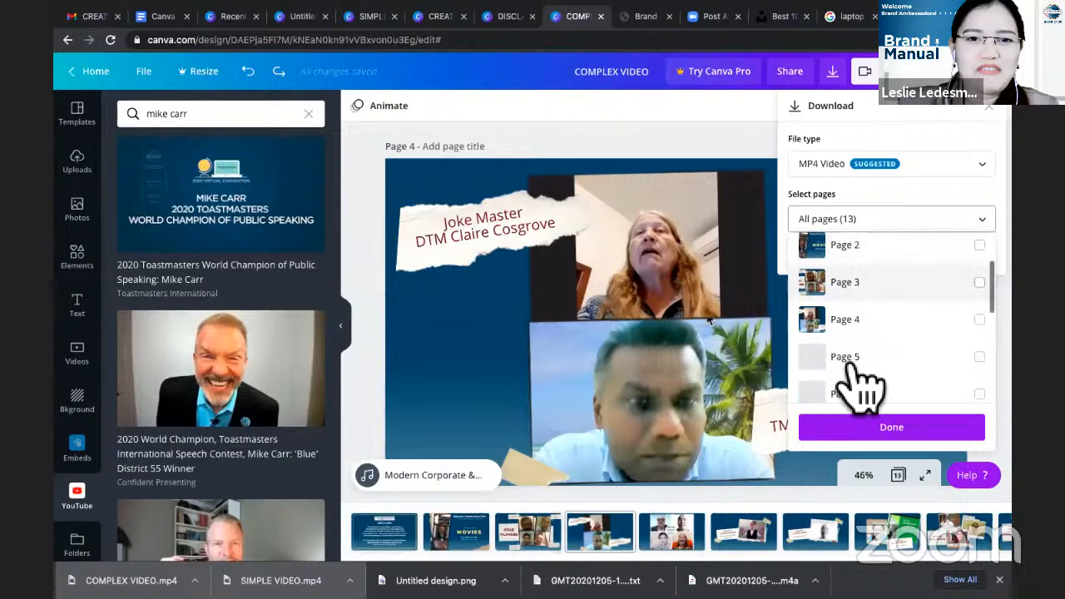
scroll(861, 382, down, 2)
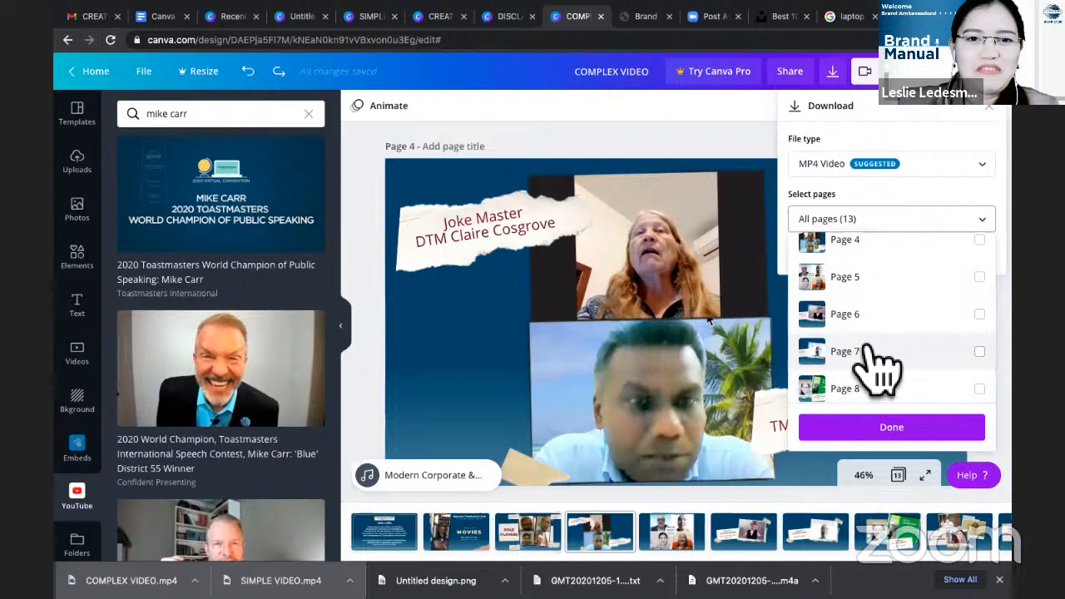
scroll(881, 366, down, 2)
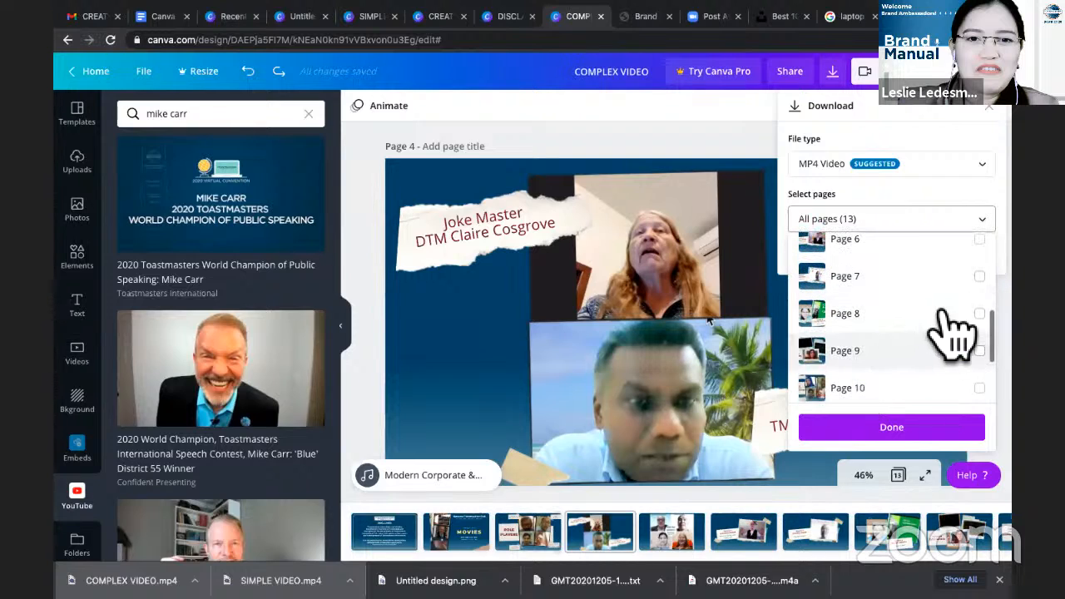
scroll(928, 350, up, 6)
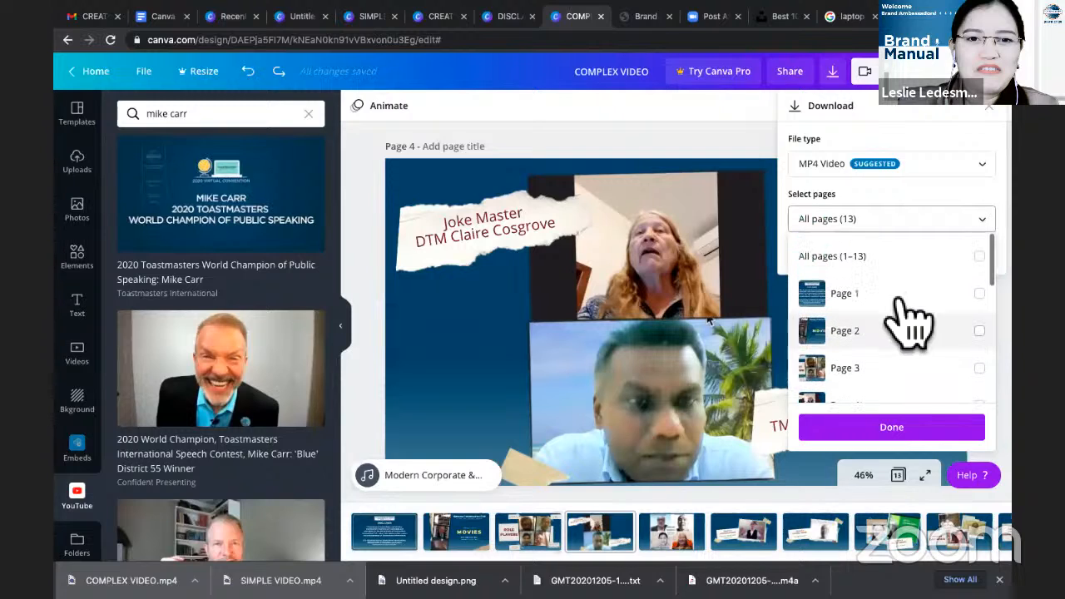
- Limit the MP4 download to pages 1, 2 and 3 and confirm the page selection
click(897, 301)
click(899, 341)
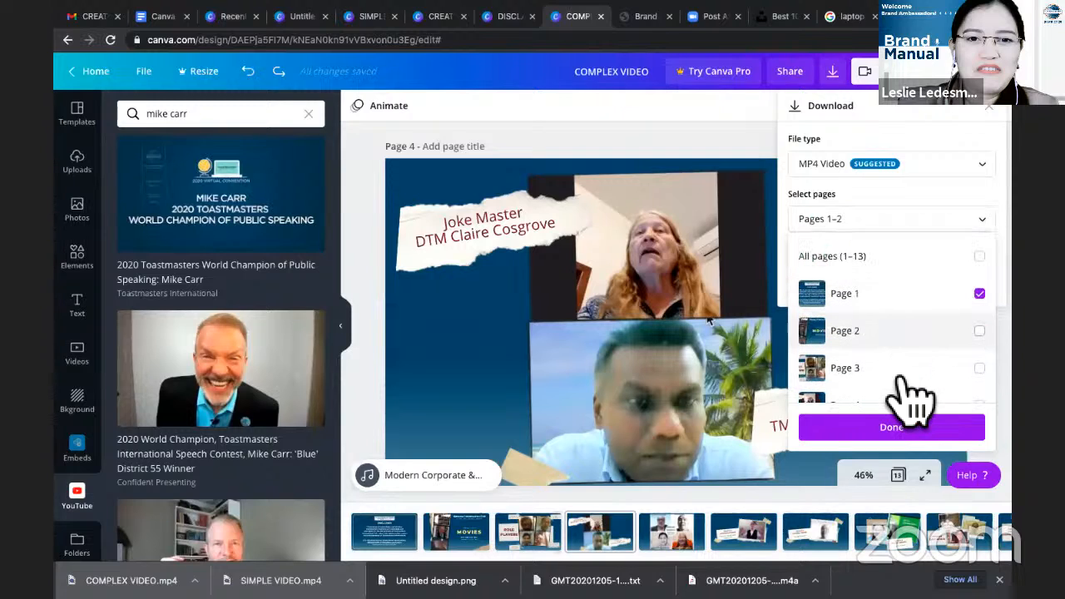
scroll(903, 376, down, 1)
click(905, 345)
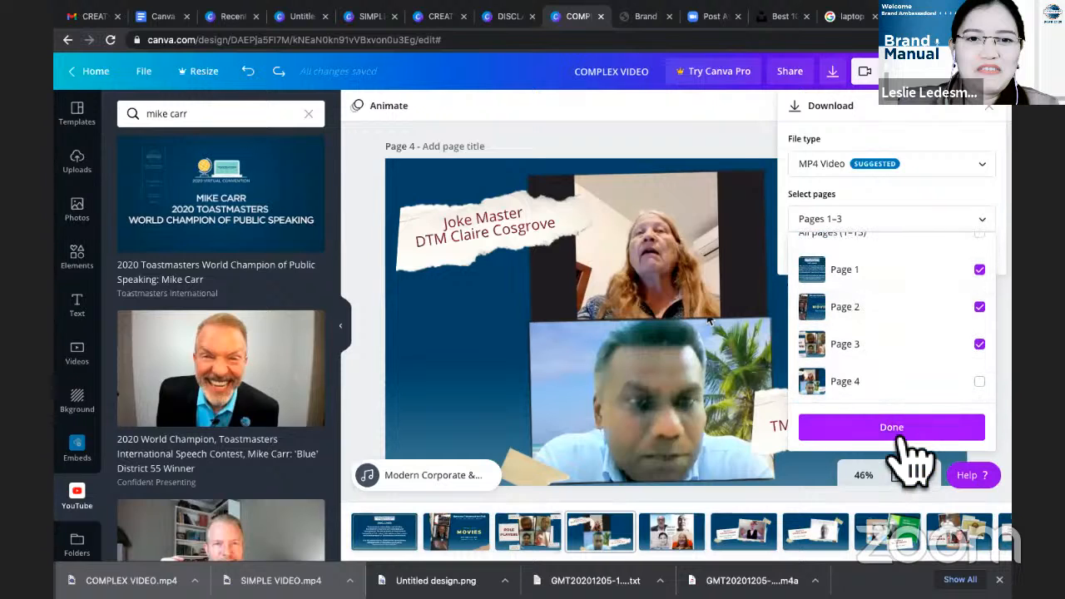
click(894, 429)
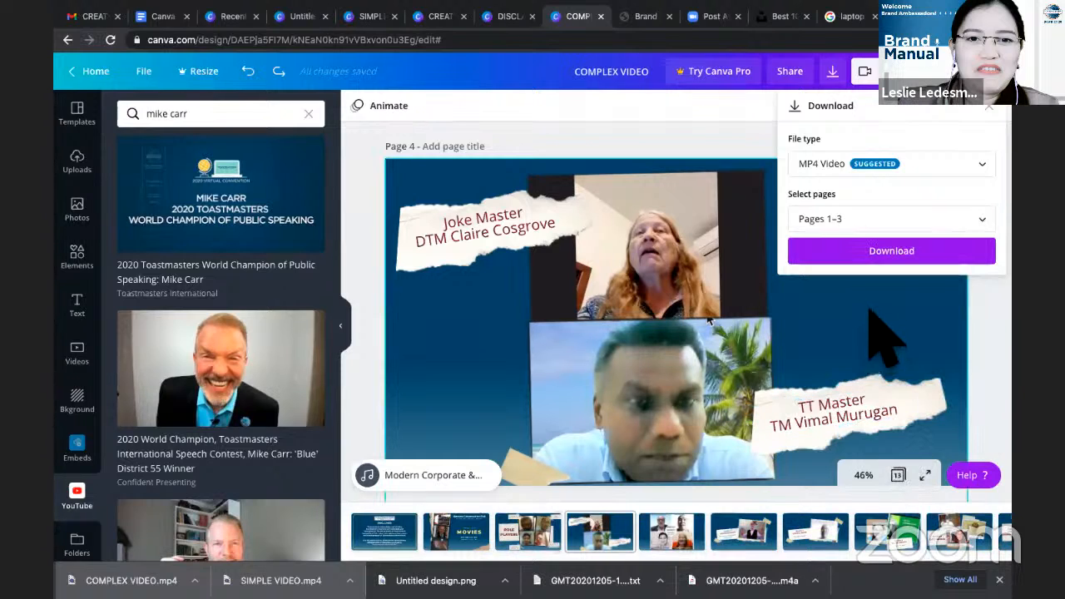
- Reopen the download page selection, deselect pages 1 to 3 and close the page list
click(851, 223)
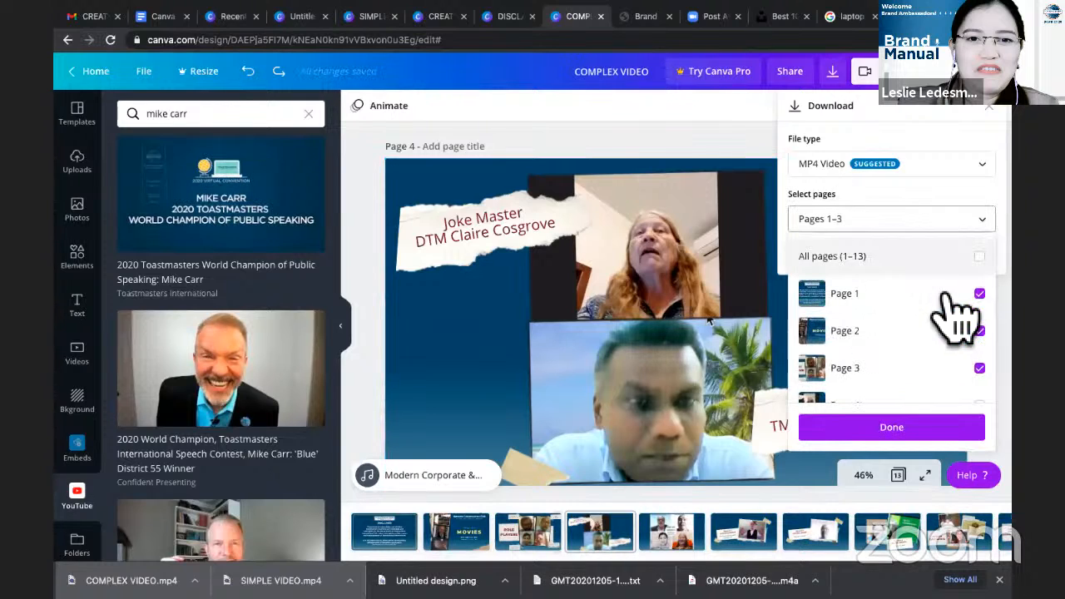
click(953, 370)
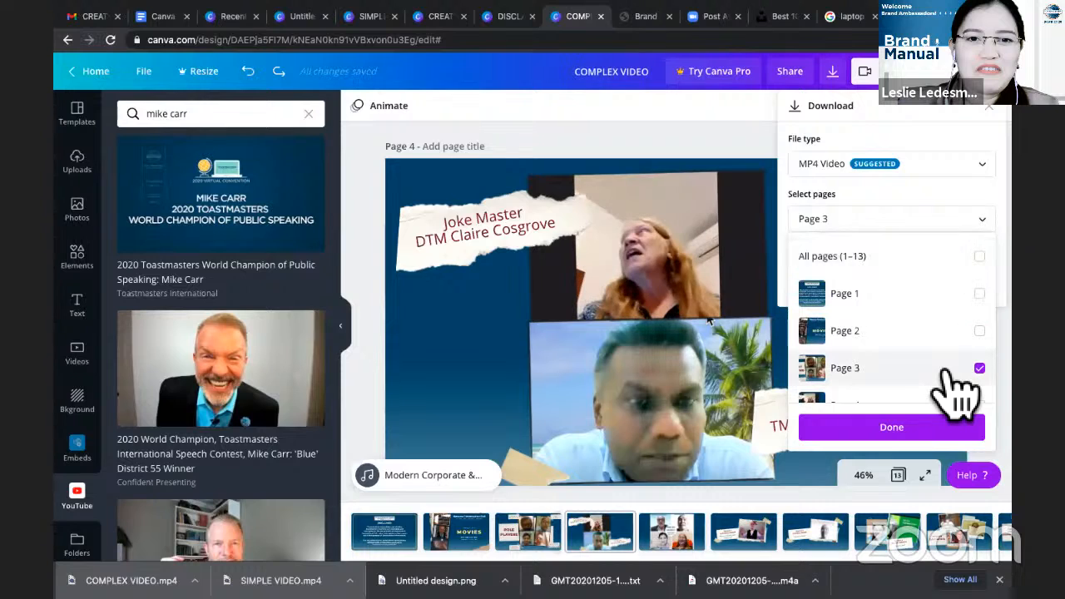
click(939, 378)
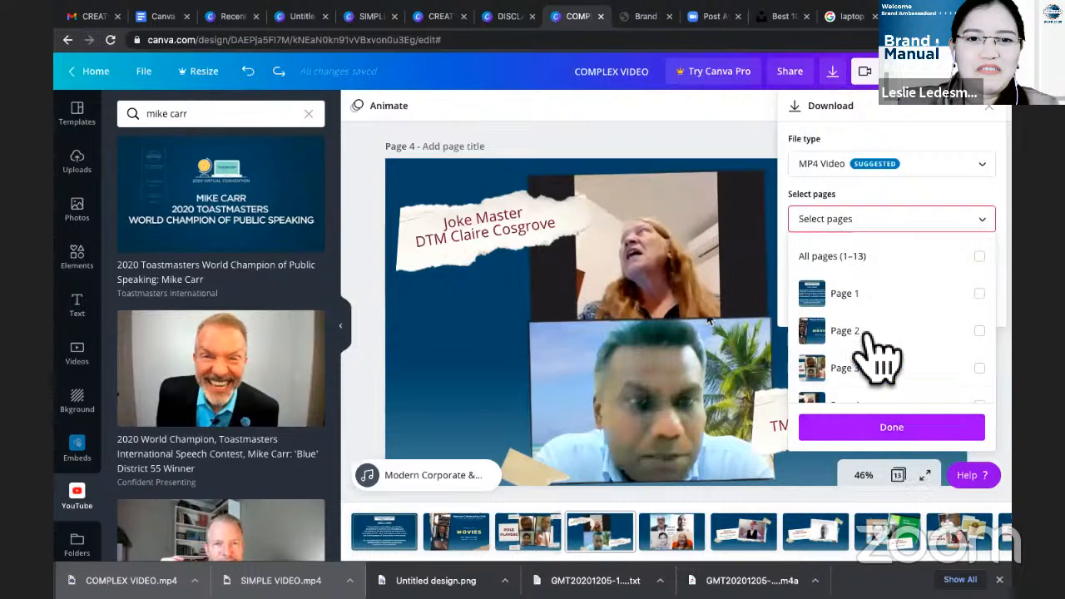
key(Escape)
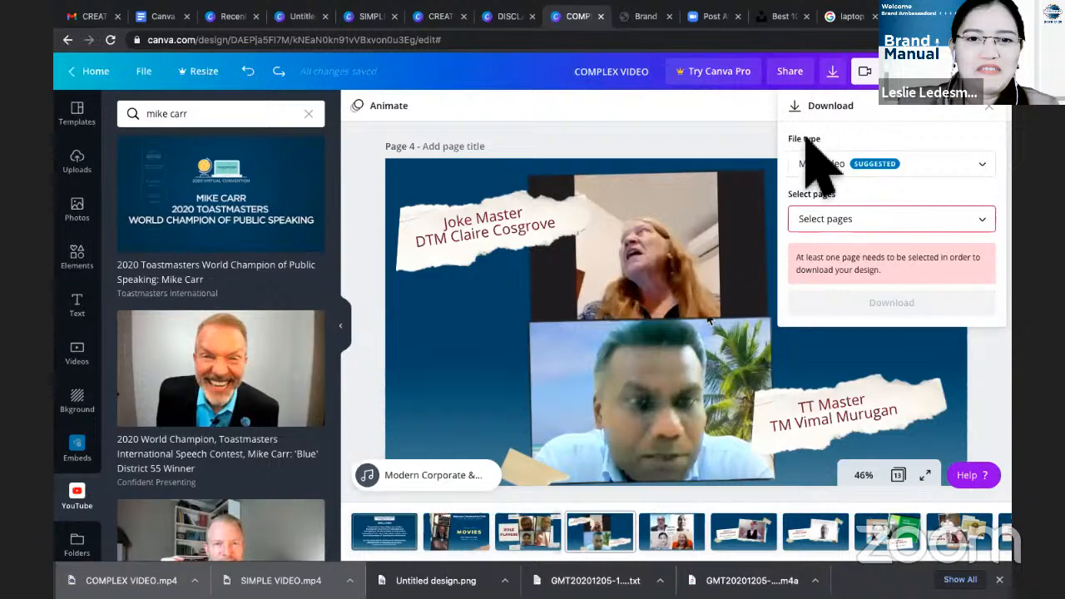
- Review the available download file types, from PNG and JPG to PDF and GIF, and choose MP4 Video
click(893, 164)
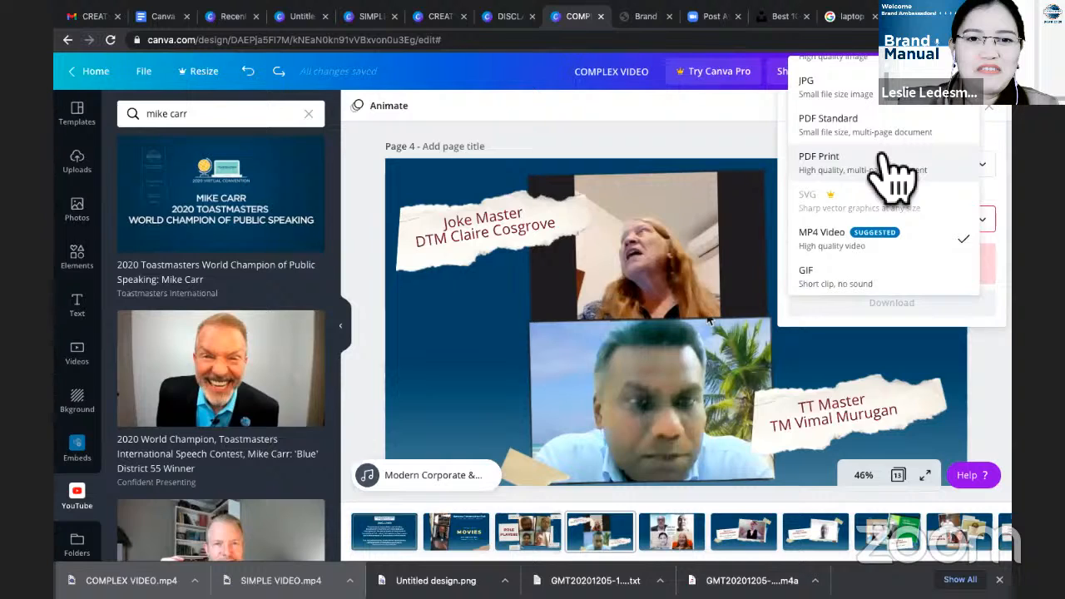
scroll(889, 125, up, 1)
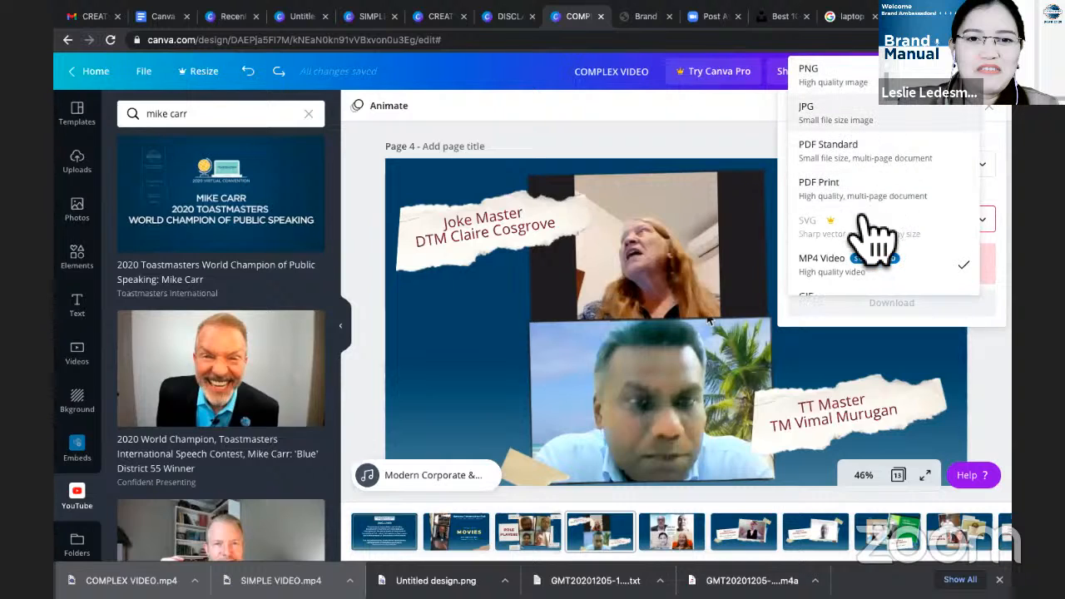
scroll(870, 270, down, 1)
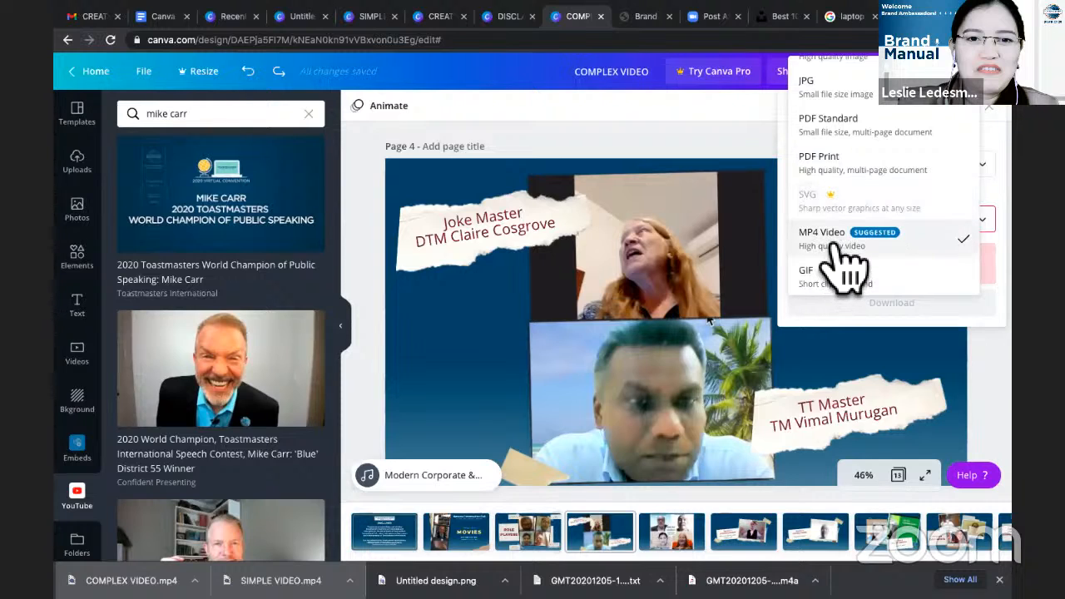
click(833, 245)
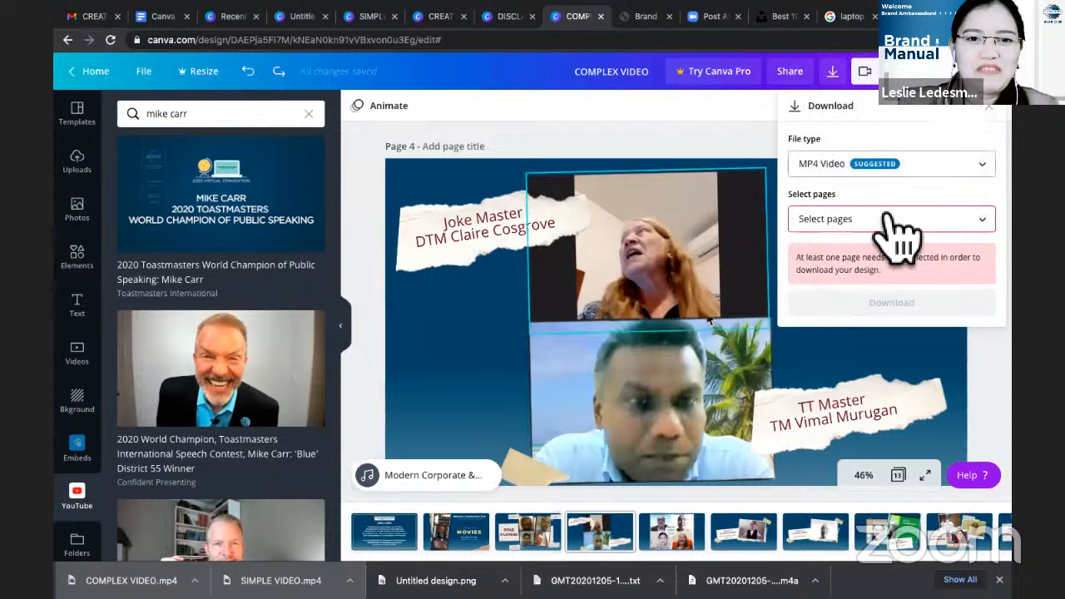